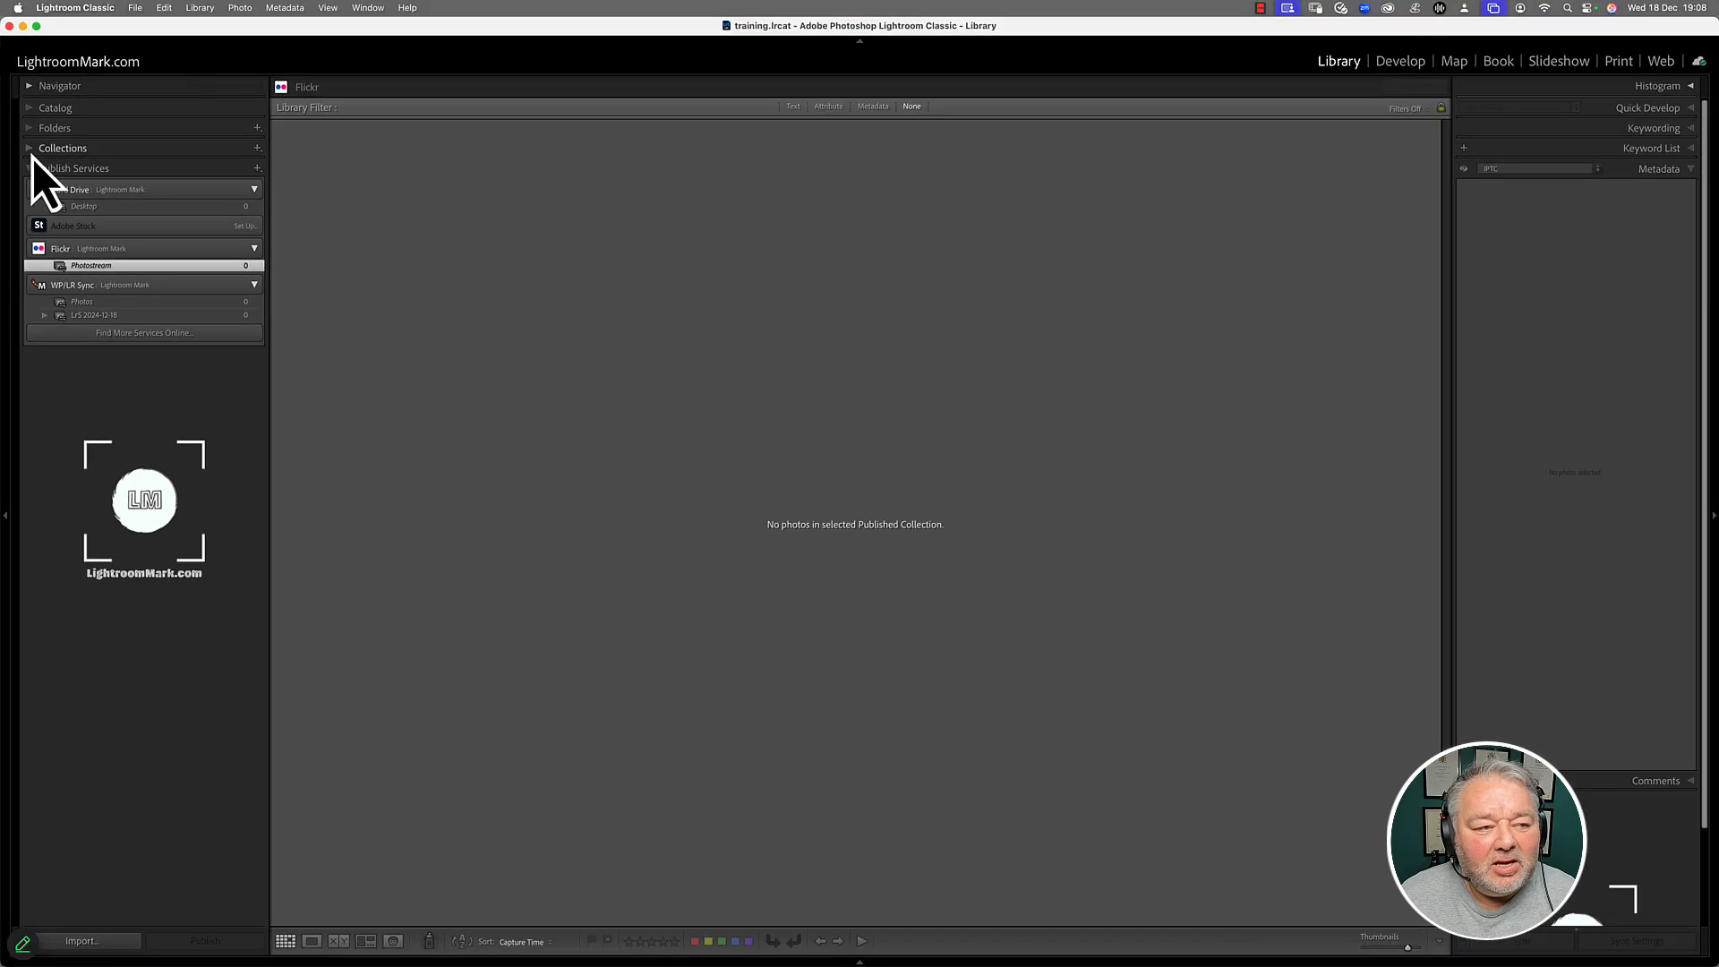
- Create a new Flickr album named "Publish Service 2025-12-18" in the publish services
left_click(32, 149)
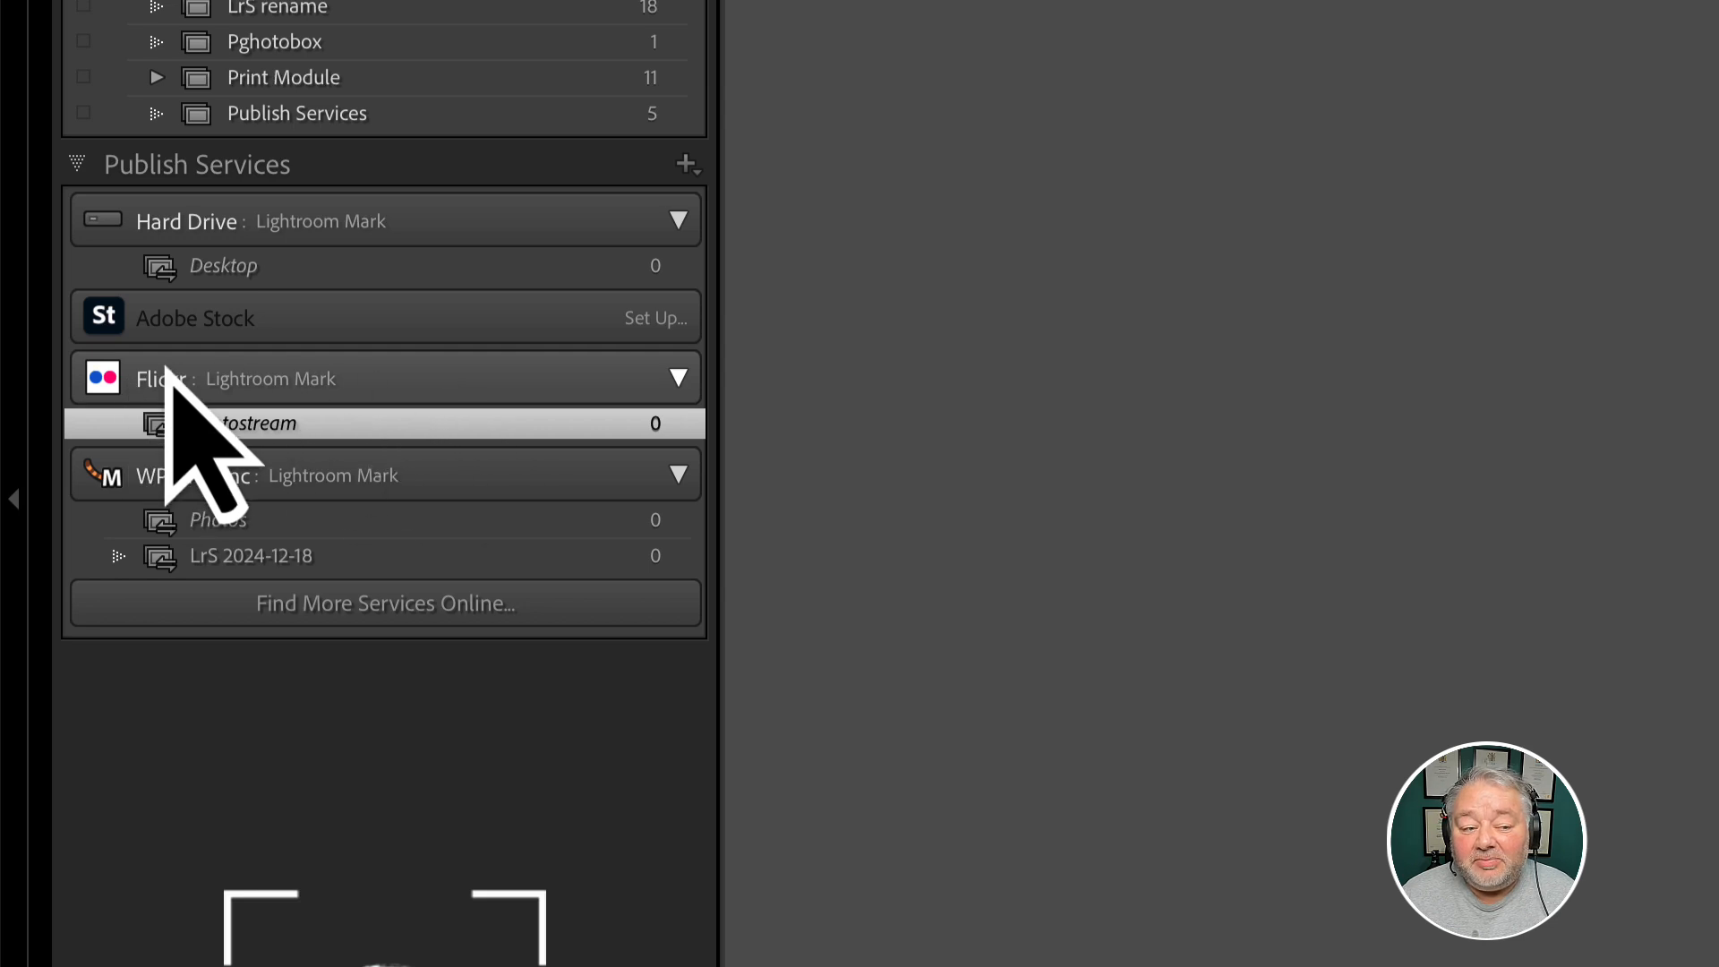
right_click(254, 419)
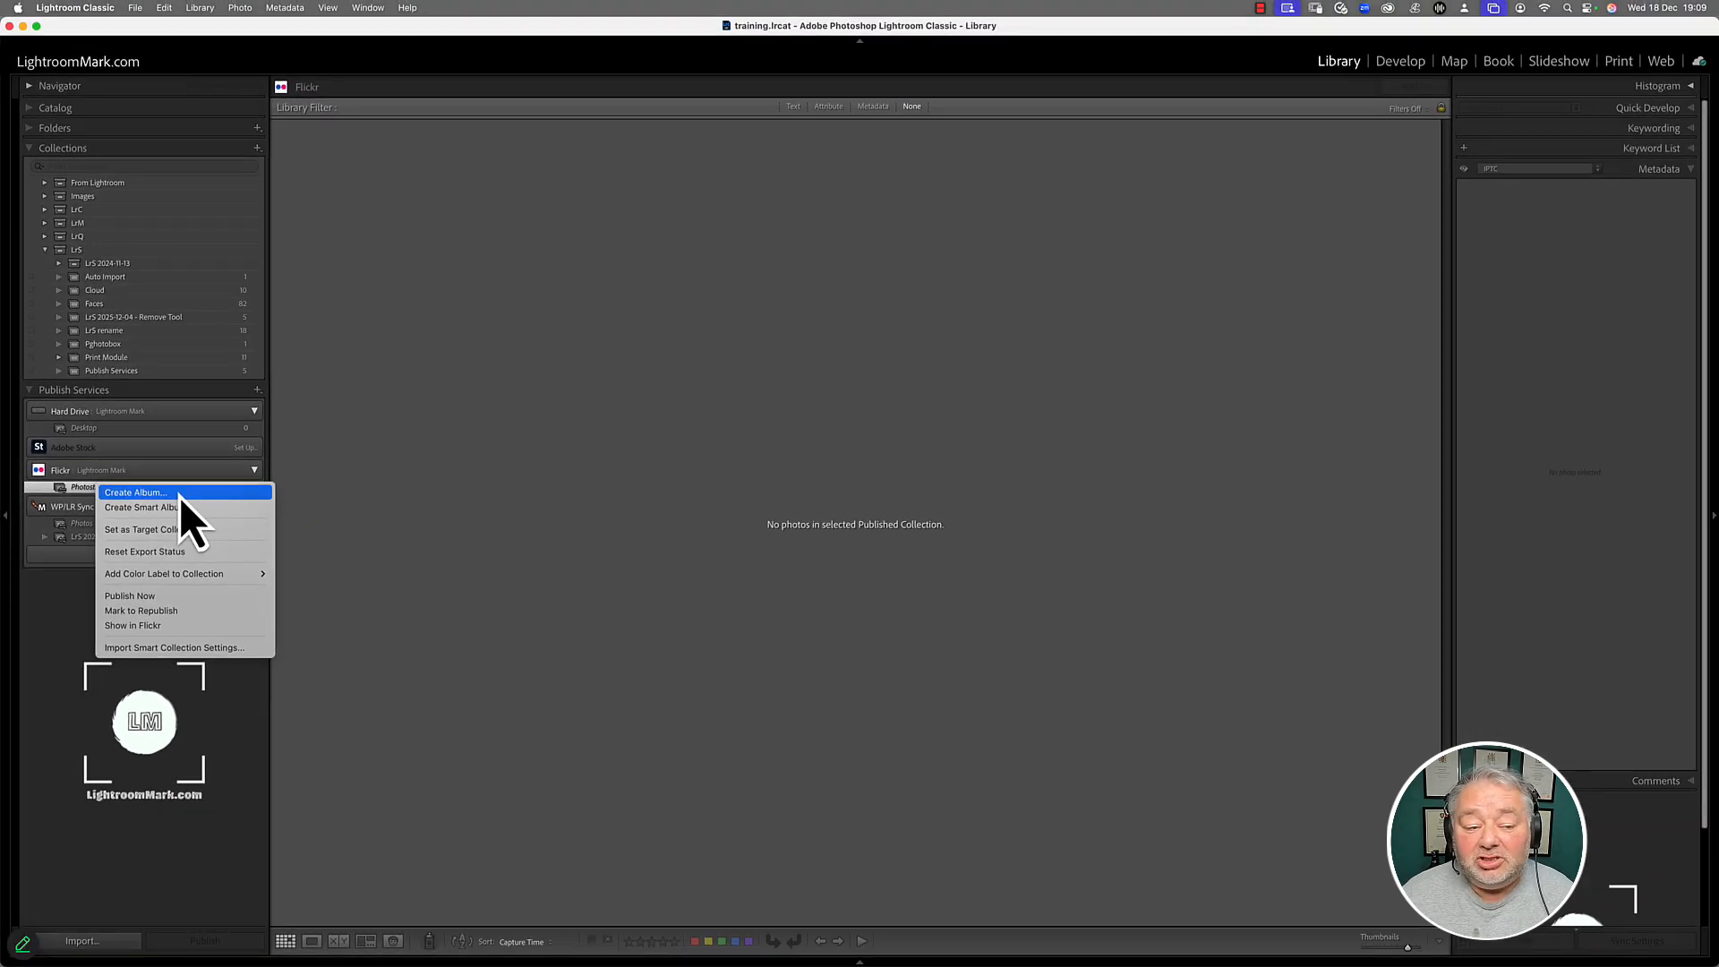
left_click(180, 497)
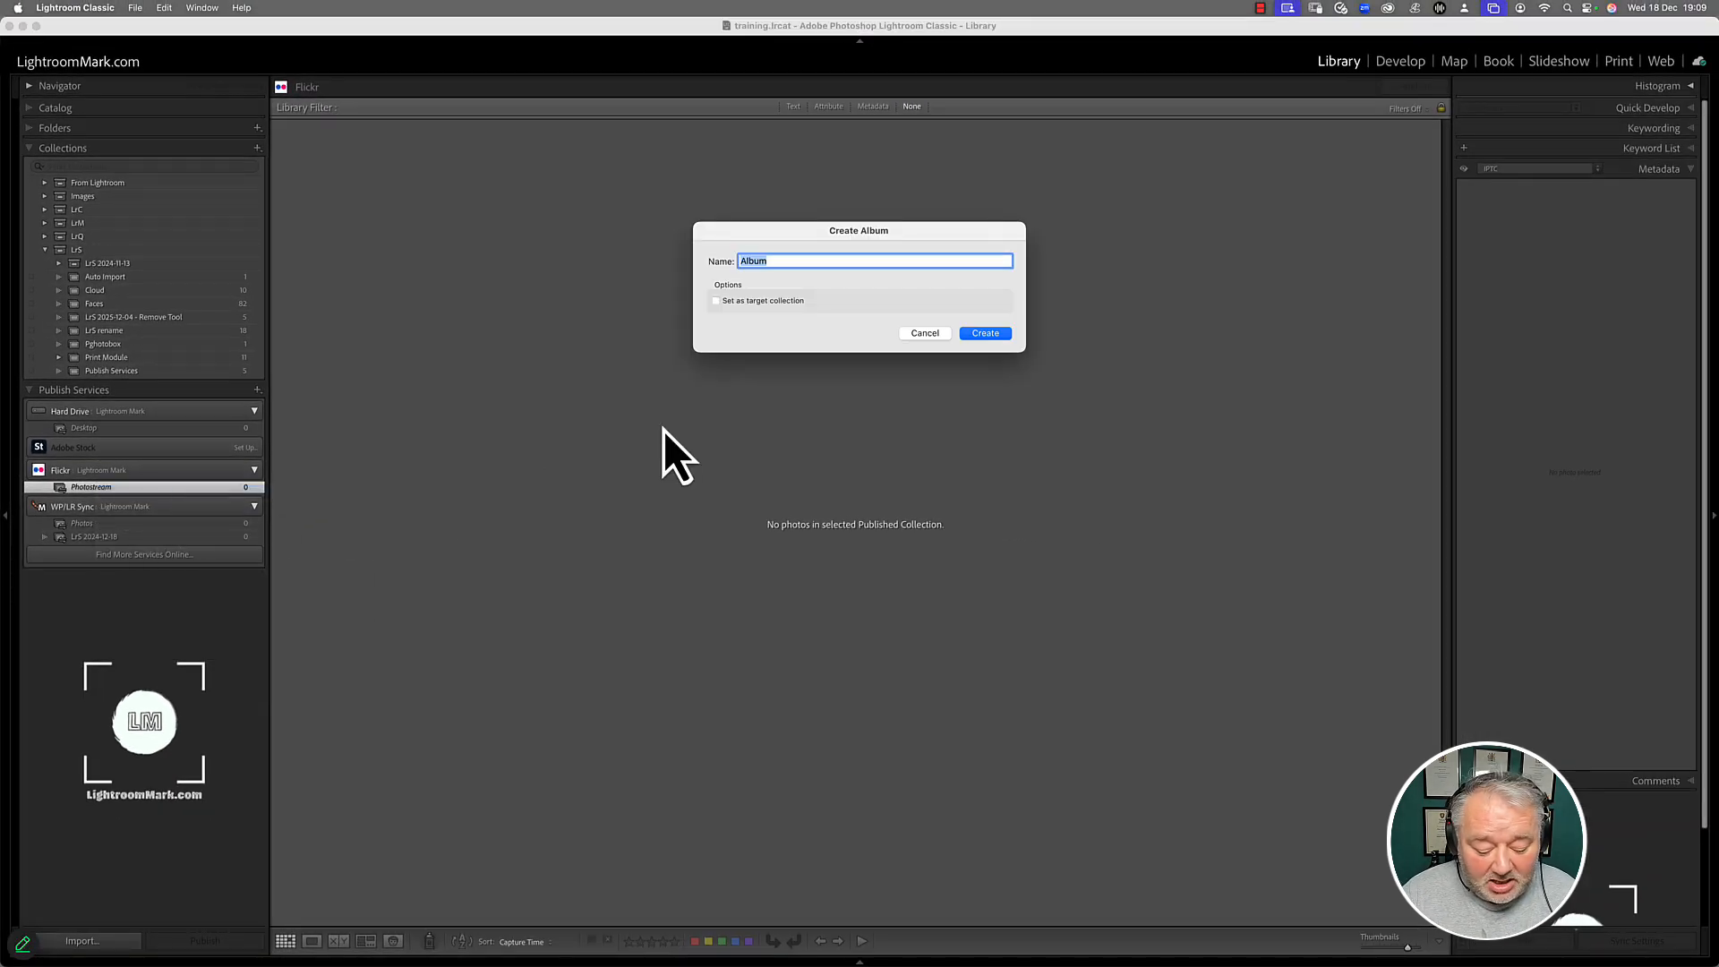
type("Push")
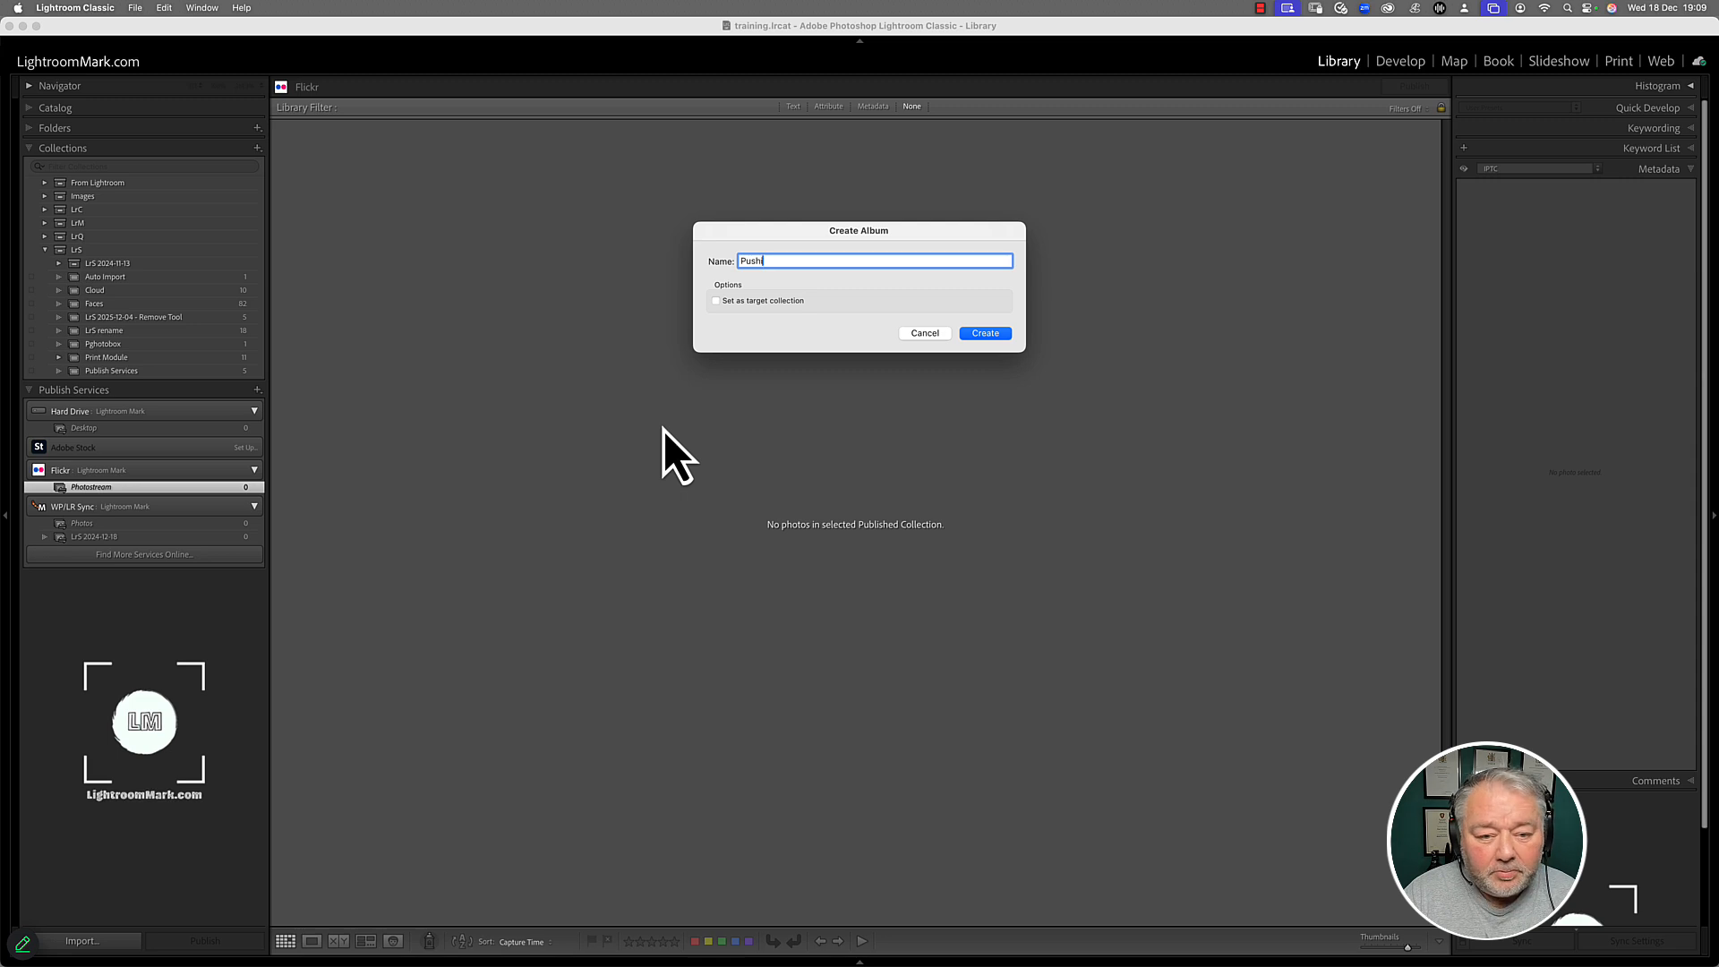
key("BackSpace")
key("BackSpace")
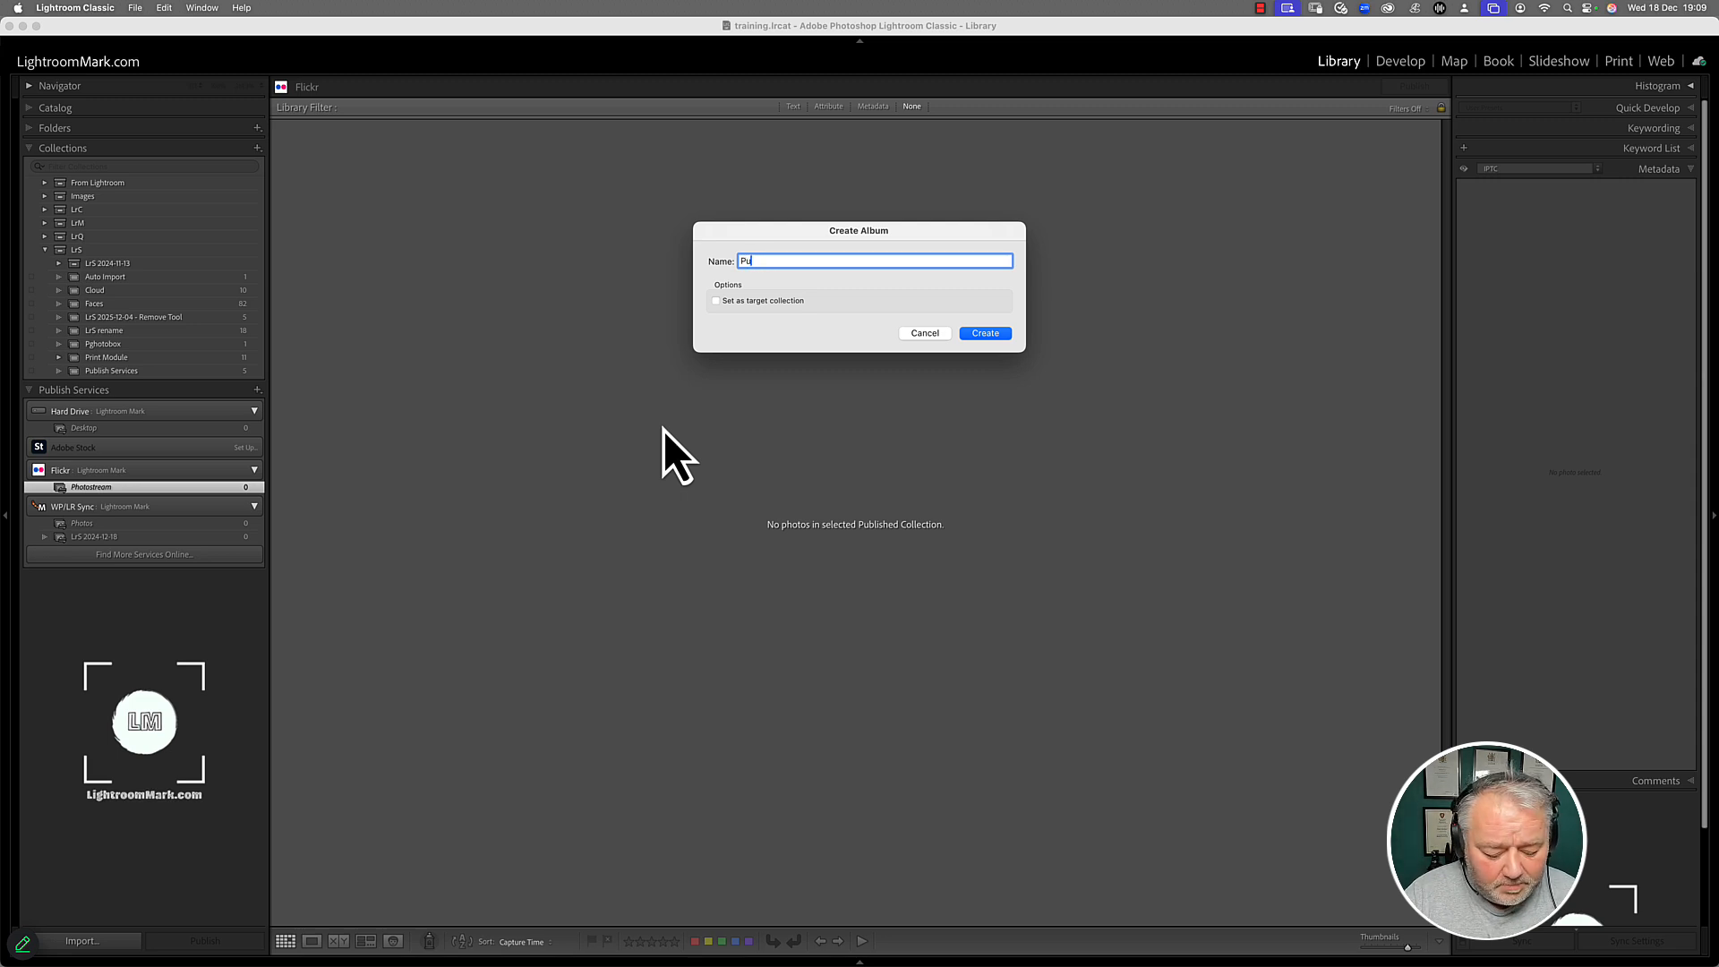
type("lish")
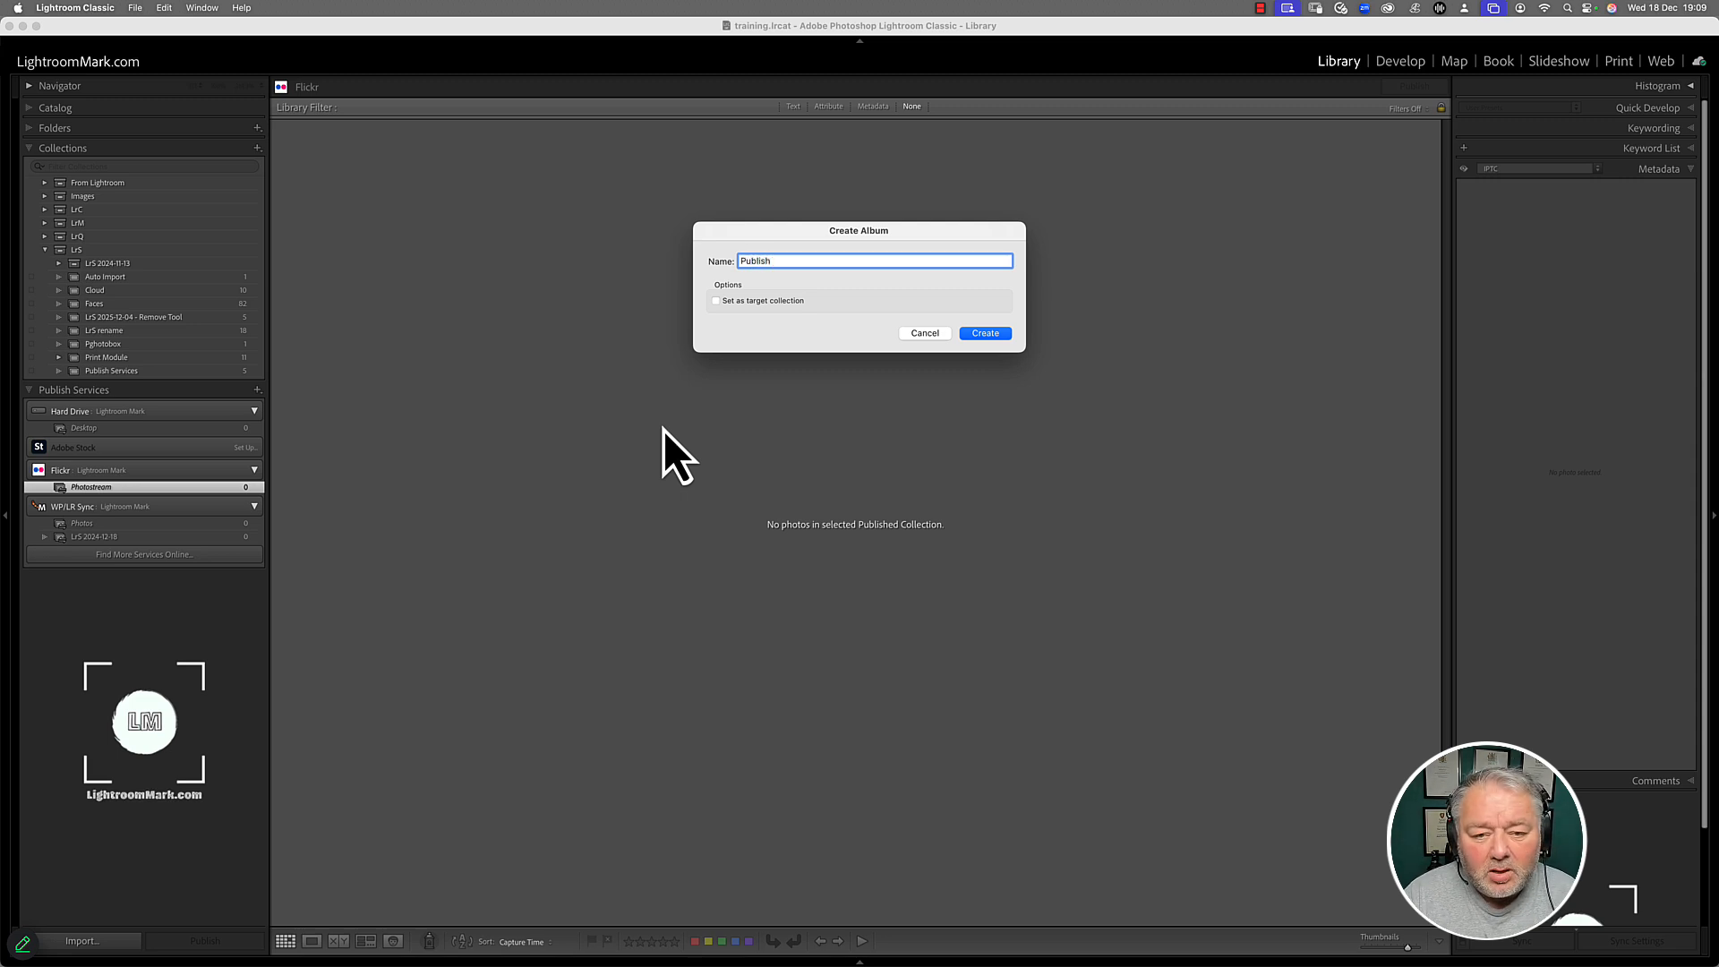
type(" Service ")
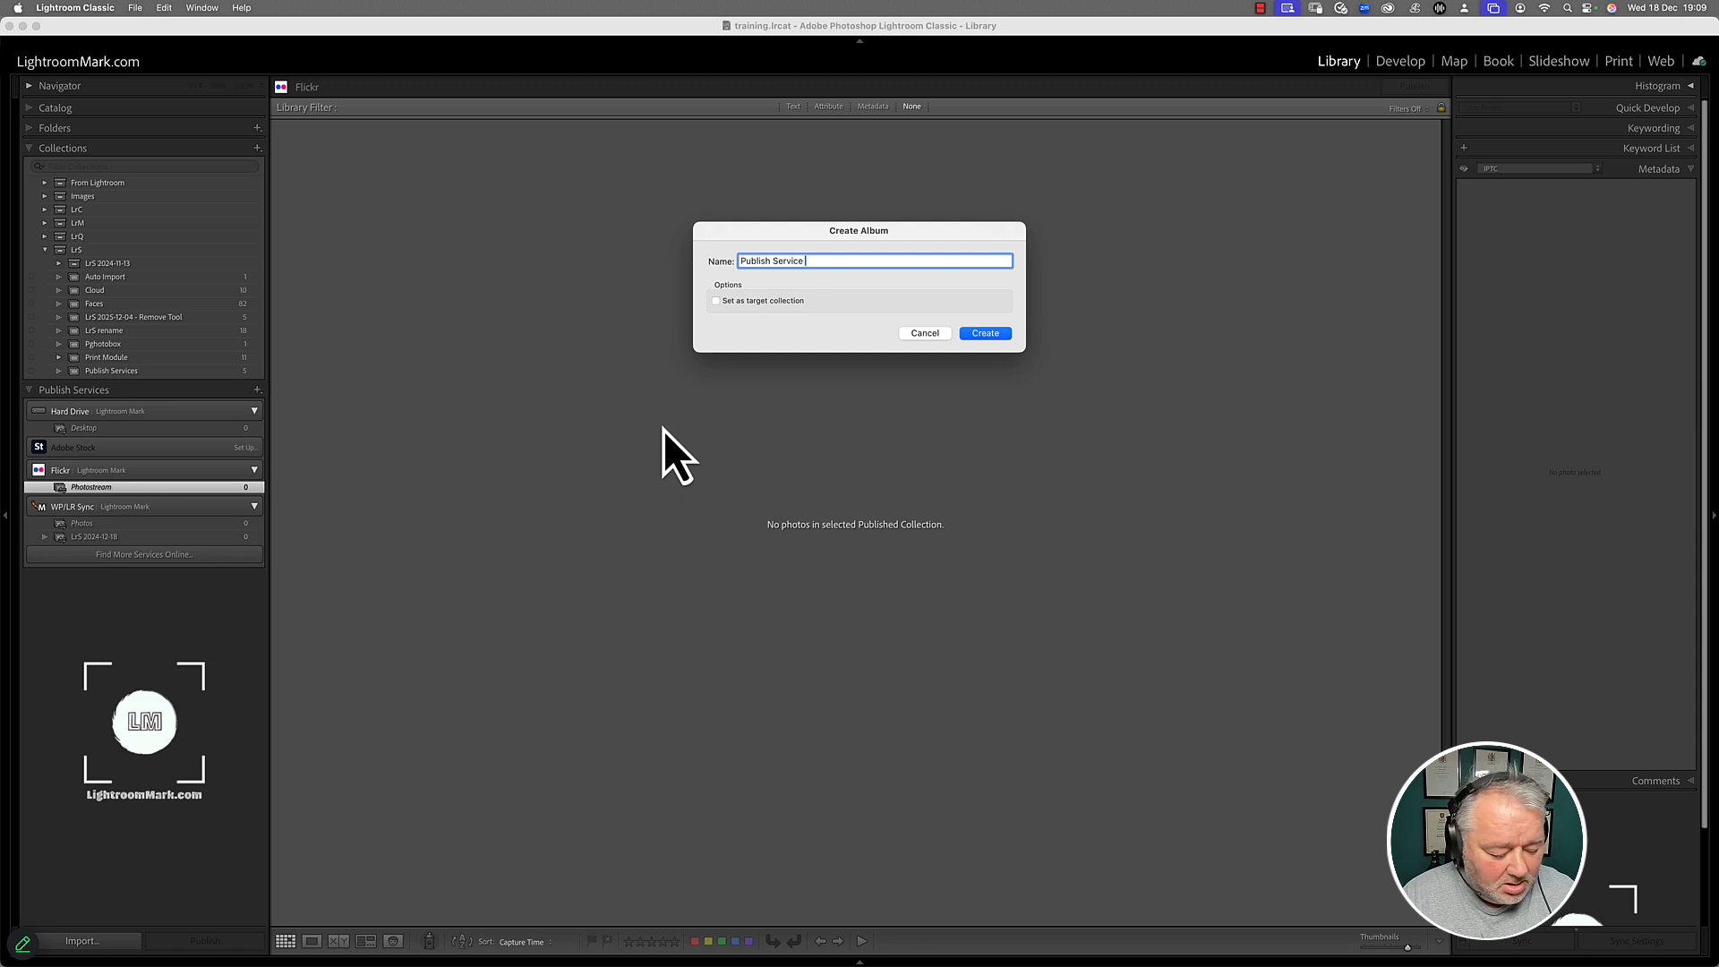
type("202")
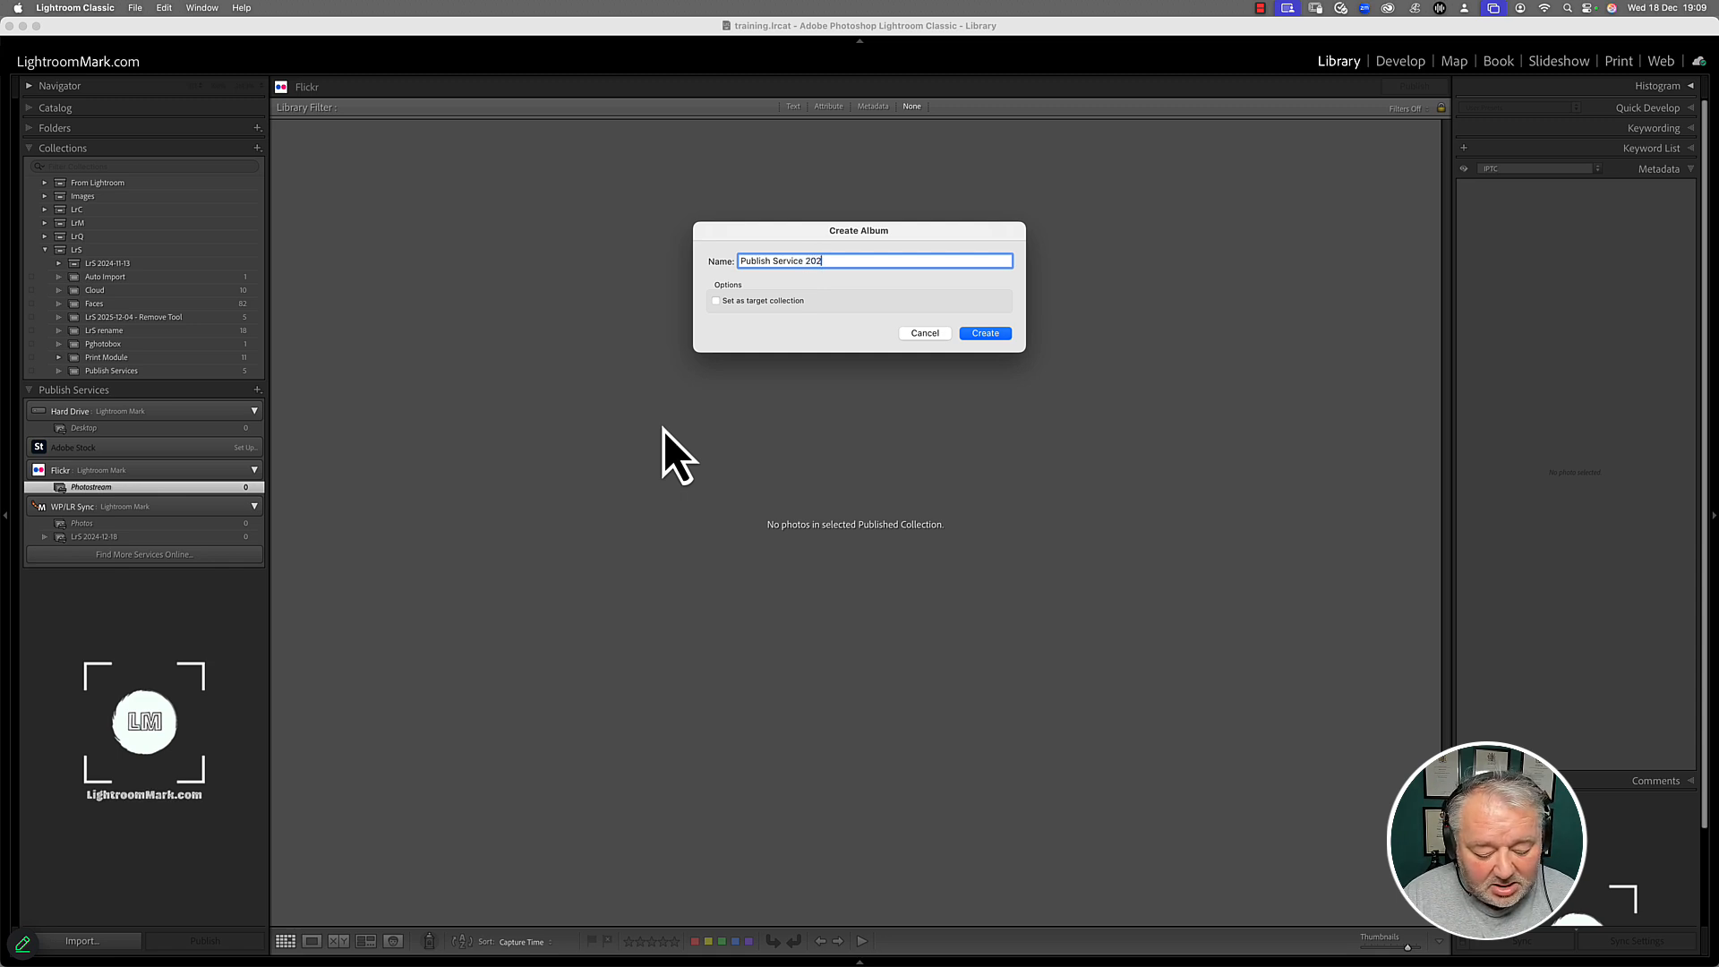
type("5-12-18")
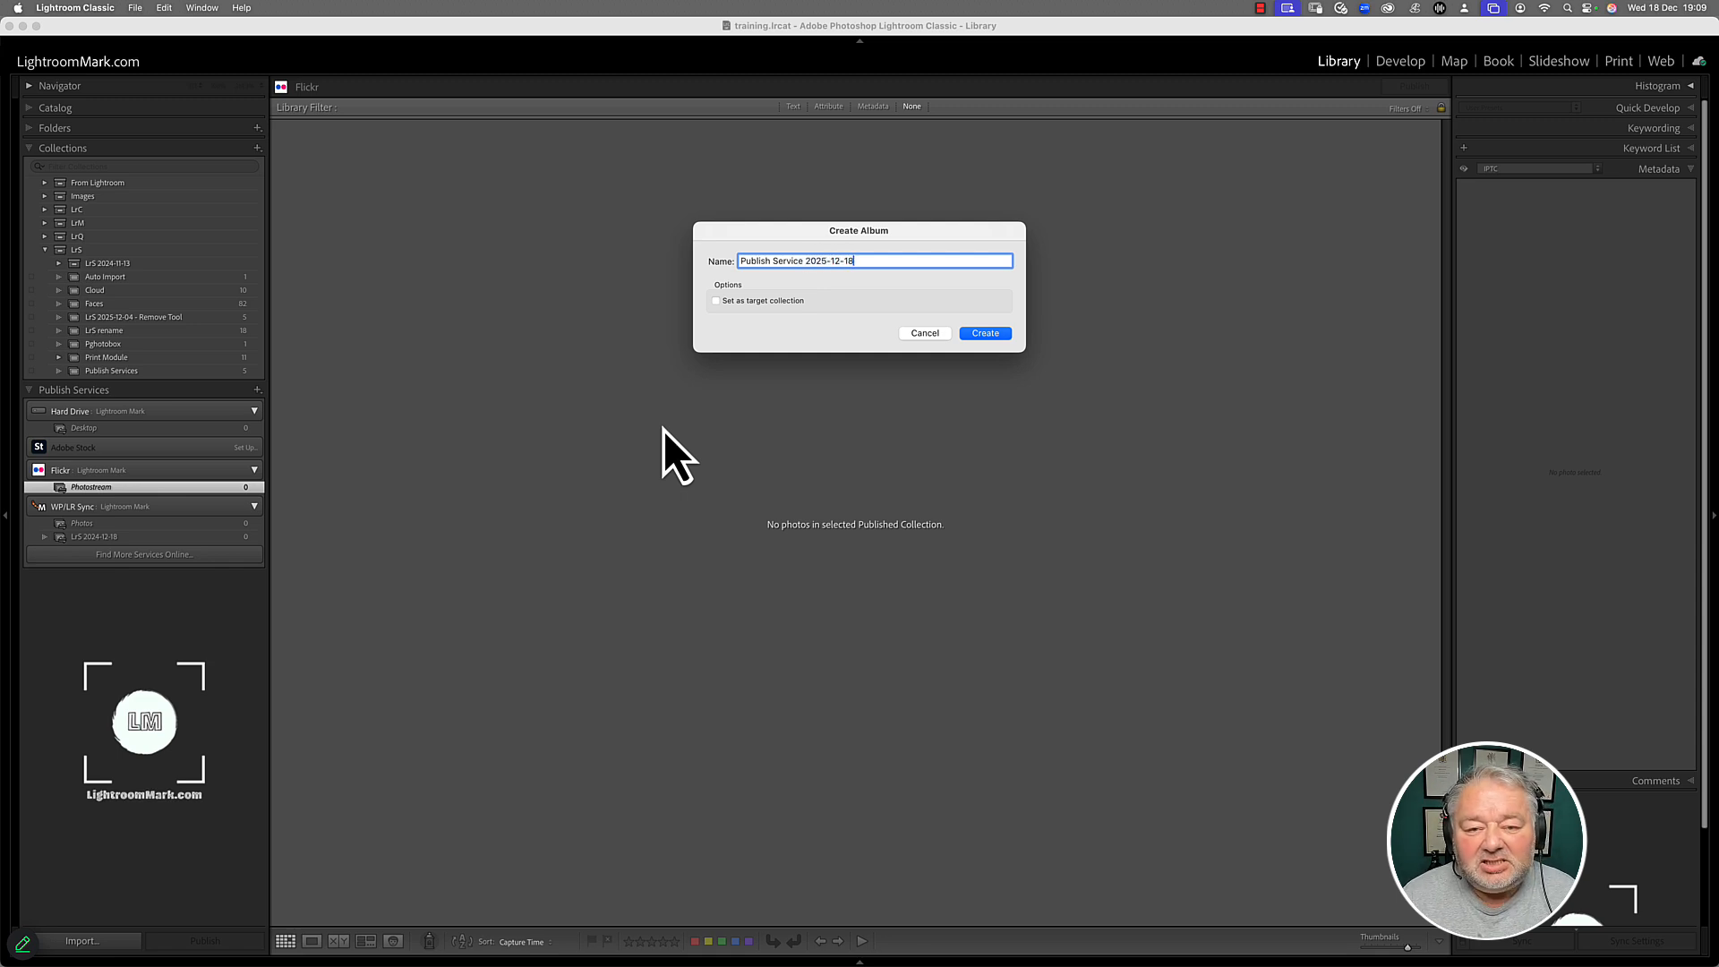
key("Return")
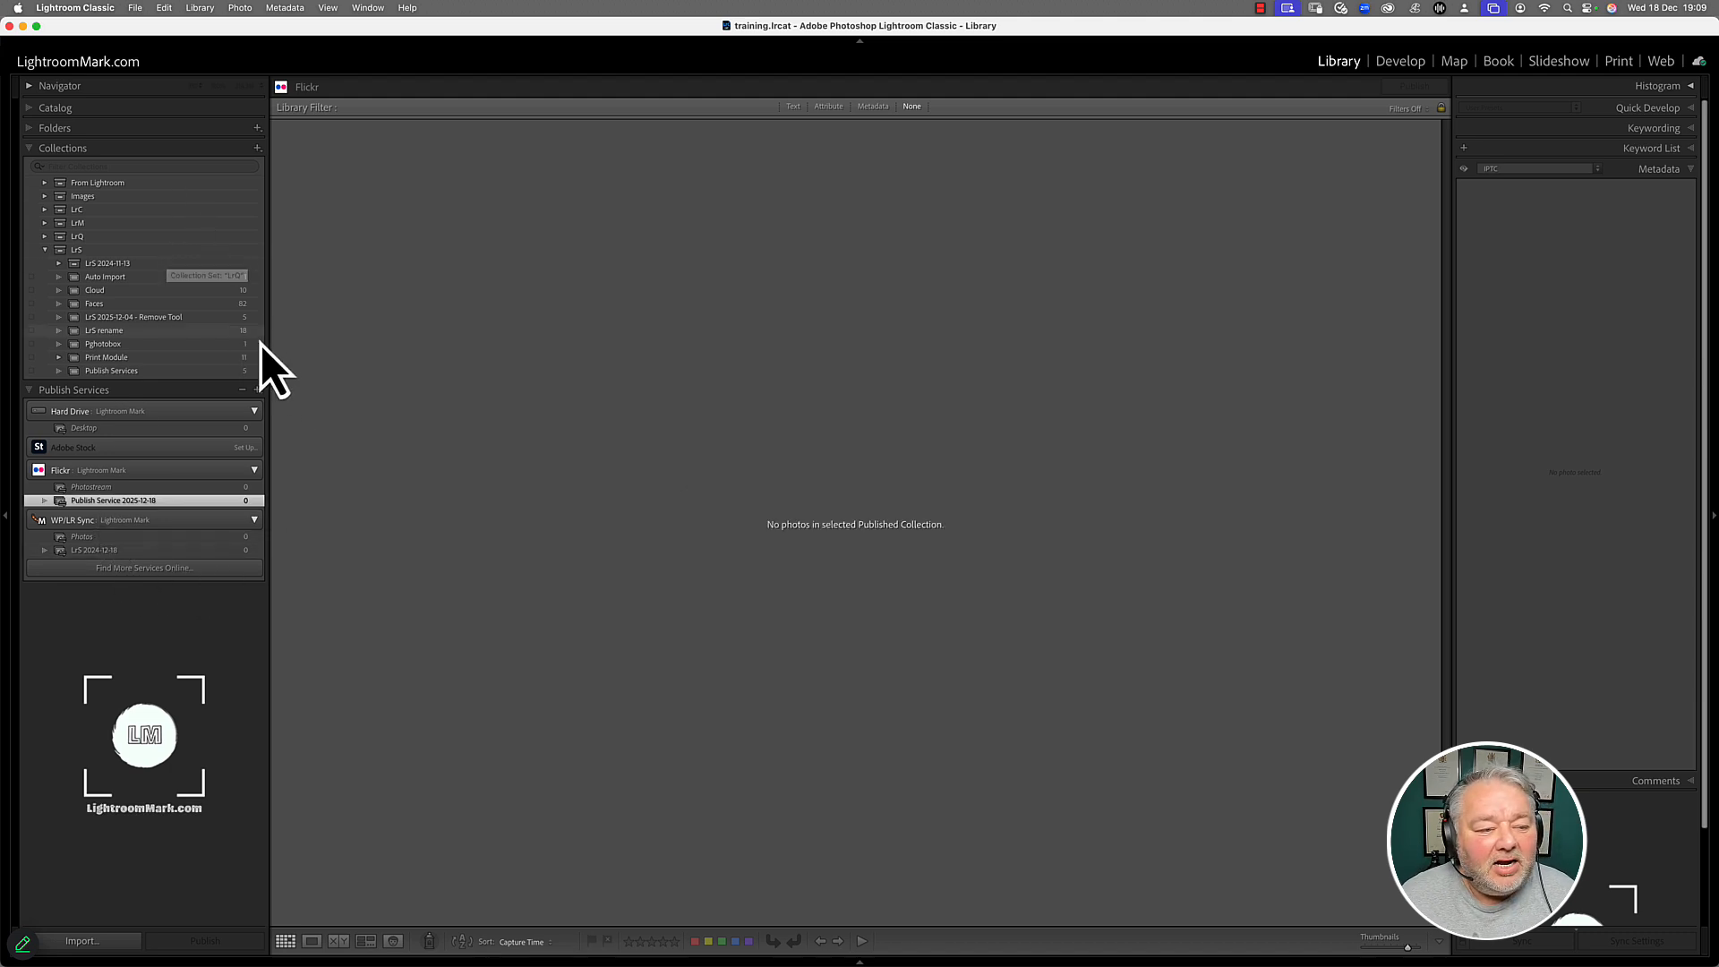
- Add all photos from the Publish Services collection to the Flickr album Publish Service 2025-12-18, then clear the selection
left_click(185, 374)
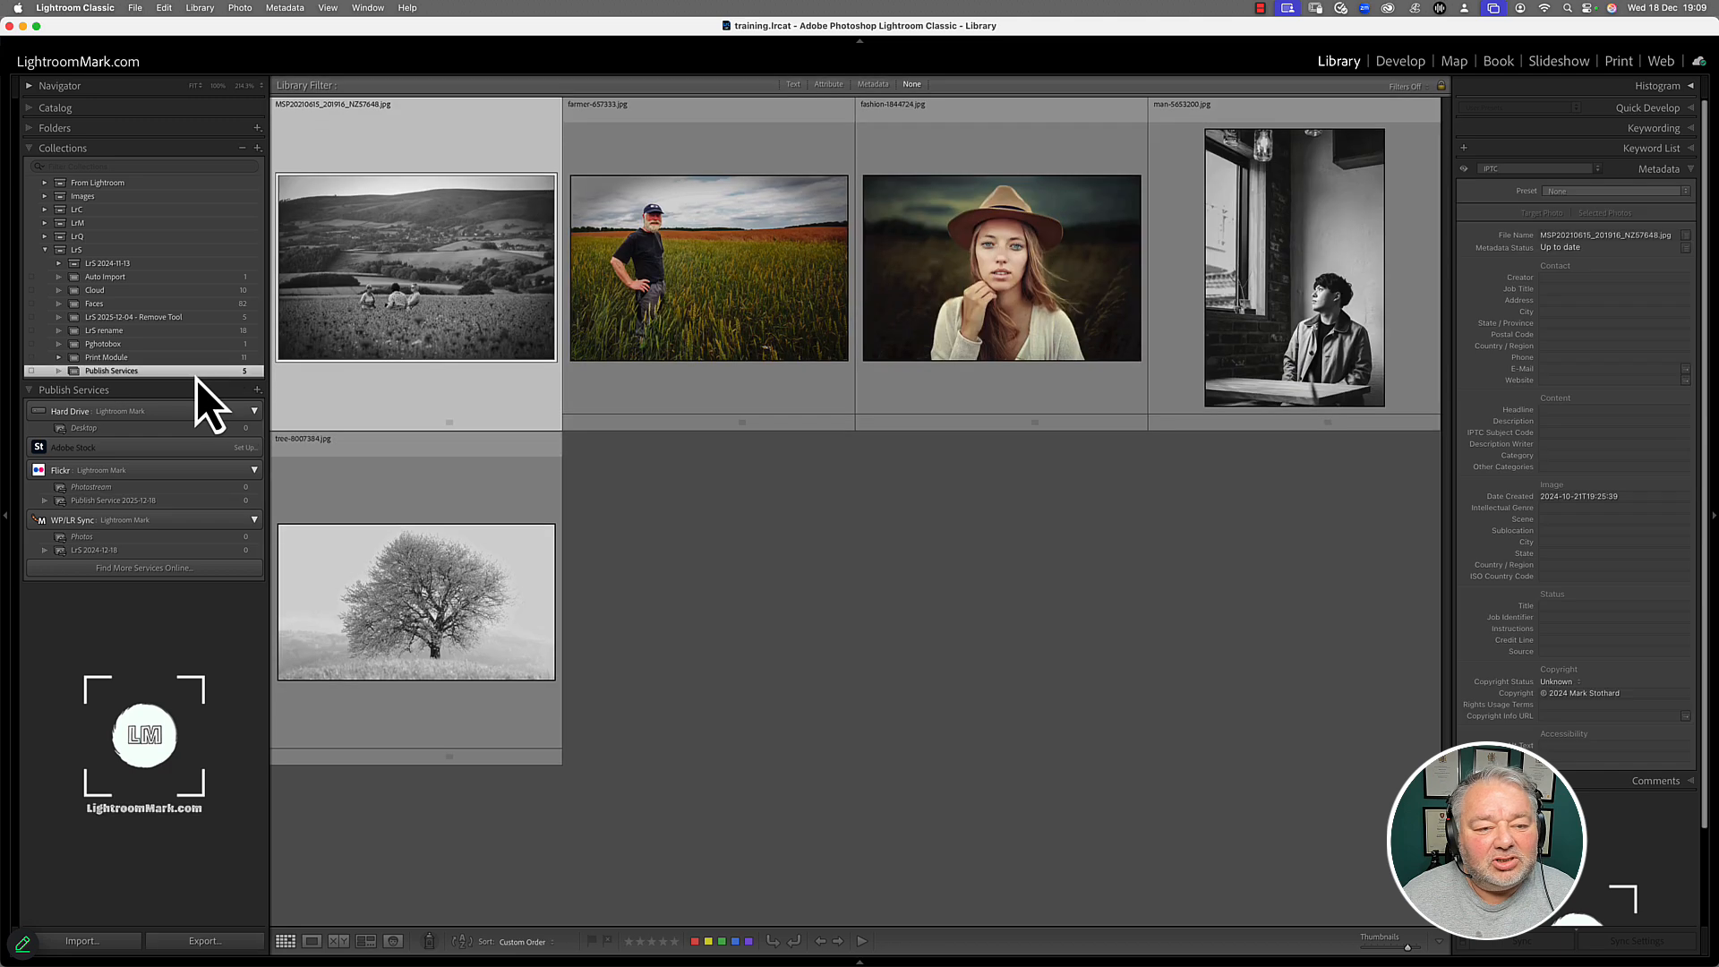
key("super+a")
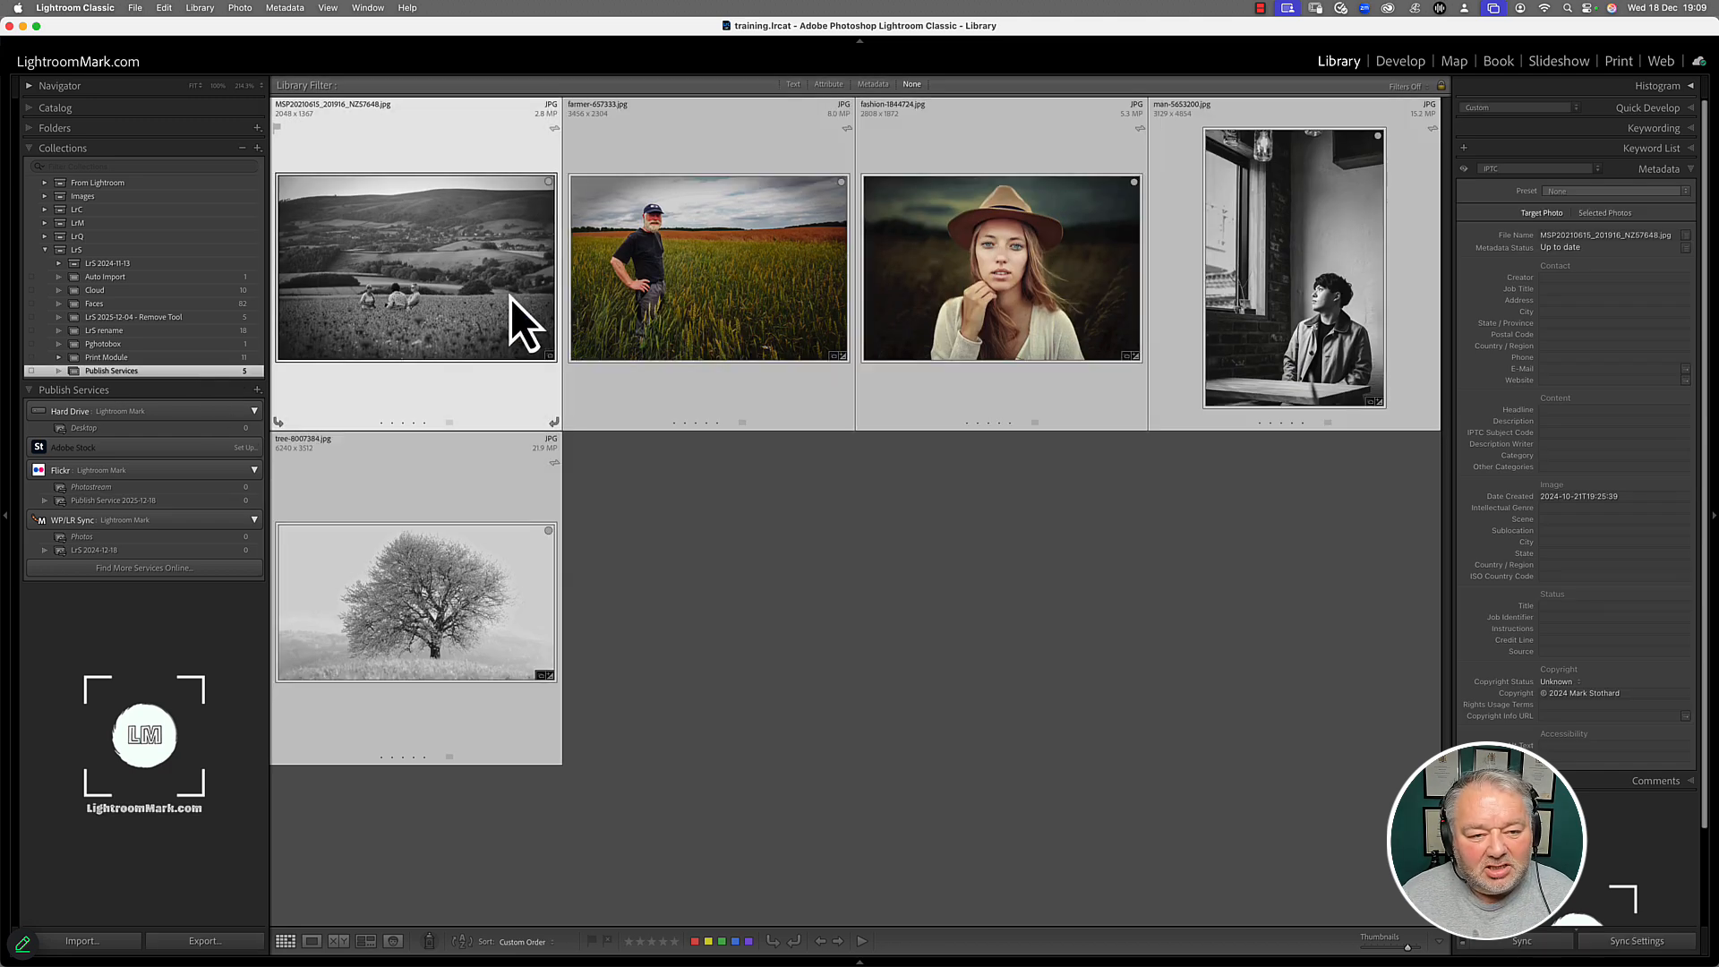
left_click_drag(446, 626, 148, 498)
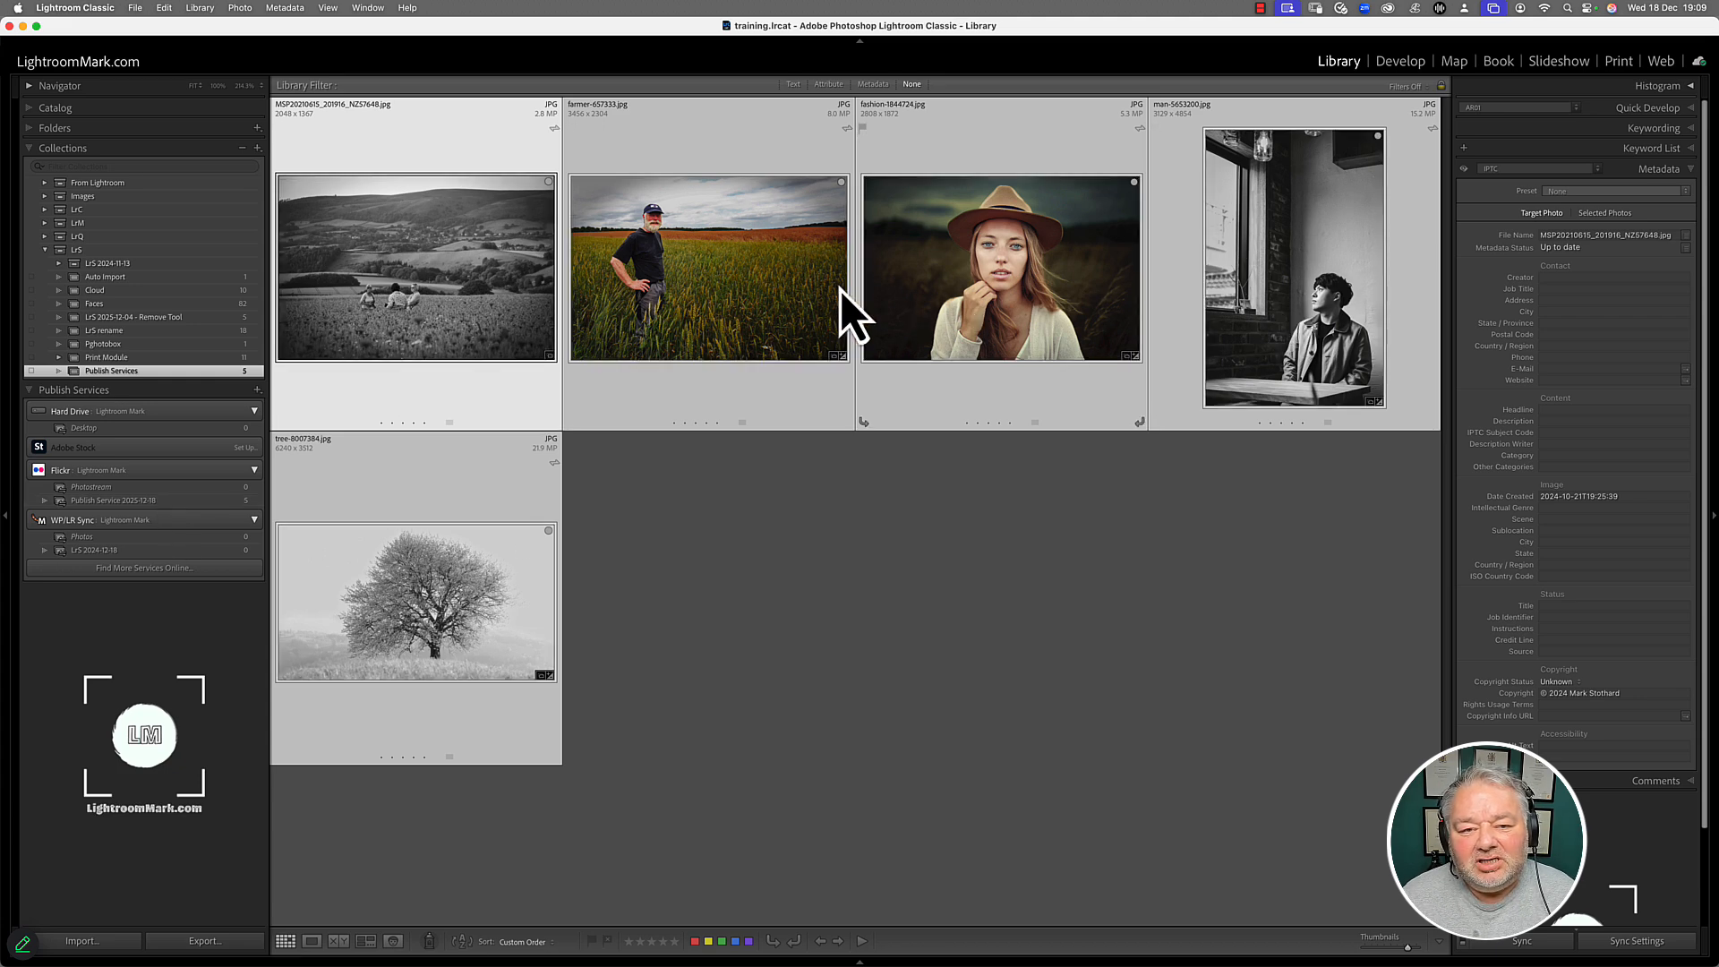
left_click(401, 638)
left_click(733, 619)
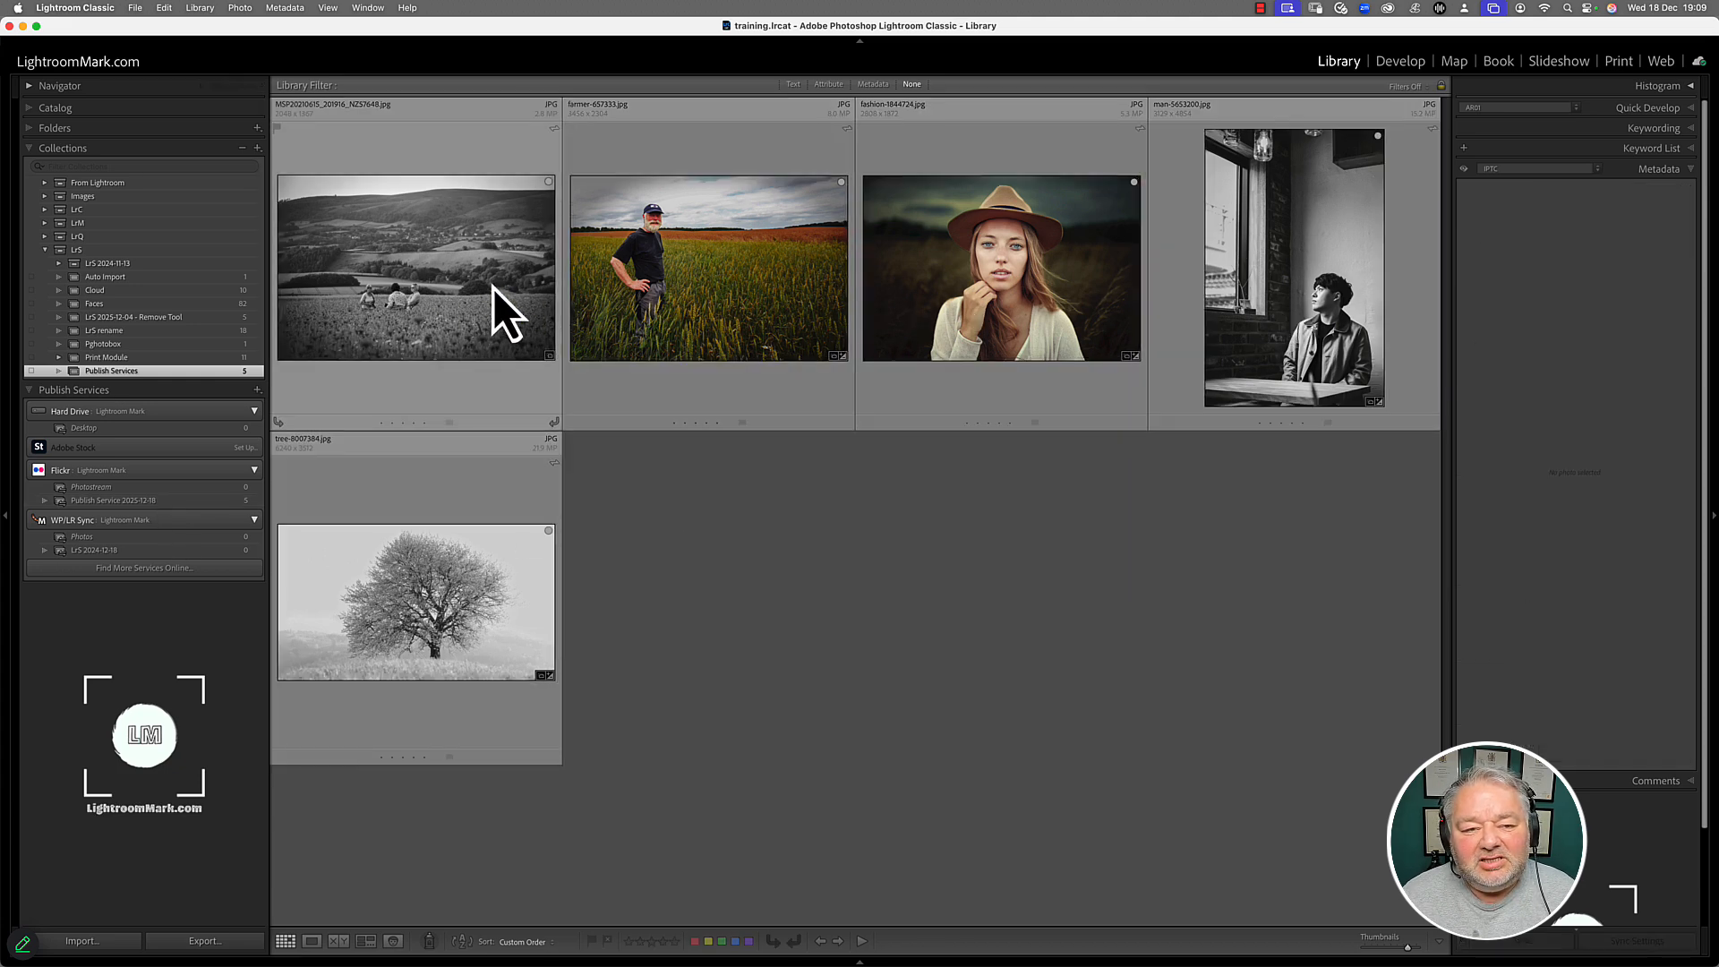
- Apply the Temp metadata preset to the black-and-white sheep landscape photo
left_click(492, 288)
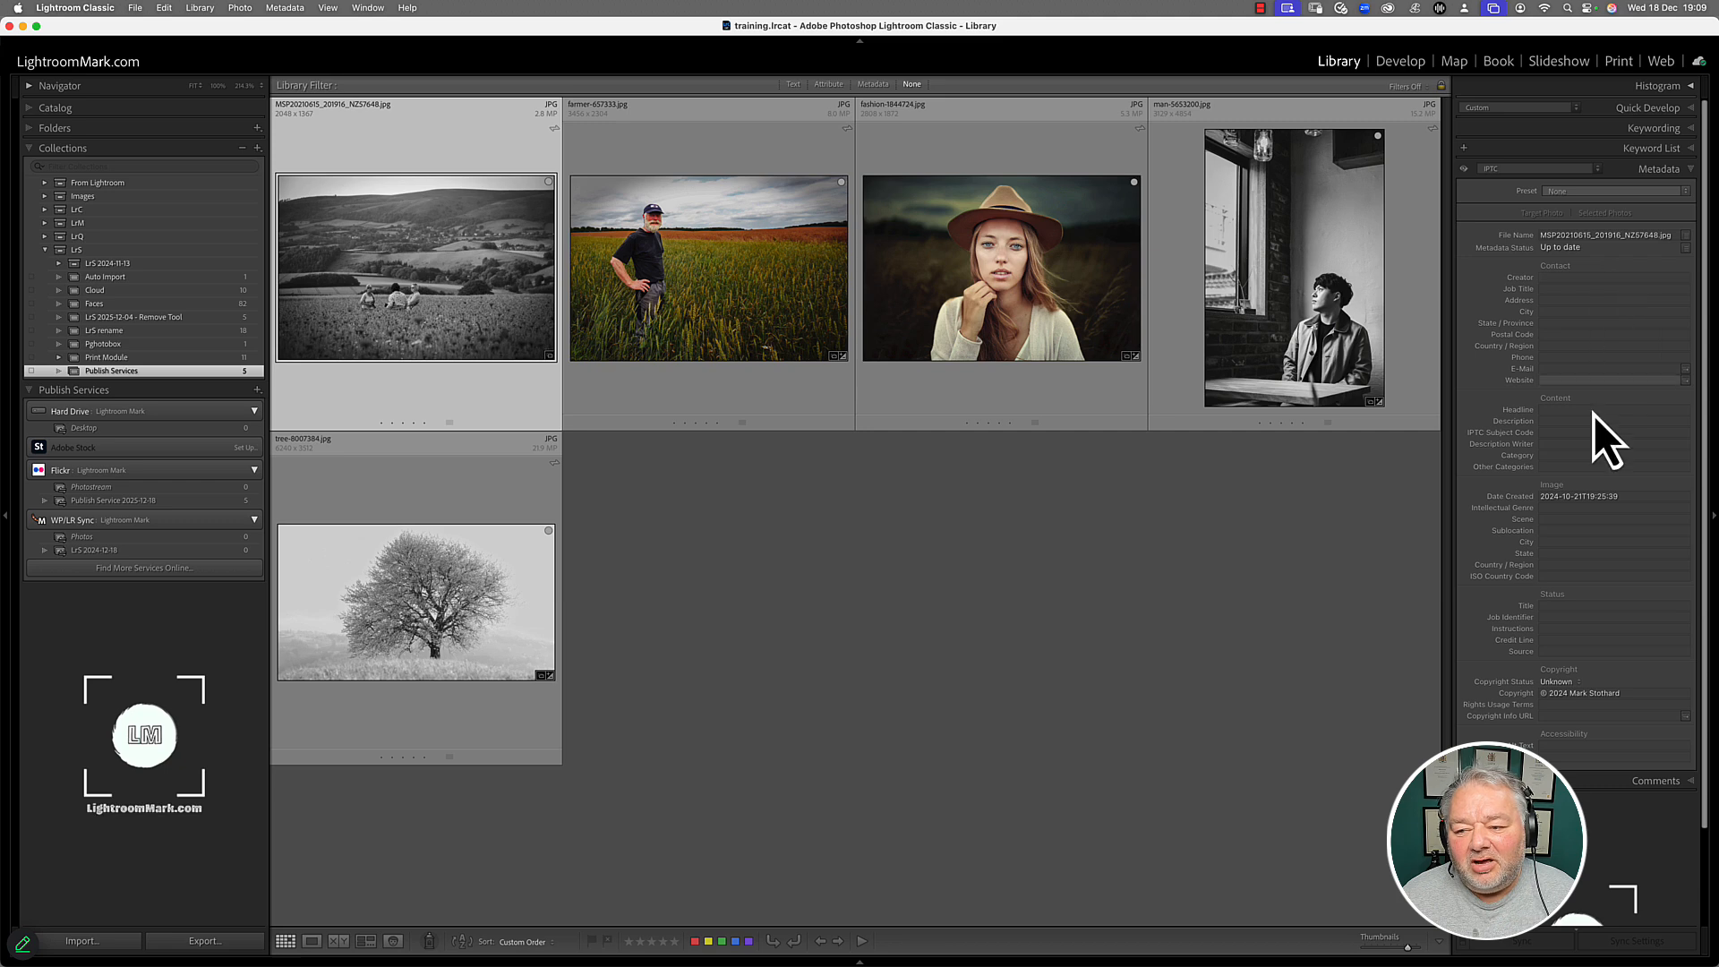
left_click(1582, 196)
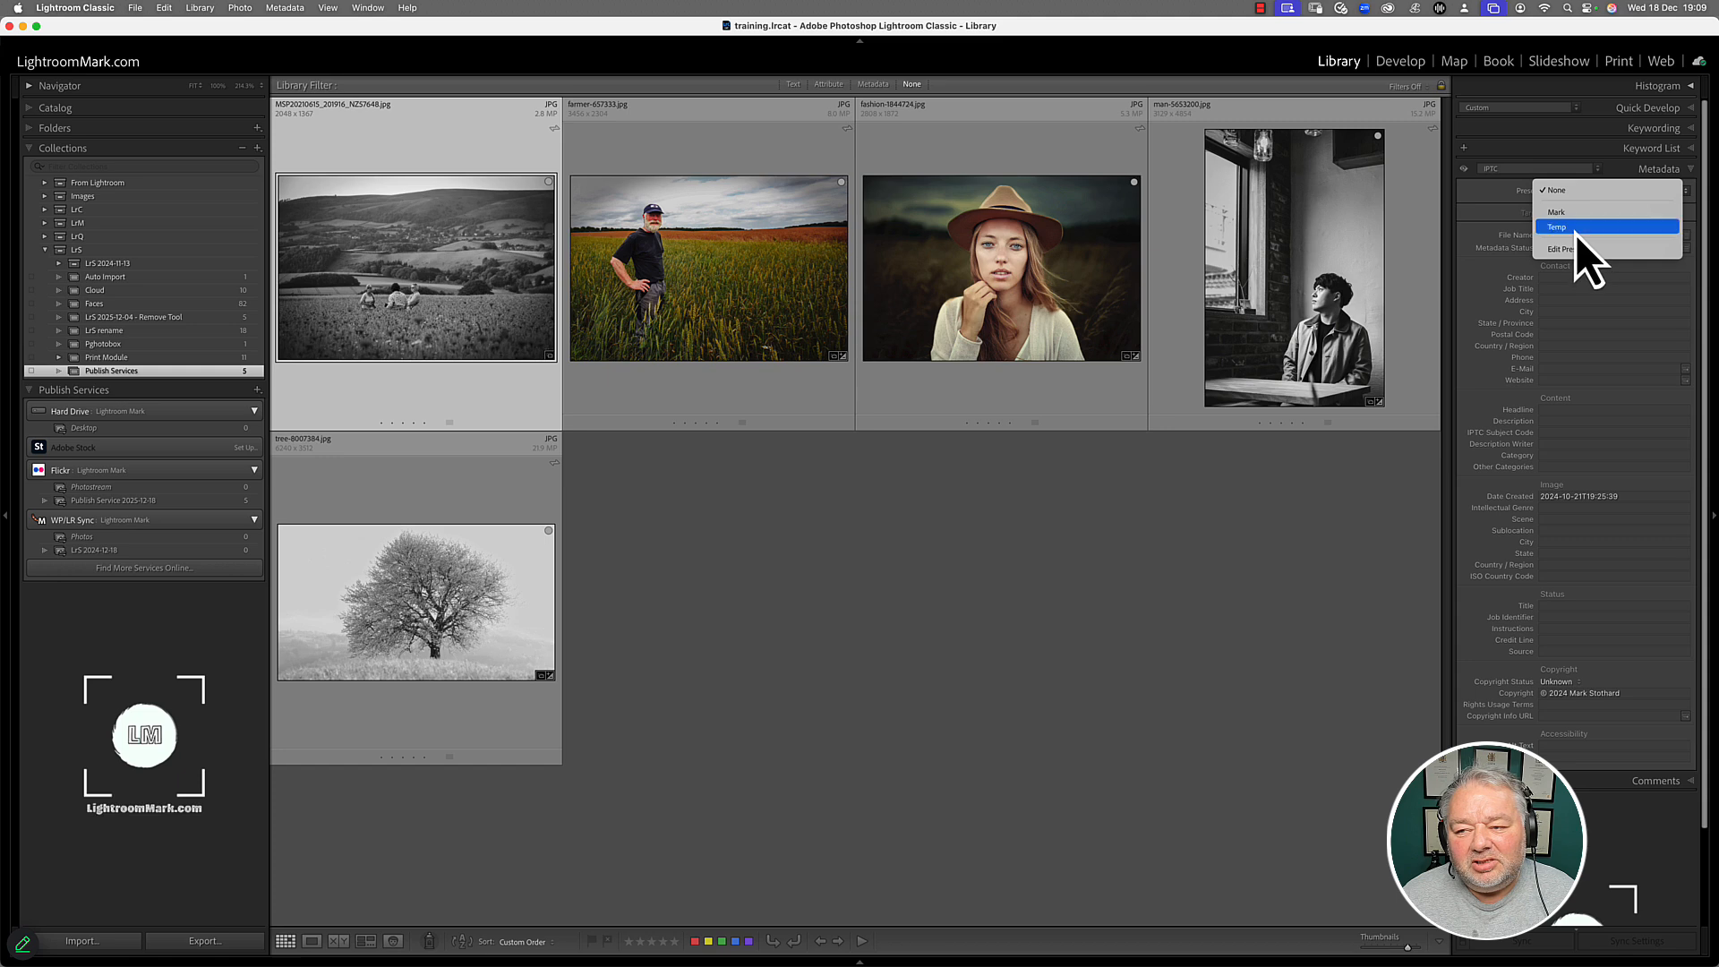
left_click(1576, 229)
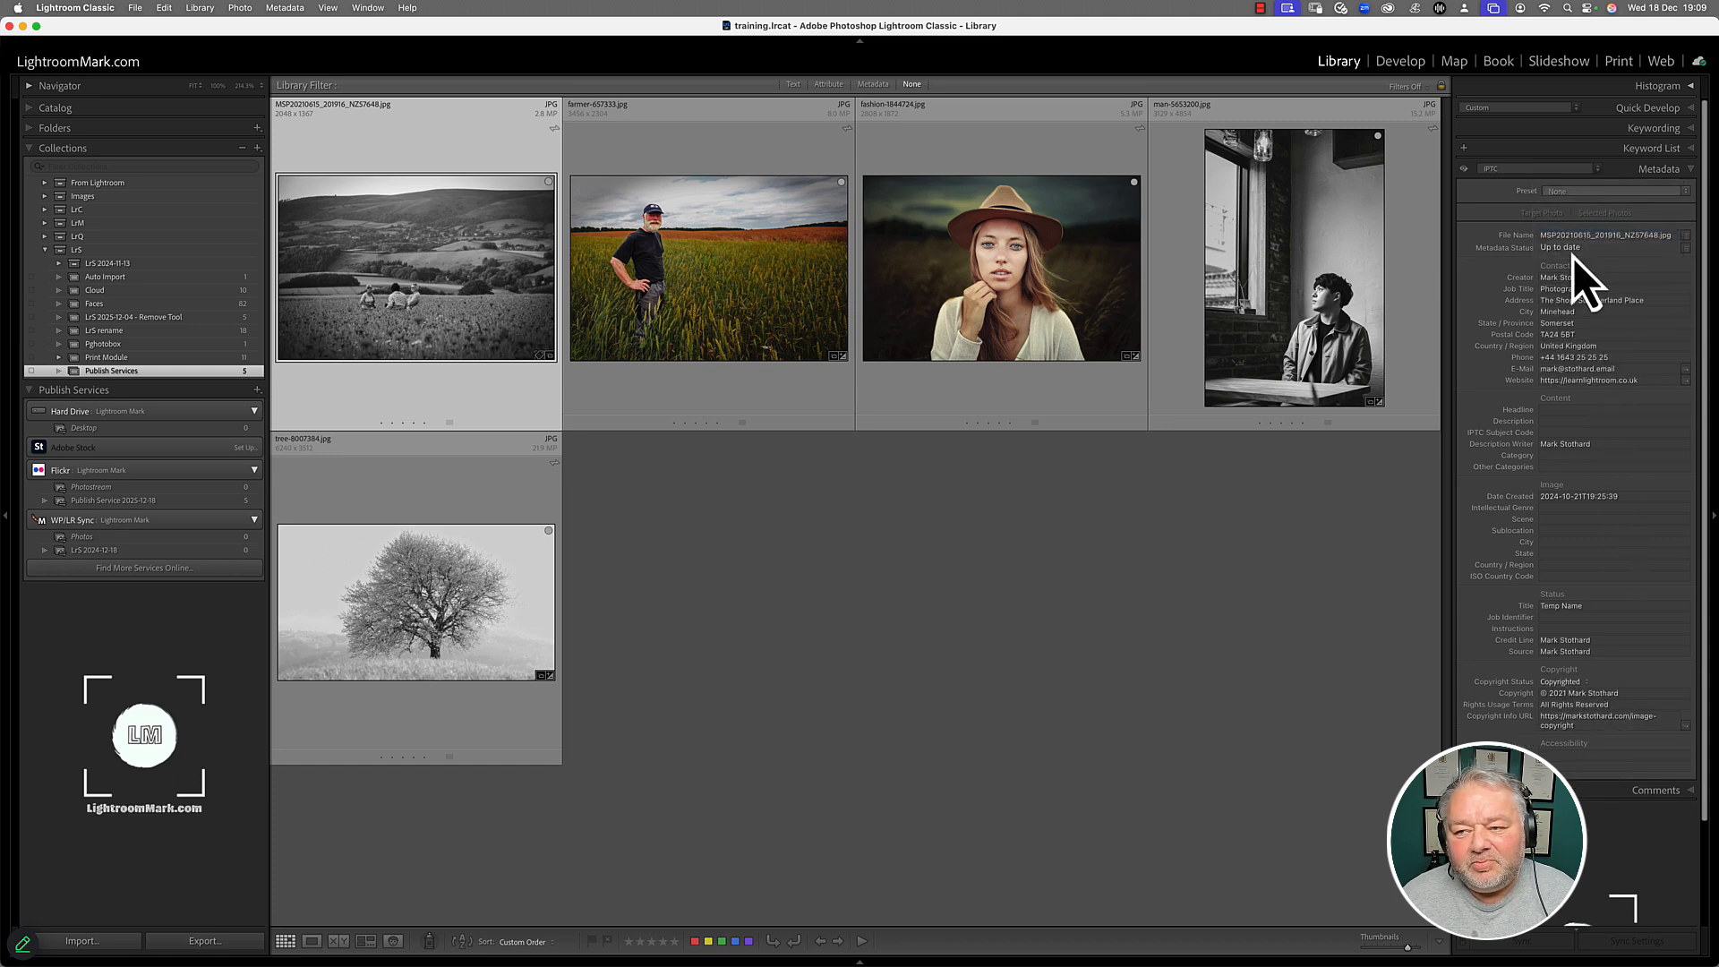
left_click(1572, 191)
left_click(1567, 196)
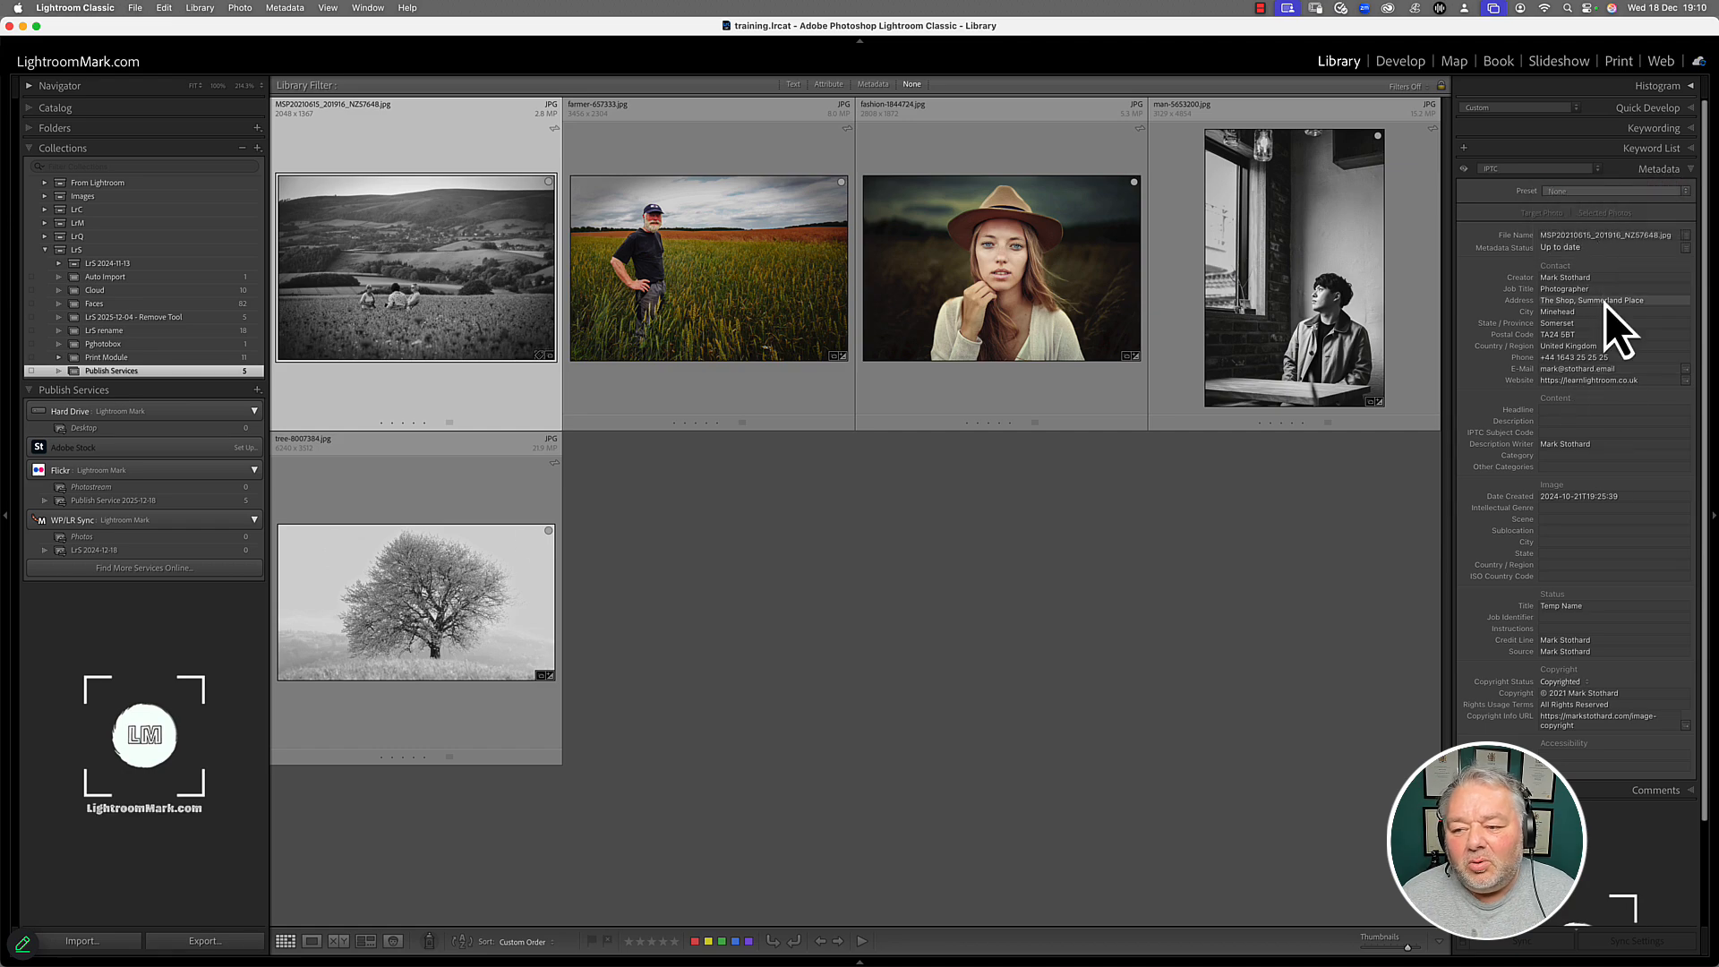
- Enter "Ladies in a field" as the sheep photo's IPTC headline
left_click(1554, 409)
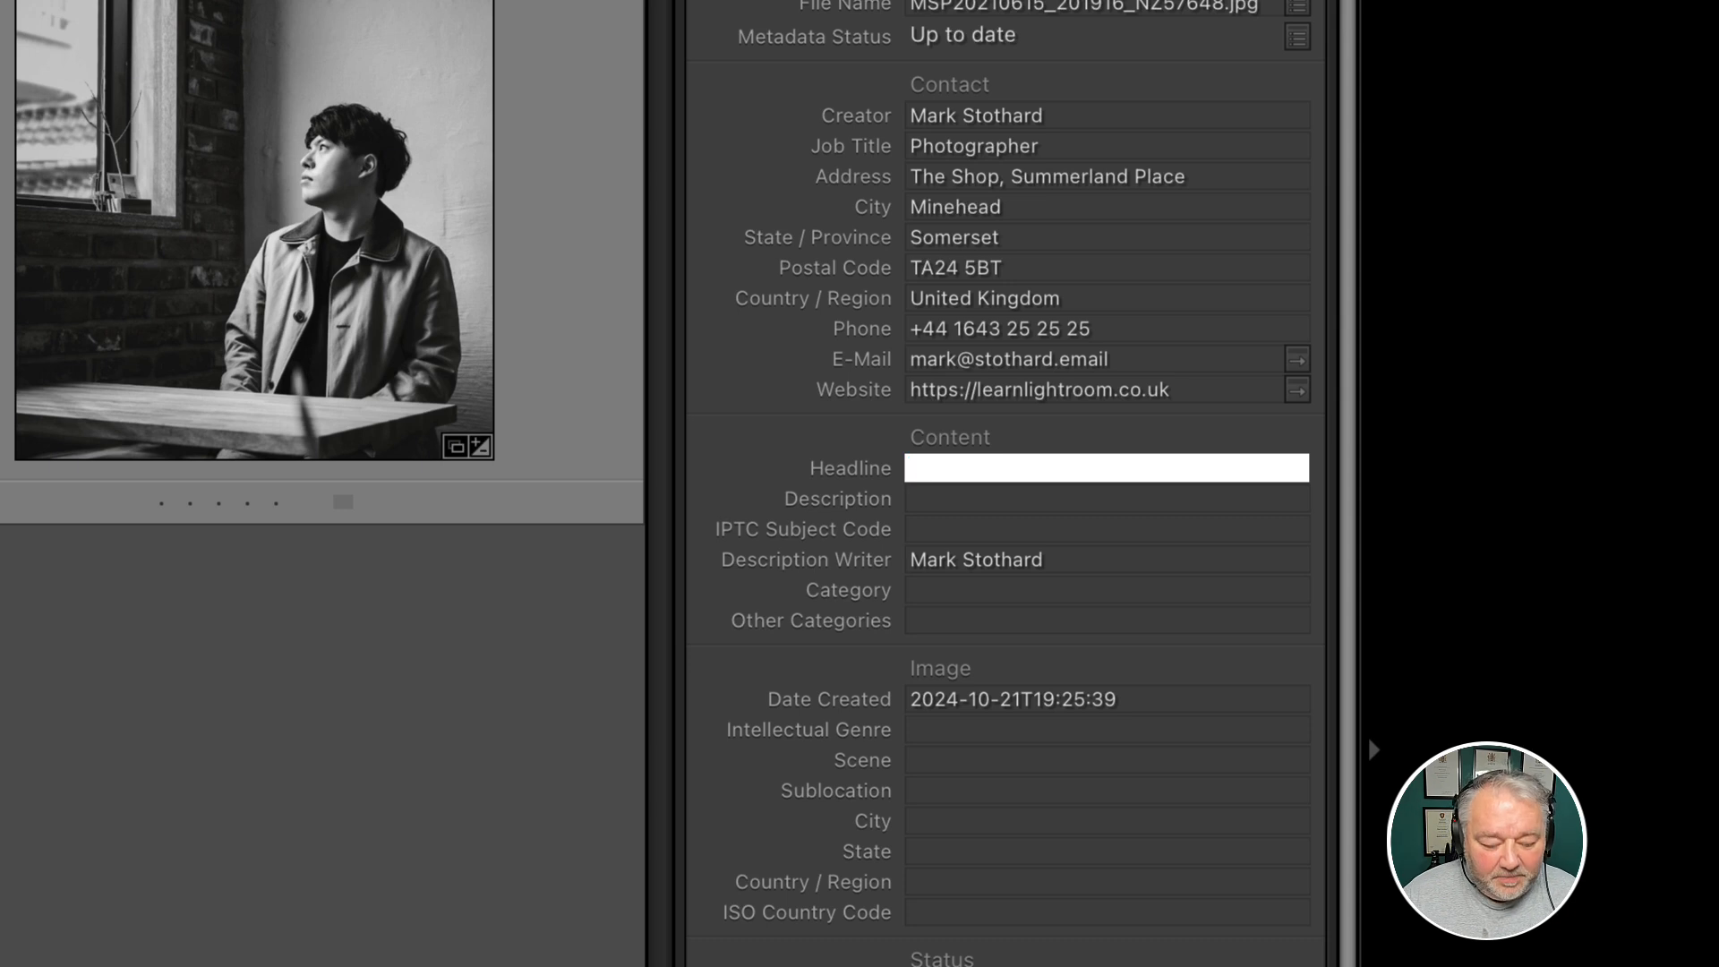
type("Lad")
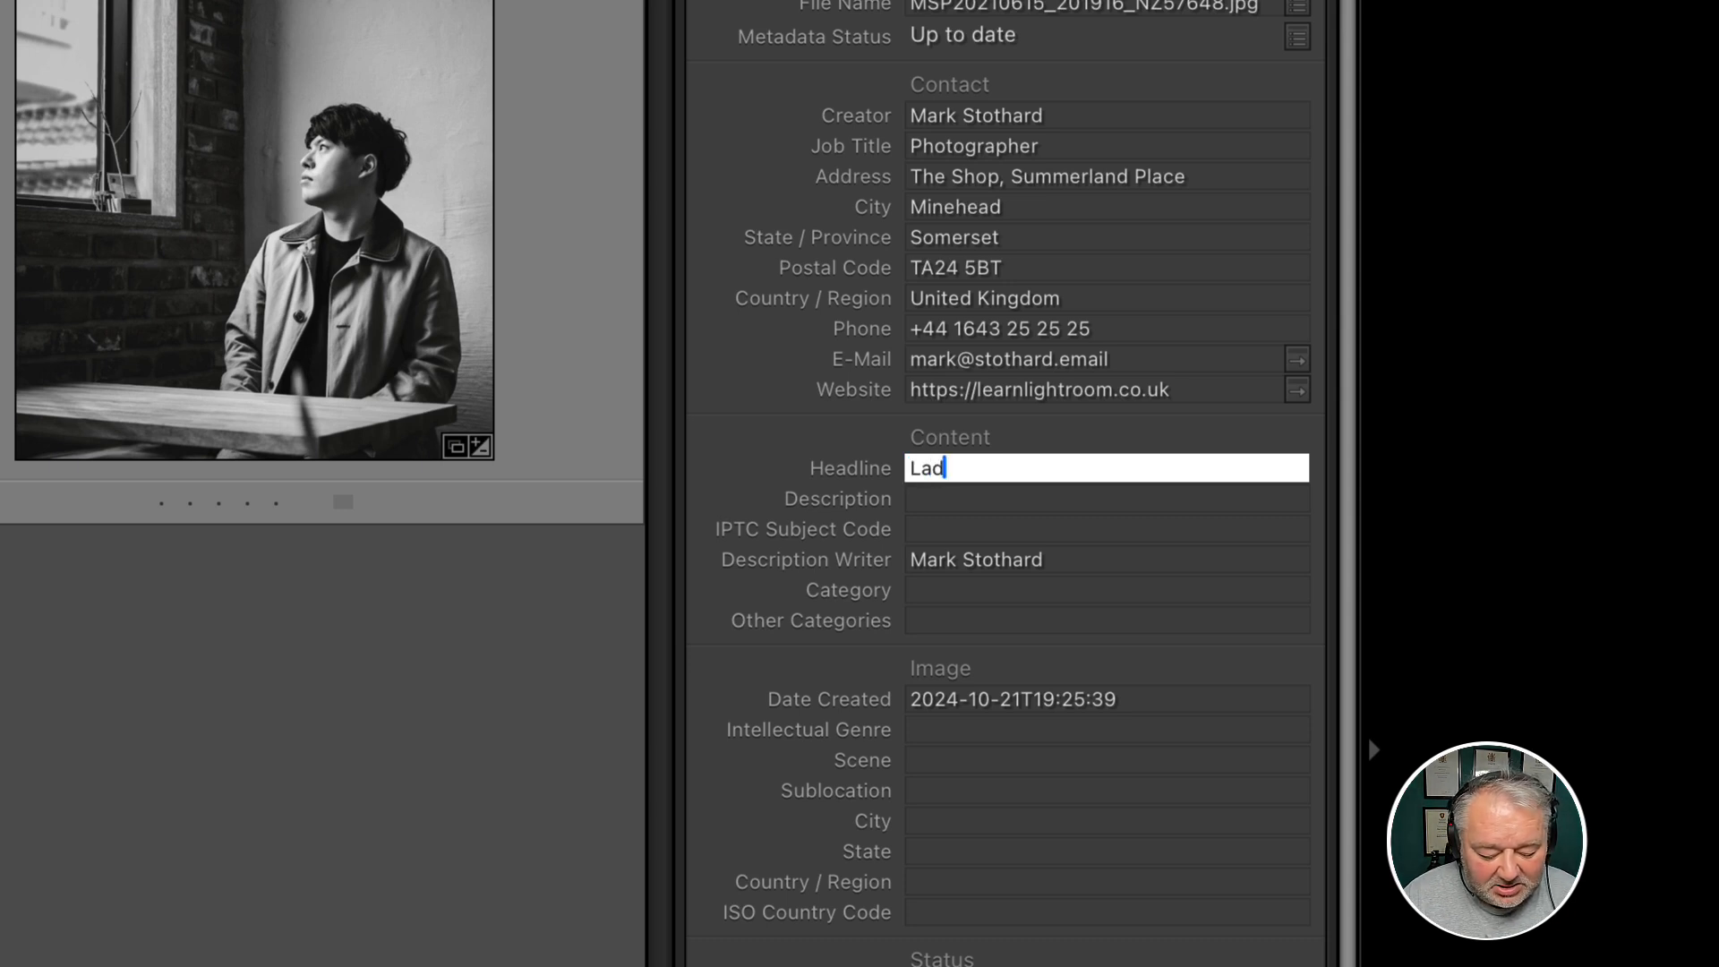
type("ies in a f")
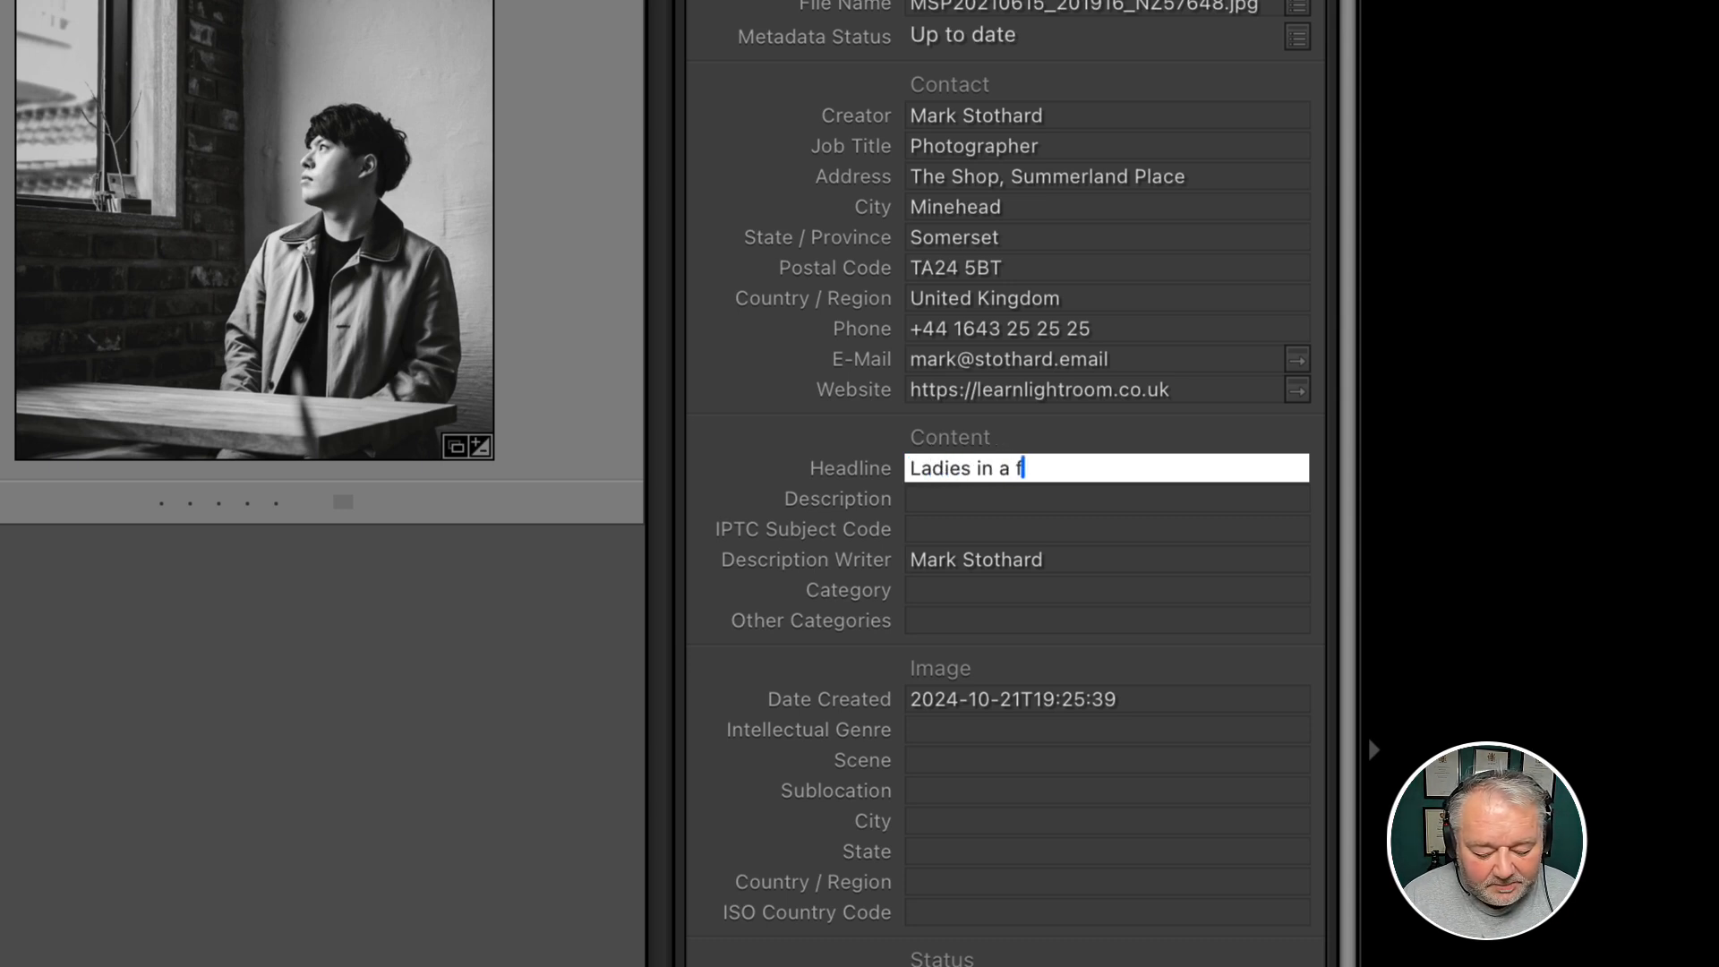
type("ield")
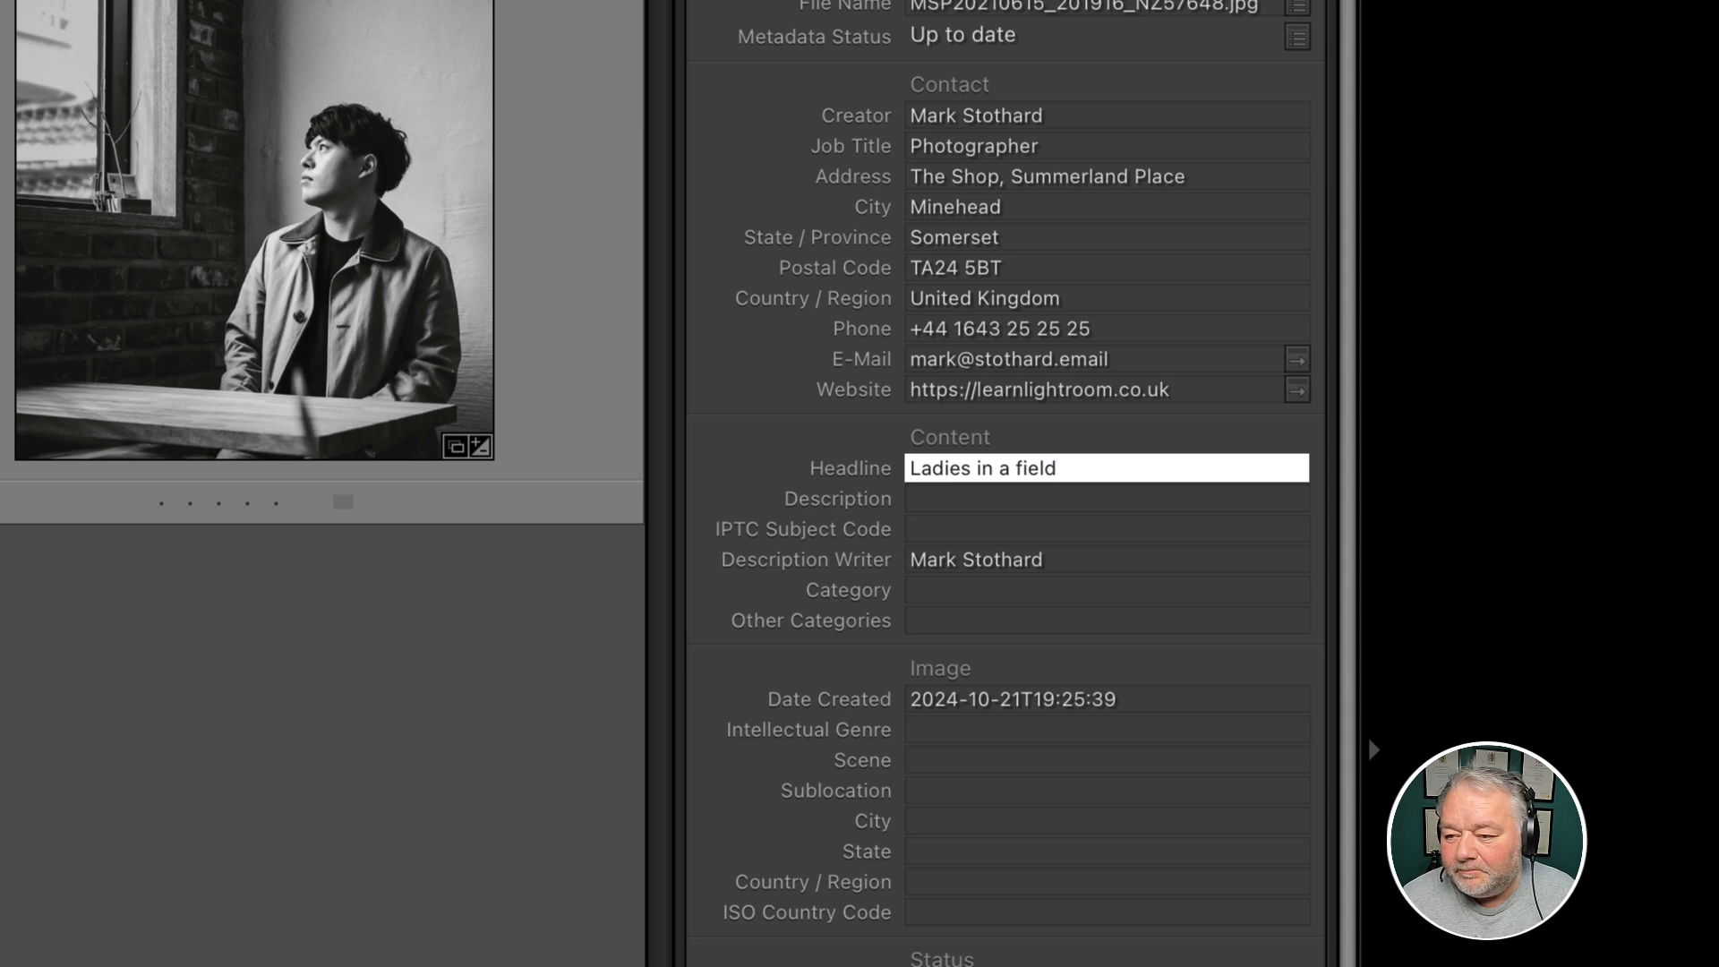
key("Return")
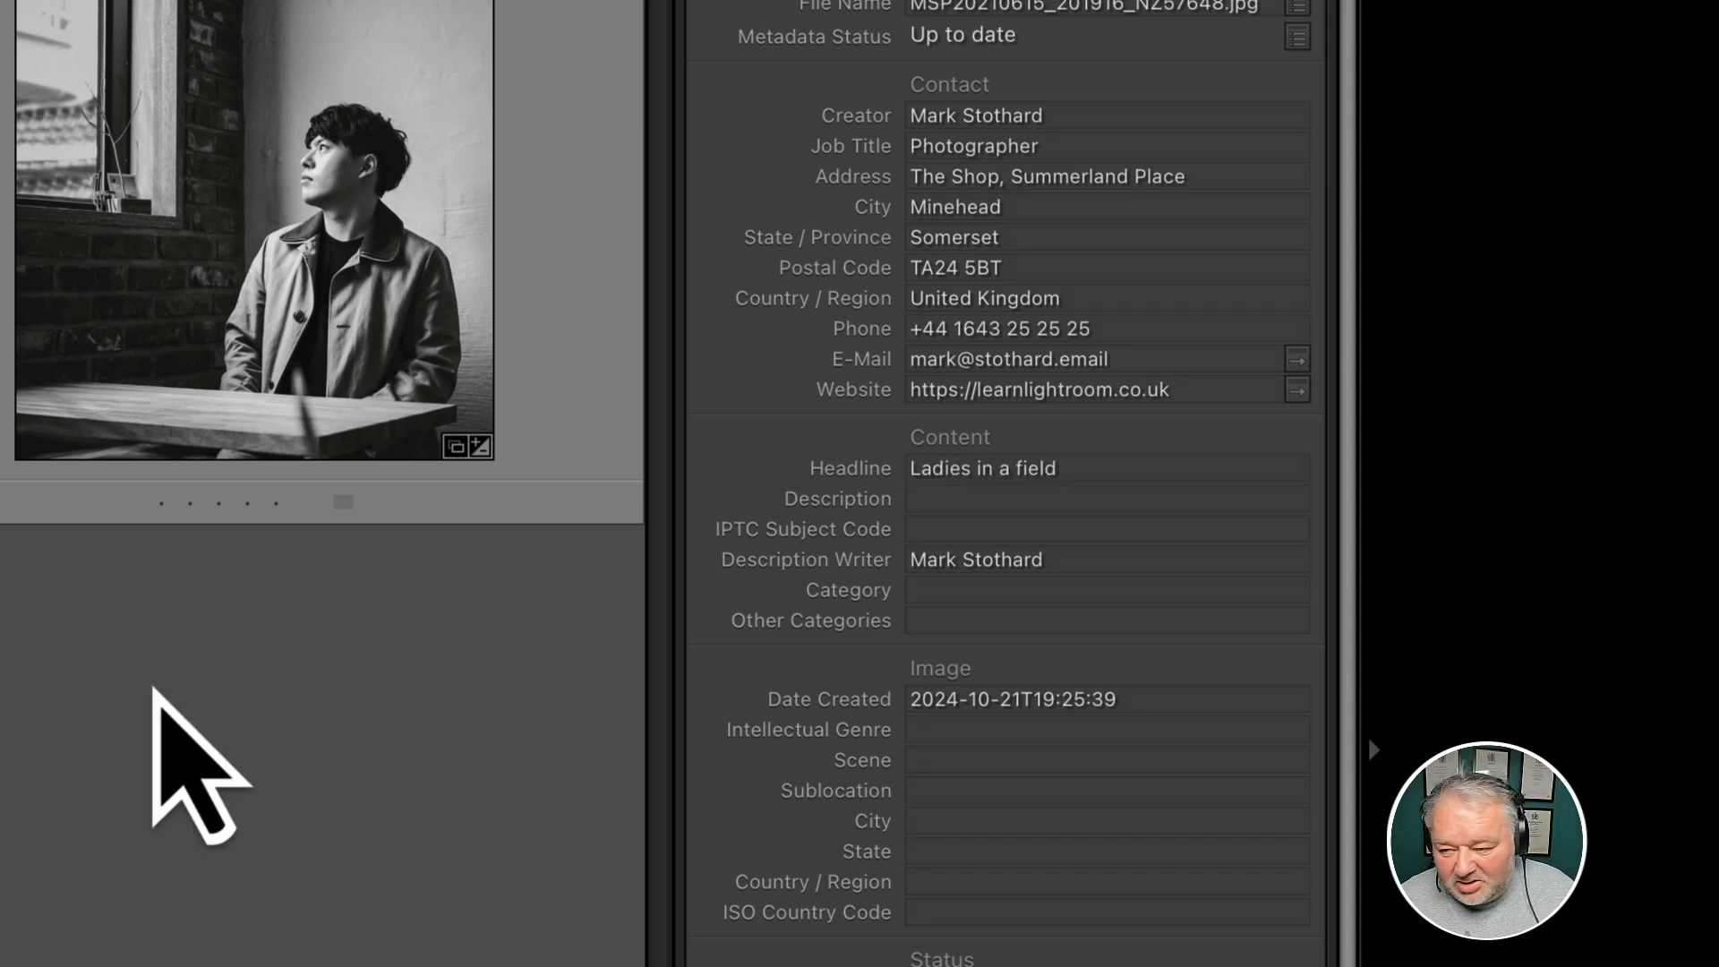
- Set the sheep photo's IPTC headline to "Headline" and its description to "Description"
left_click(1108, 463)
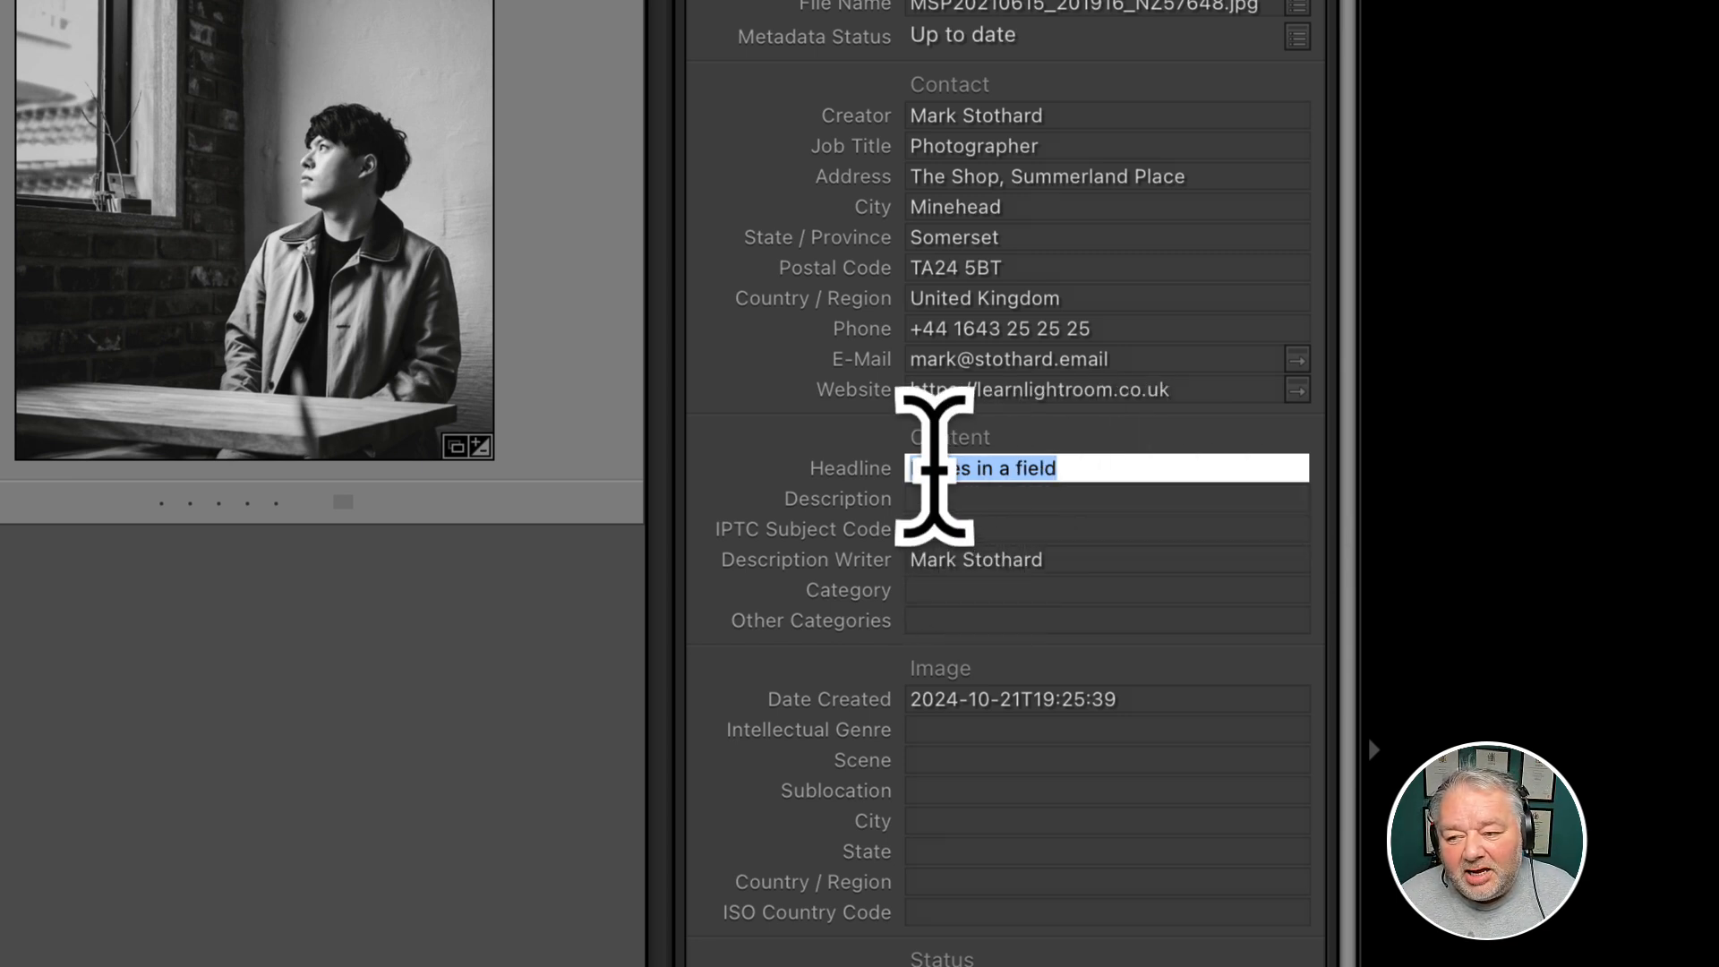
type("Headline")
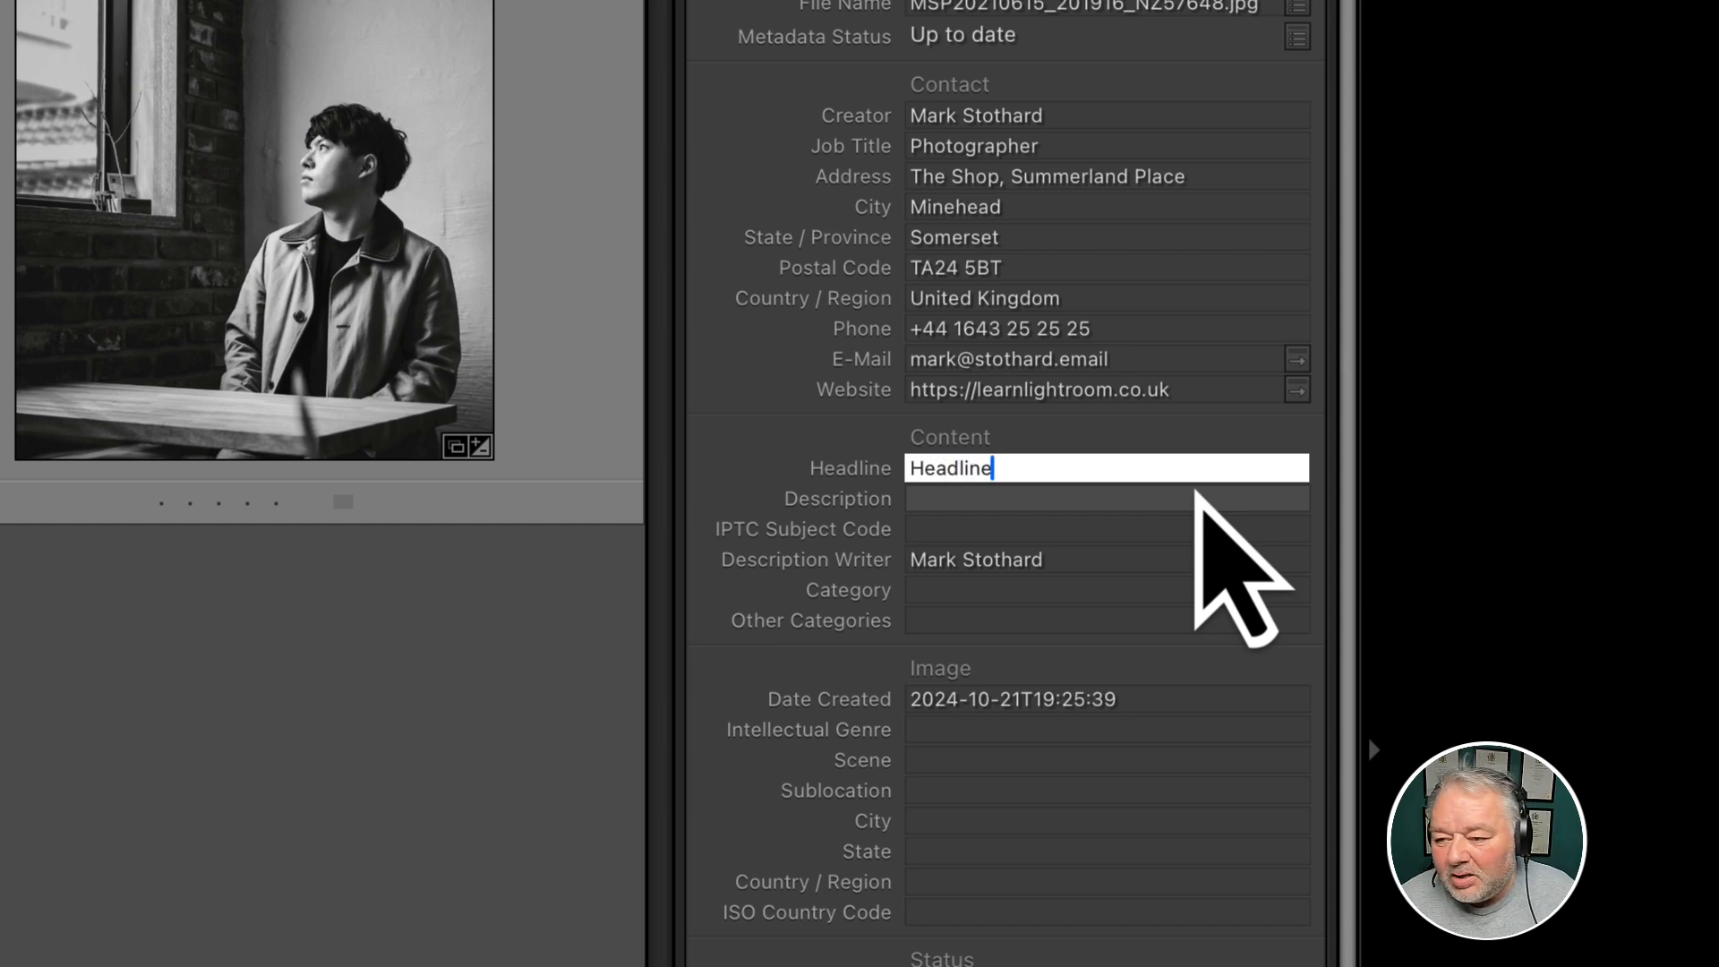
left_click(1196, 494)
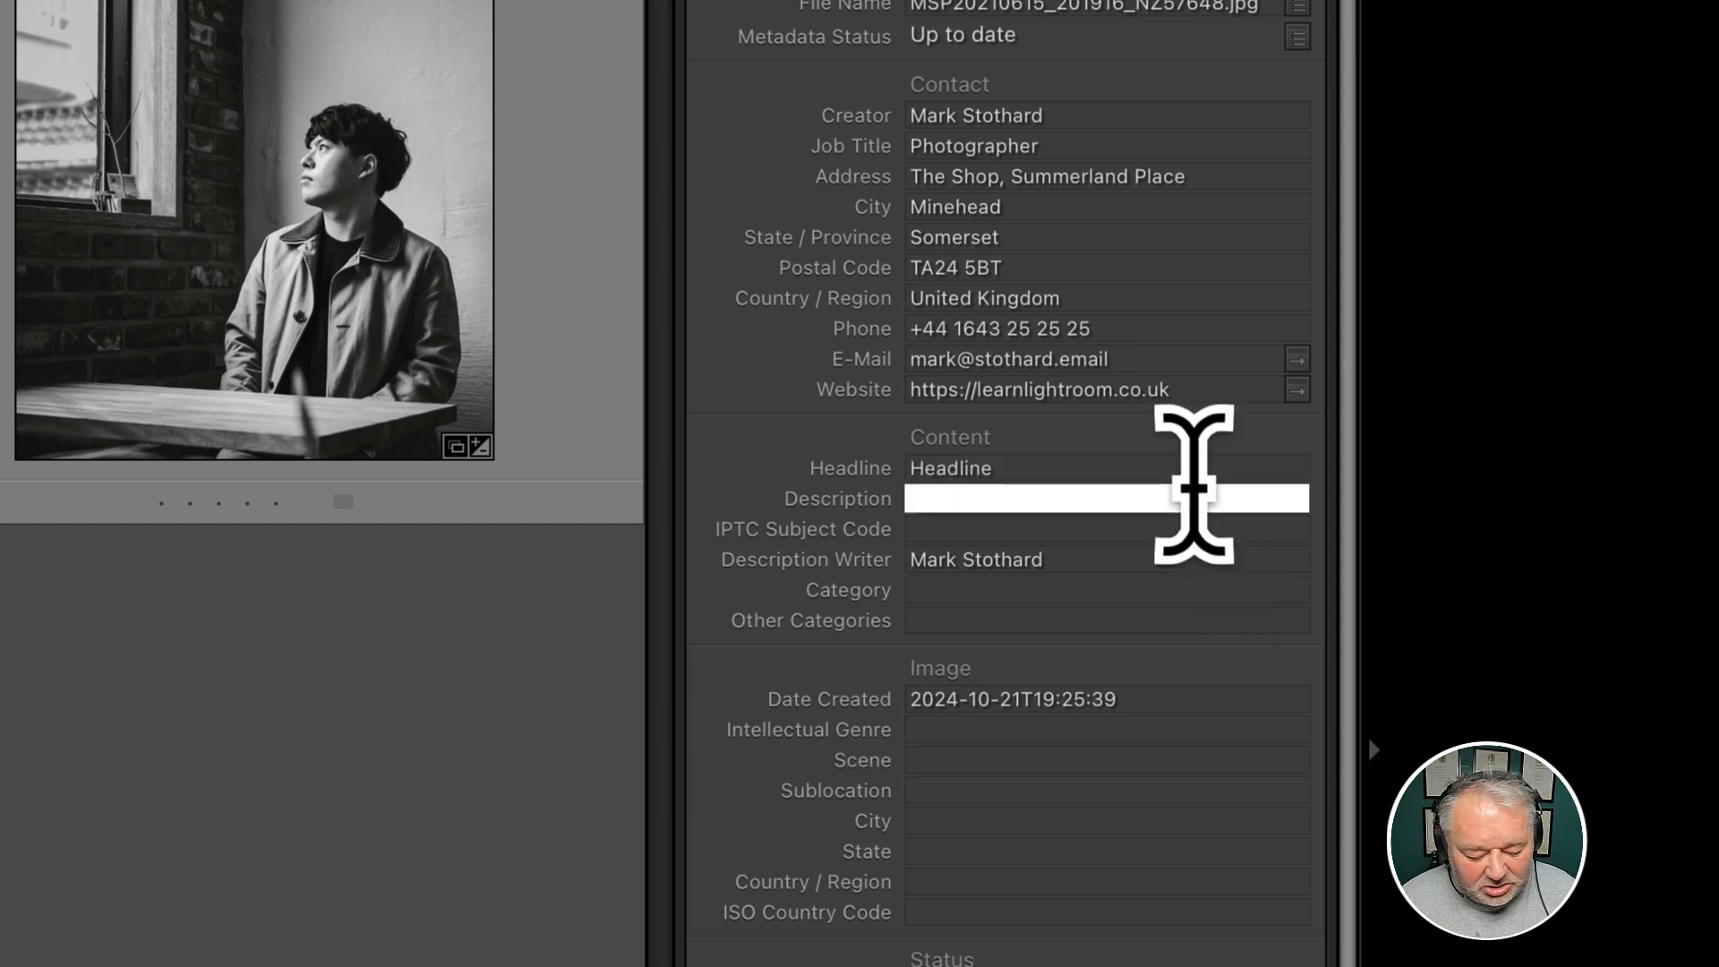
type("Description")
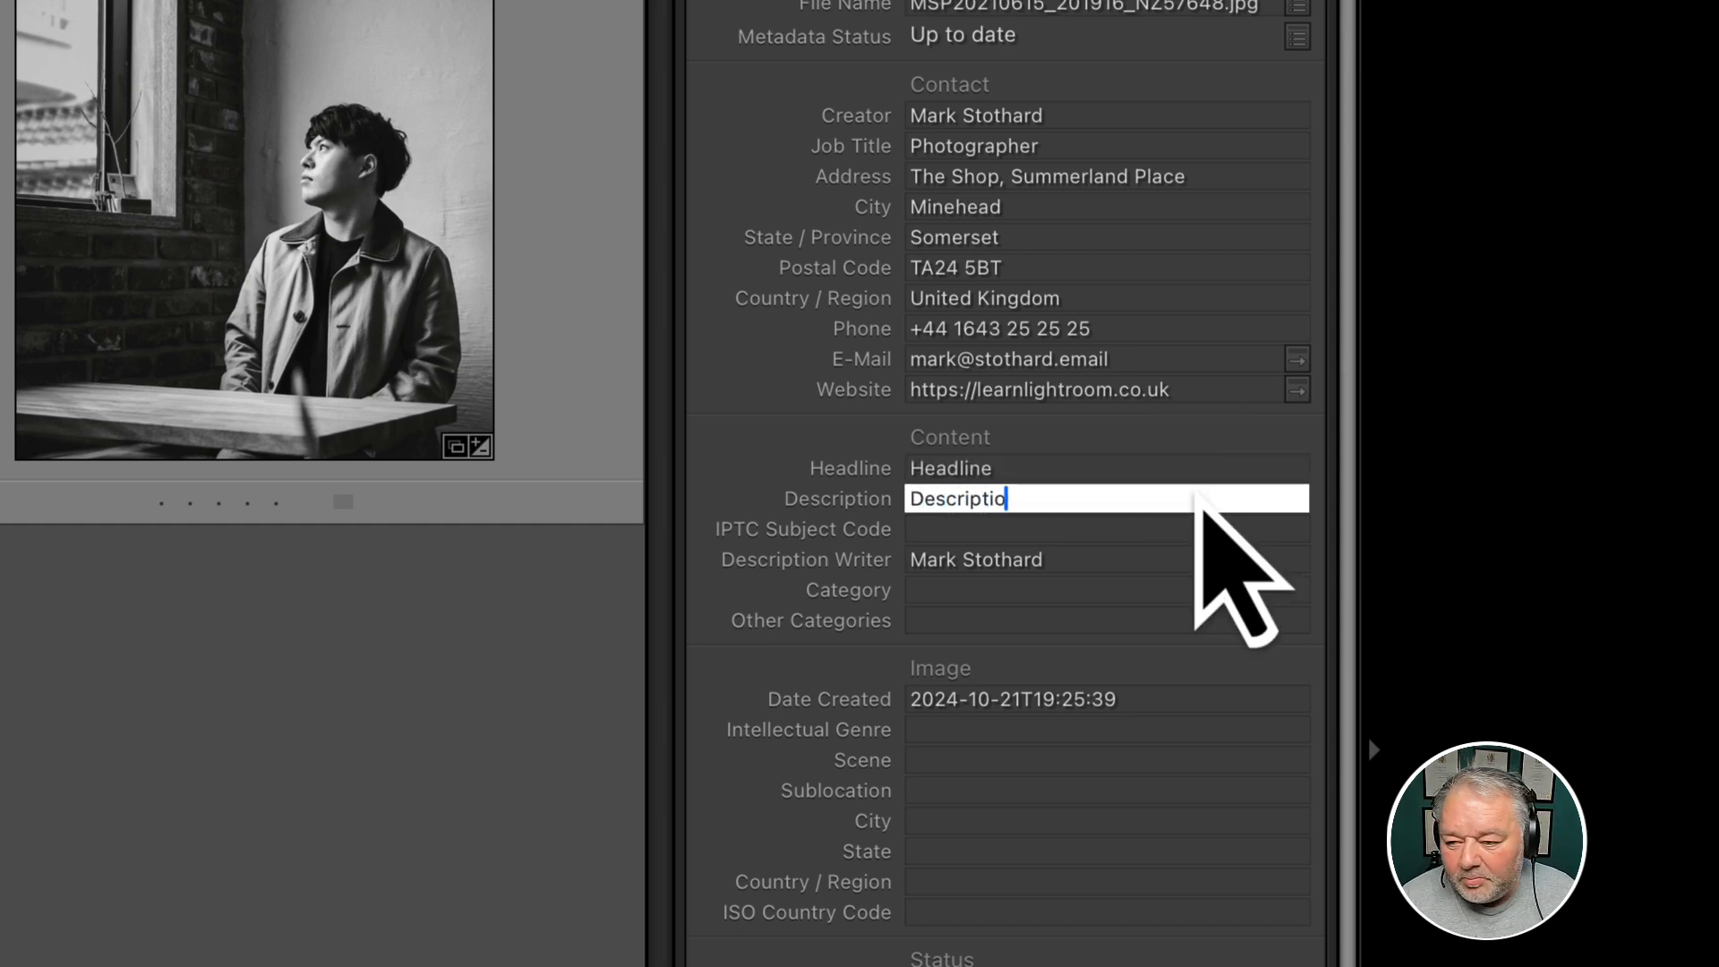
key("Tab")
- Replace the sheep photo's IPTC title in the Status section with "Ttile"
key("Tab")
key("Tab")
key("Tab")
key("Tab")
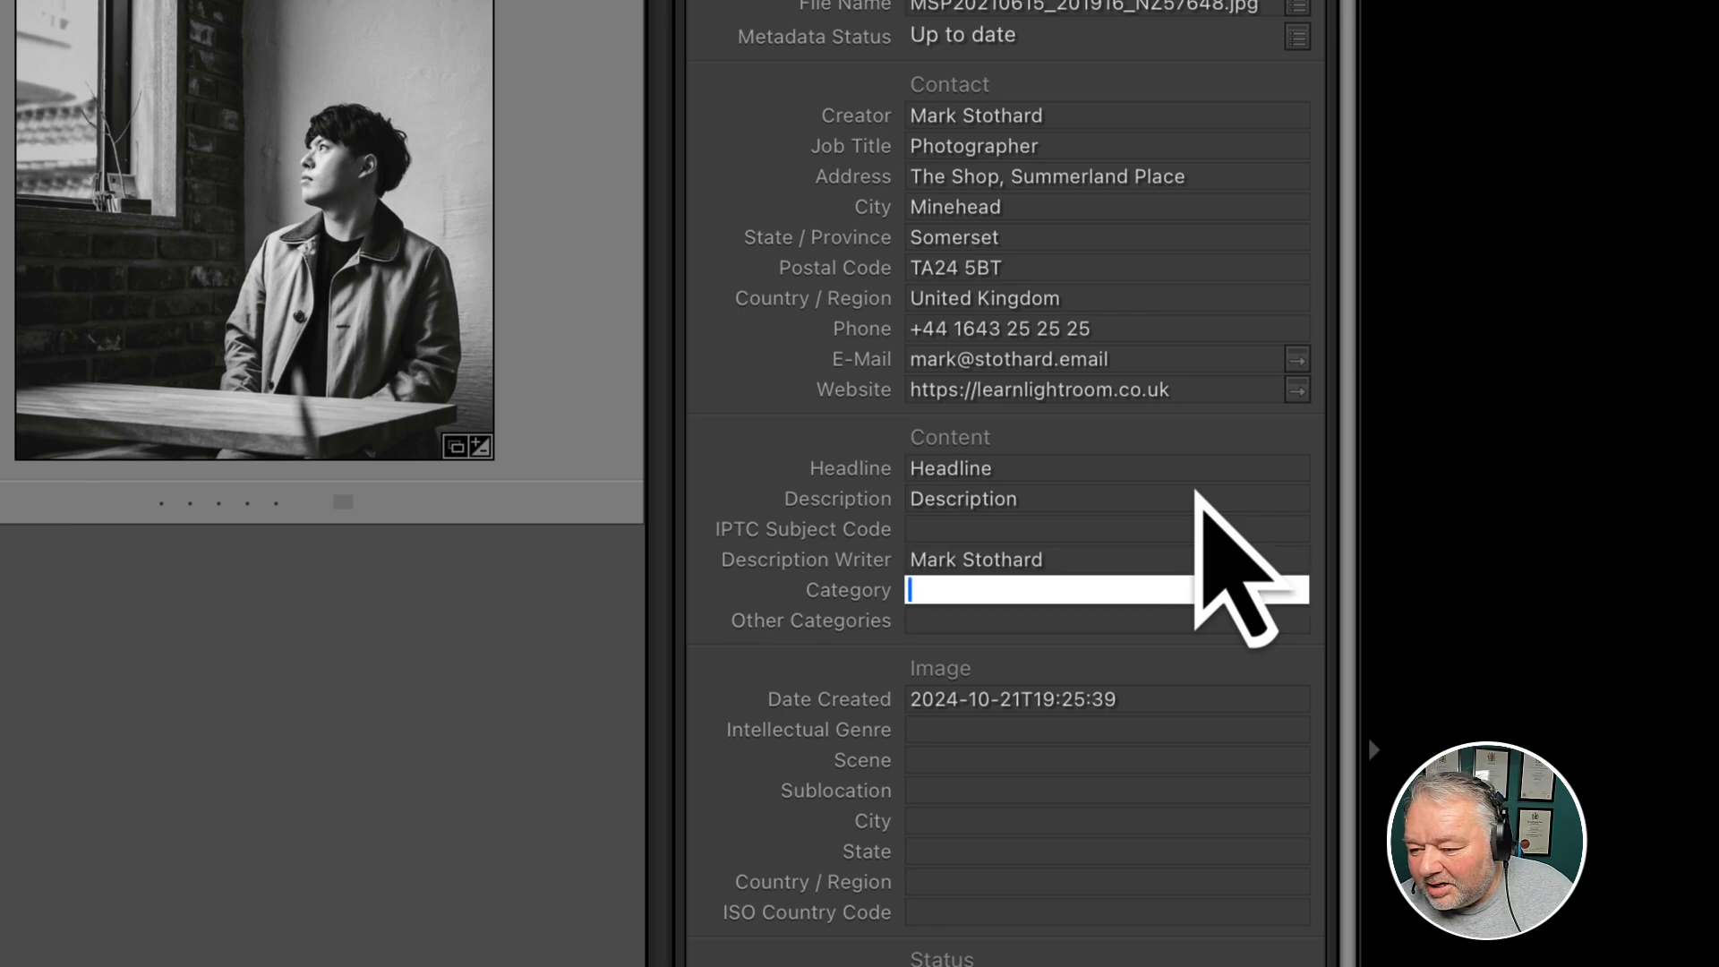
key("Tab")
key("Tab")
key("Tab")
key("Tab")
key("Tab")
key("Tab")
key("Tab")
key("Tab")
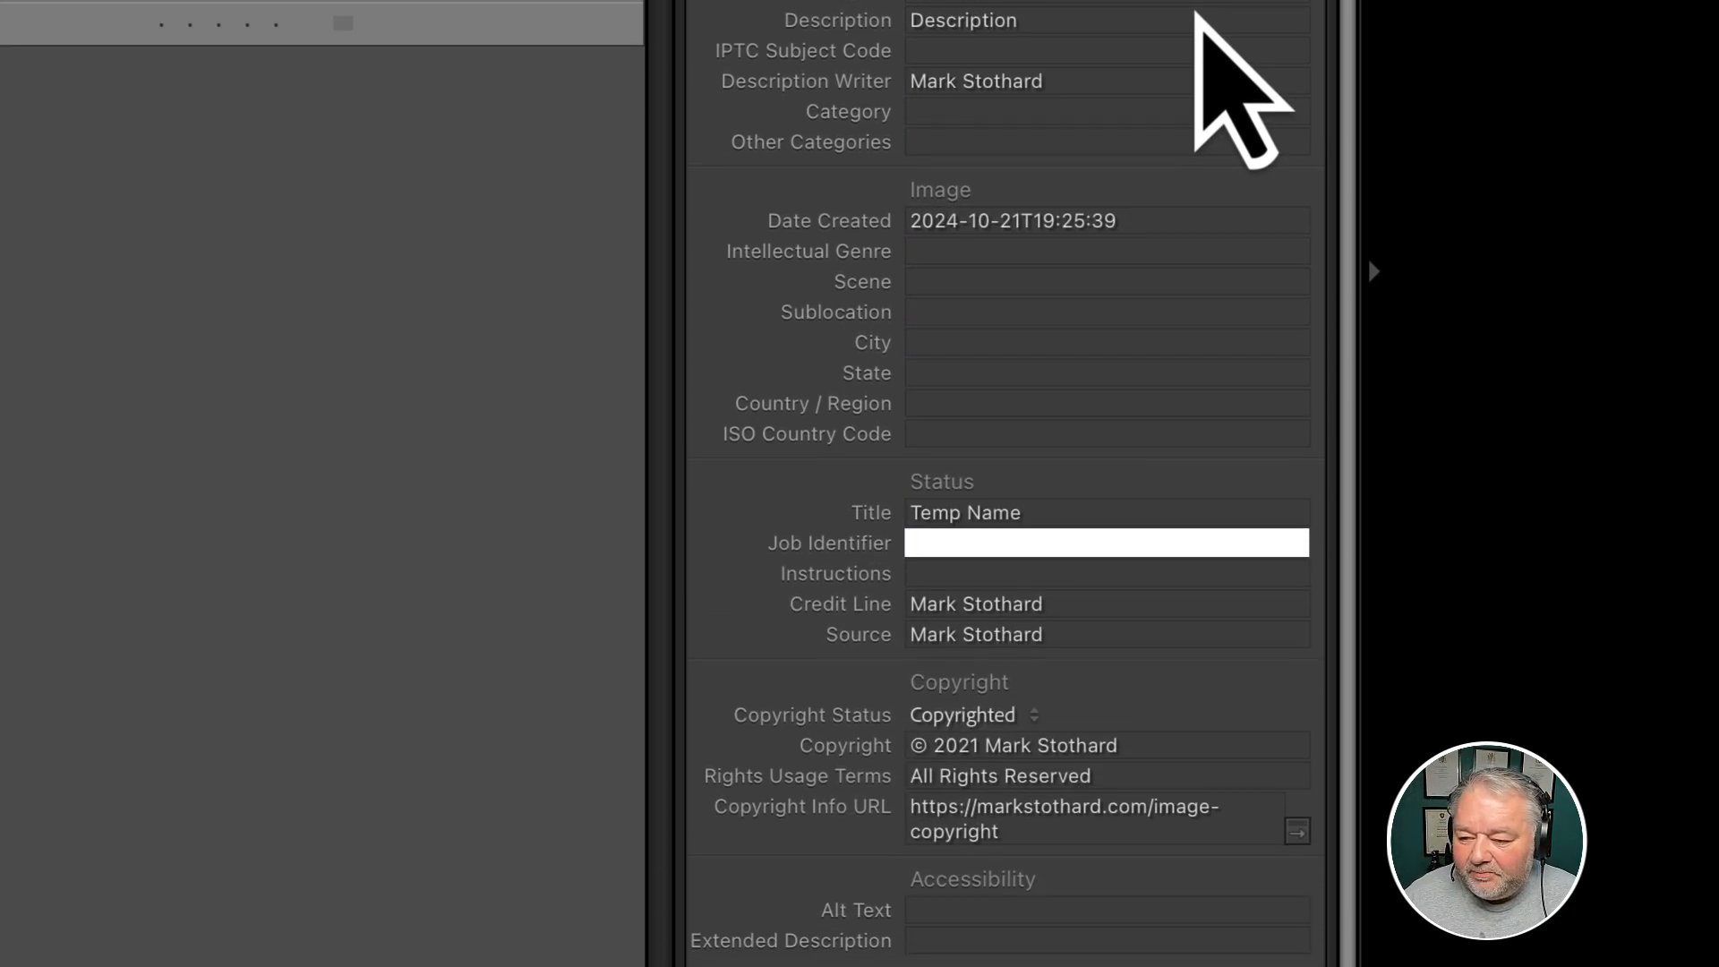
key("shift+Tab")
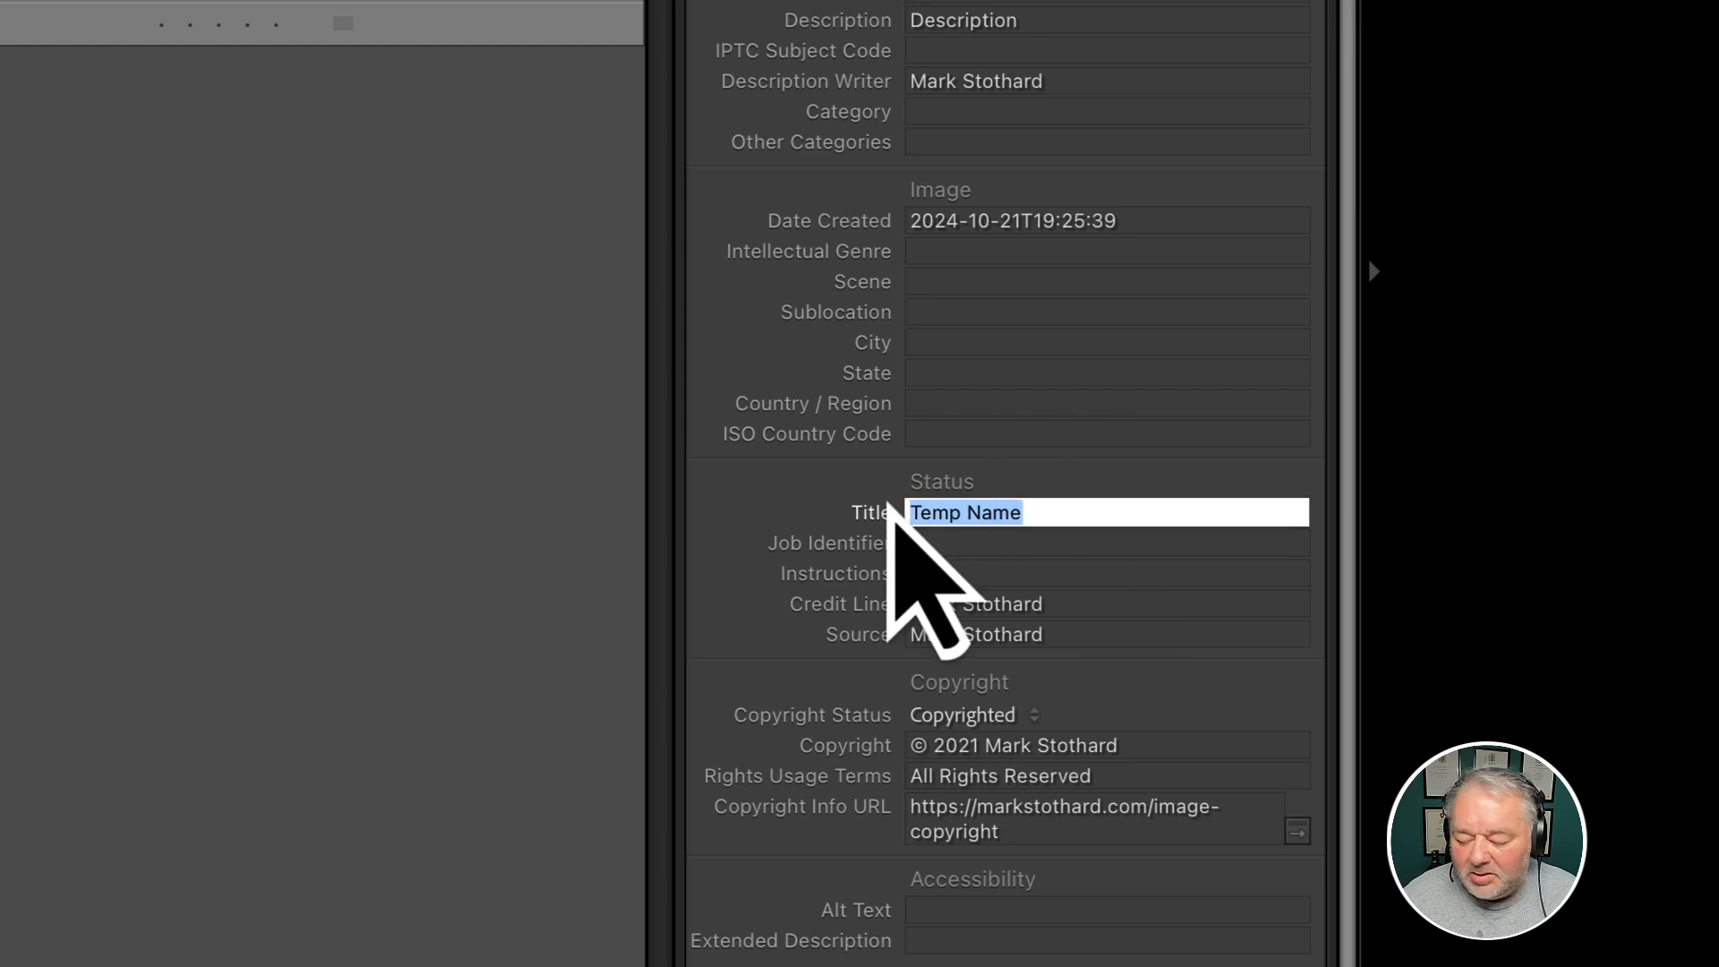
type("Ttile")
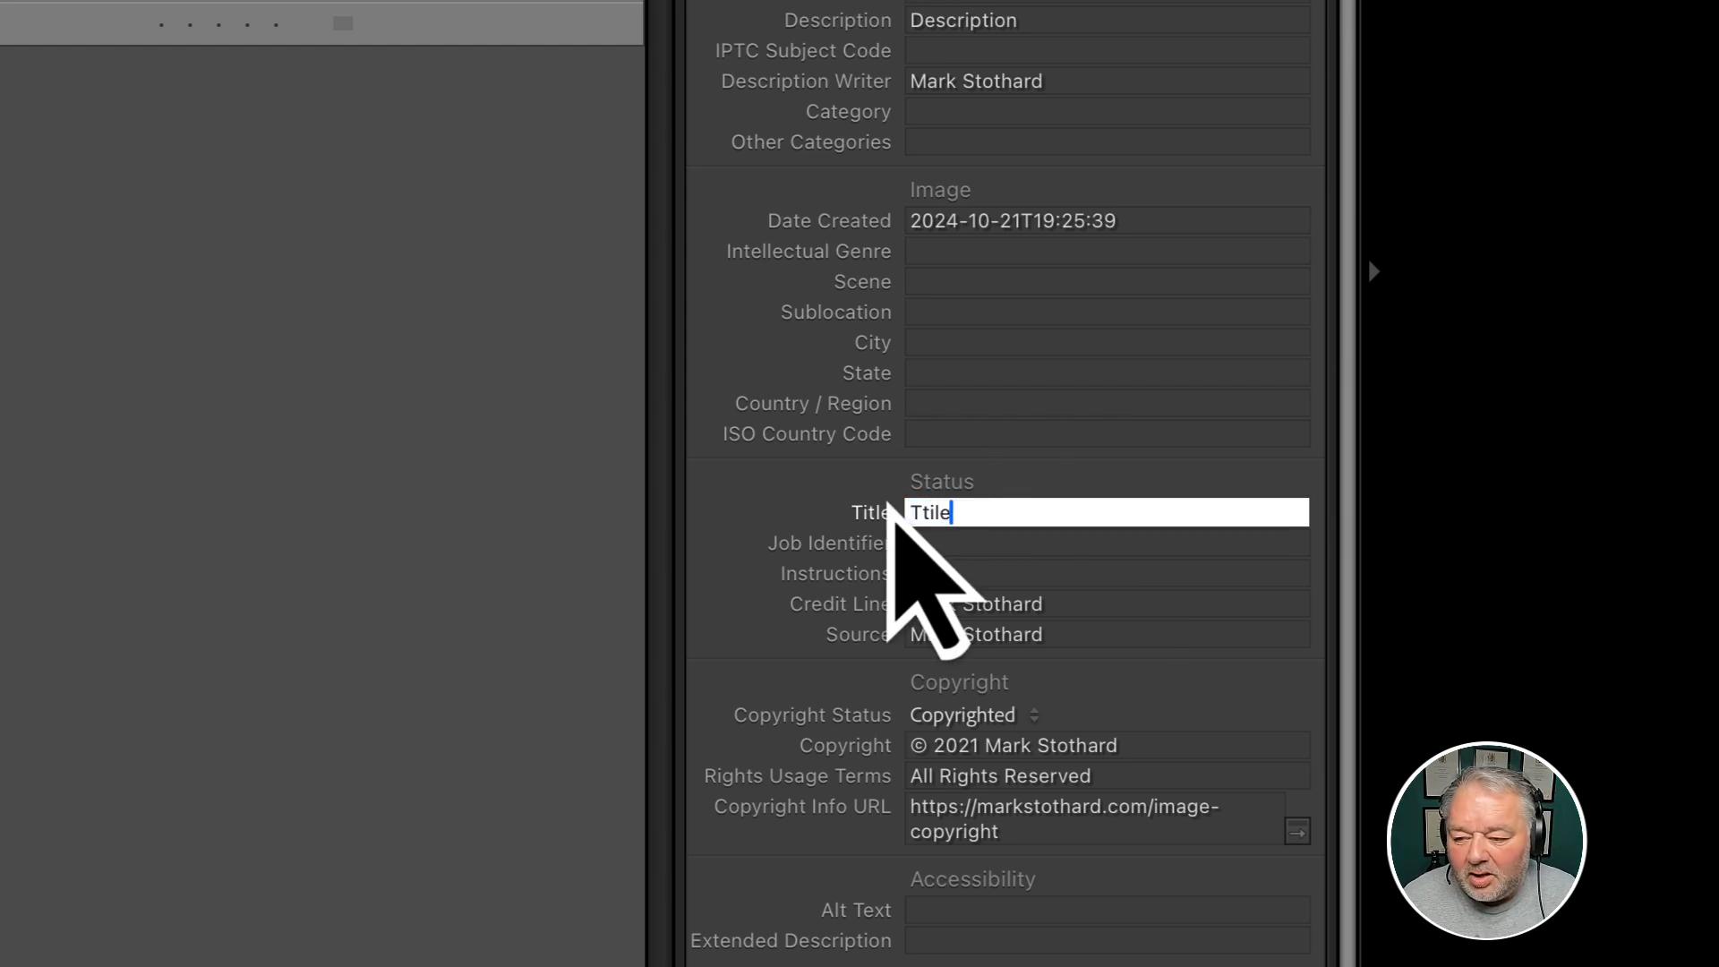
key("Return")
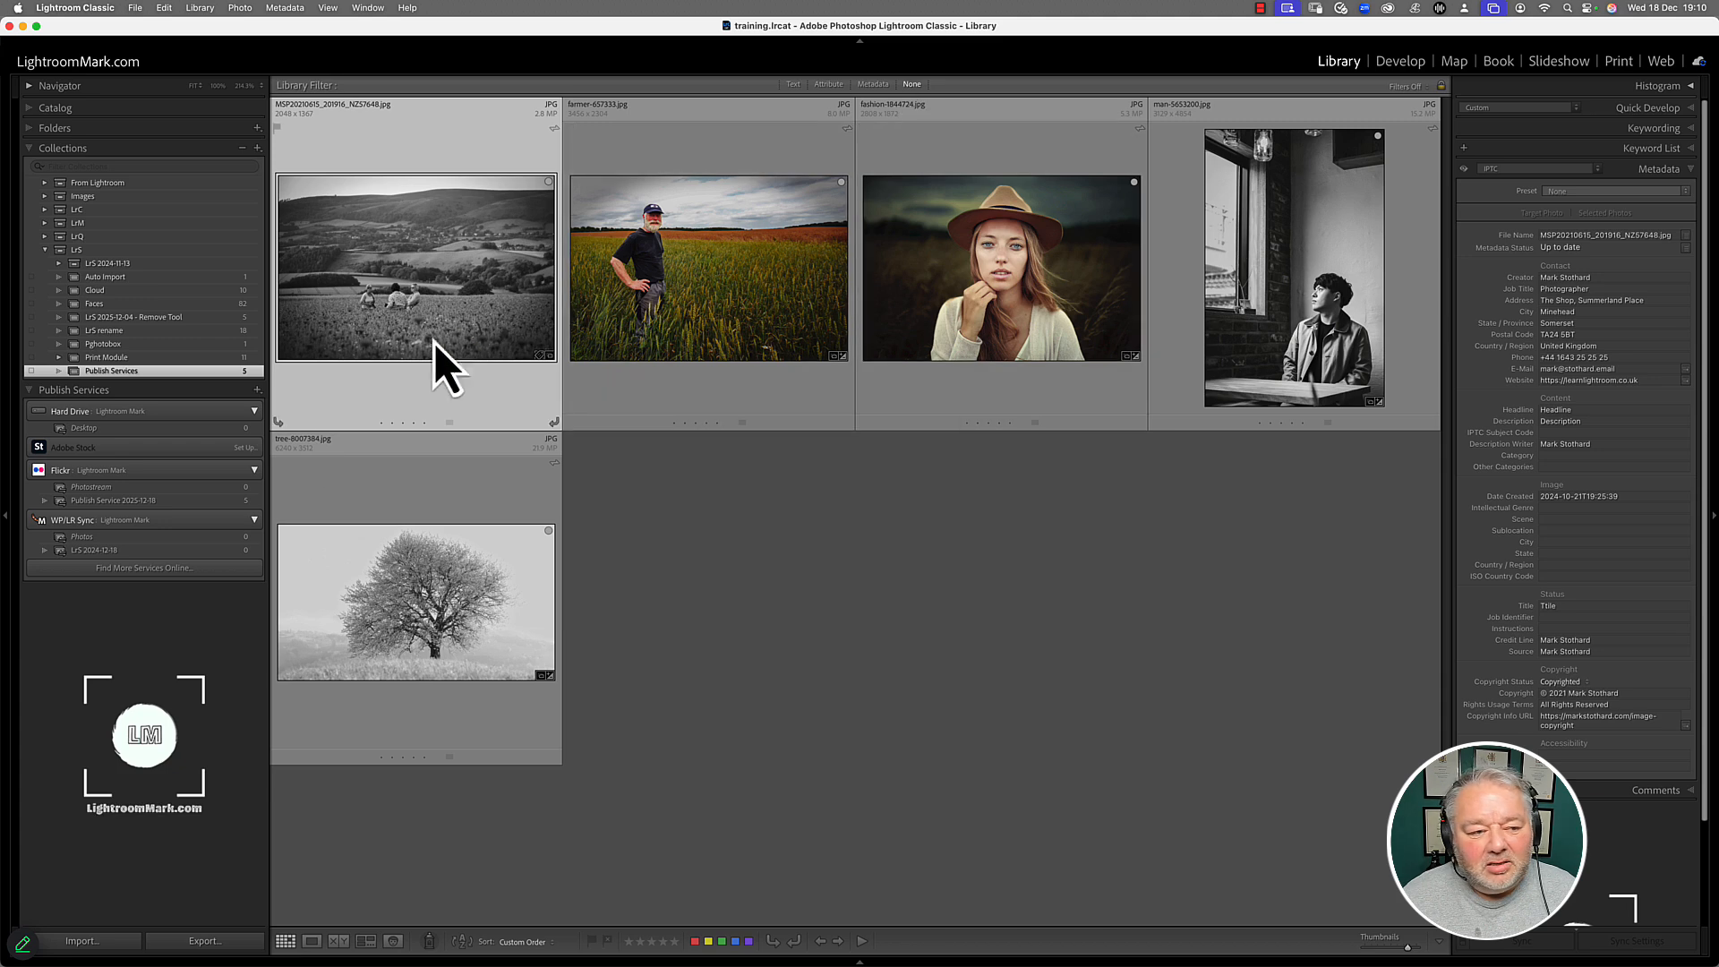
- Open the Flickr album Publish Service 2025-12-18 and check the sheep photo's title and headline metadata
left_click(169, 502)
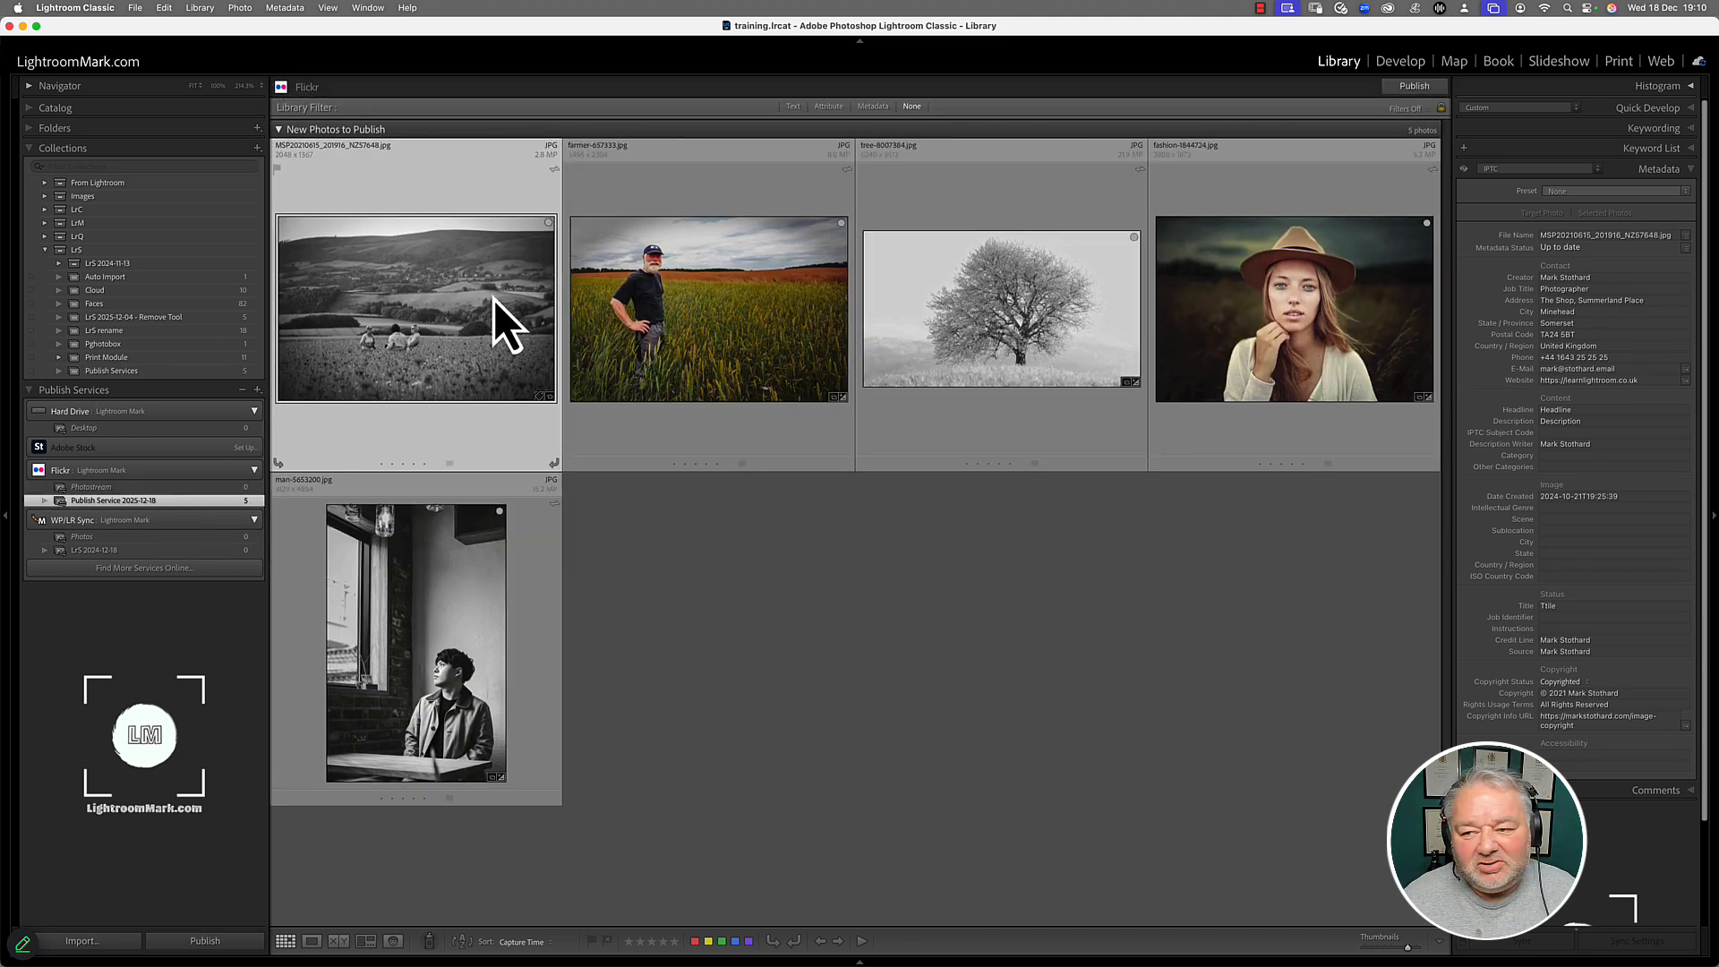
left_click(1593, 606)
left_click(1566, 409)
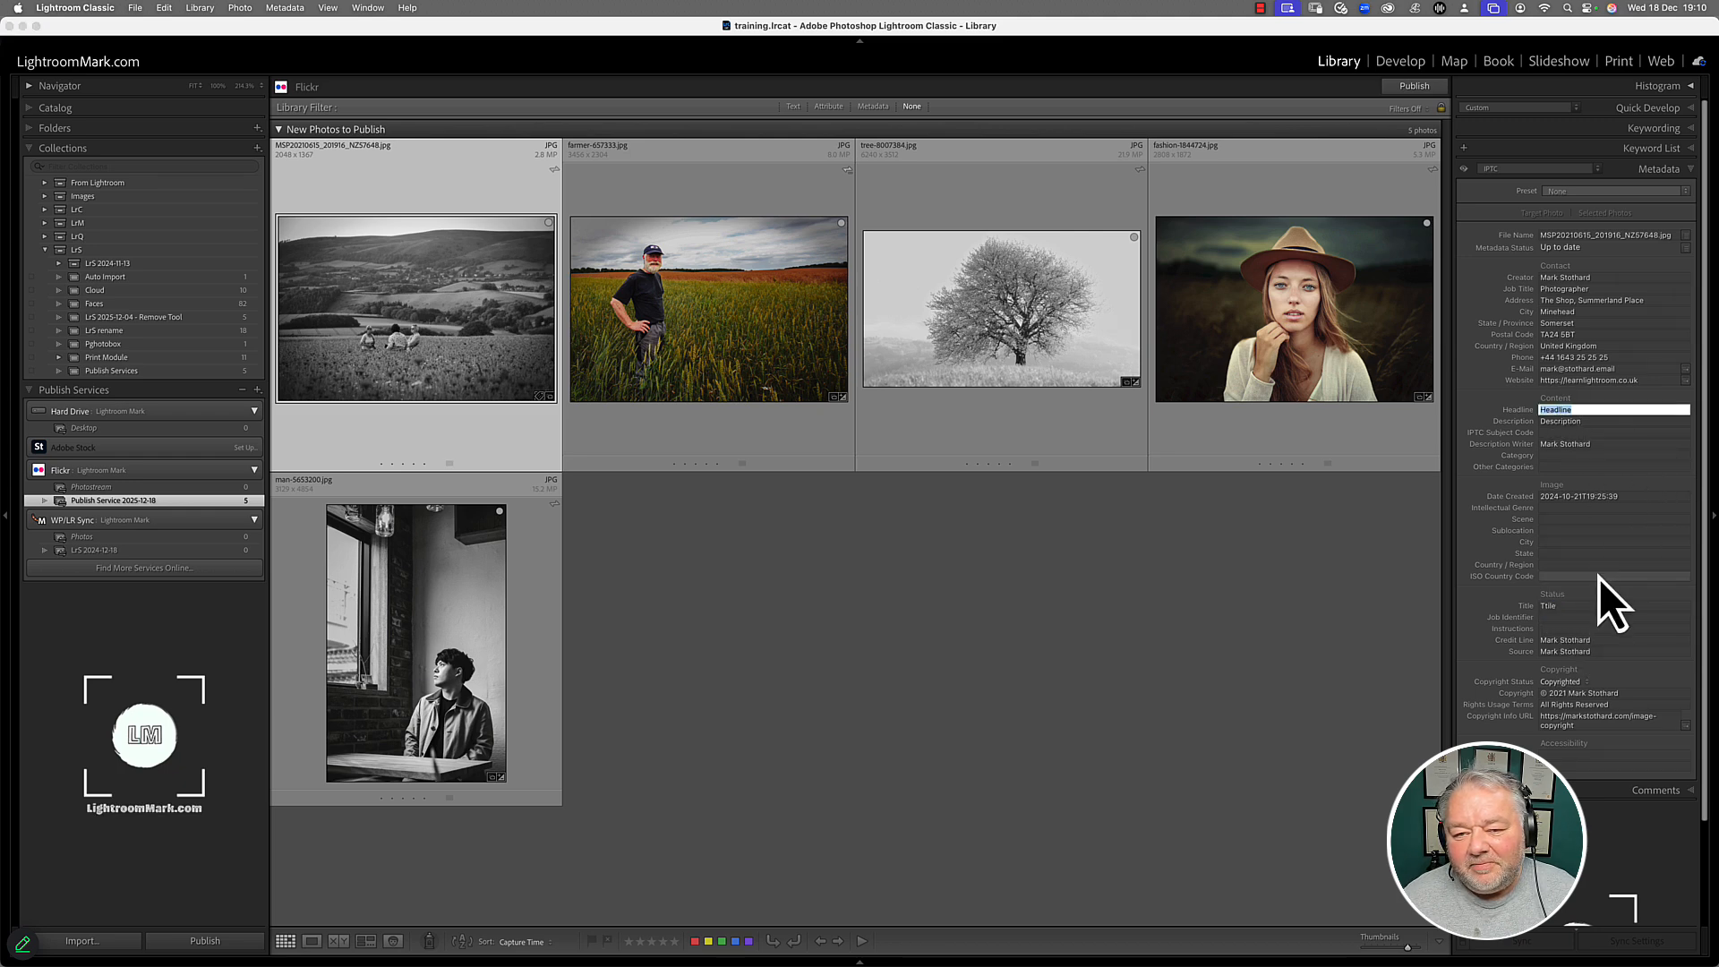
left_click(514, 273)
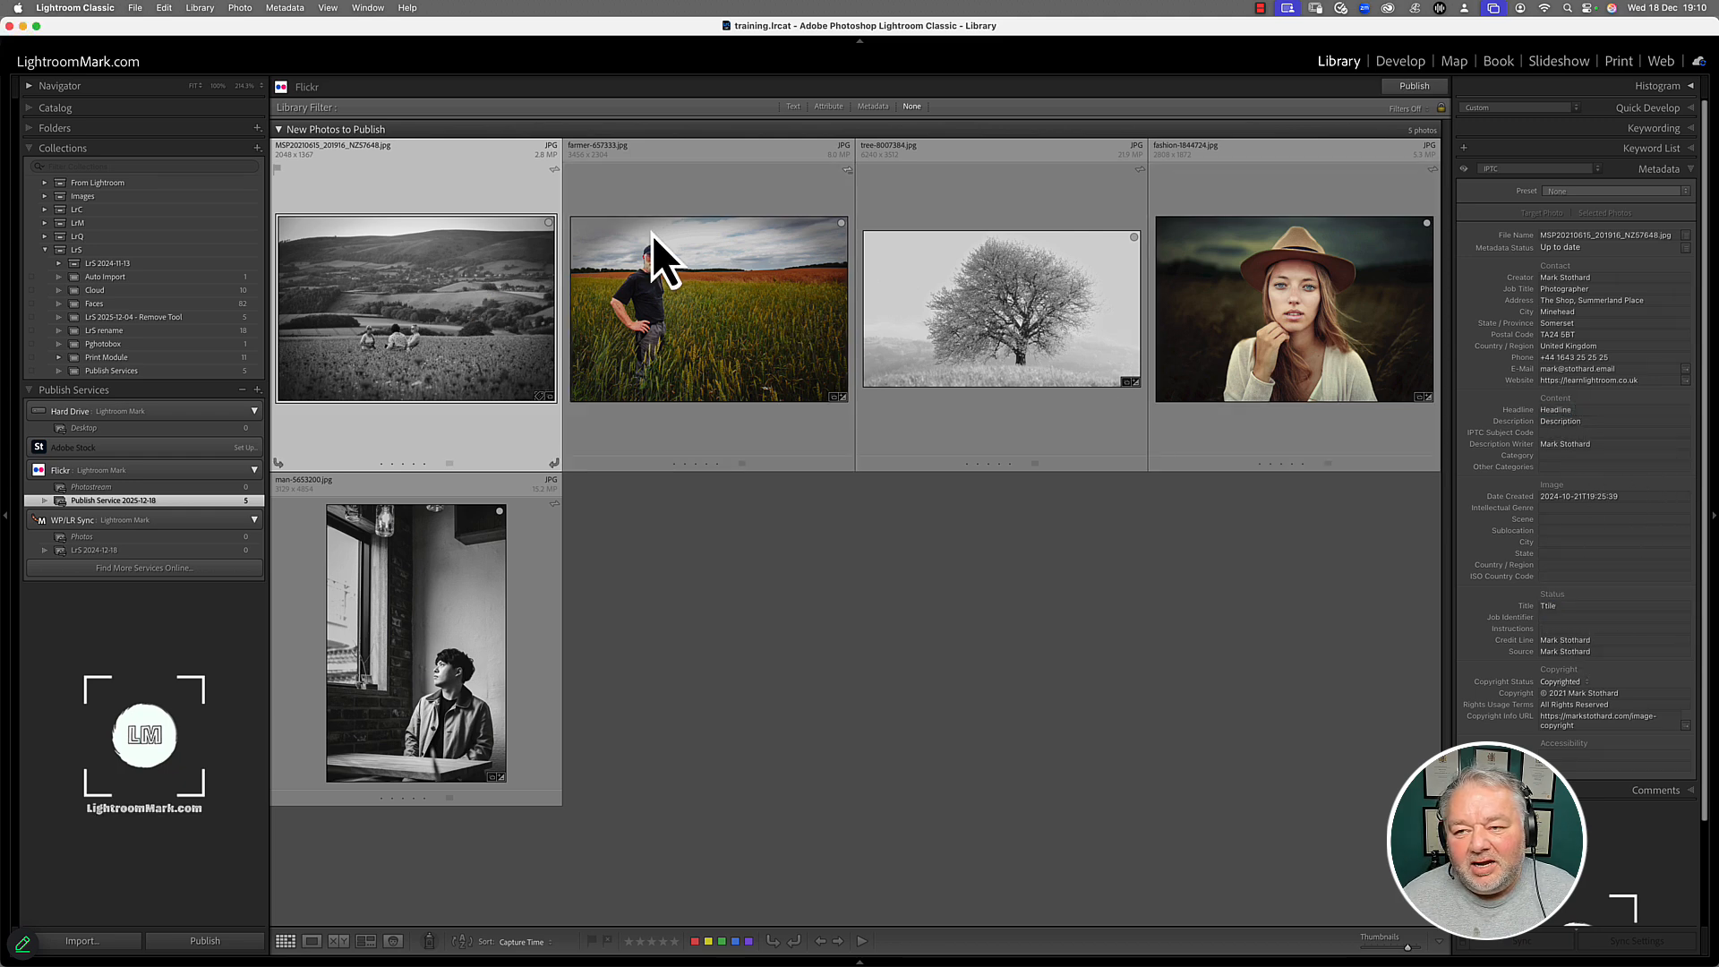
- Publish the new photos in the Flickr album and republish the modified photo of the ladies in a field, replacing its existing server copy
left_click(1419, 91)
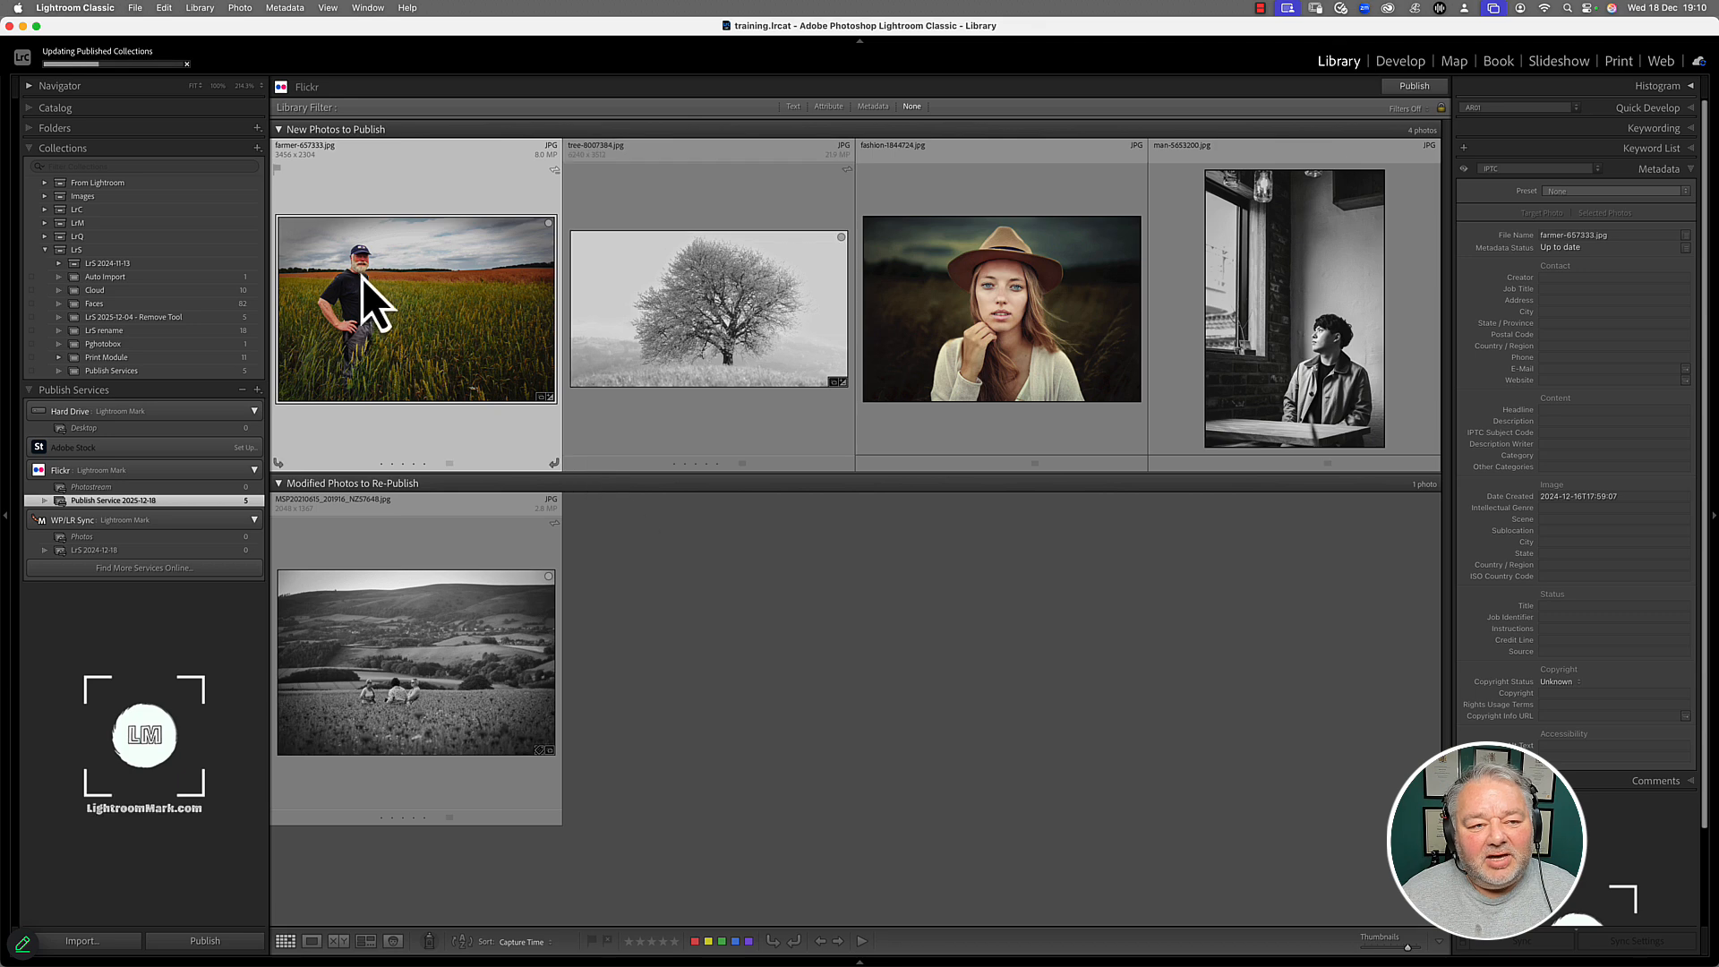
left_click(432, 617)
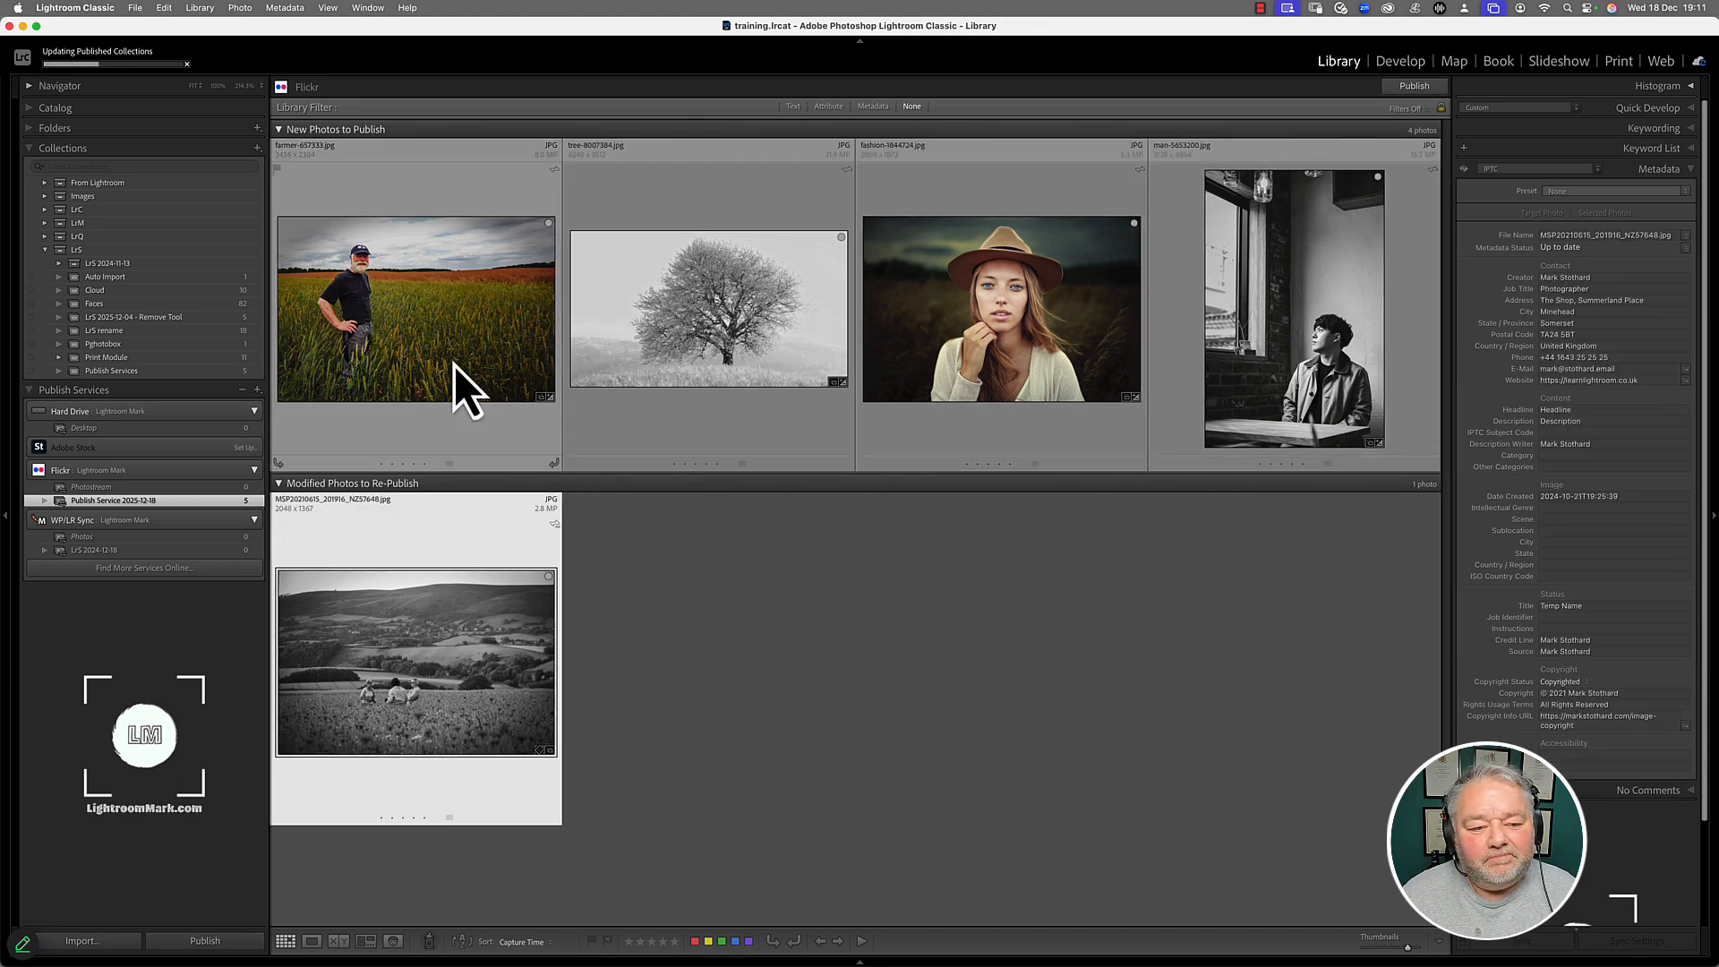
scroll(659, 636, "down", 1)
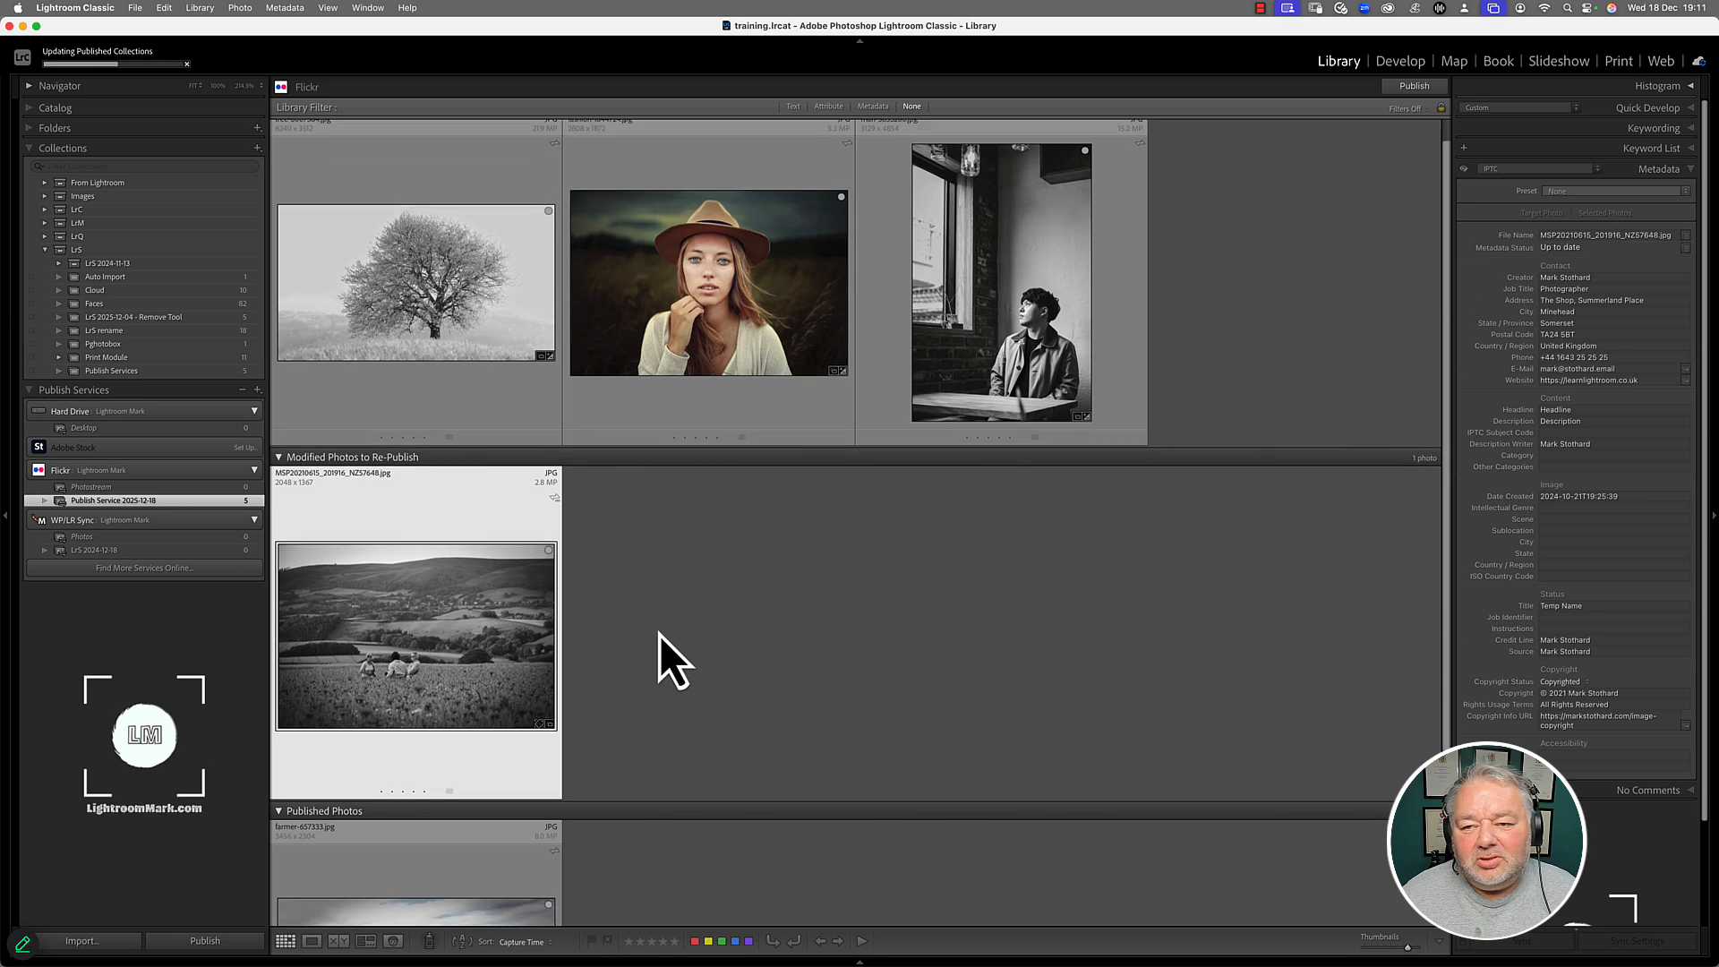
scroll(658, 635, "down", 1)
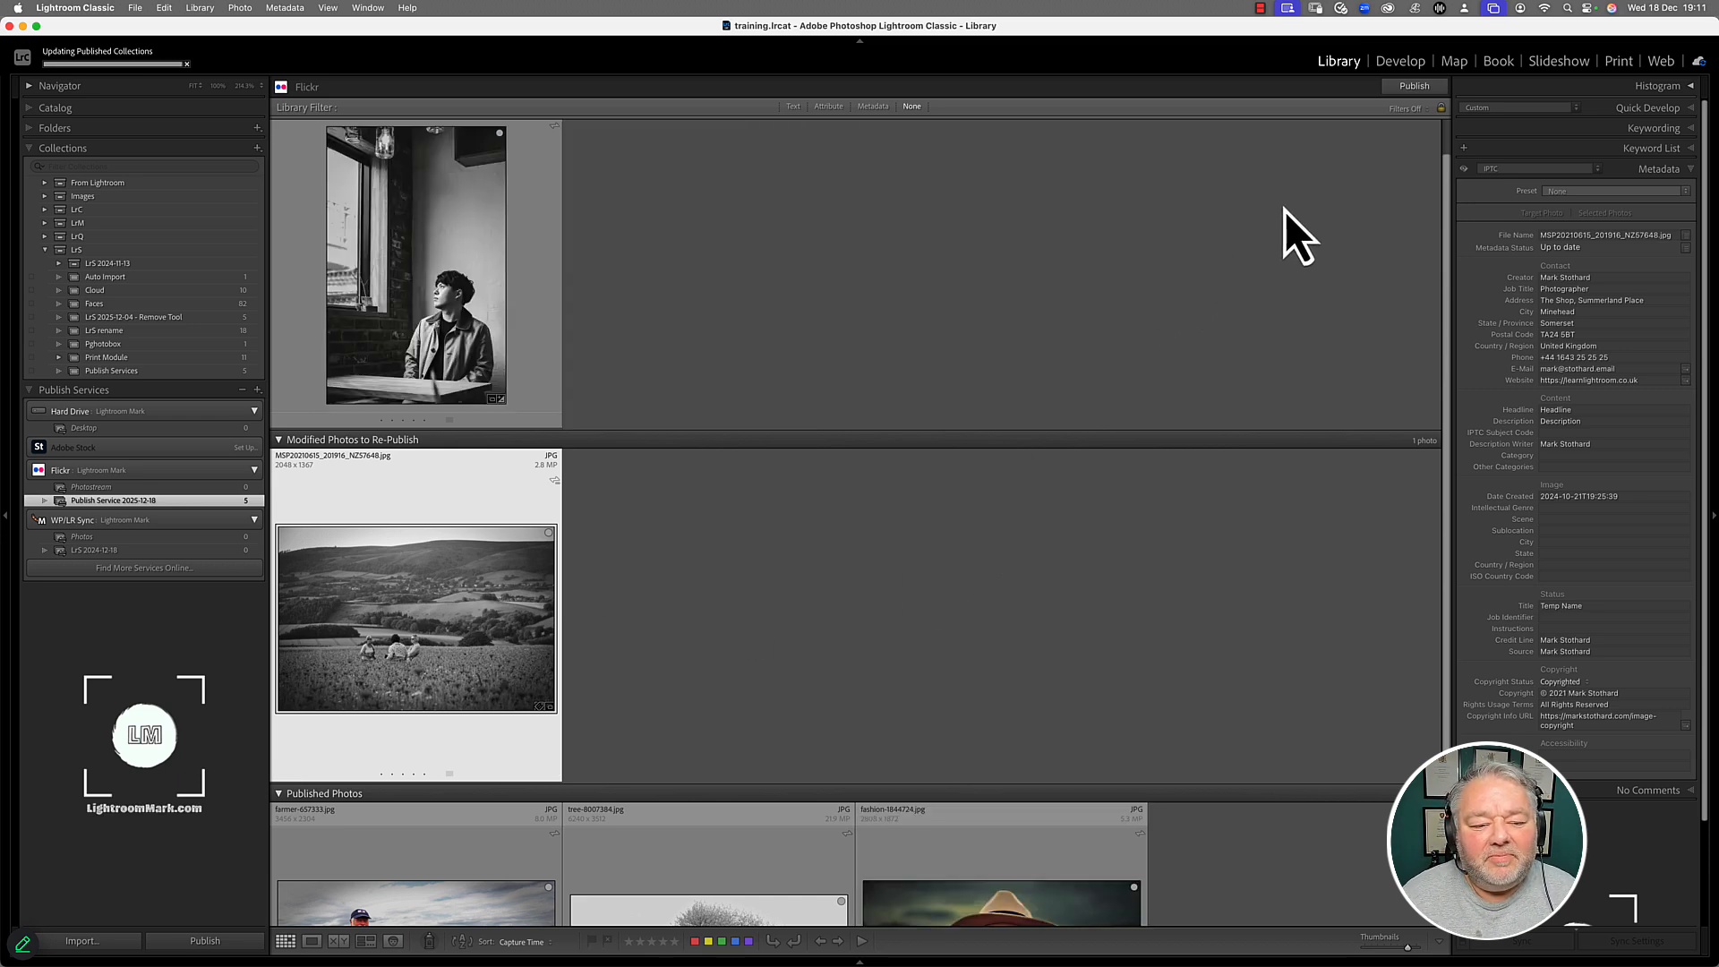
scroll(1096, 415, "down", 3)
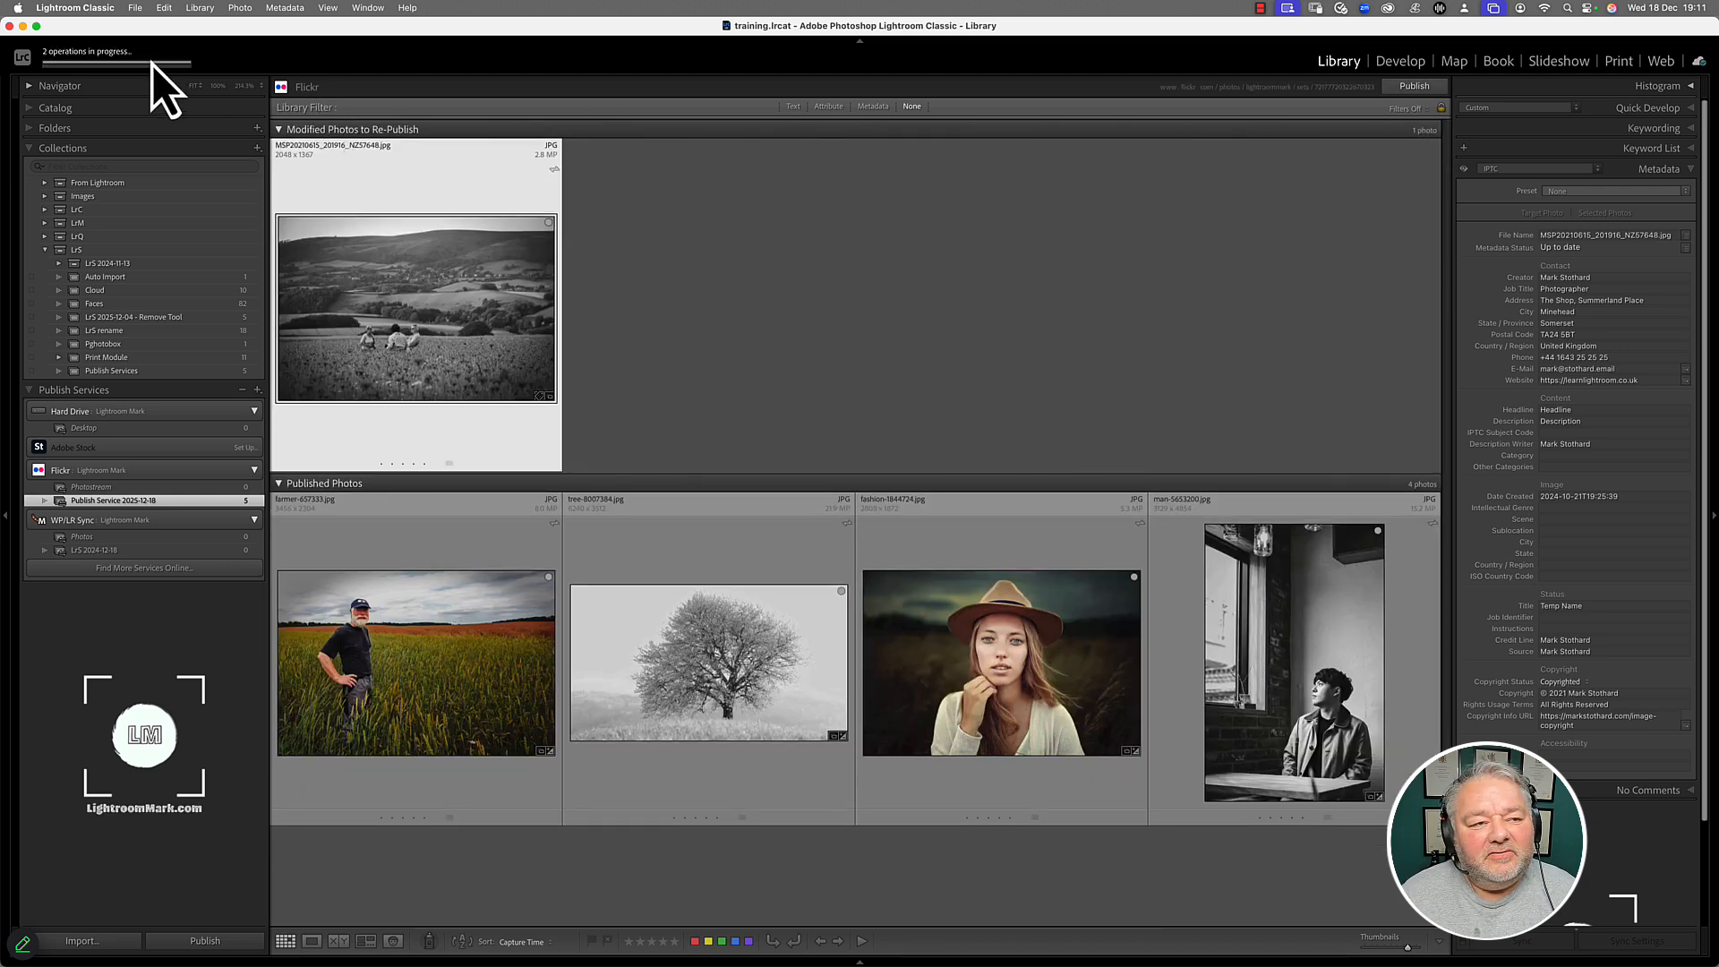
left_click(1415, 87)
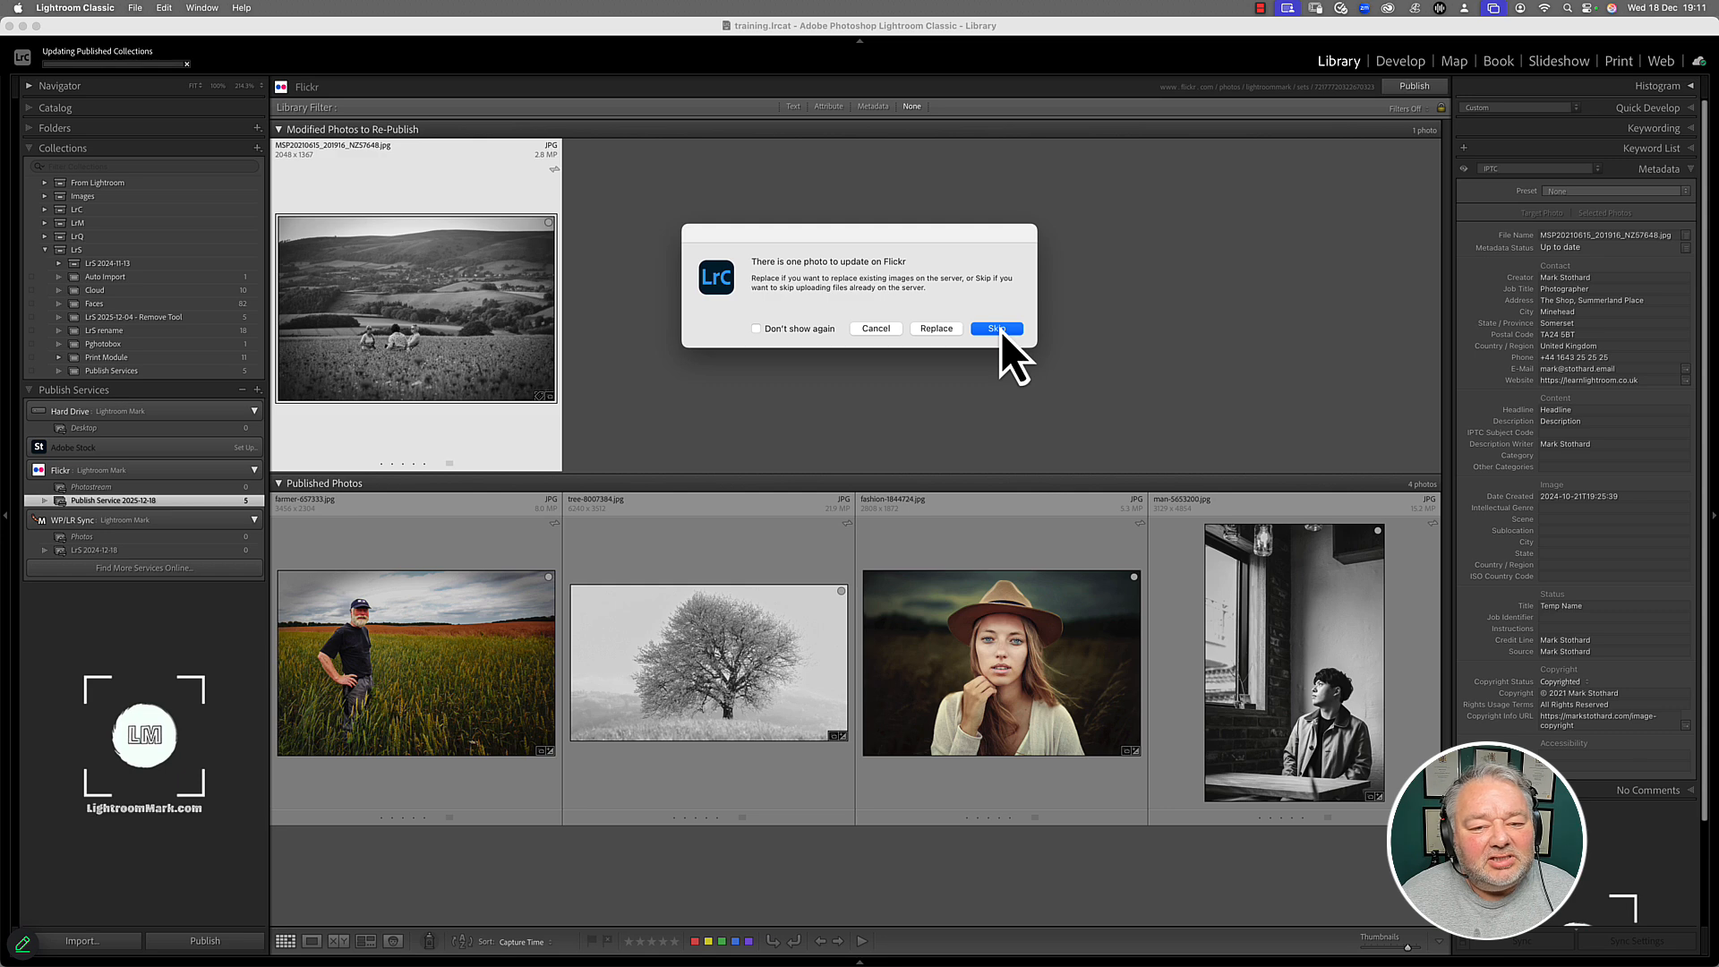
left_click(941, 331)
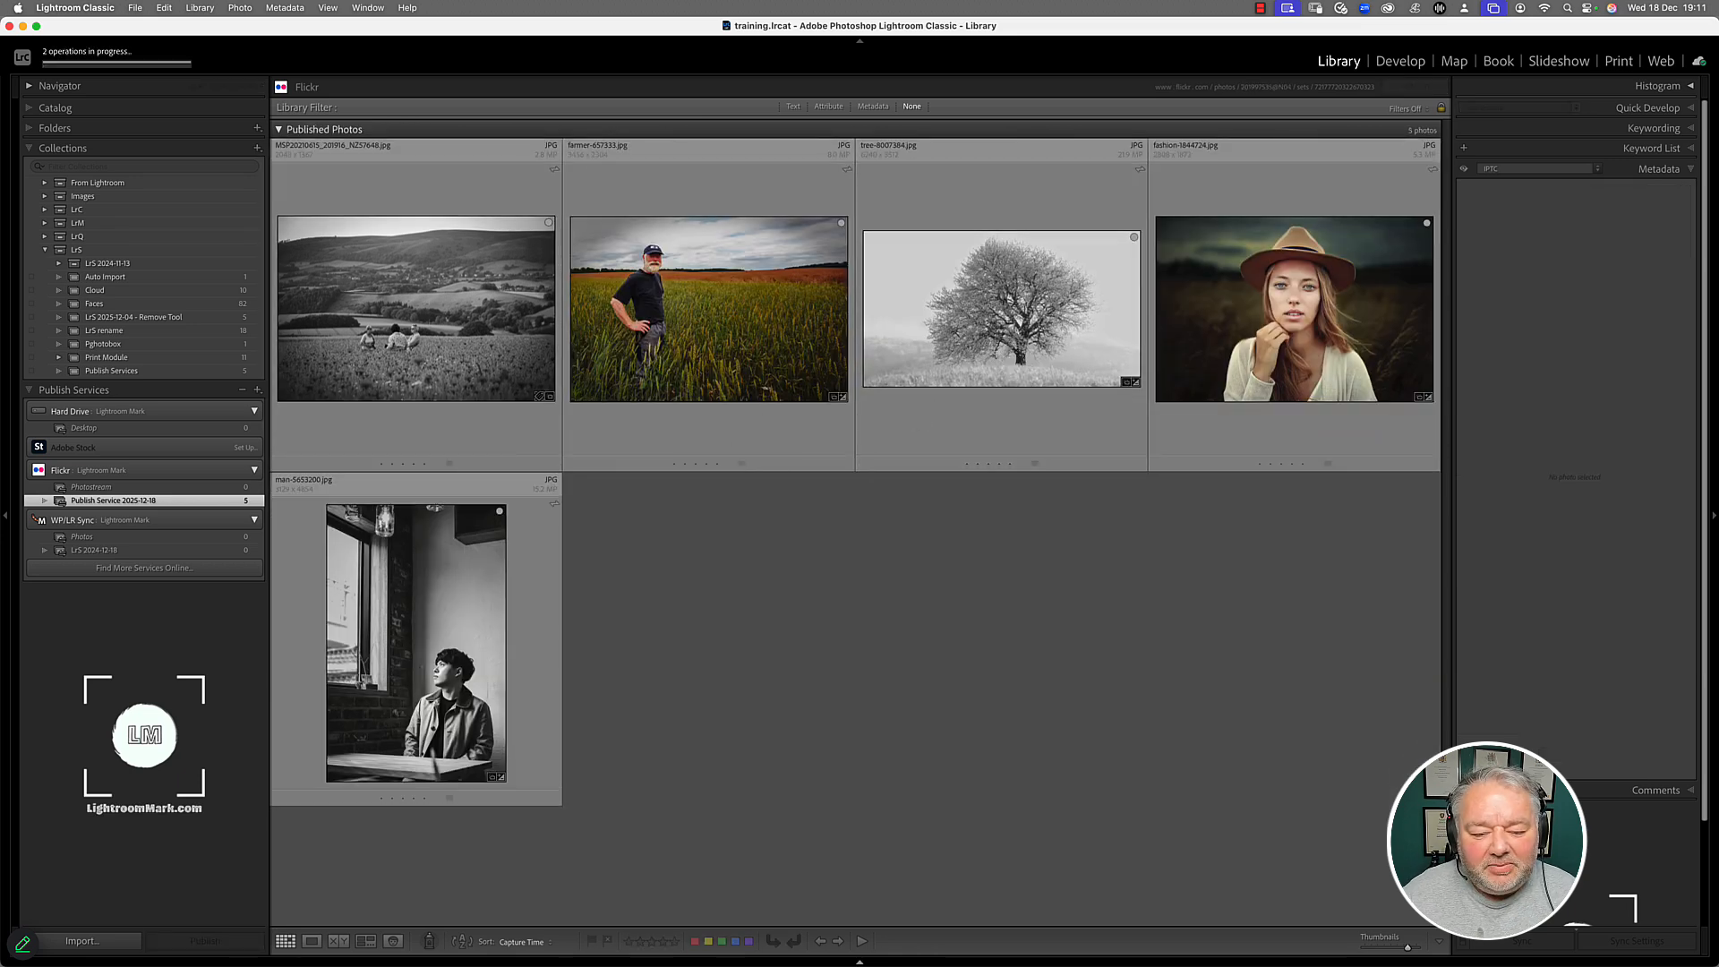
- Switch to Chrome and open the account's Flickr photostream in a new tab
left_click(810, 955)
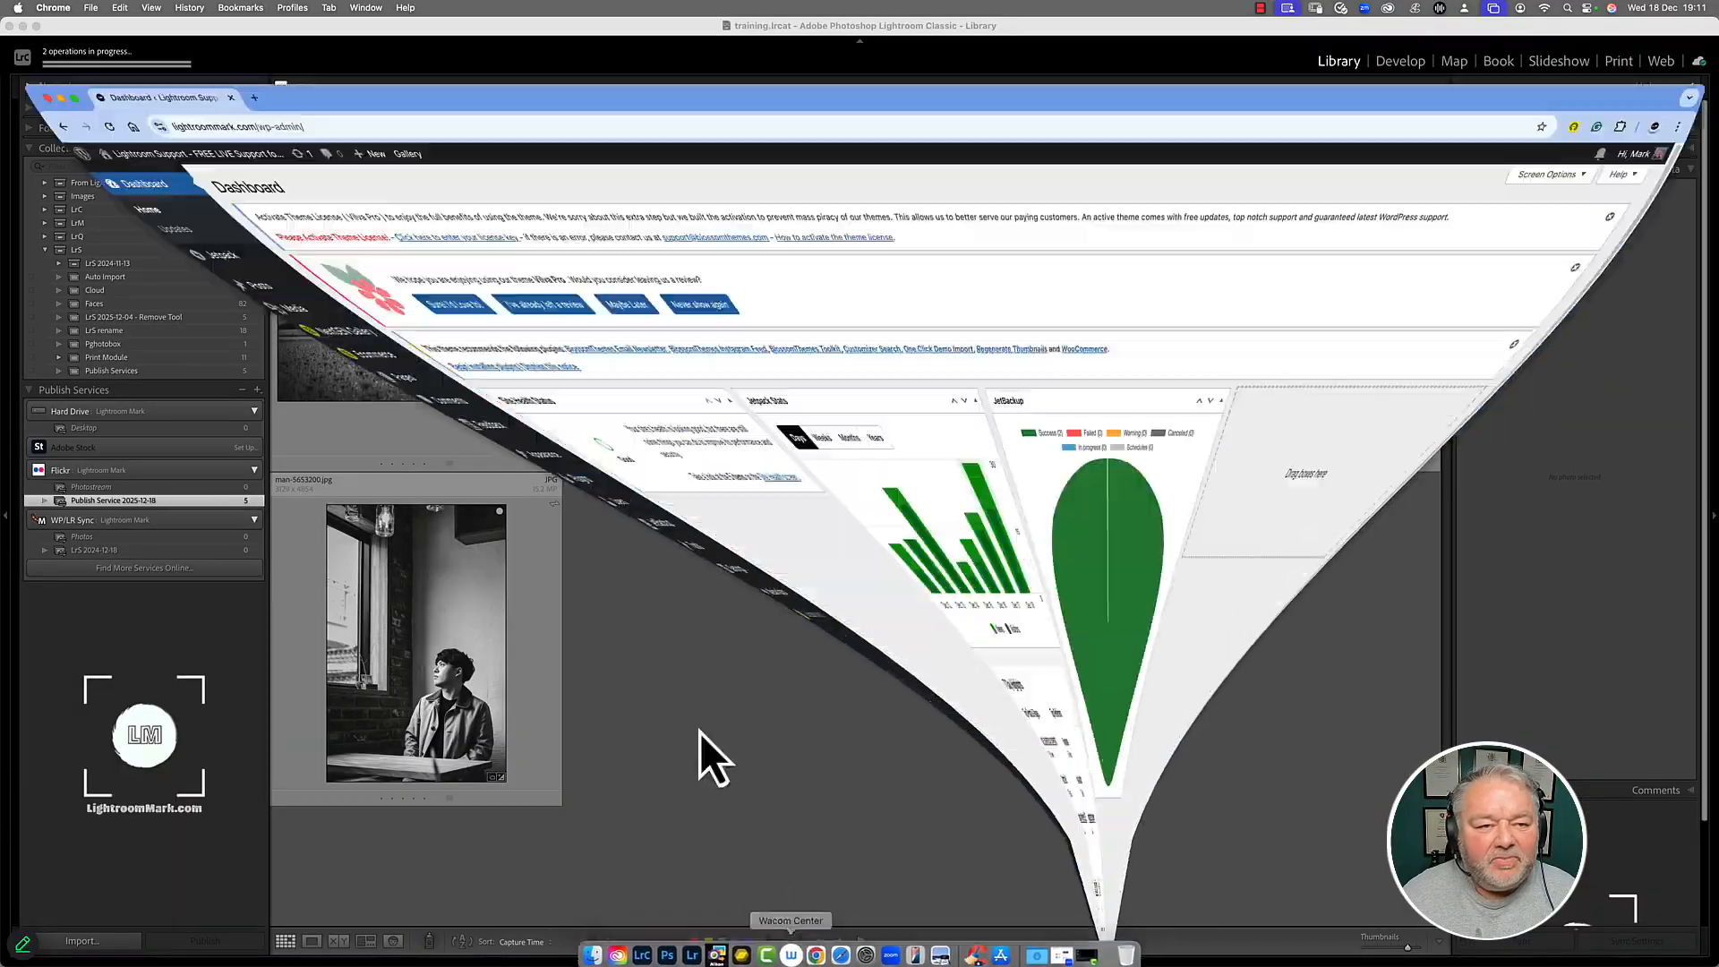
left_click(230, 31)
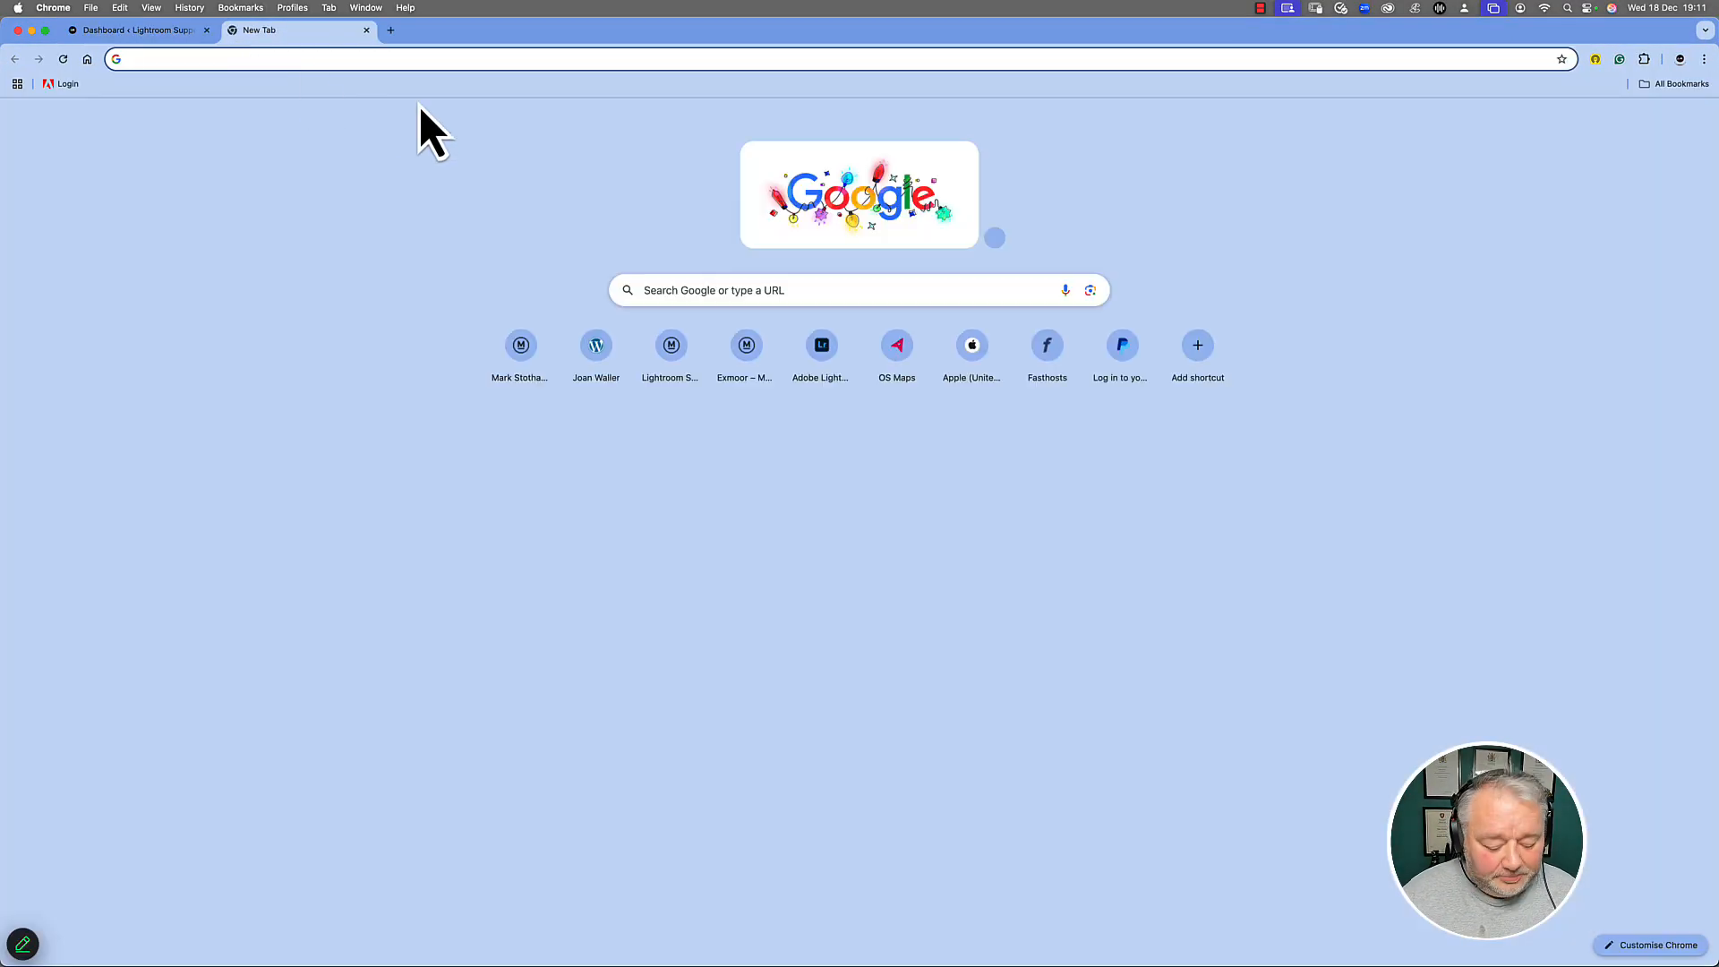
type("fli")
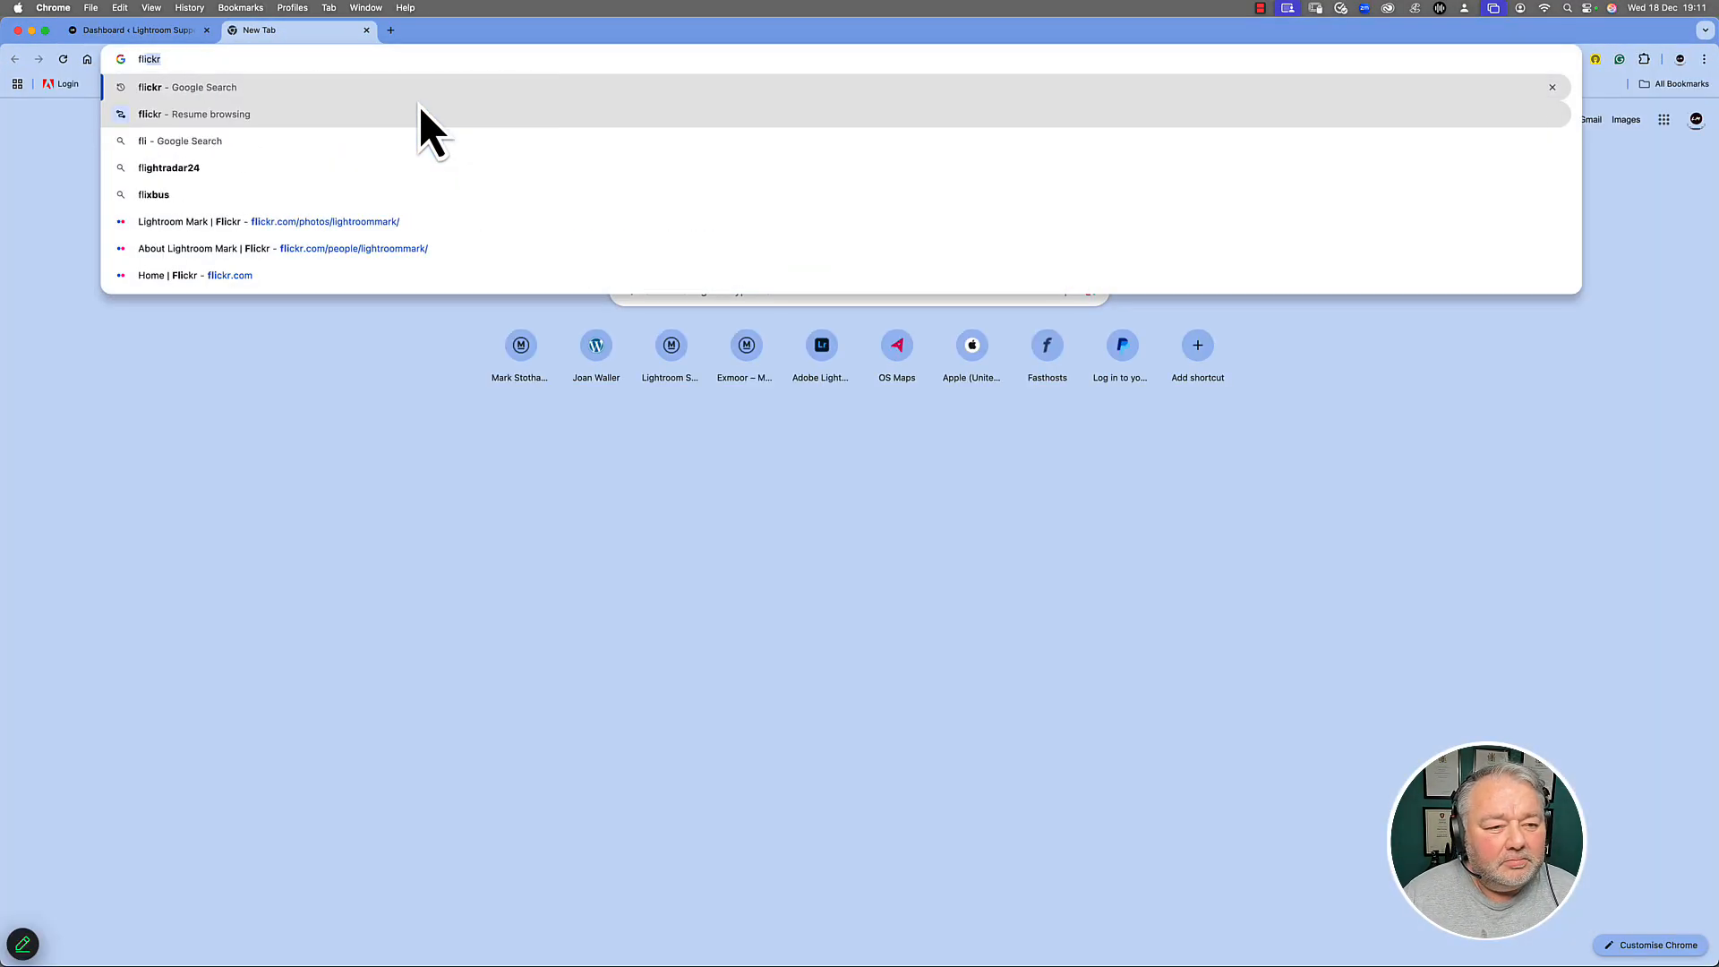
key("Down")
key("Down")
key("Down")
key("Down")
key("Down")
key("Return")
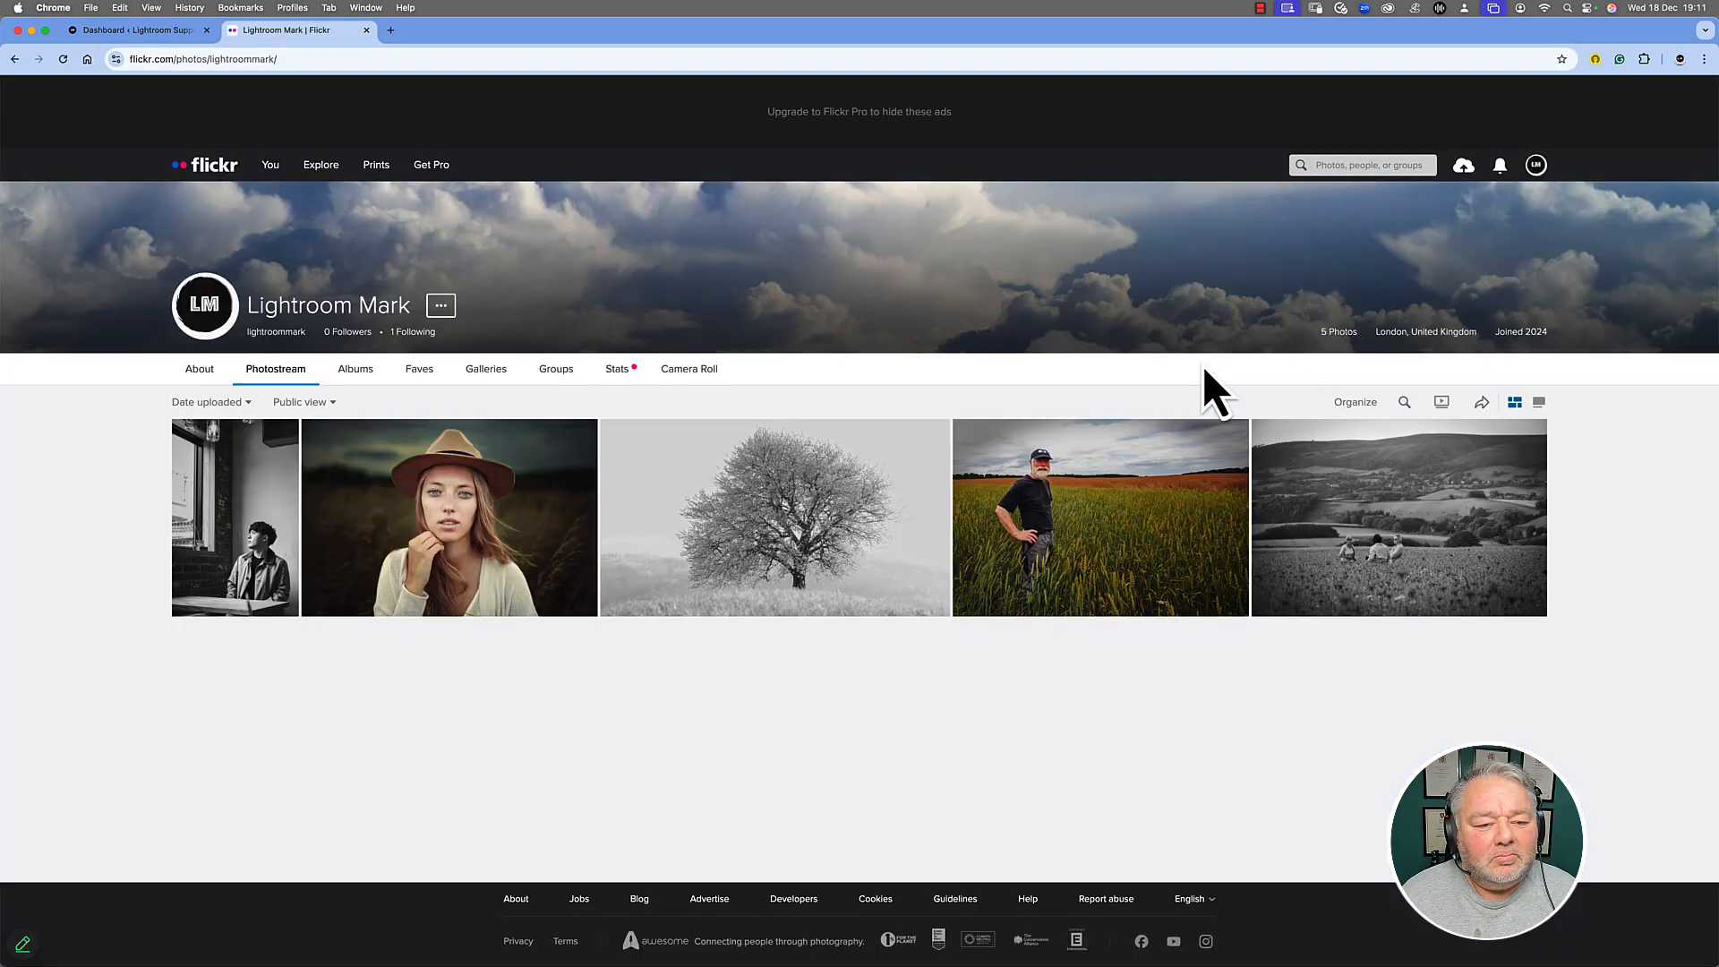
- View the photo of the ladies in a field on Flickr and open its title and description for editing
left_click(1420, 519)
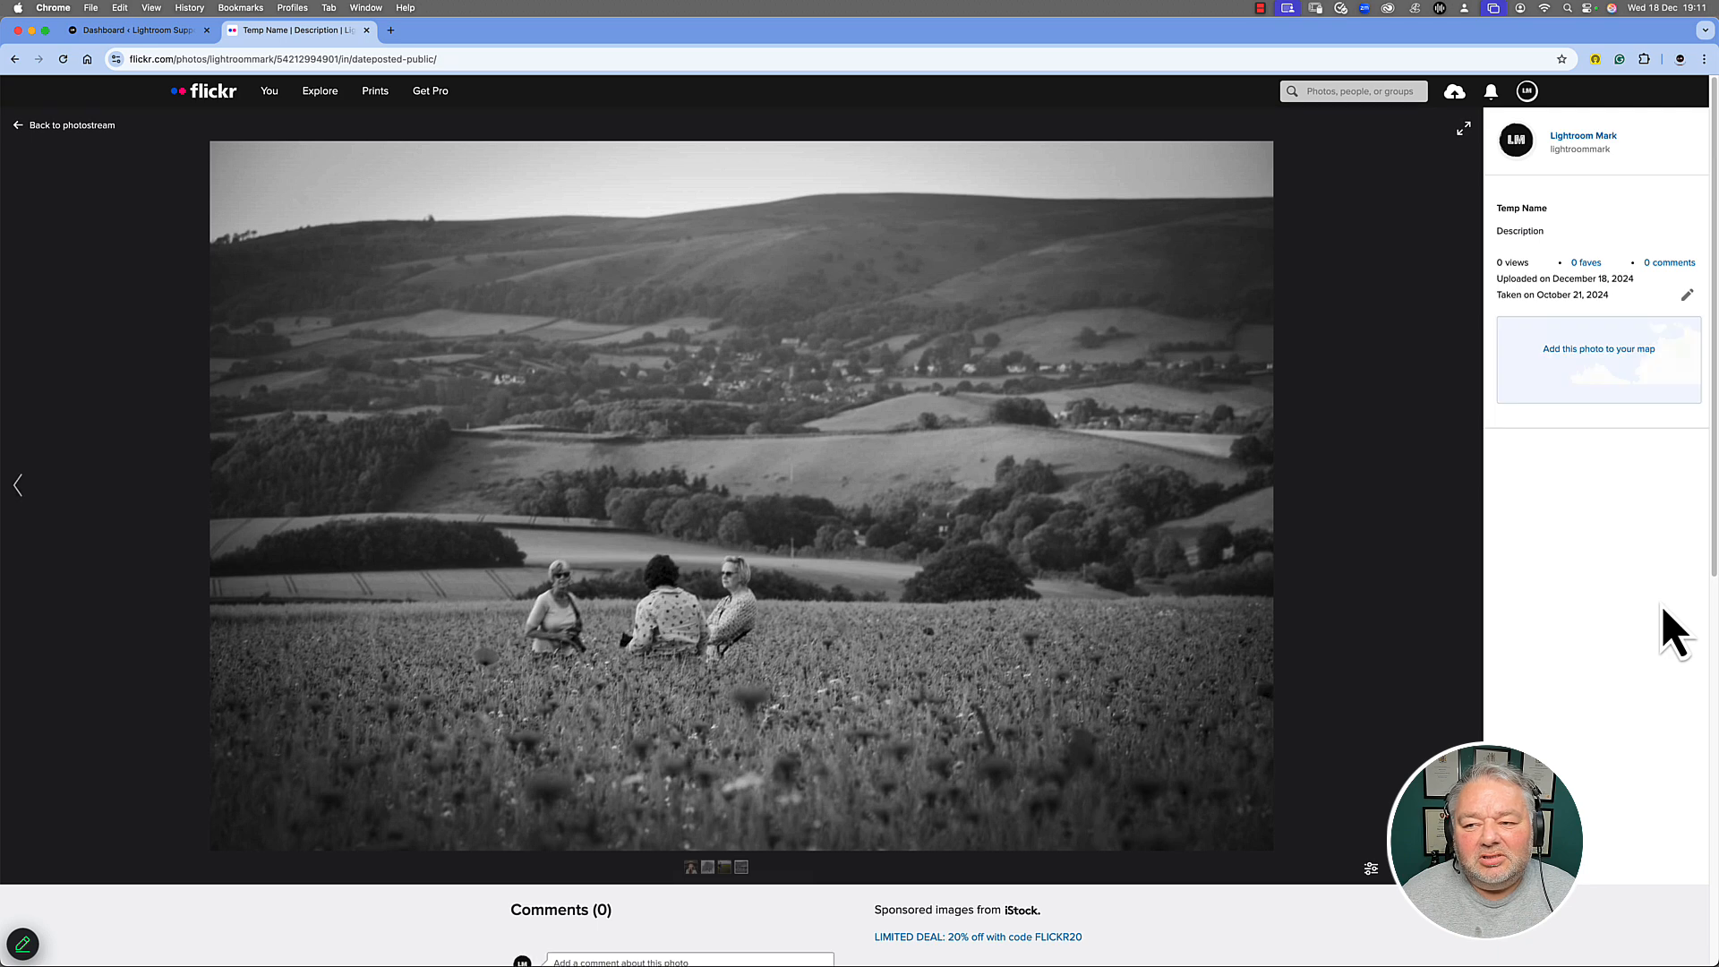
left_click(1566, 228)
left_click(1568, 197)
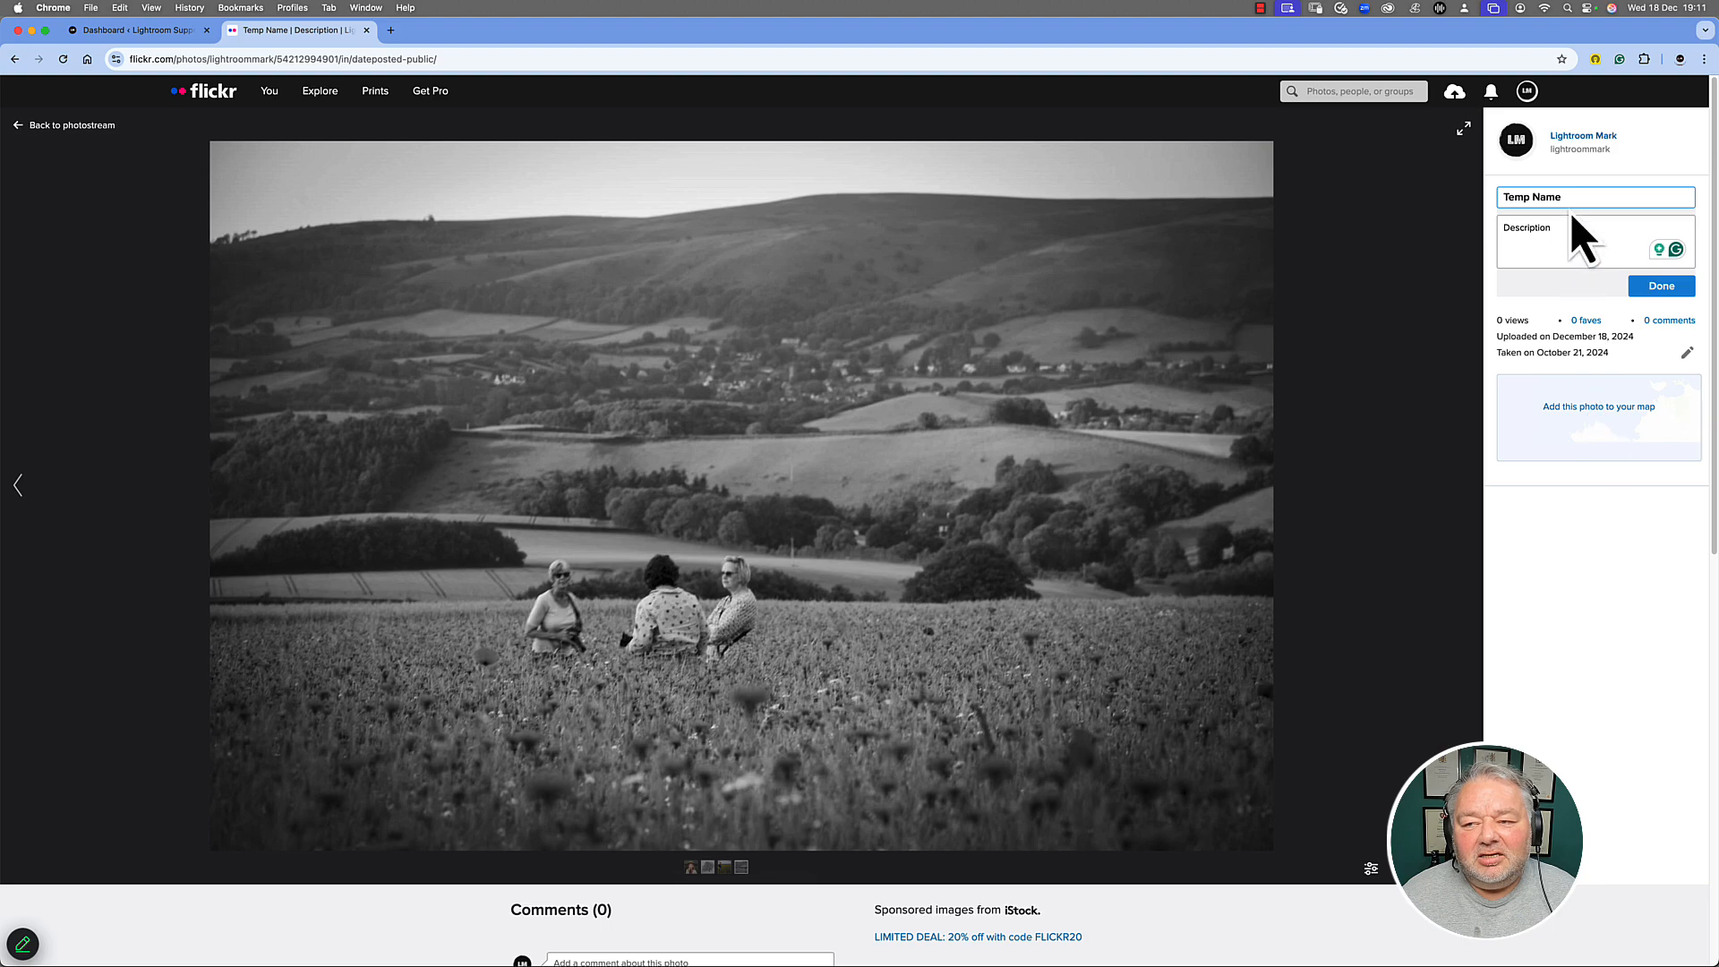
- Compare the photo's title and description in Lightroom Classic's metadata with the matching Flickr fields, and close the Flickr text editor
key("super+Tab")
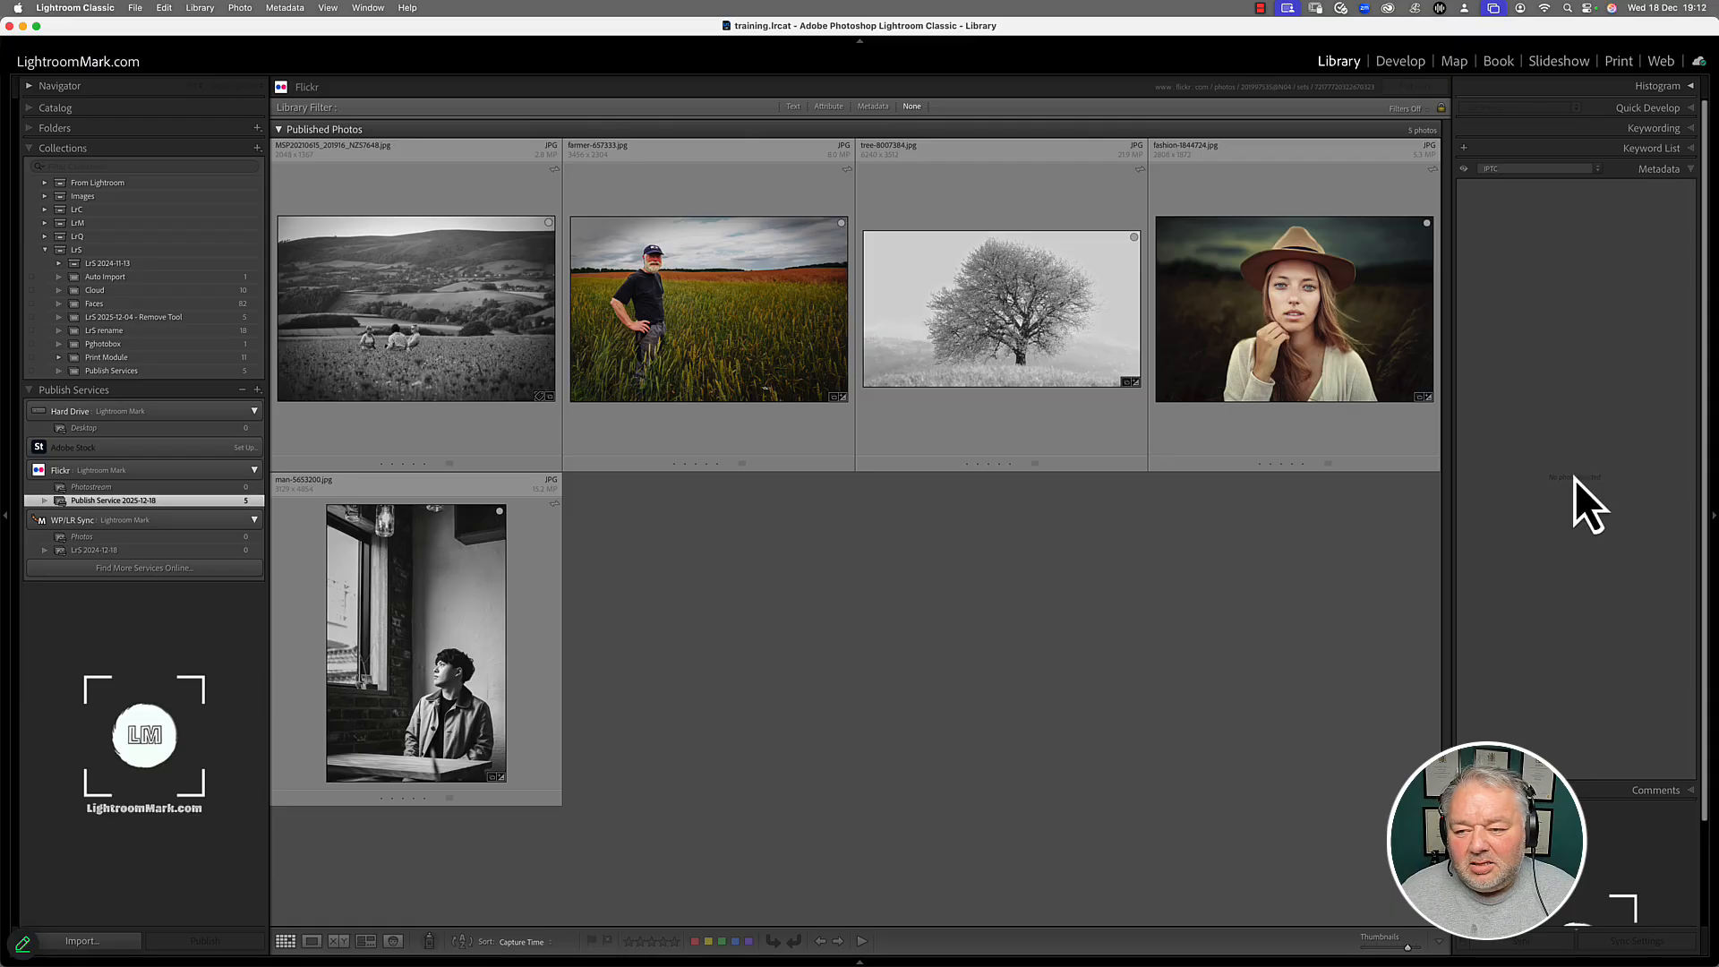
double_click(487, 304)
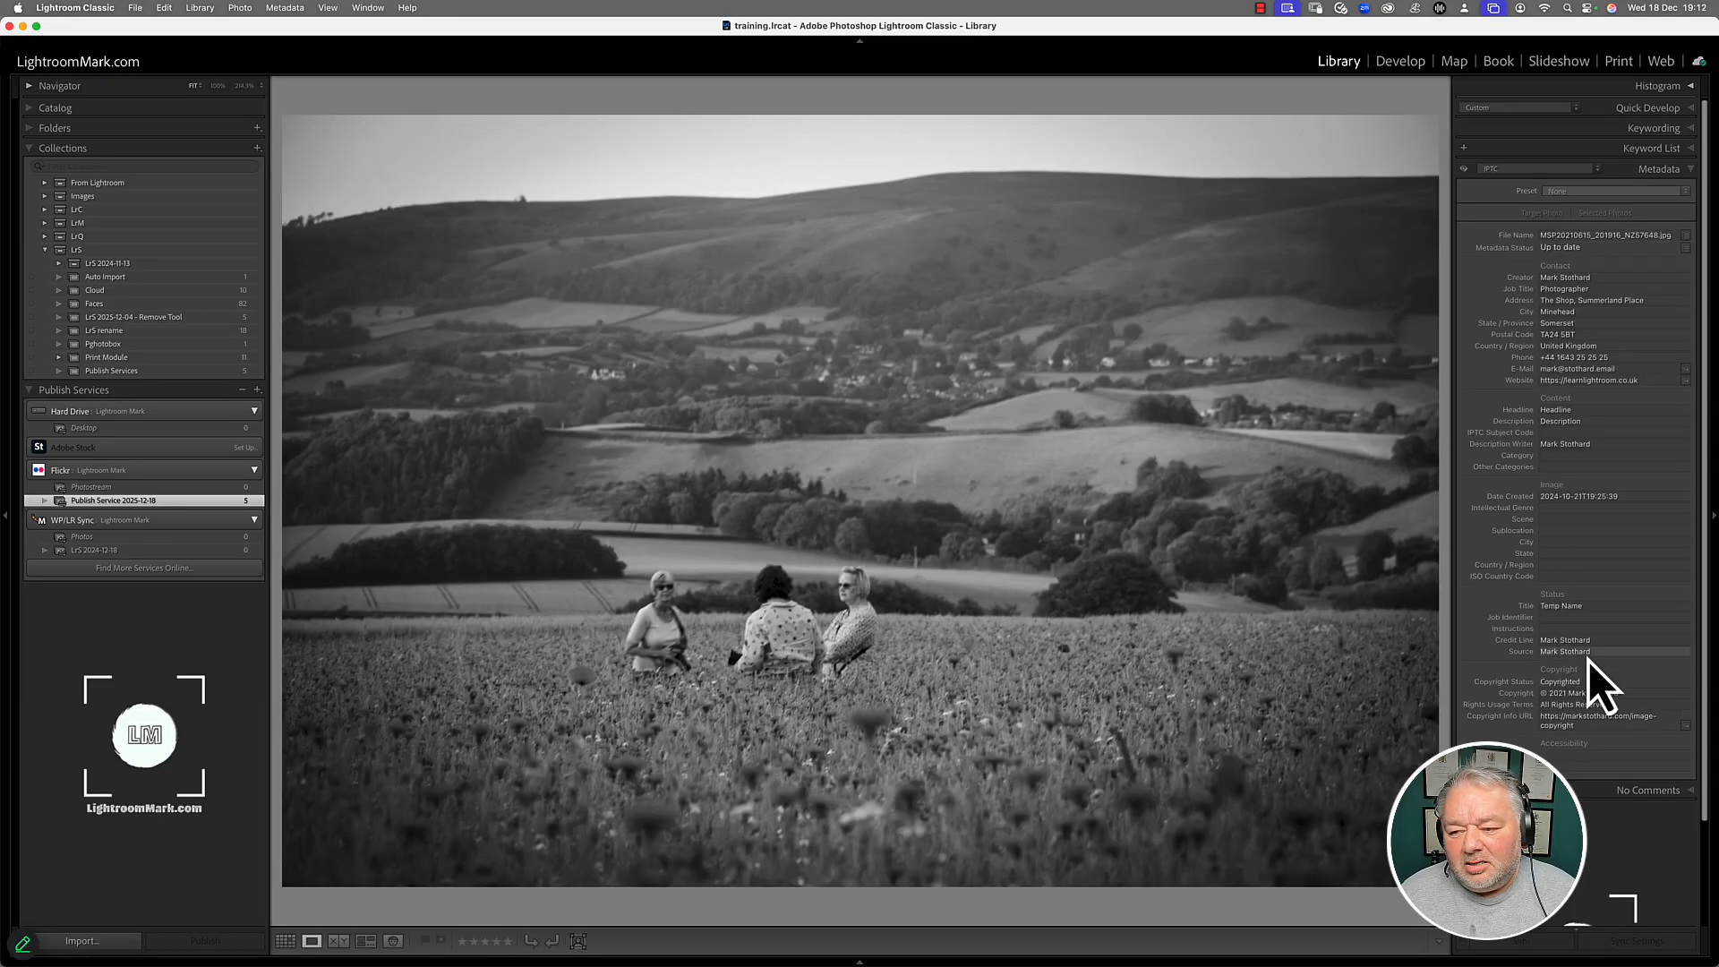
left_click(1574, 606)
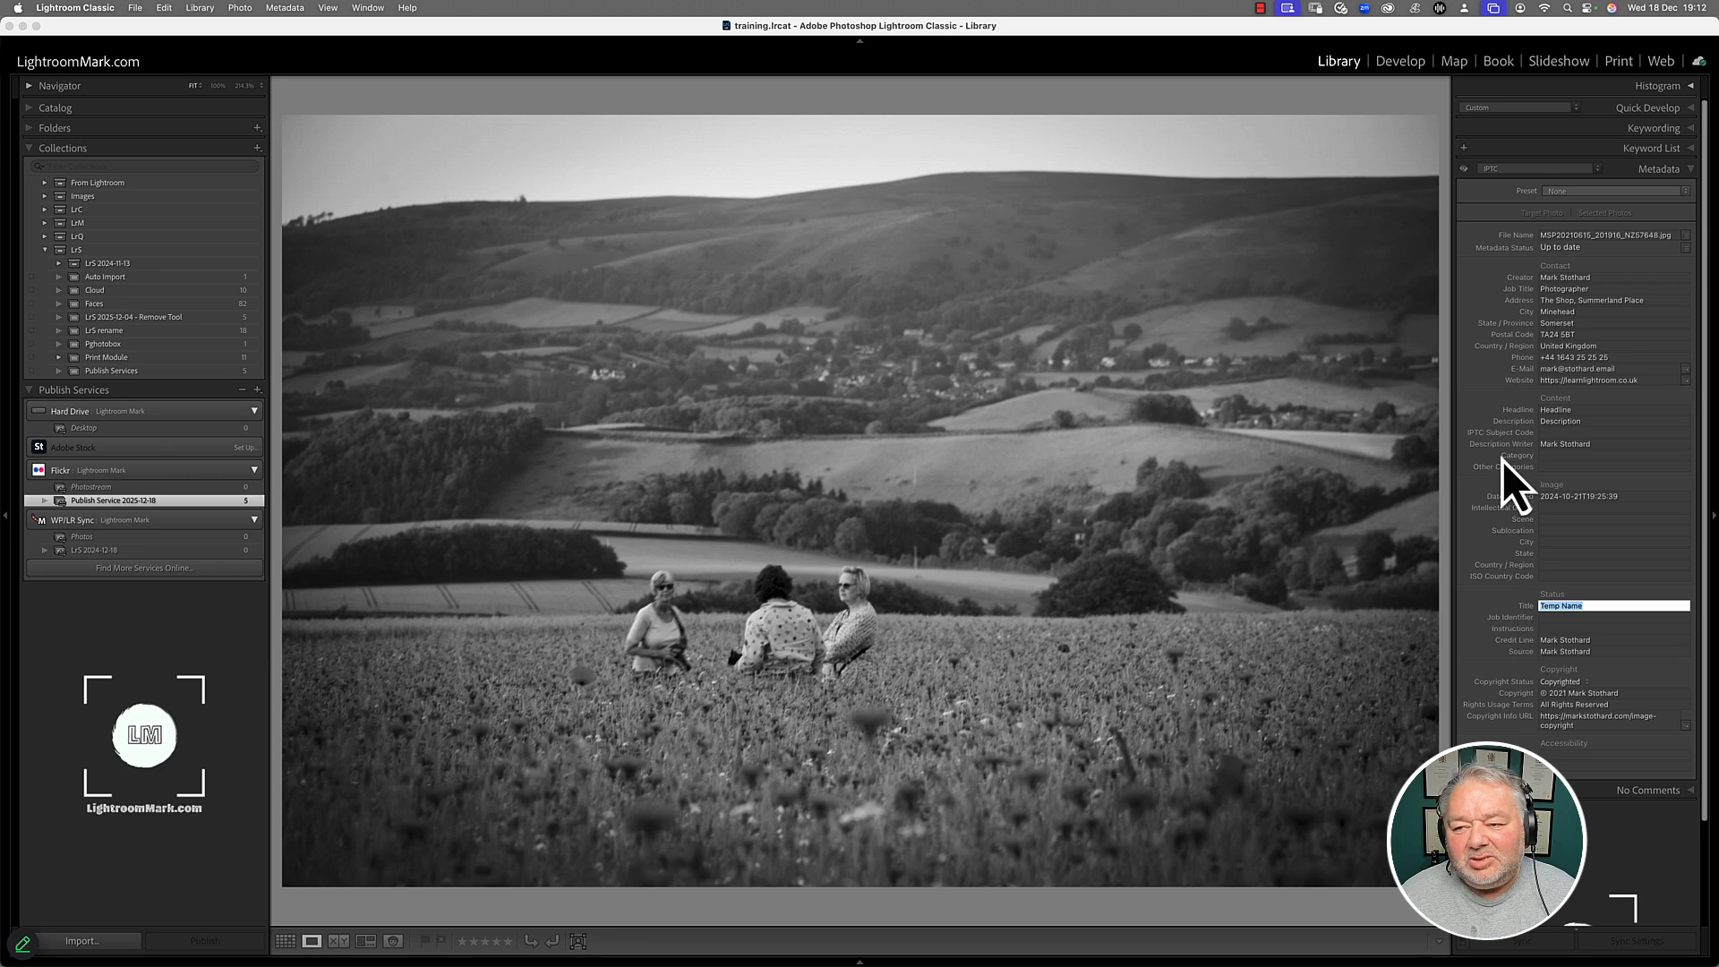
key("super+Tab")
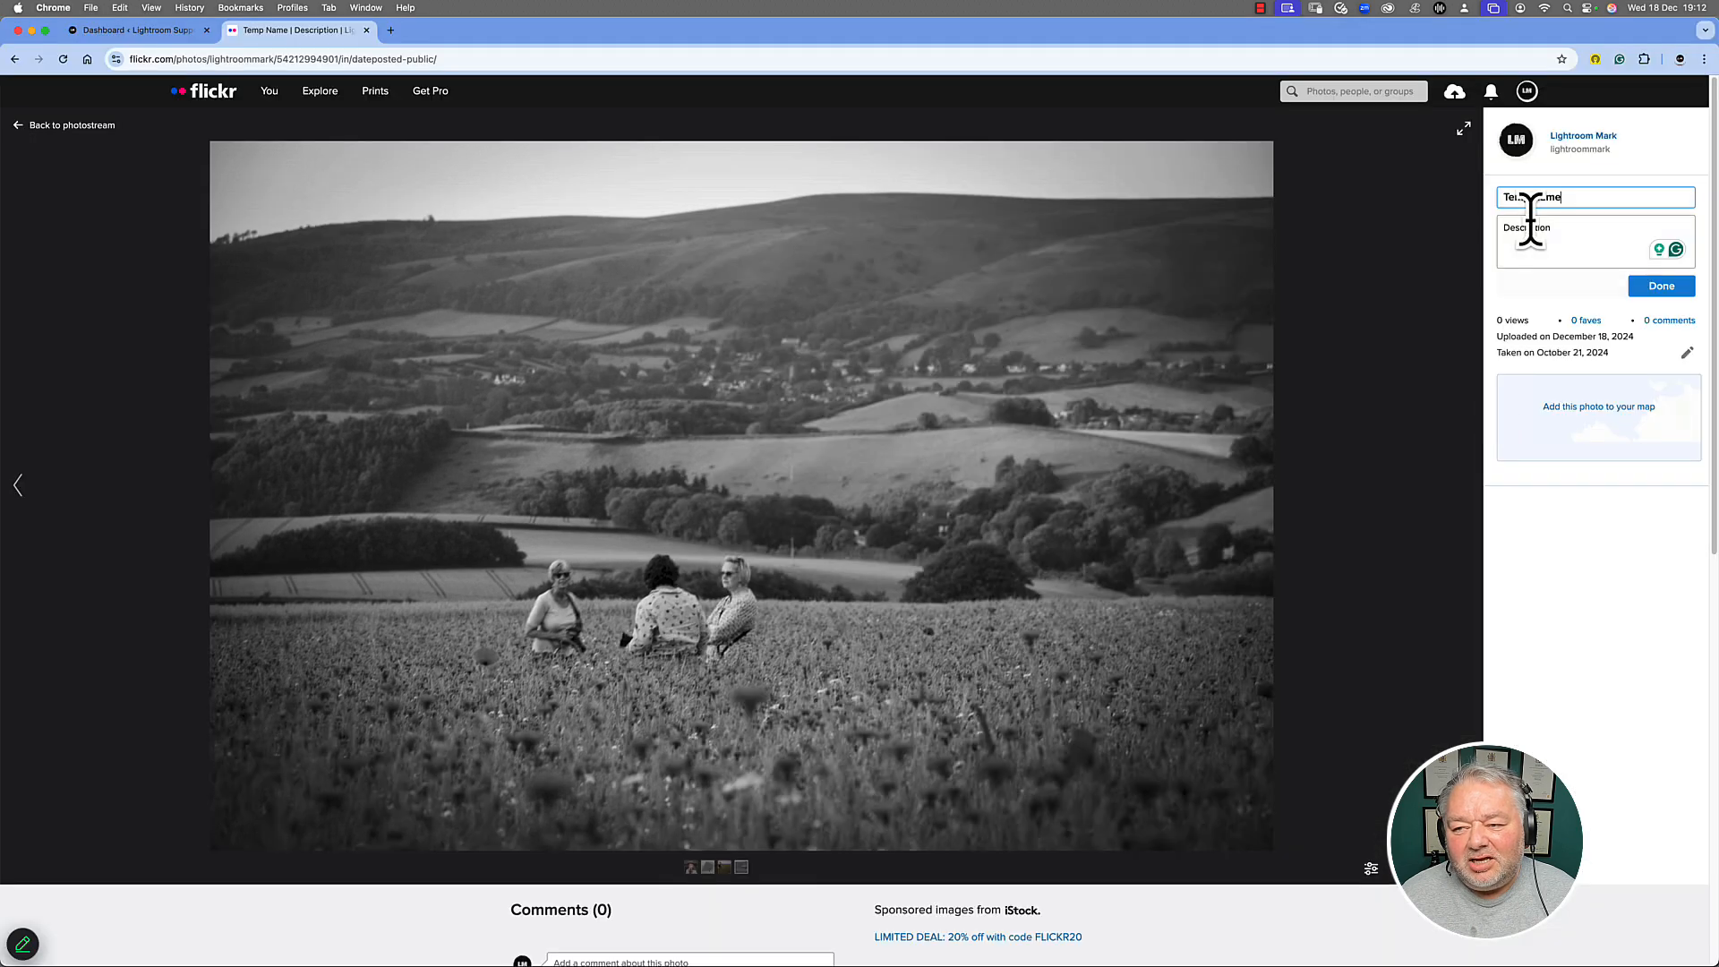
left_click(1581, 237)
key("super+Tab")
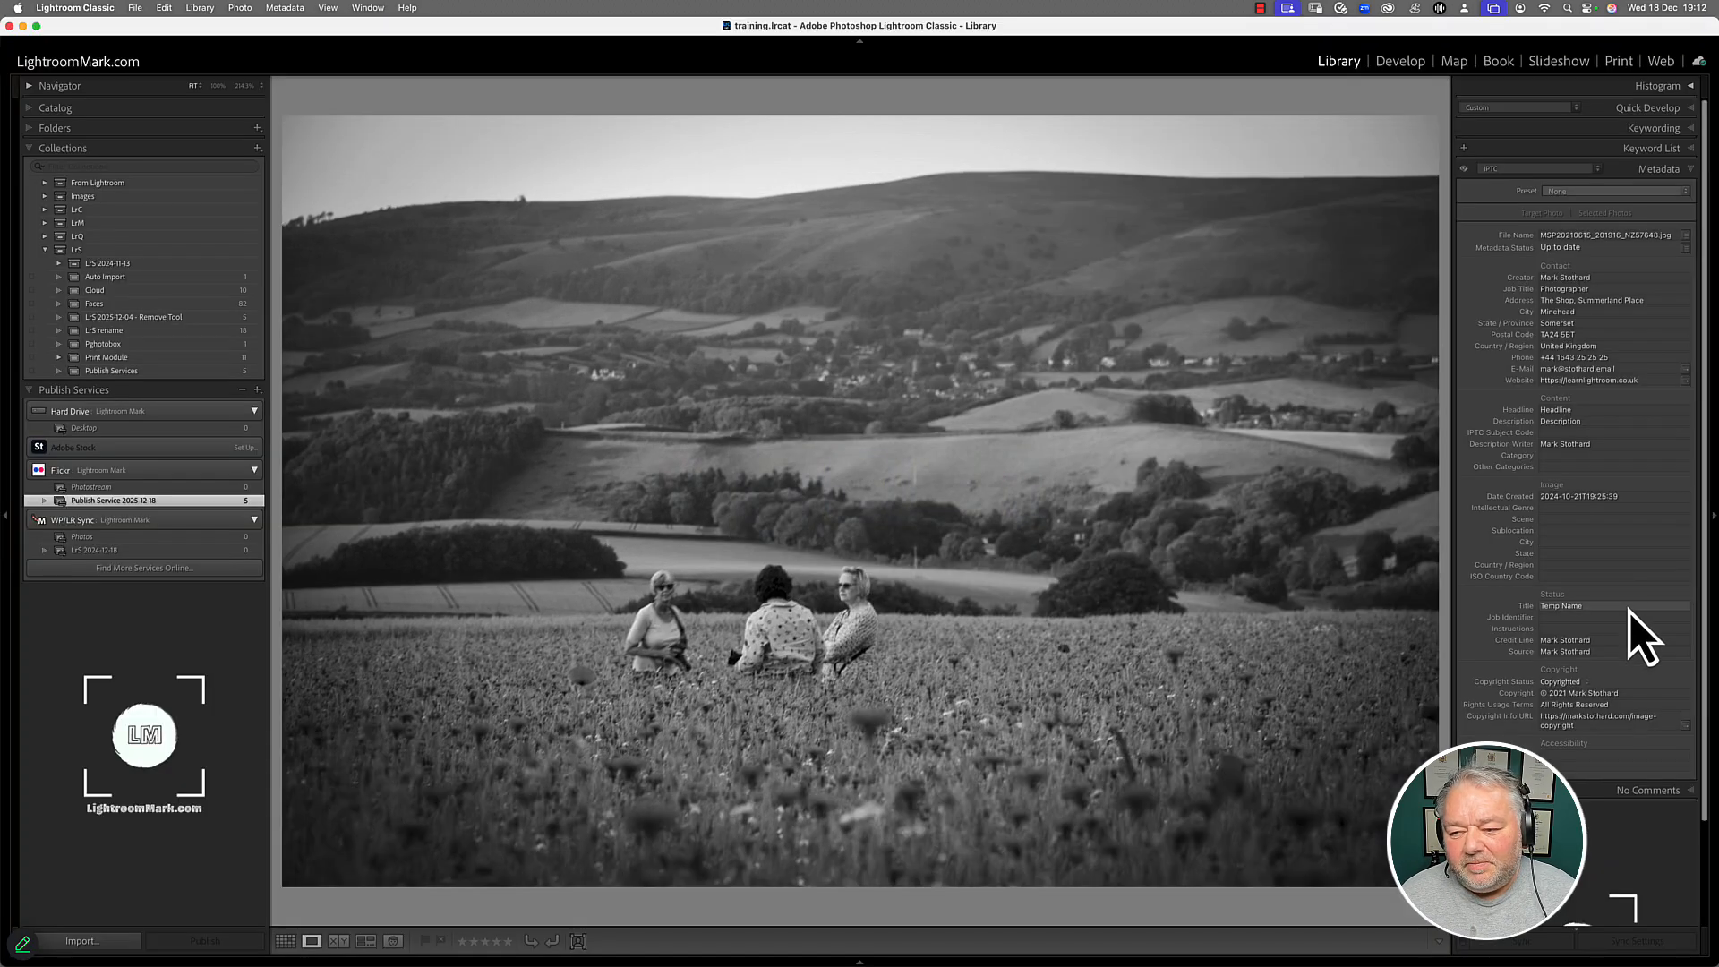
left_click(1602, 423)
key("super+Tab")
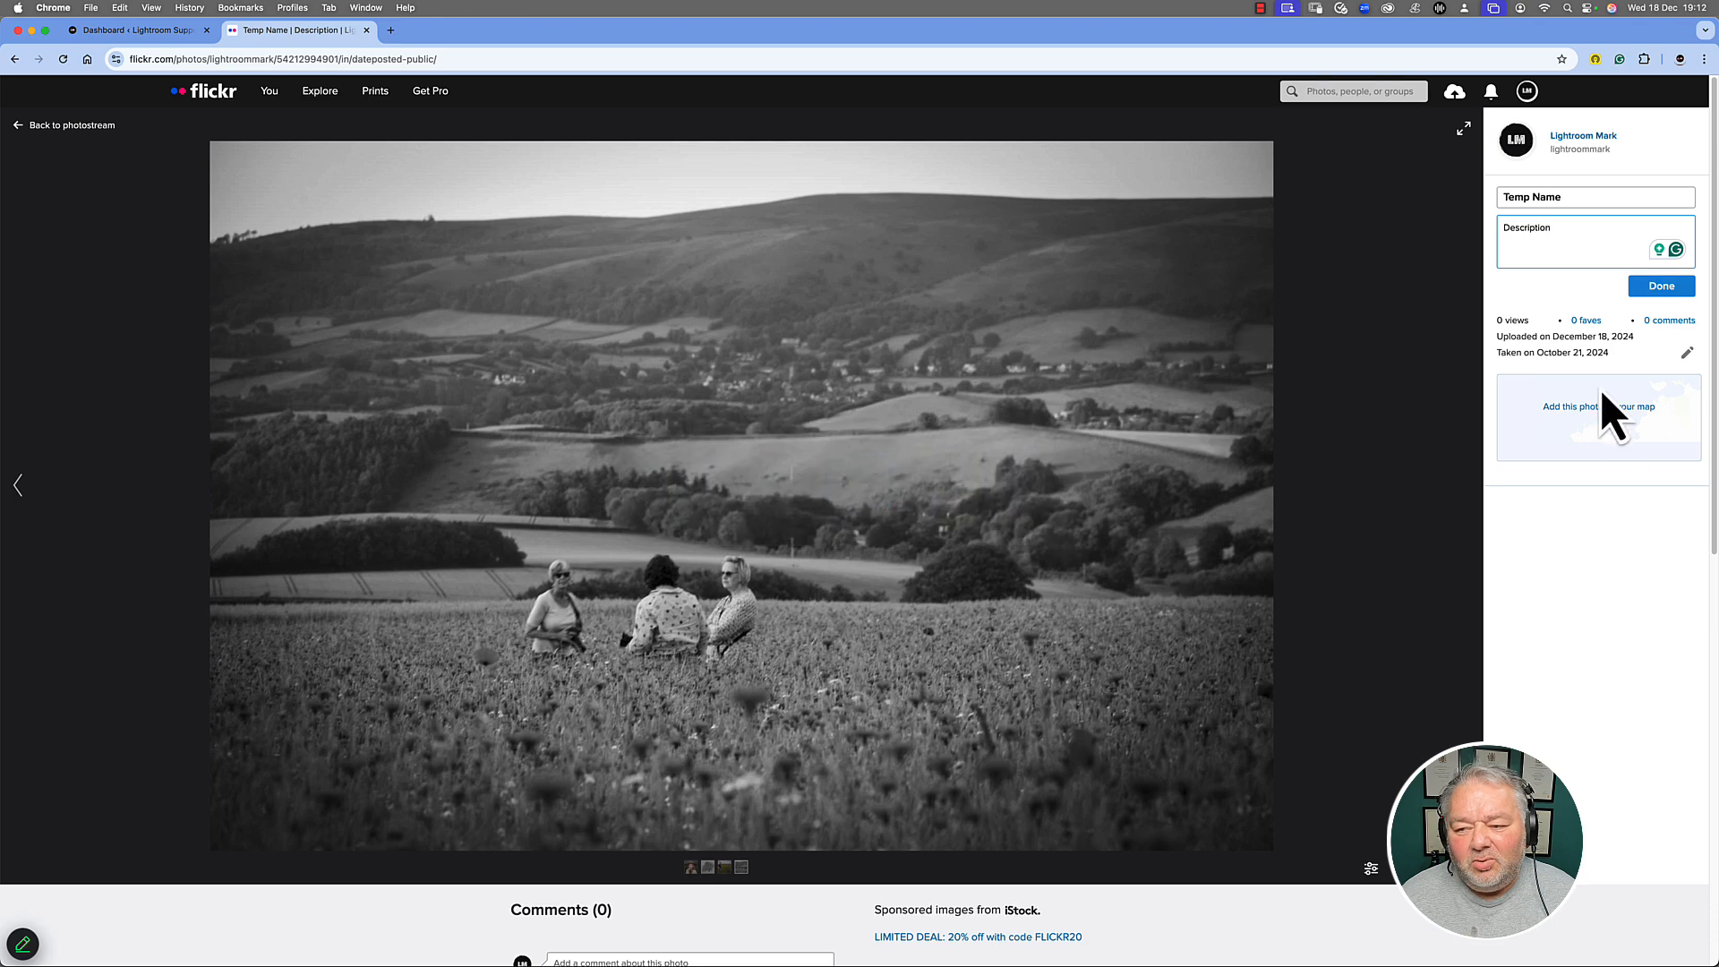
left_click(1645, 289)
- Switch to Lightroom Classic and set the IPTC title of the photo of the ladies in a field to "Title"
key("super+Tab")
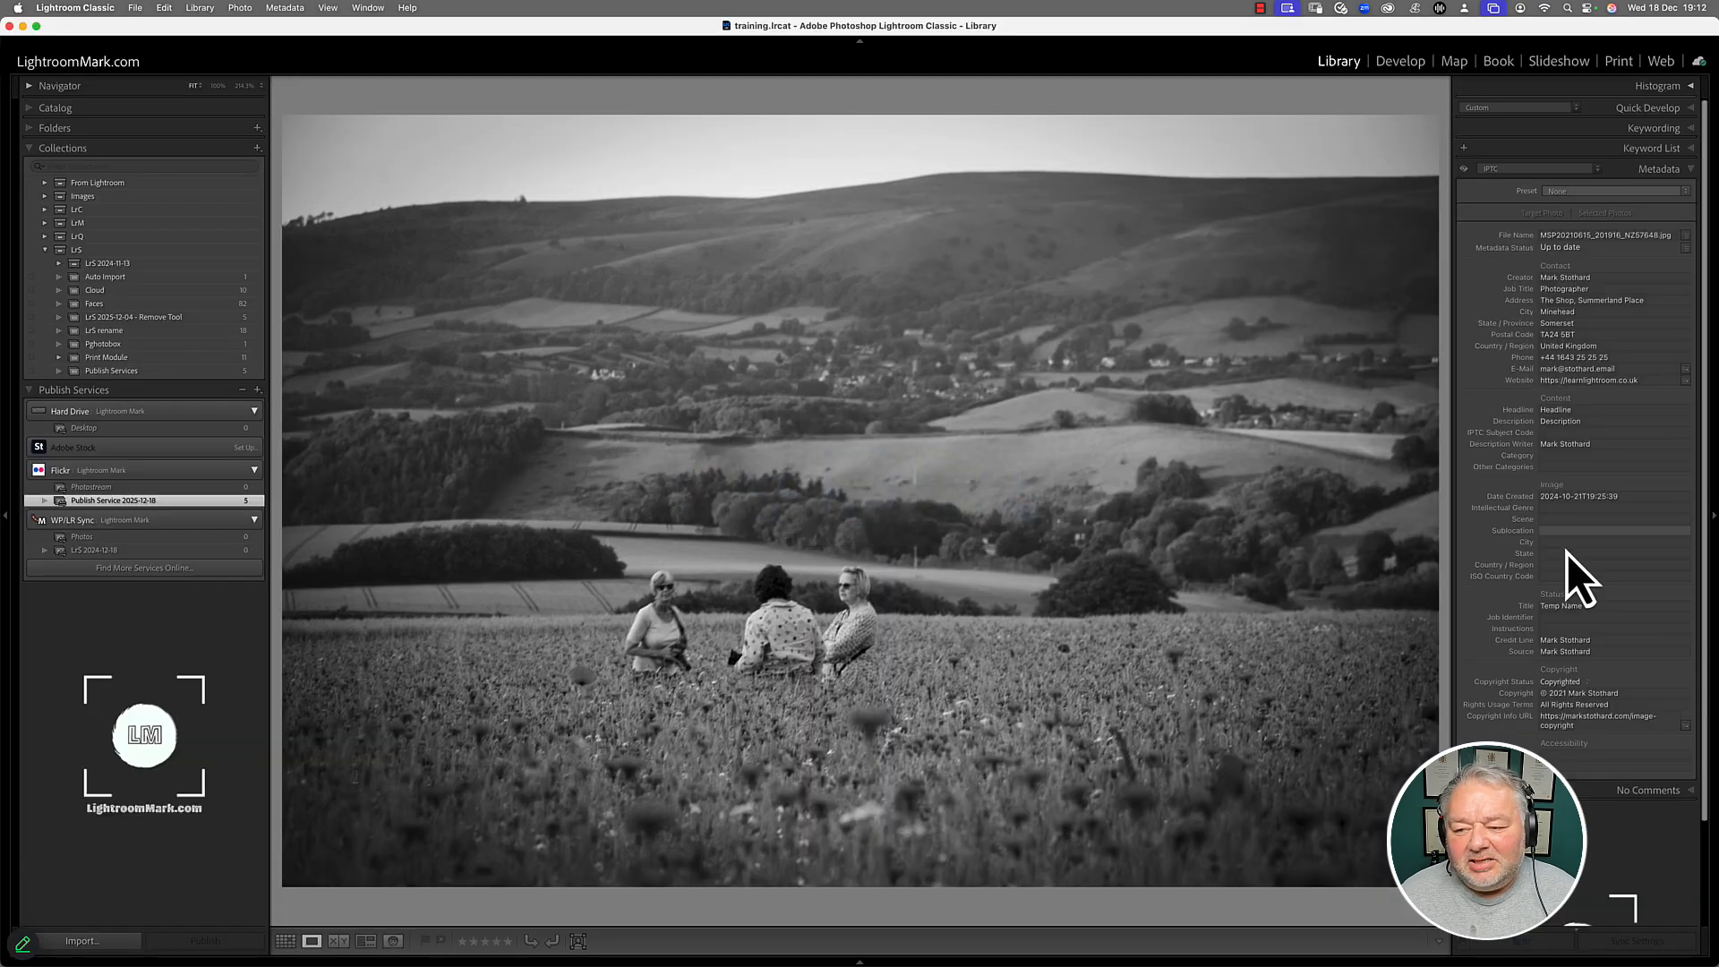
left_click(1603, 606)
type("Ti")
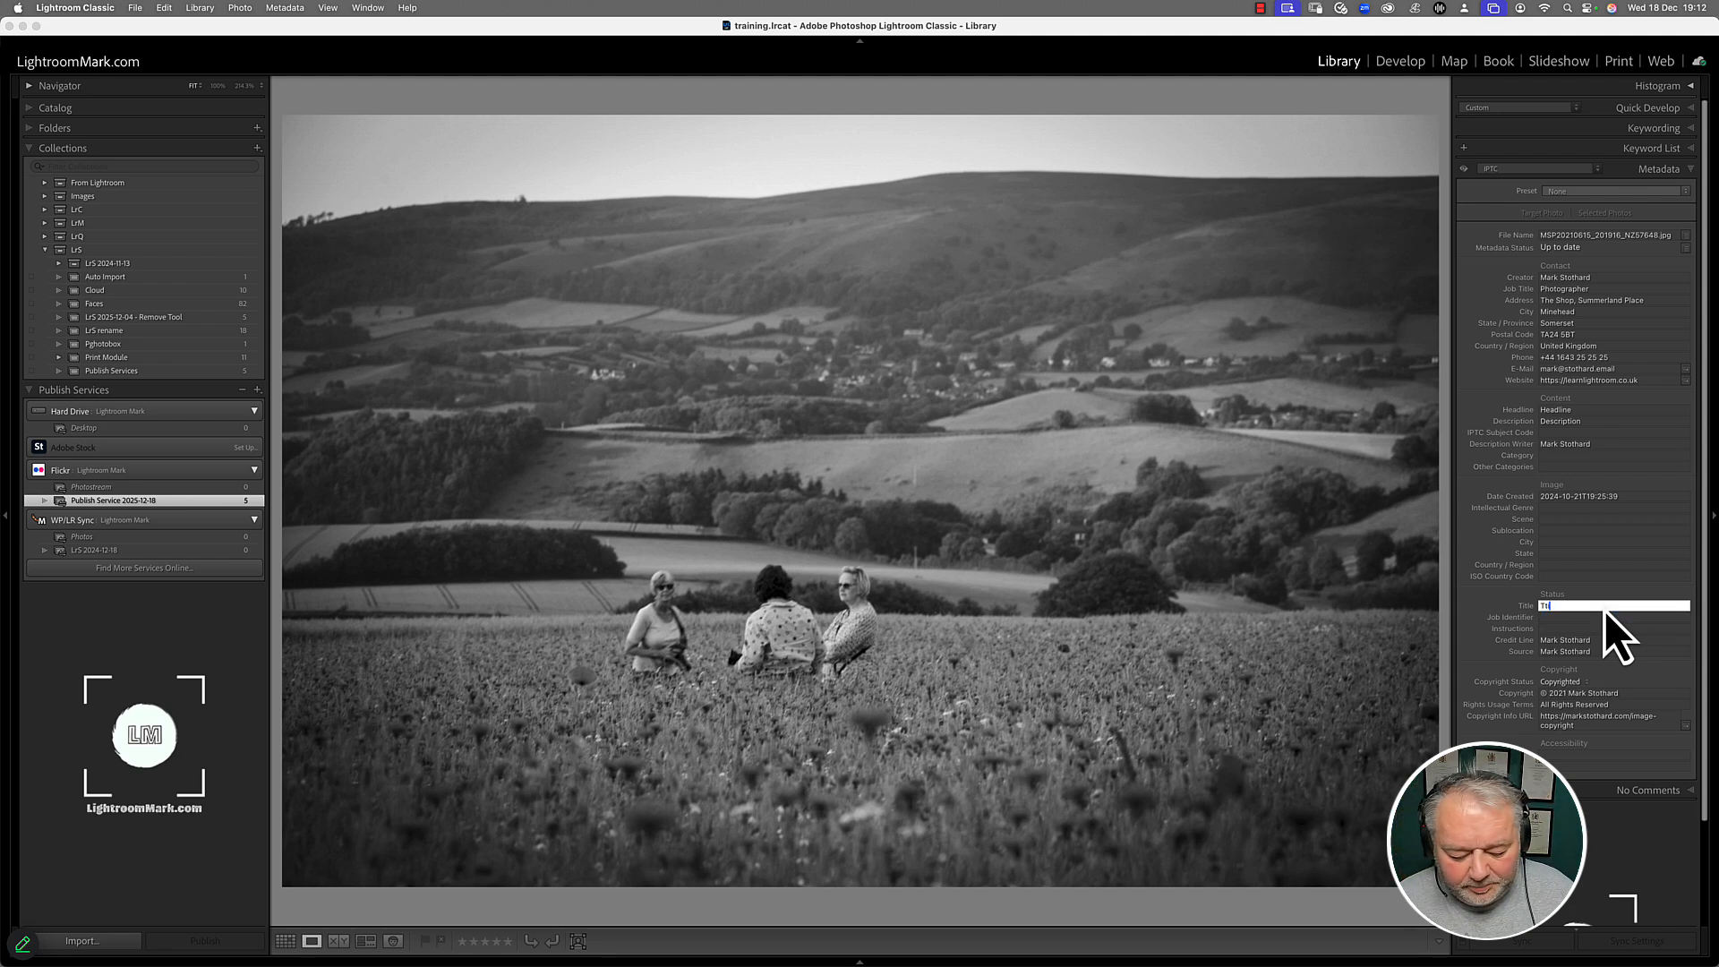
type("tle")
key("Return")
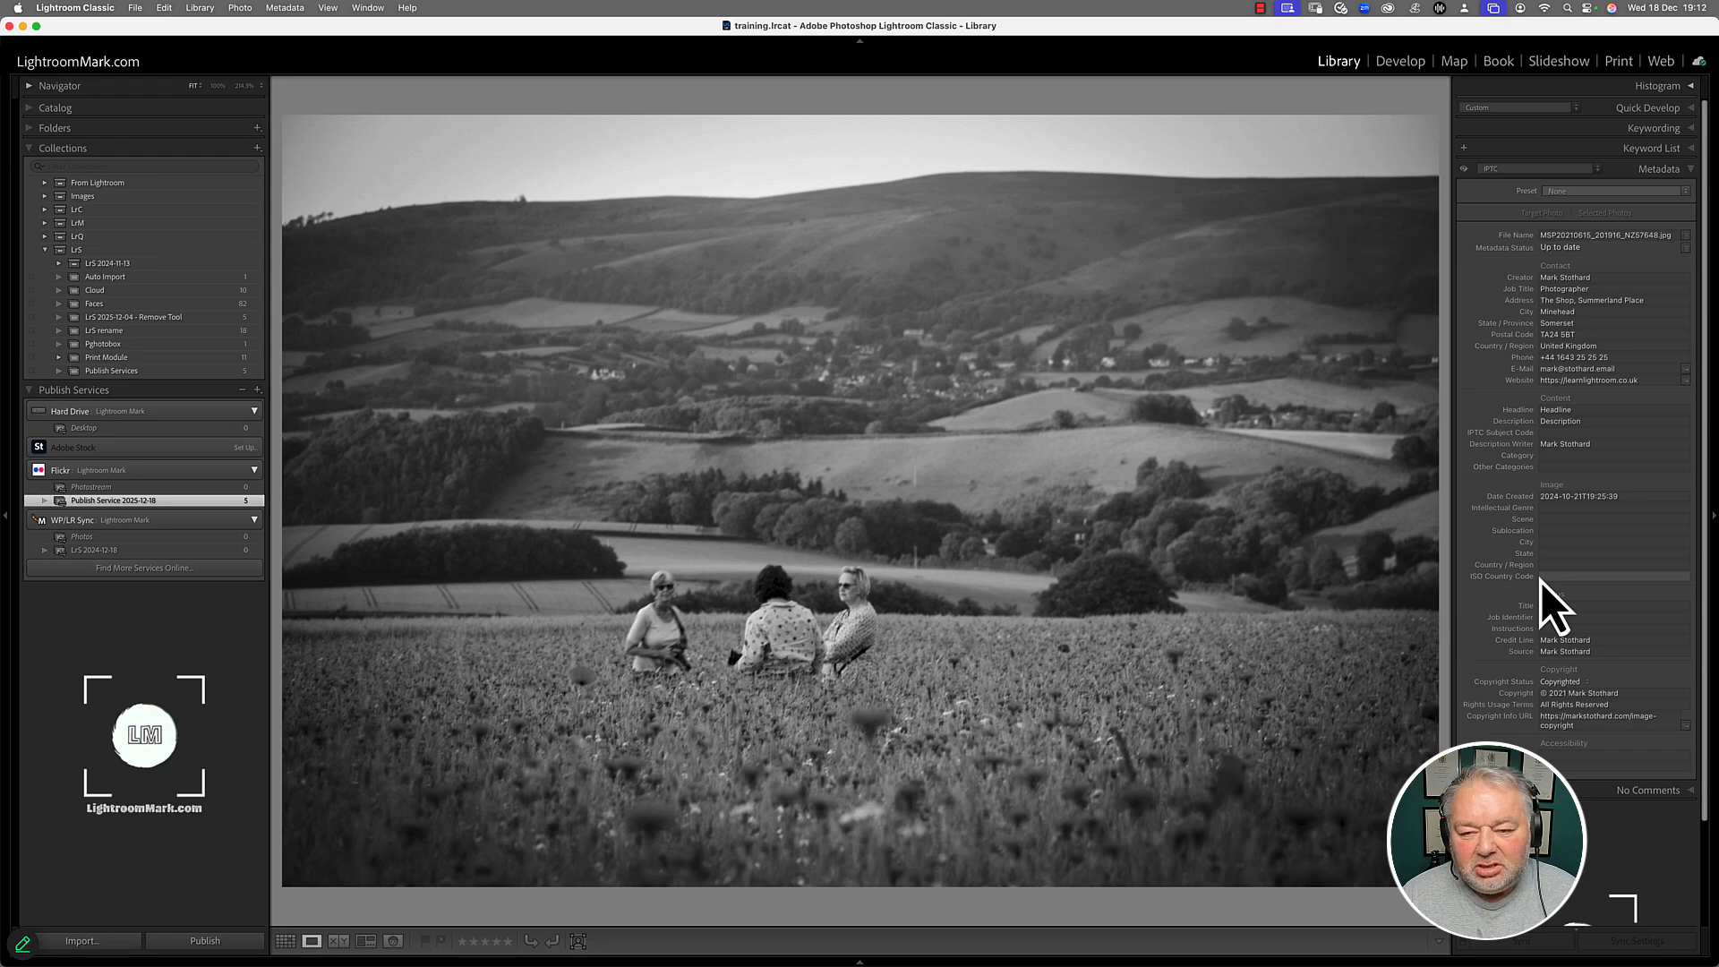
- Return to the album grid and republish the modified photo to Flickr with the Replace option
key("g")
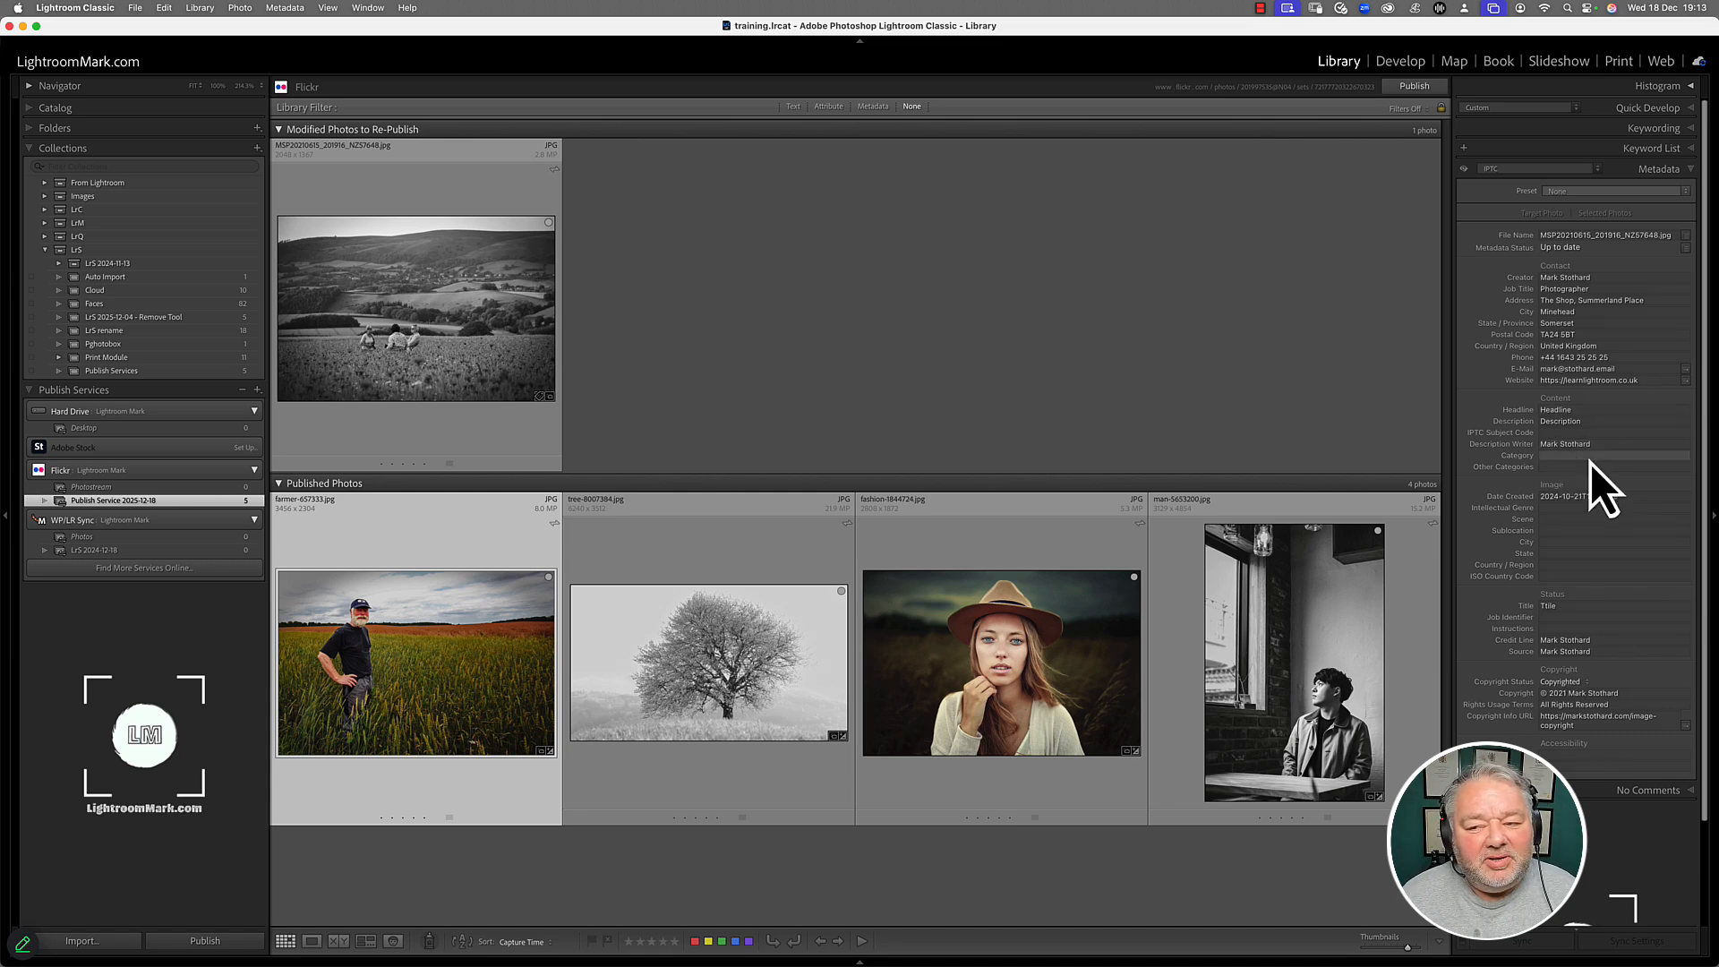
left_click(1423, 88)
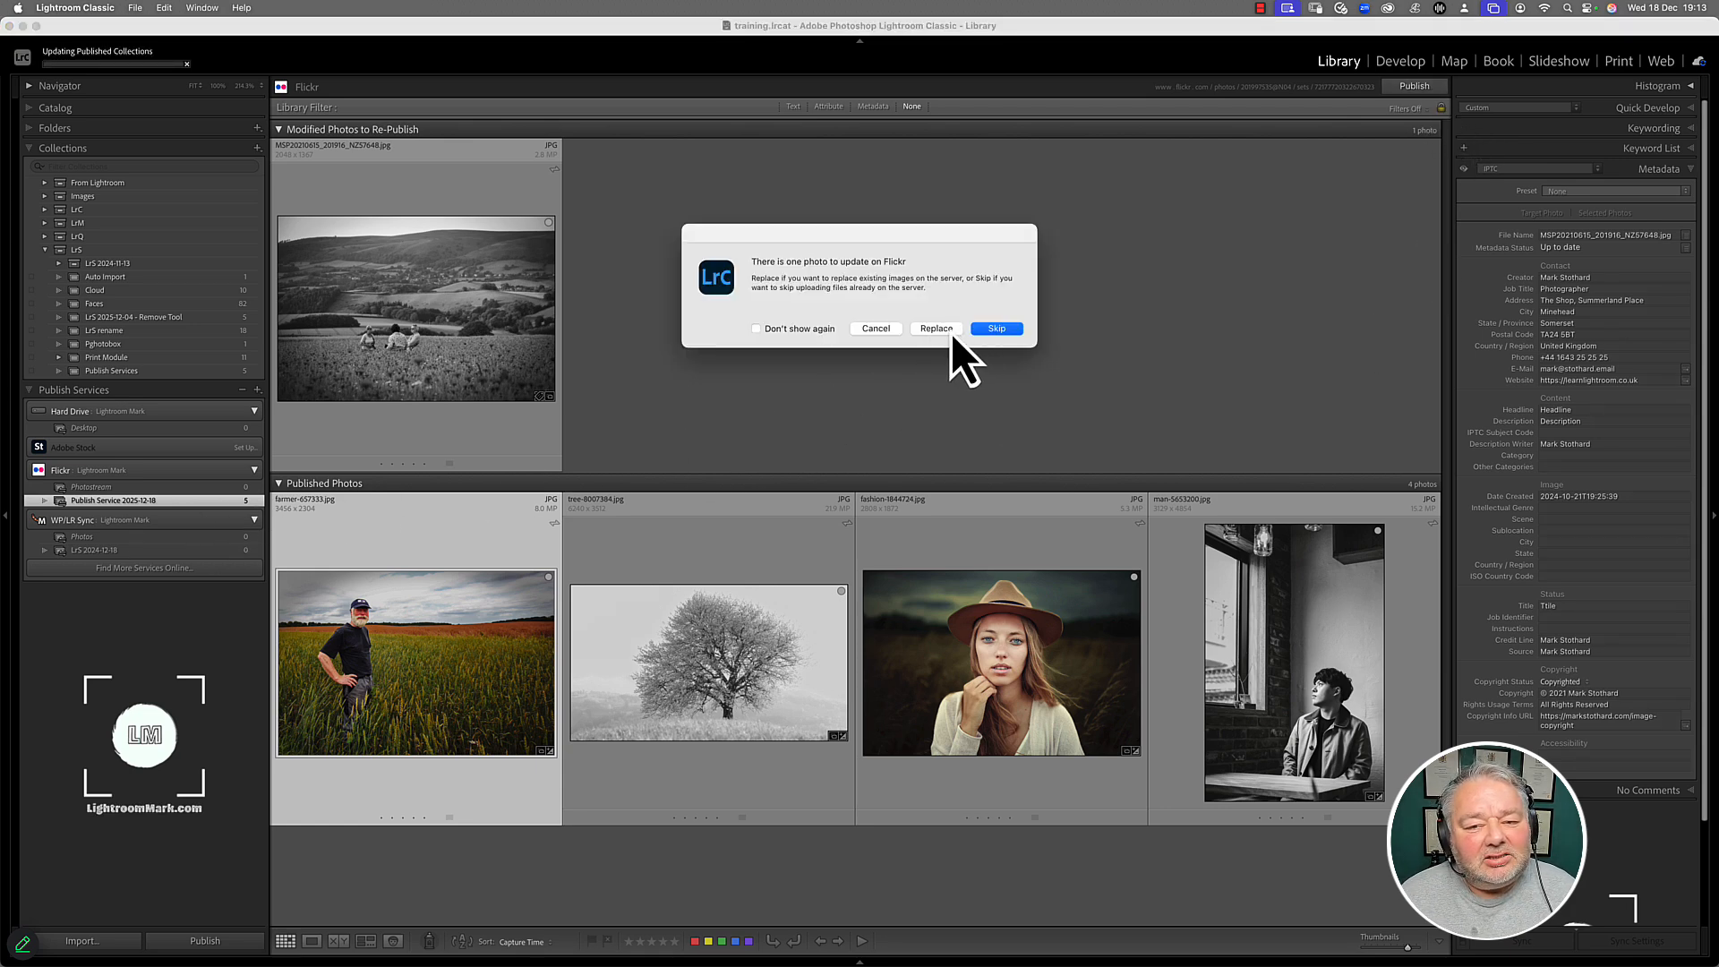
left_click(950, 332)
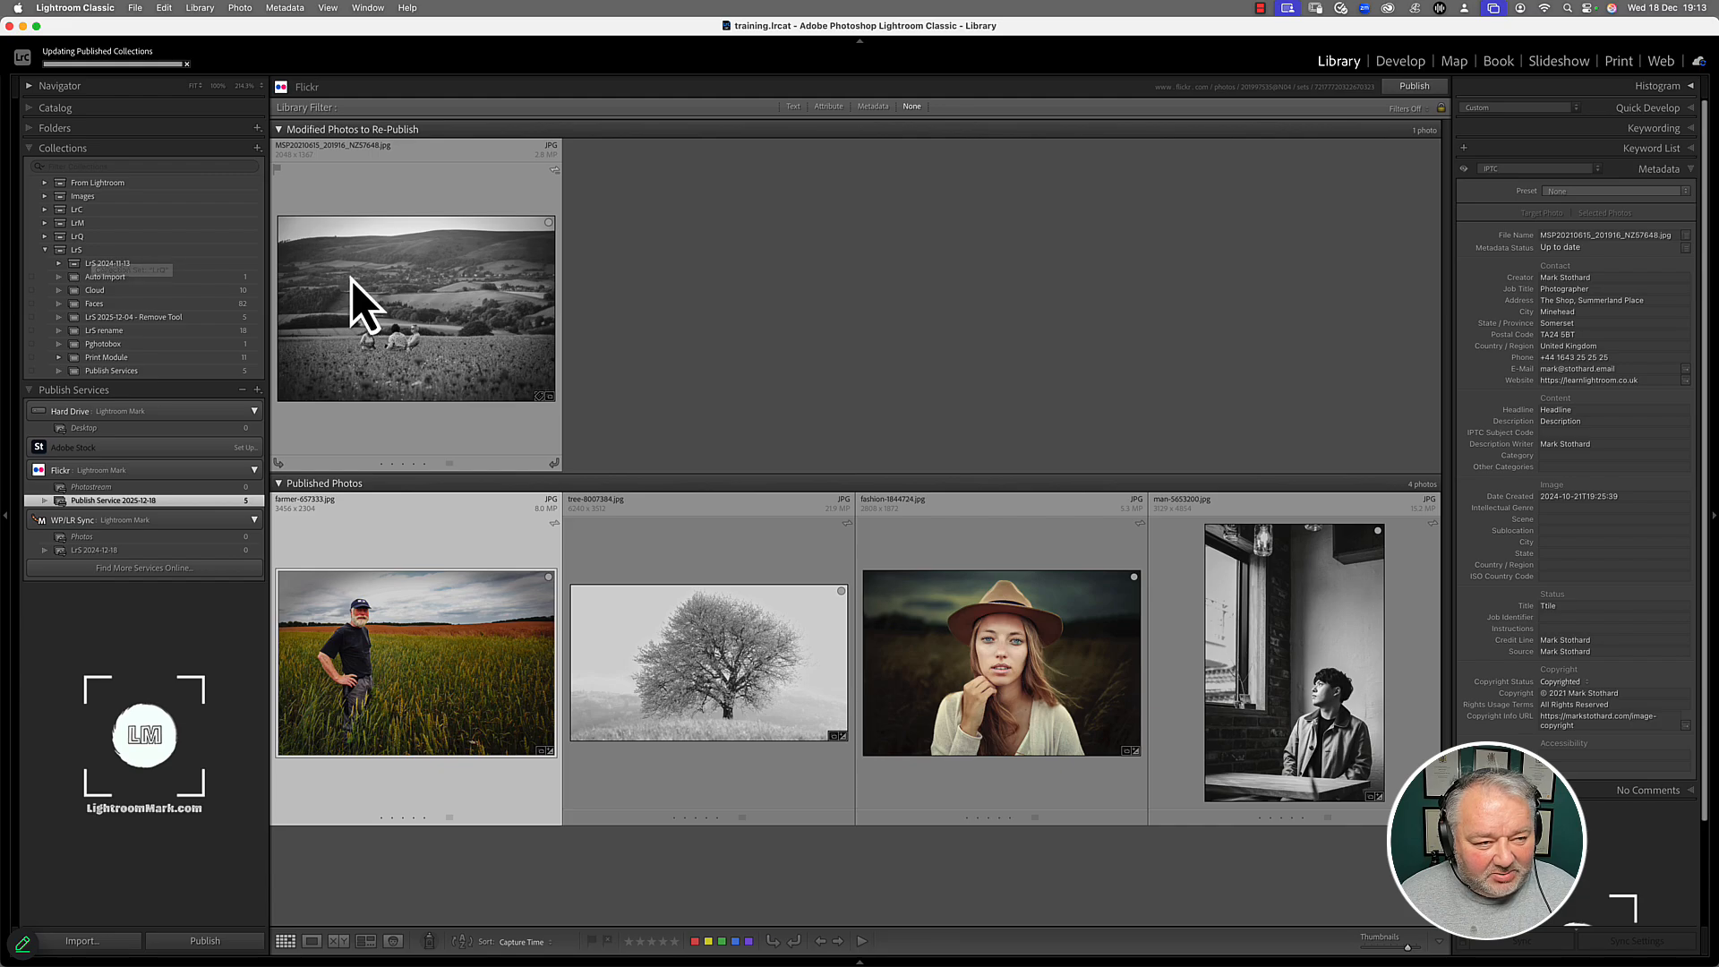
- Switch to Flickr in Chrome, check the titles of the field, farmer and tree photos, and return to the photostream
key("super+Tab")
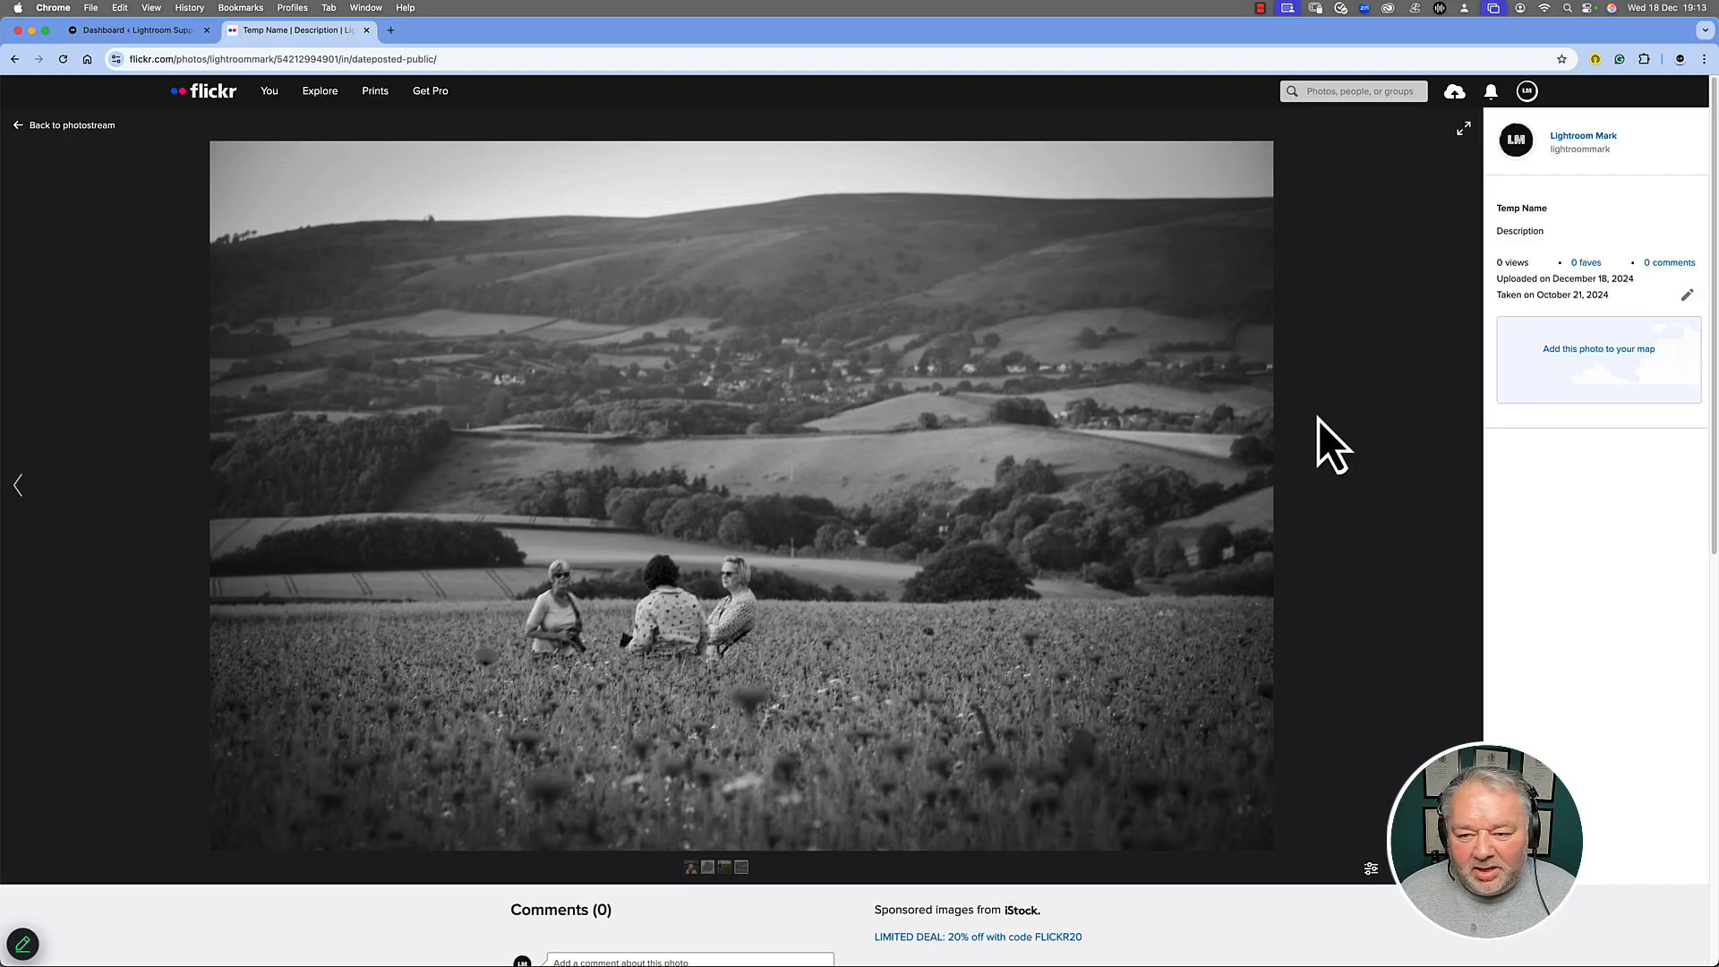
left_click(22, 494)
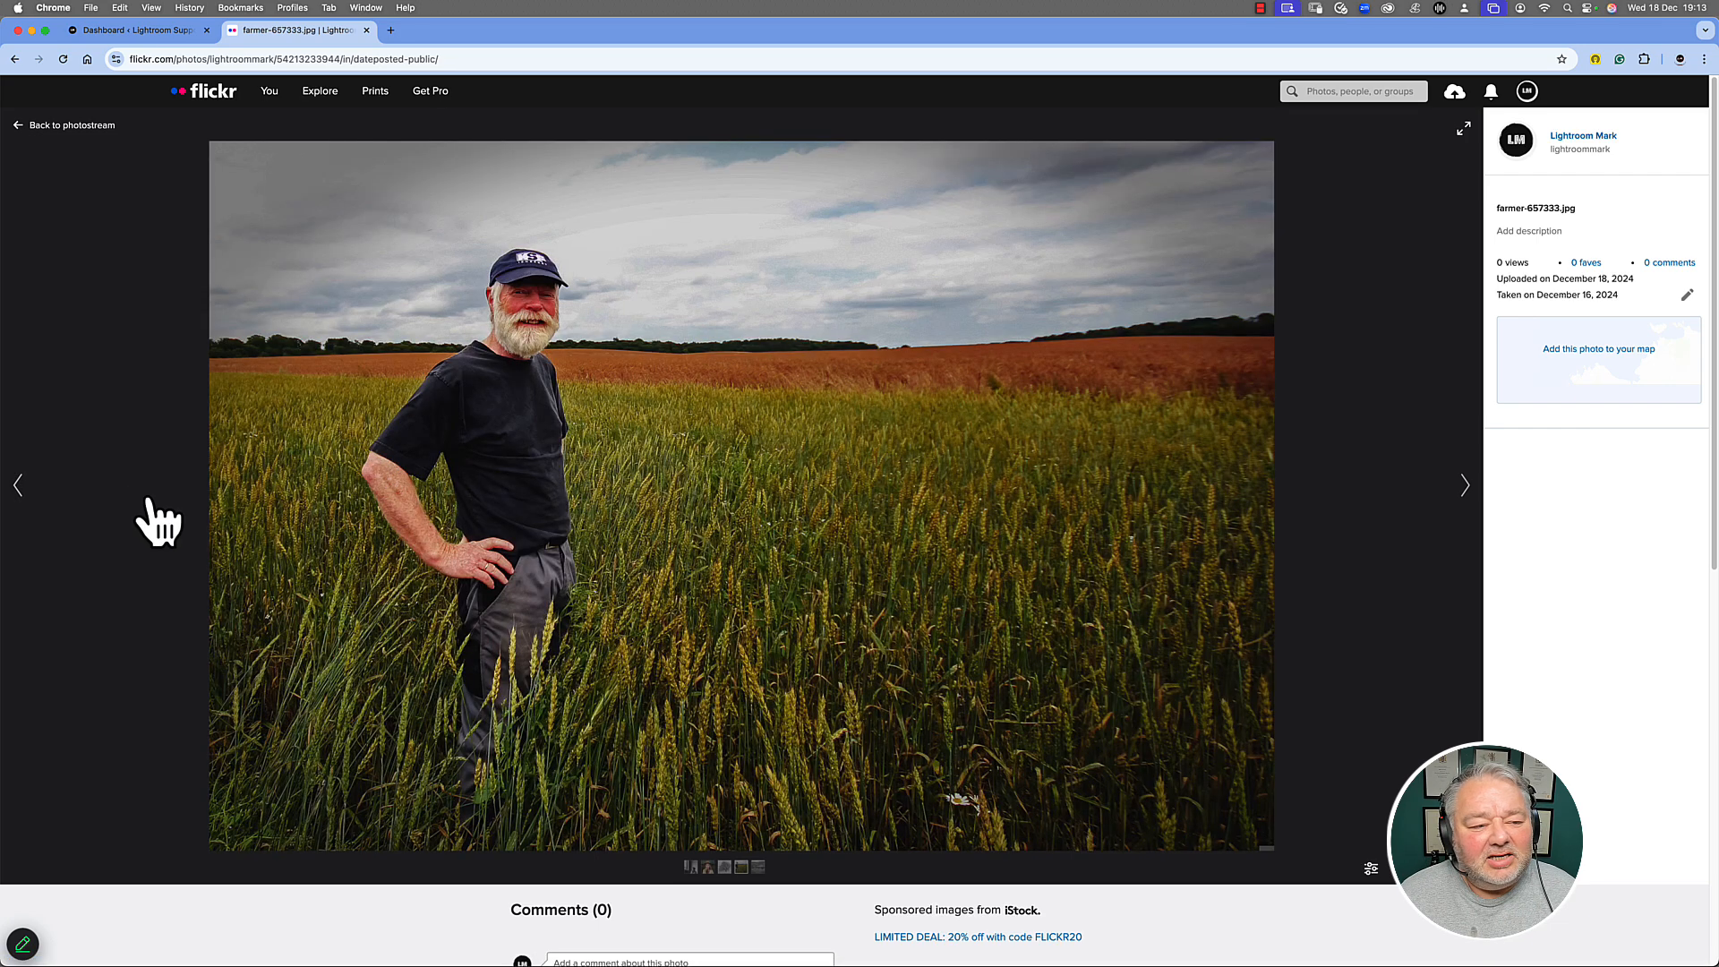
left_click(29, 495)
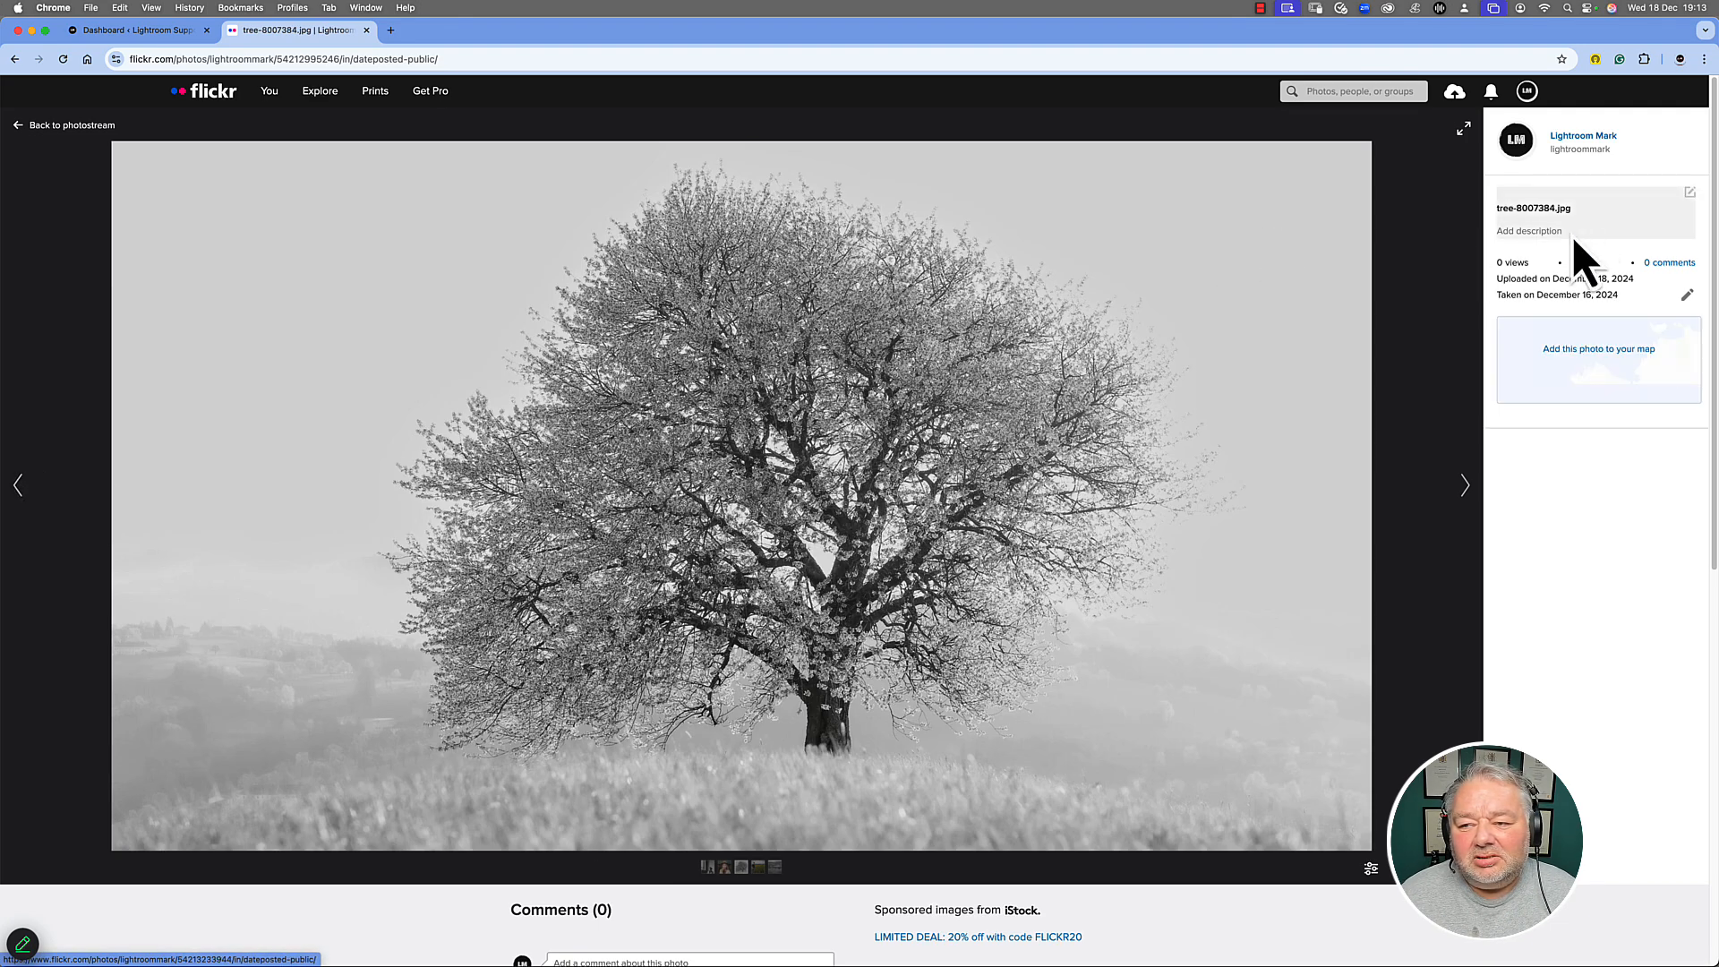
left_click(1473, 488)
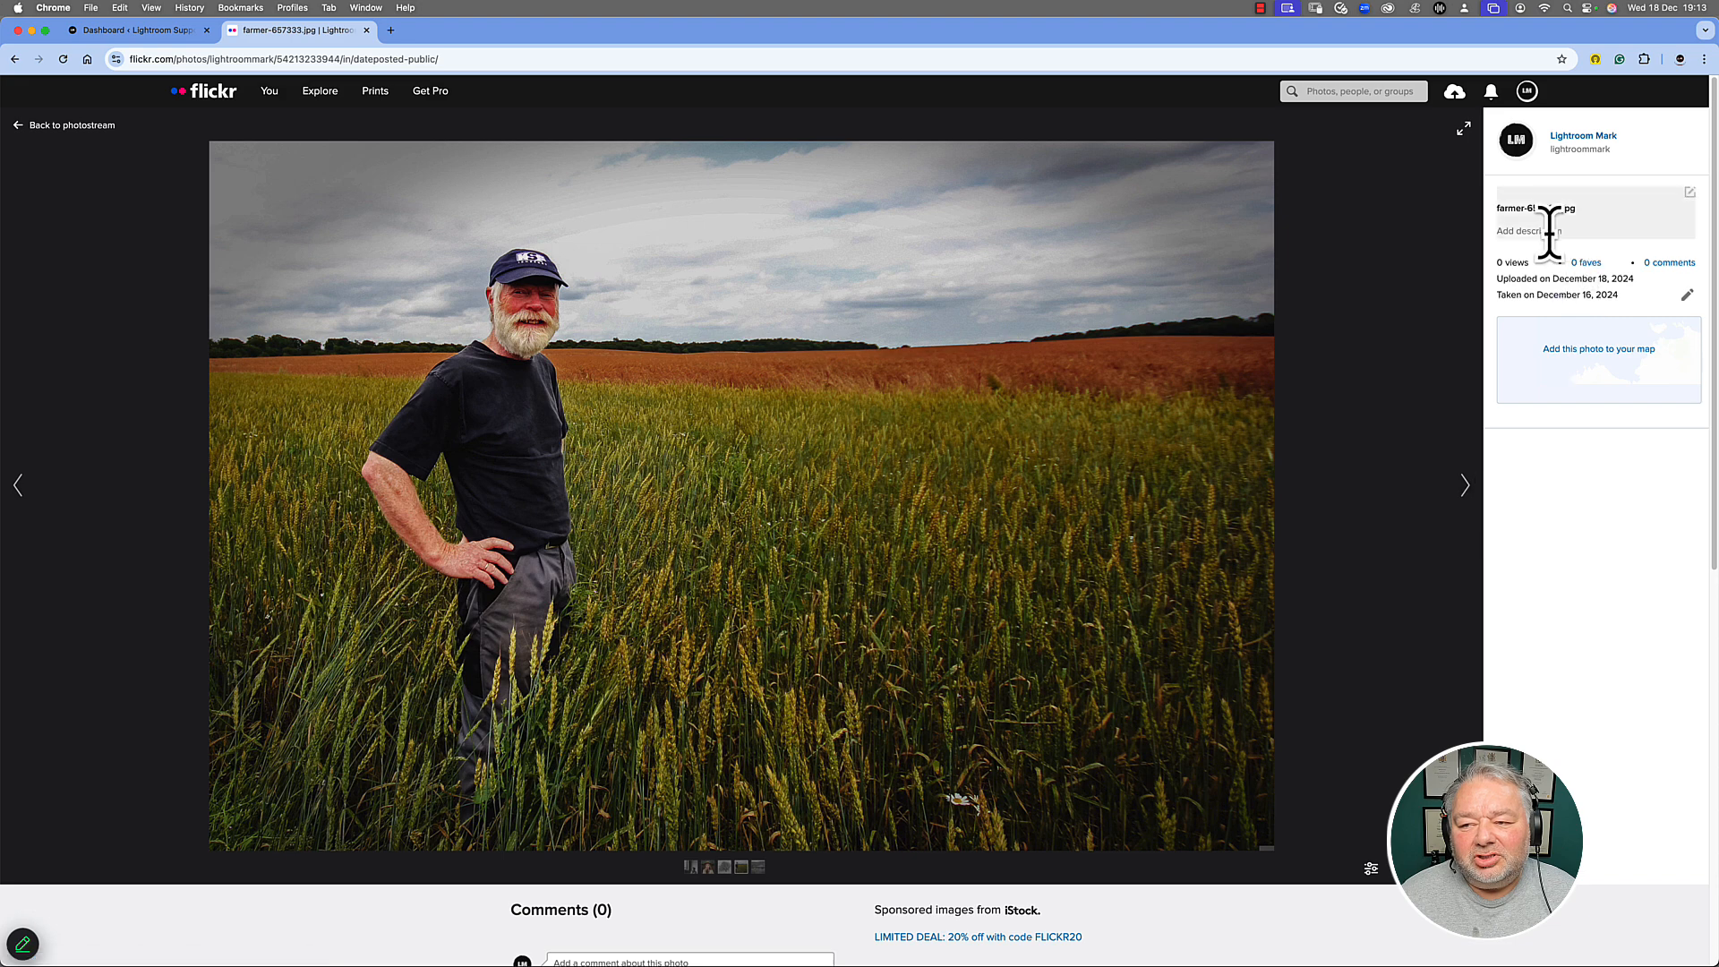
left_click(1466, 487)
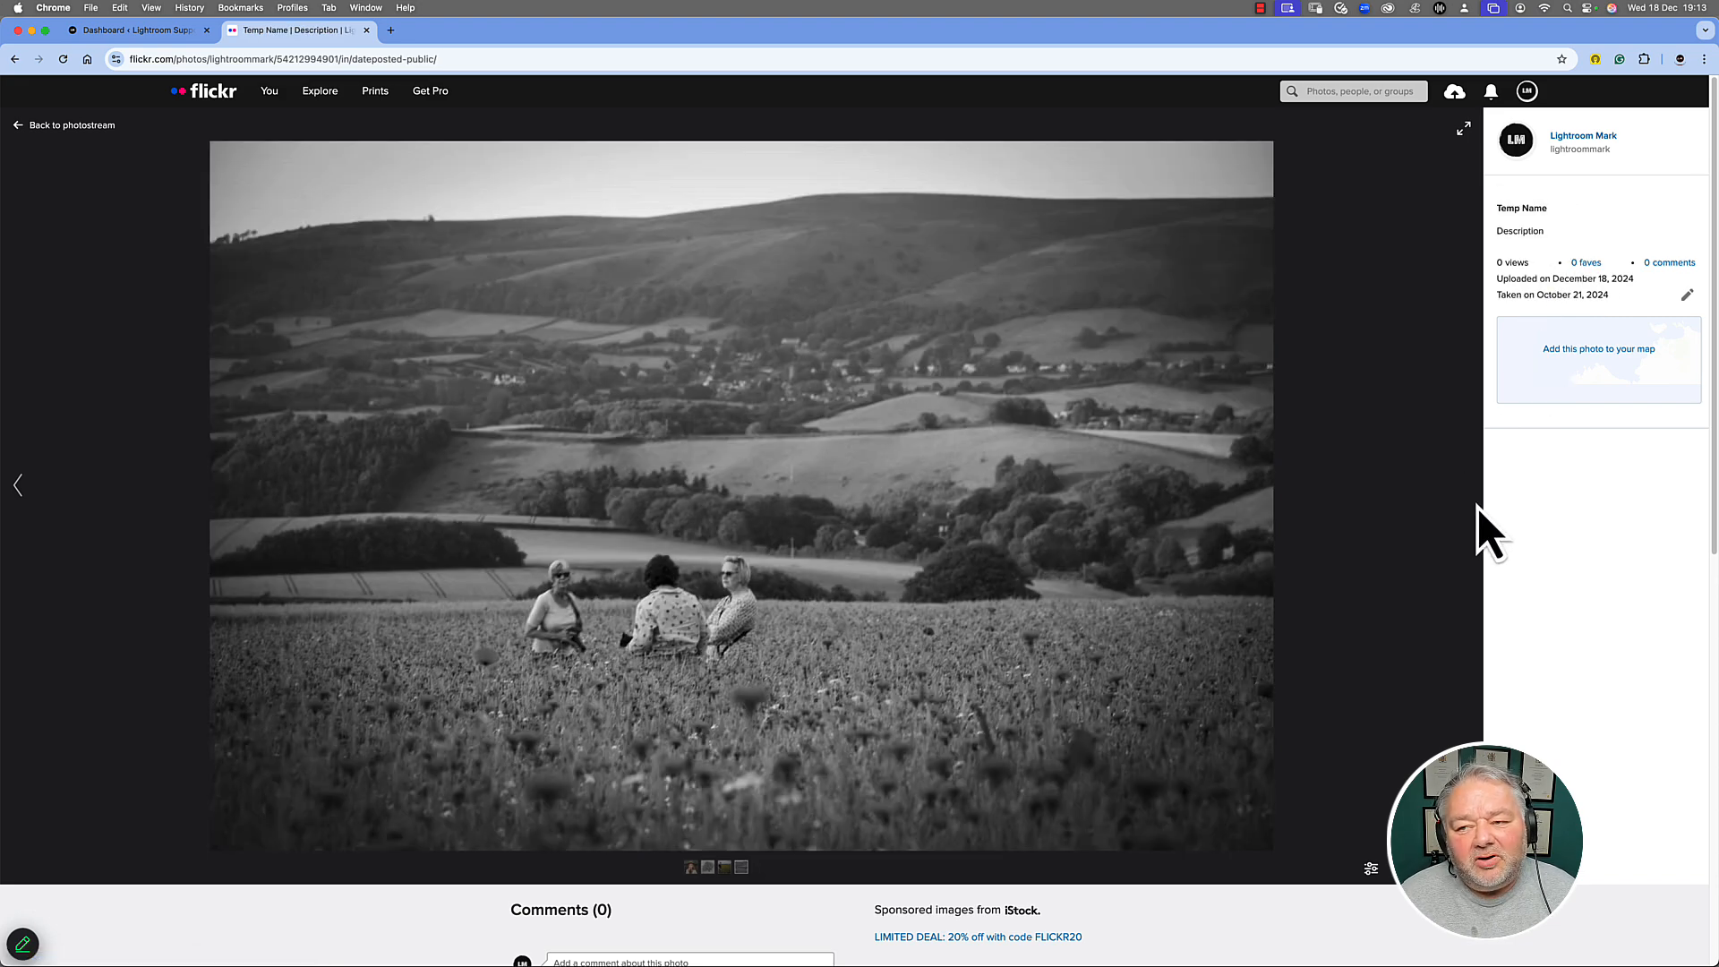
left_click(54, 127)
- Switch to Lightroom Classic and convert the published portrait of the woman in a hat to black and white in Develop
key("super+Tab")
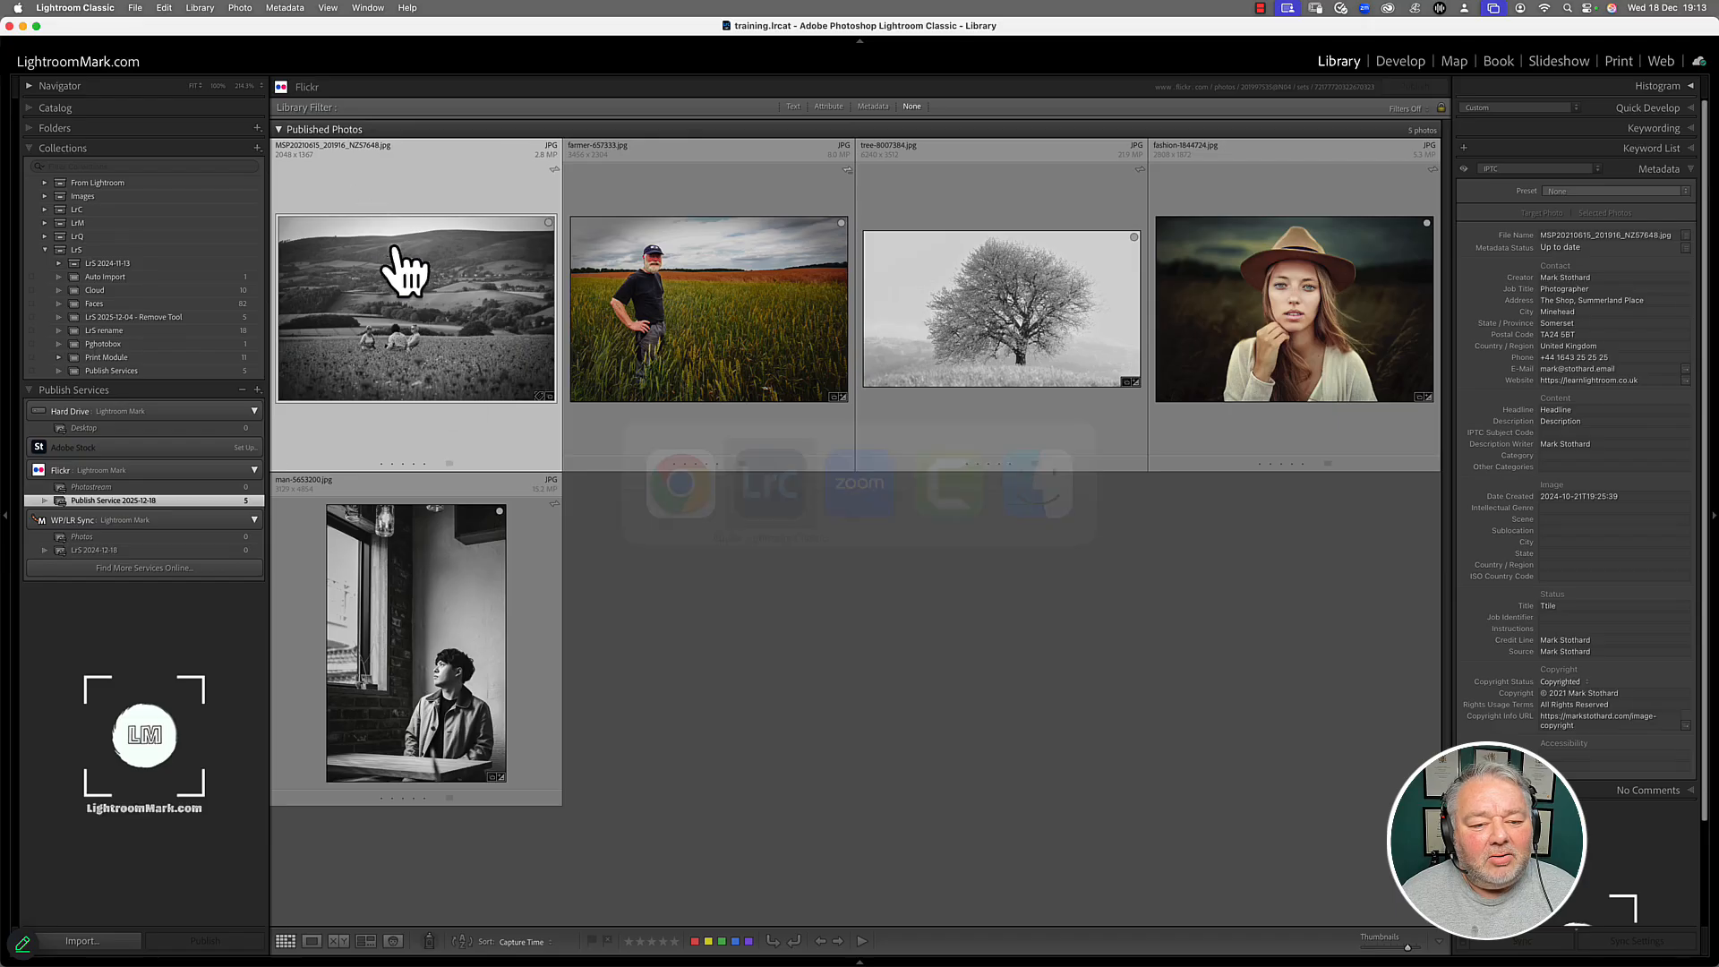
left_click(1312, 341)
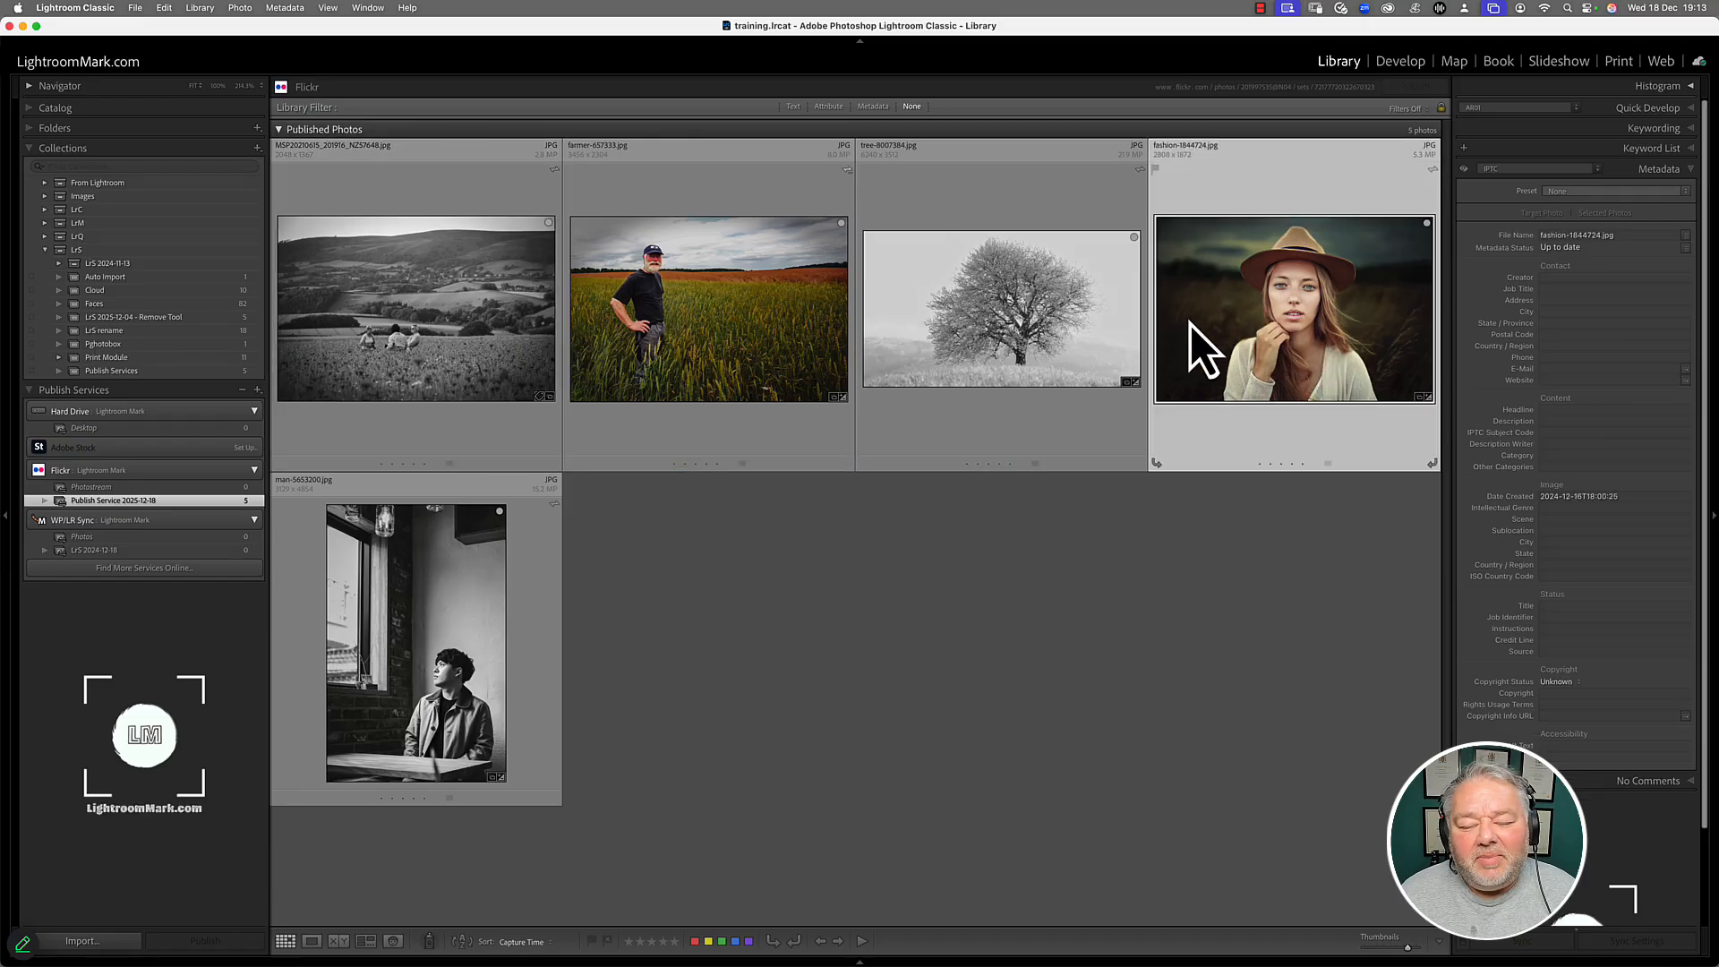
double_click(1294, 294)
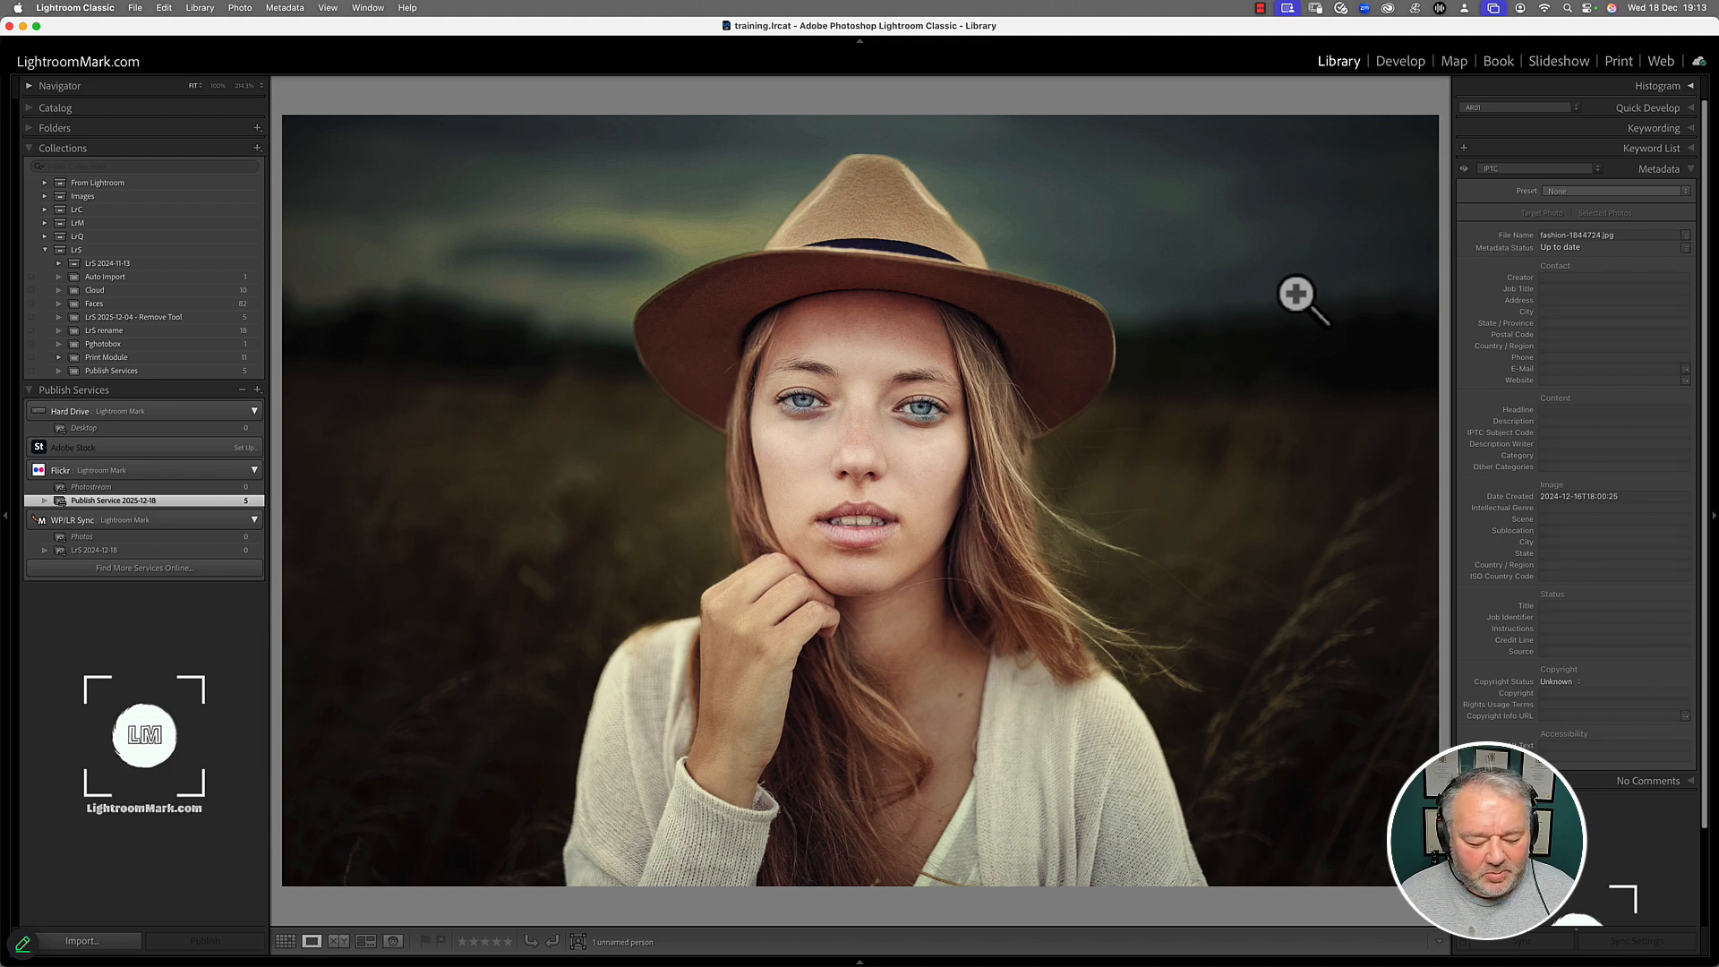
key("d")
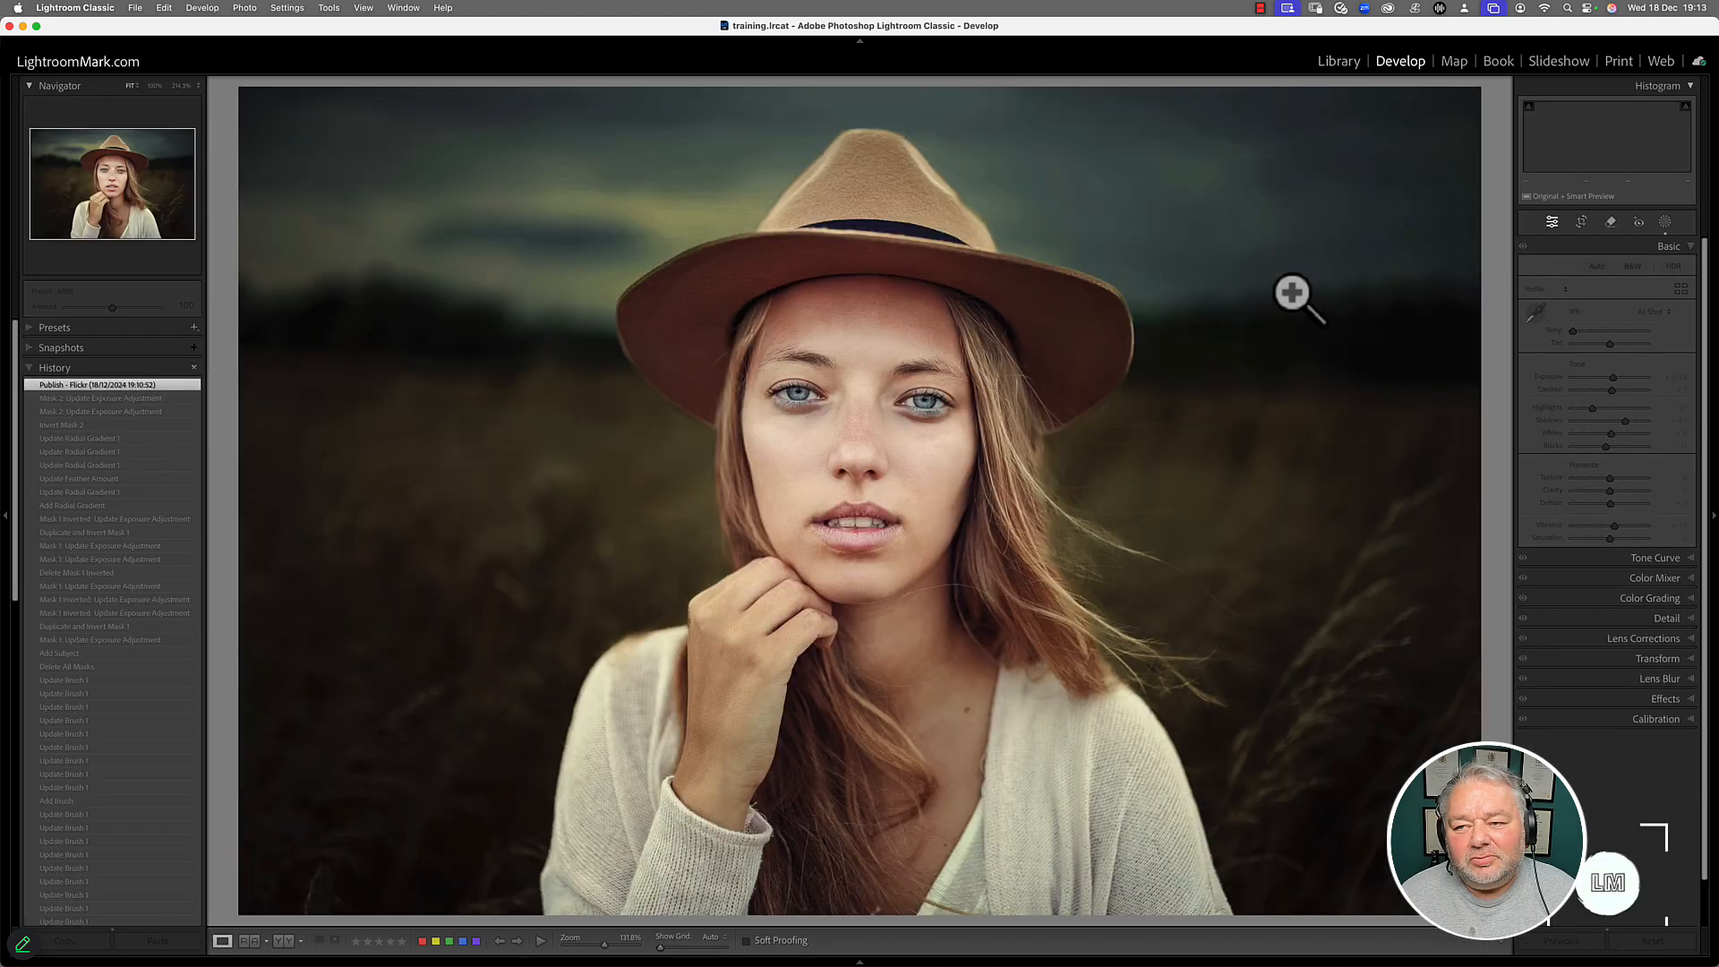
left_click(1633, 267)
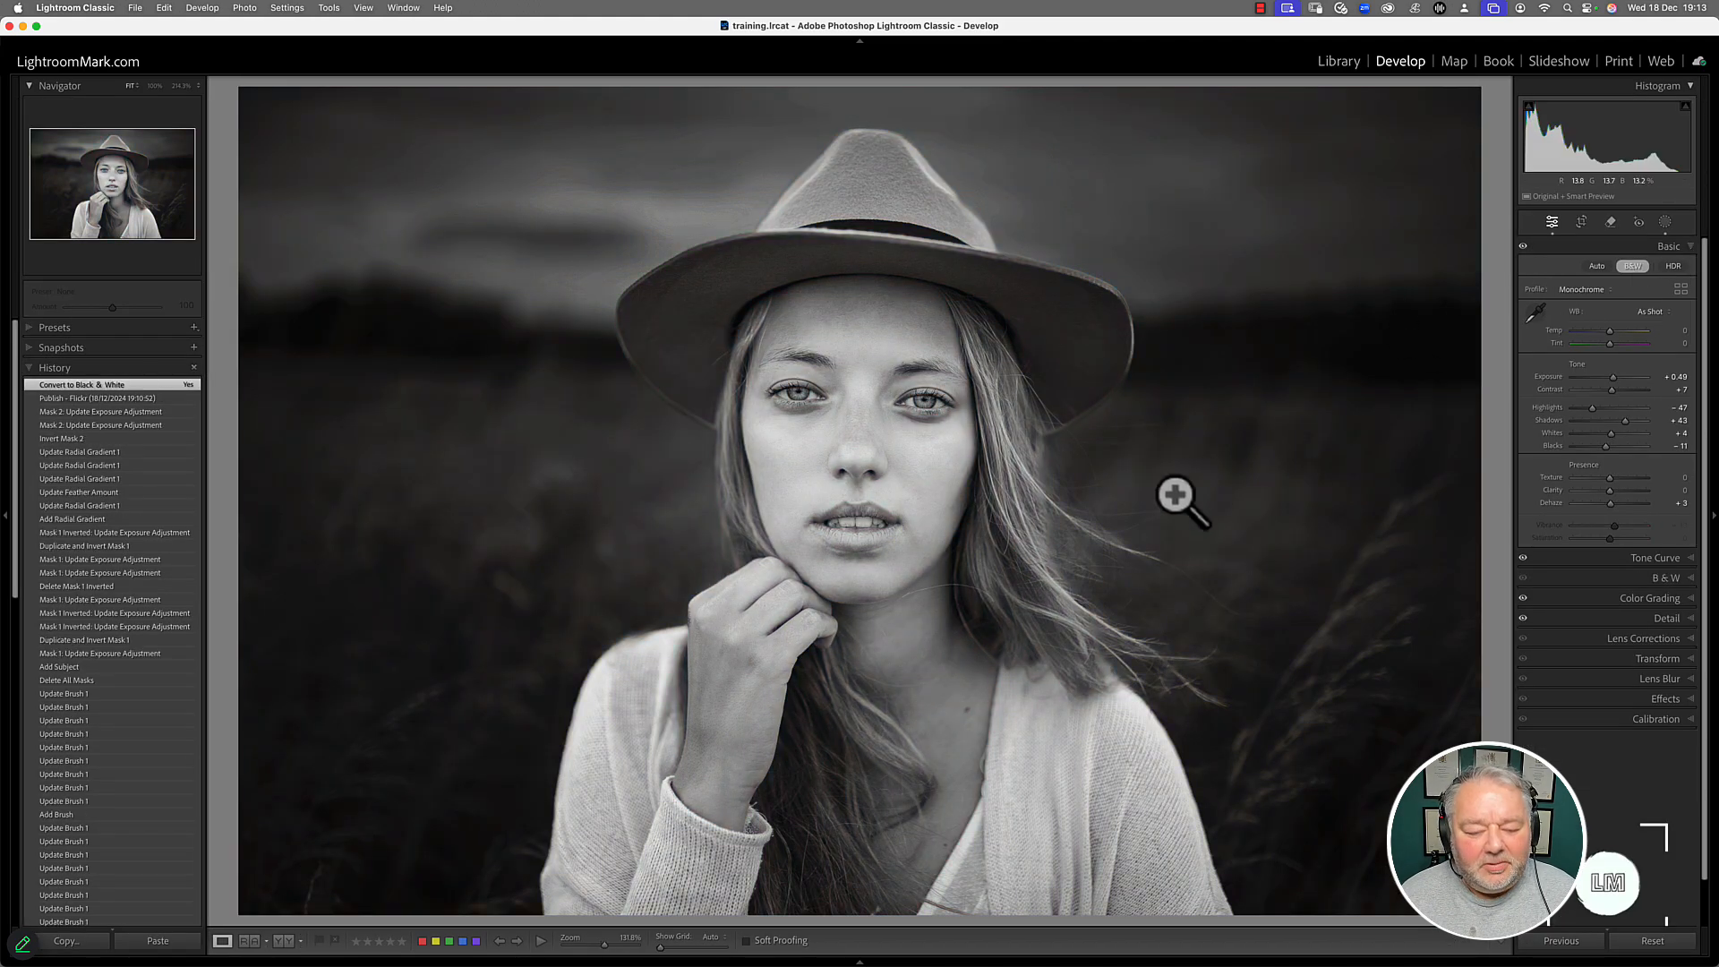
- Return to the album grid and republish the black-and-white portrait to Flickr with the Replace option
key("g")
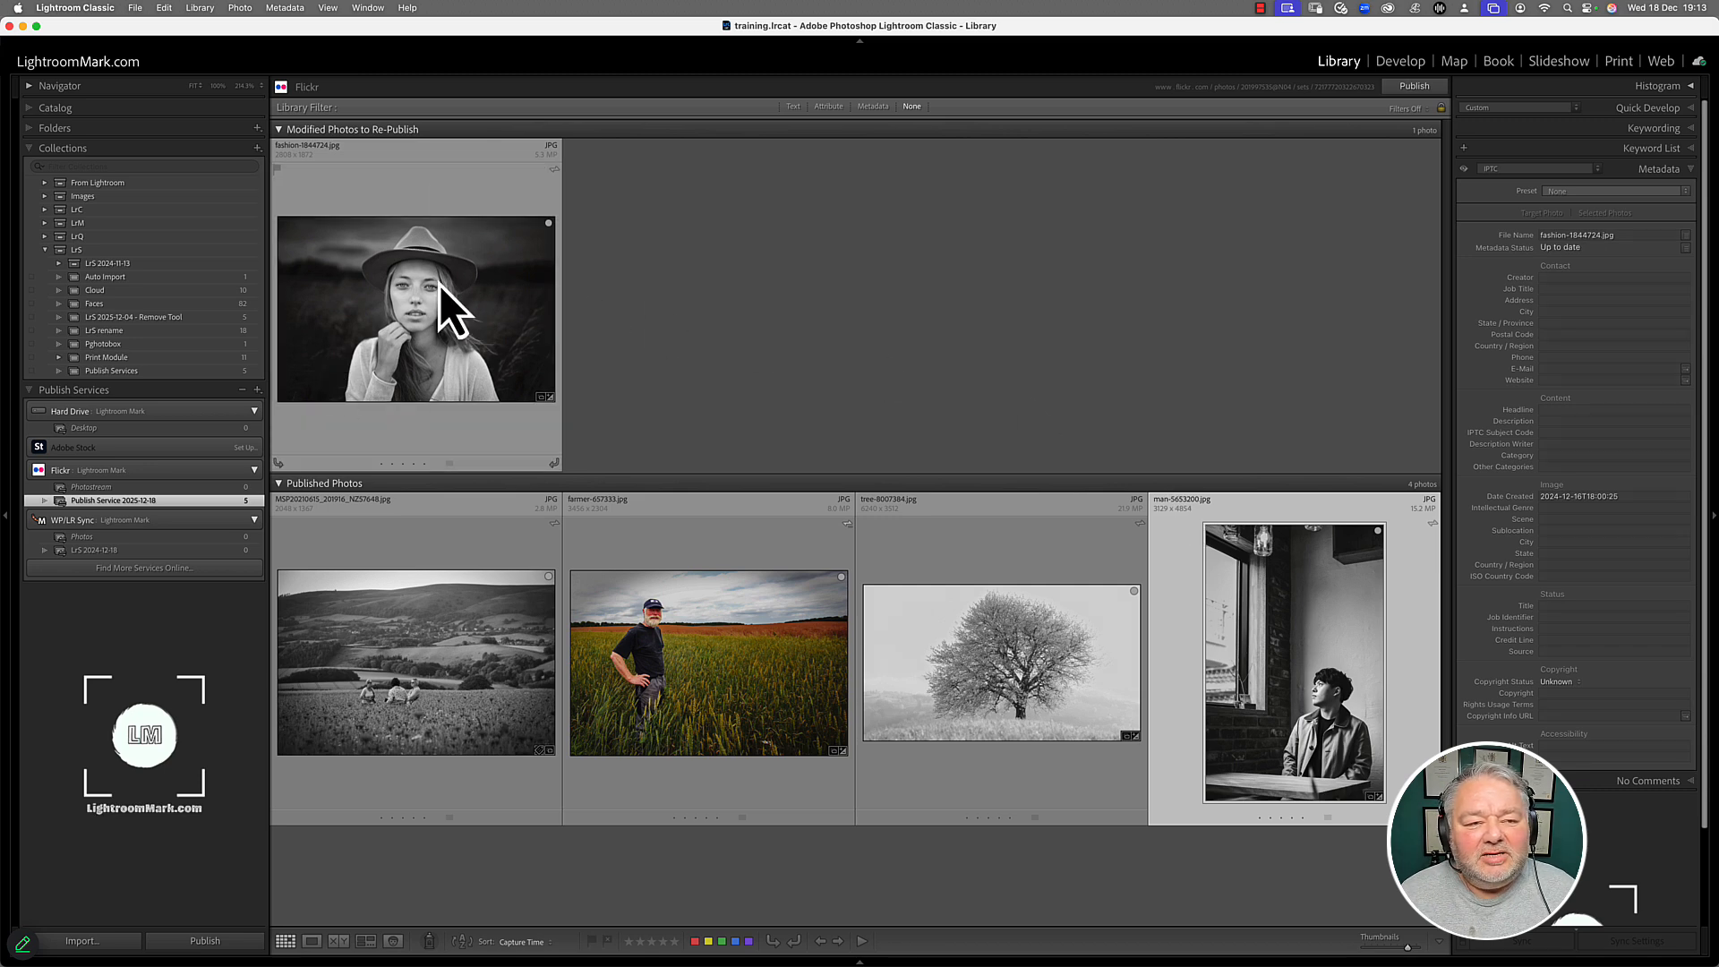
left_click(1415, 87)
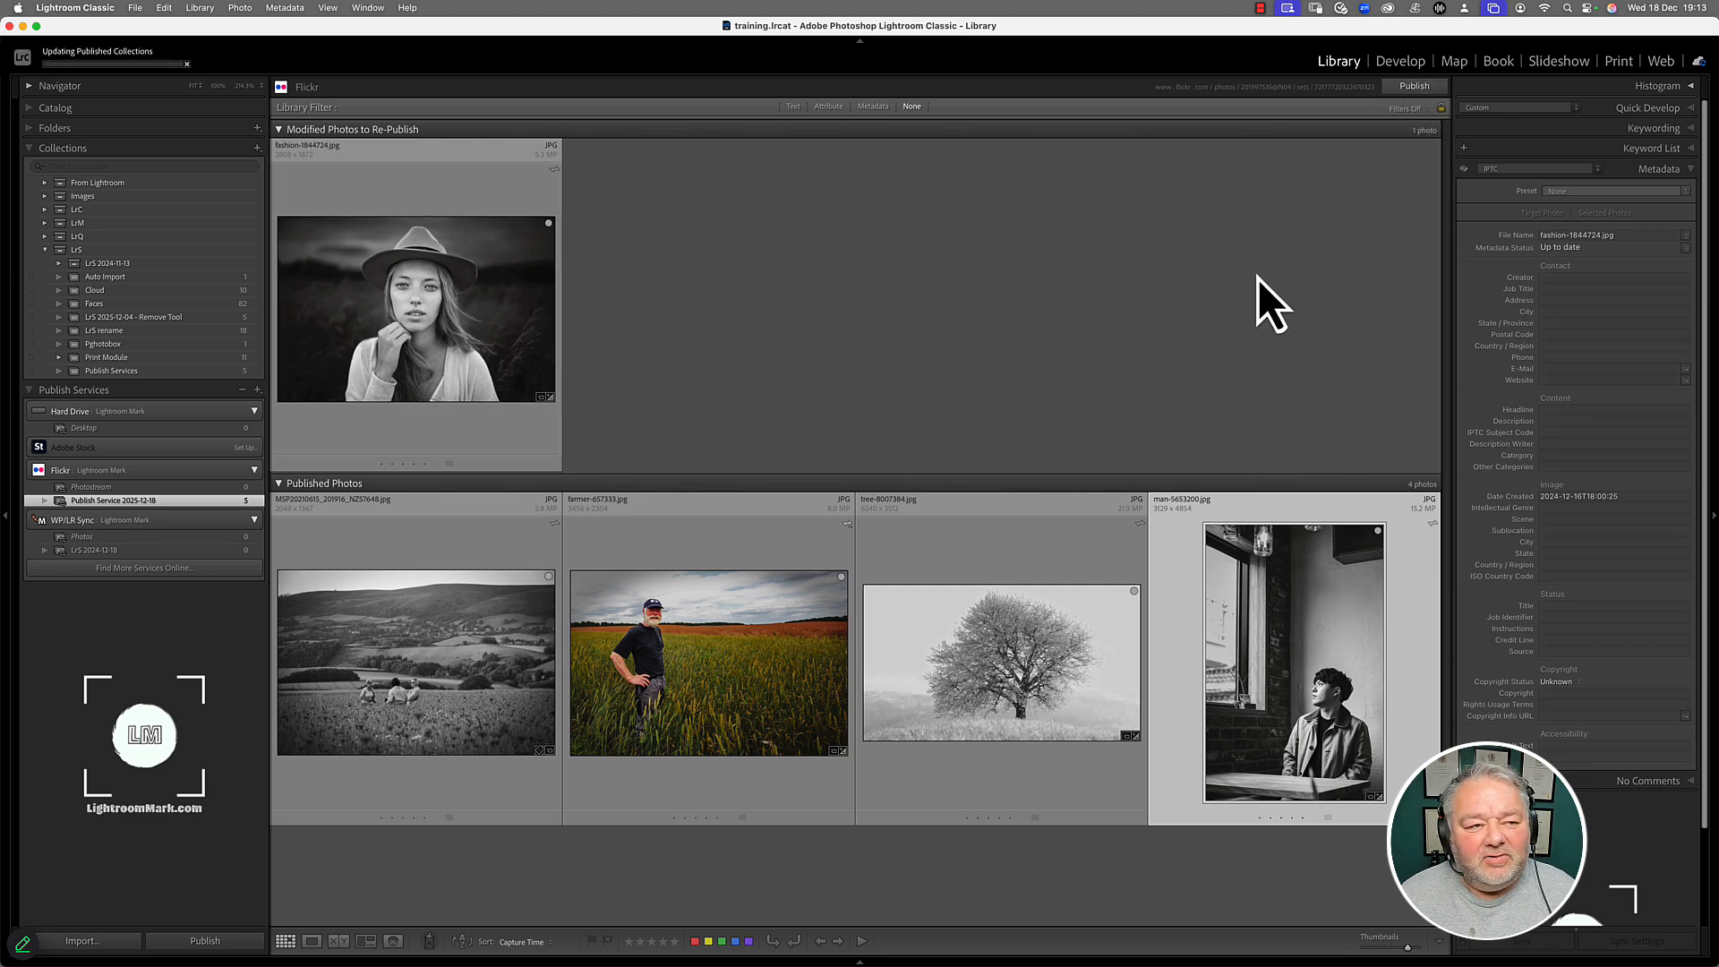
left_click(936, 330)
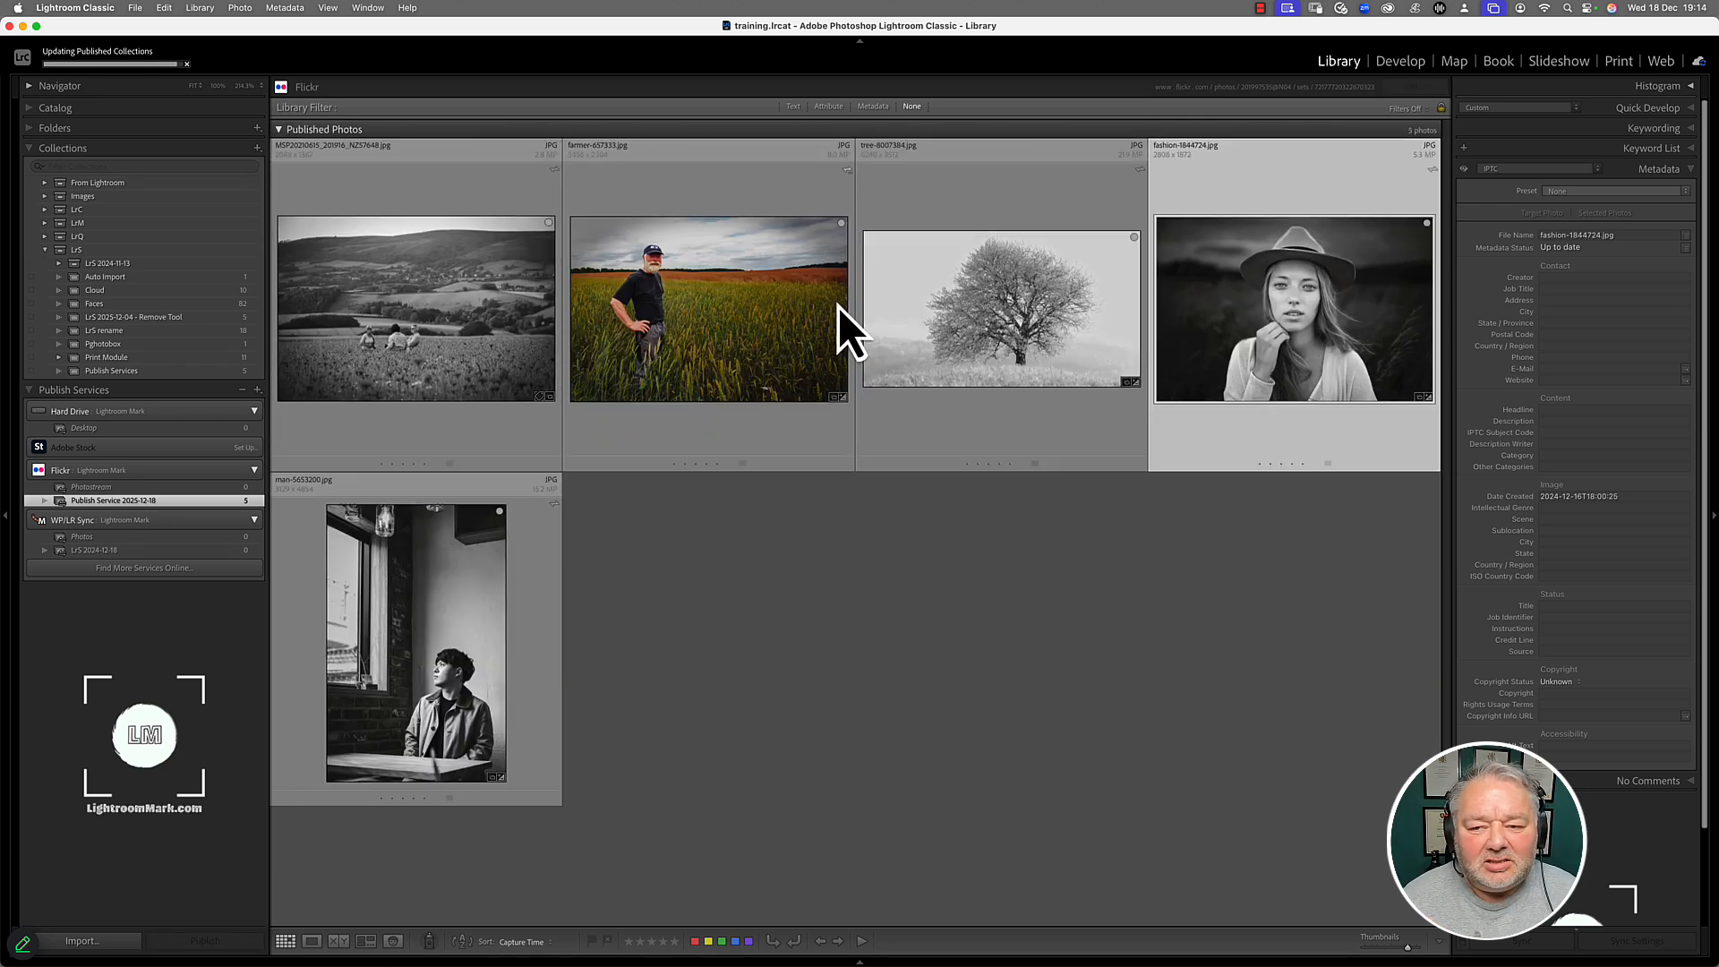
- Switch to Flickr in Chrome, reload the photostream, check the portrait of the woman in a hat, and return to the photostream
key("super+Tab")
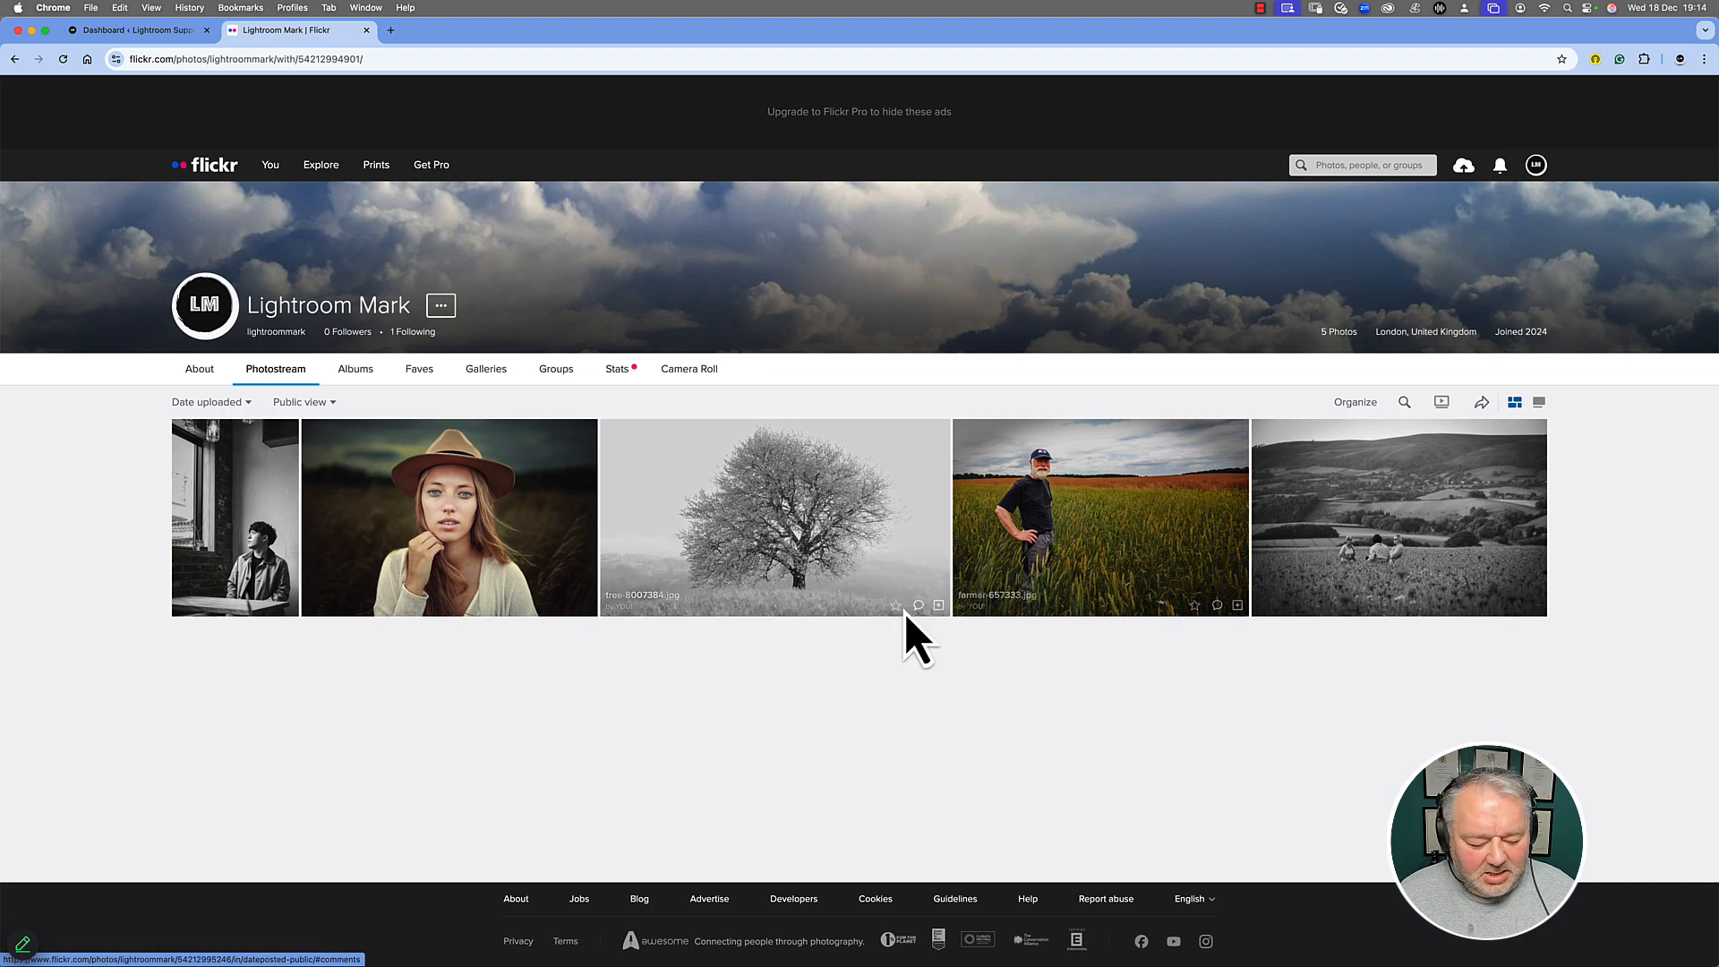
key("super+r")
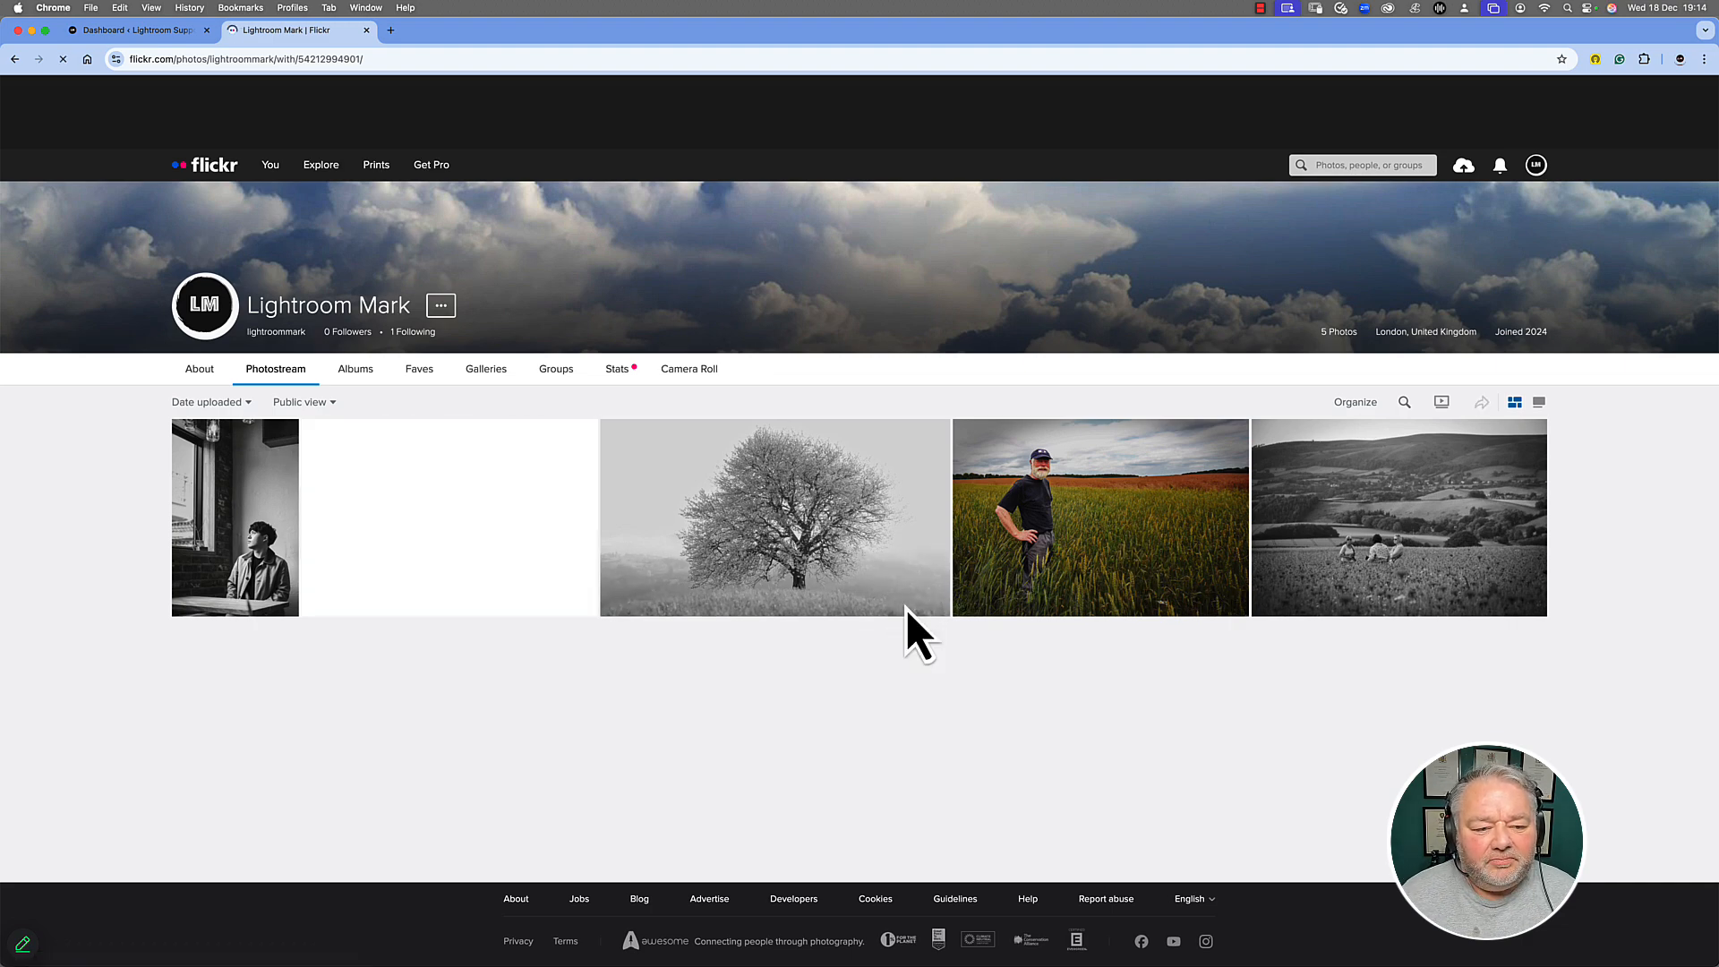
left_click(463, 537)
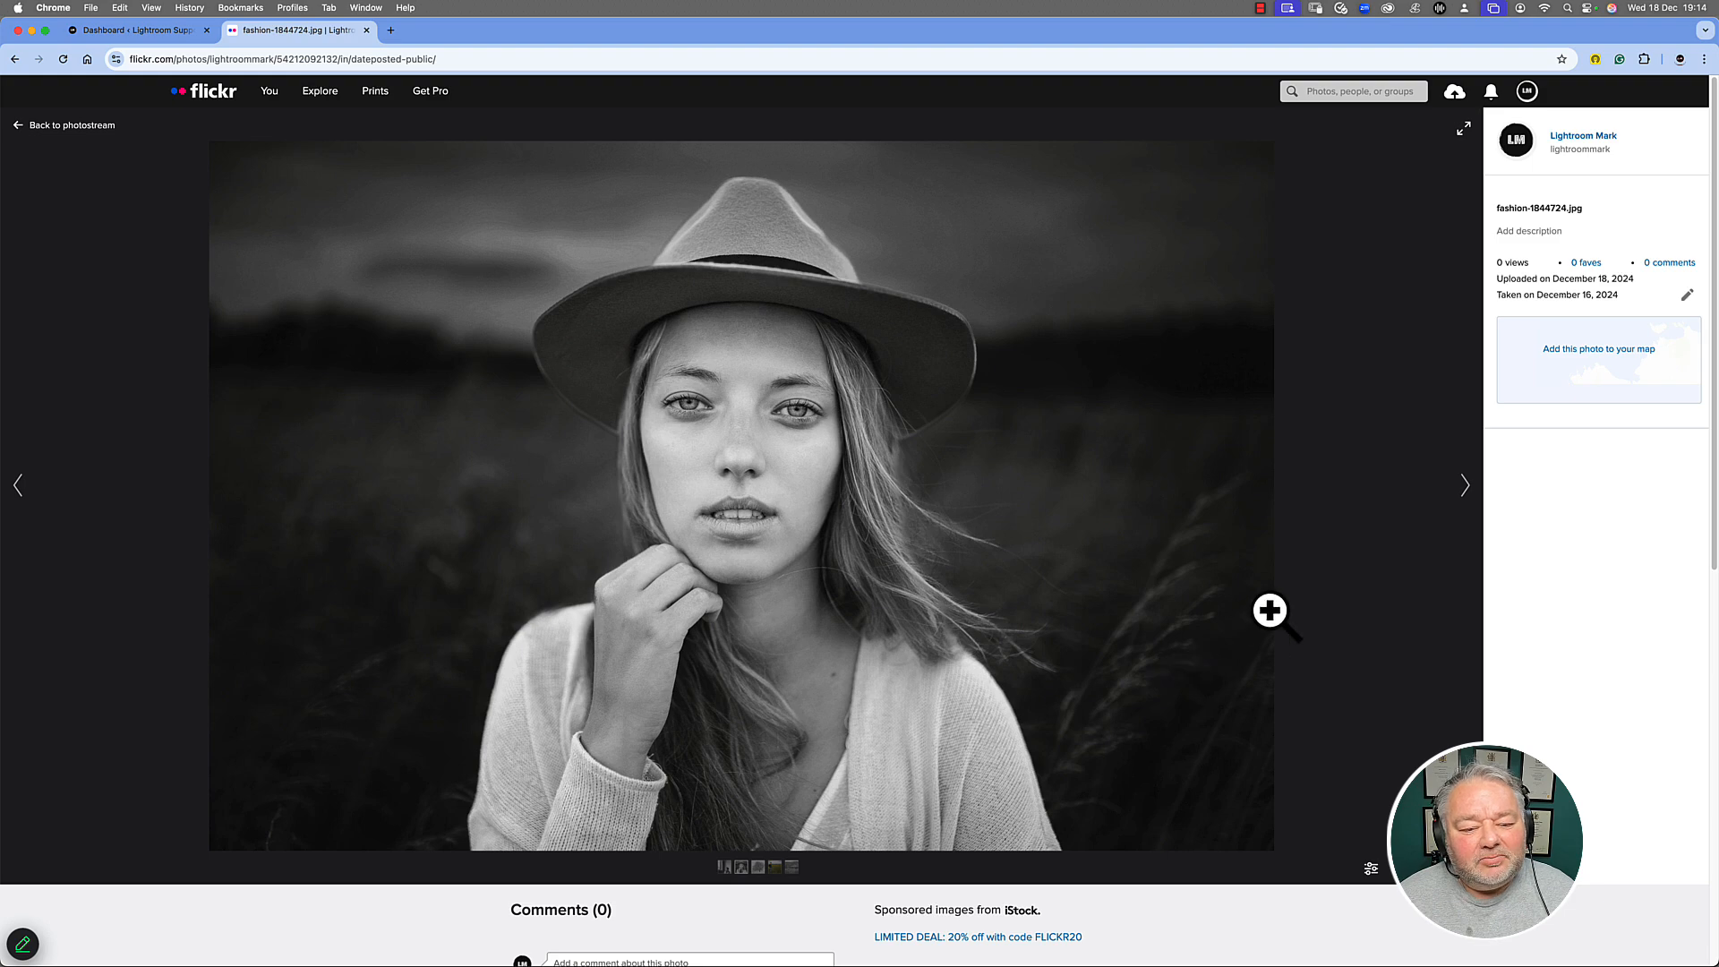
left_click(86, 125)
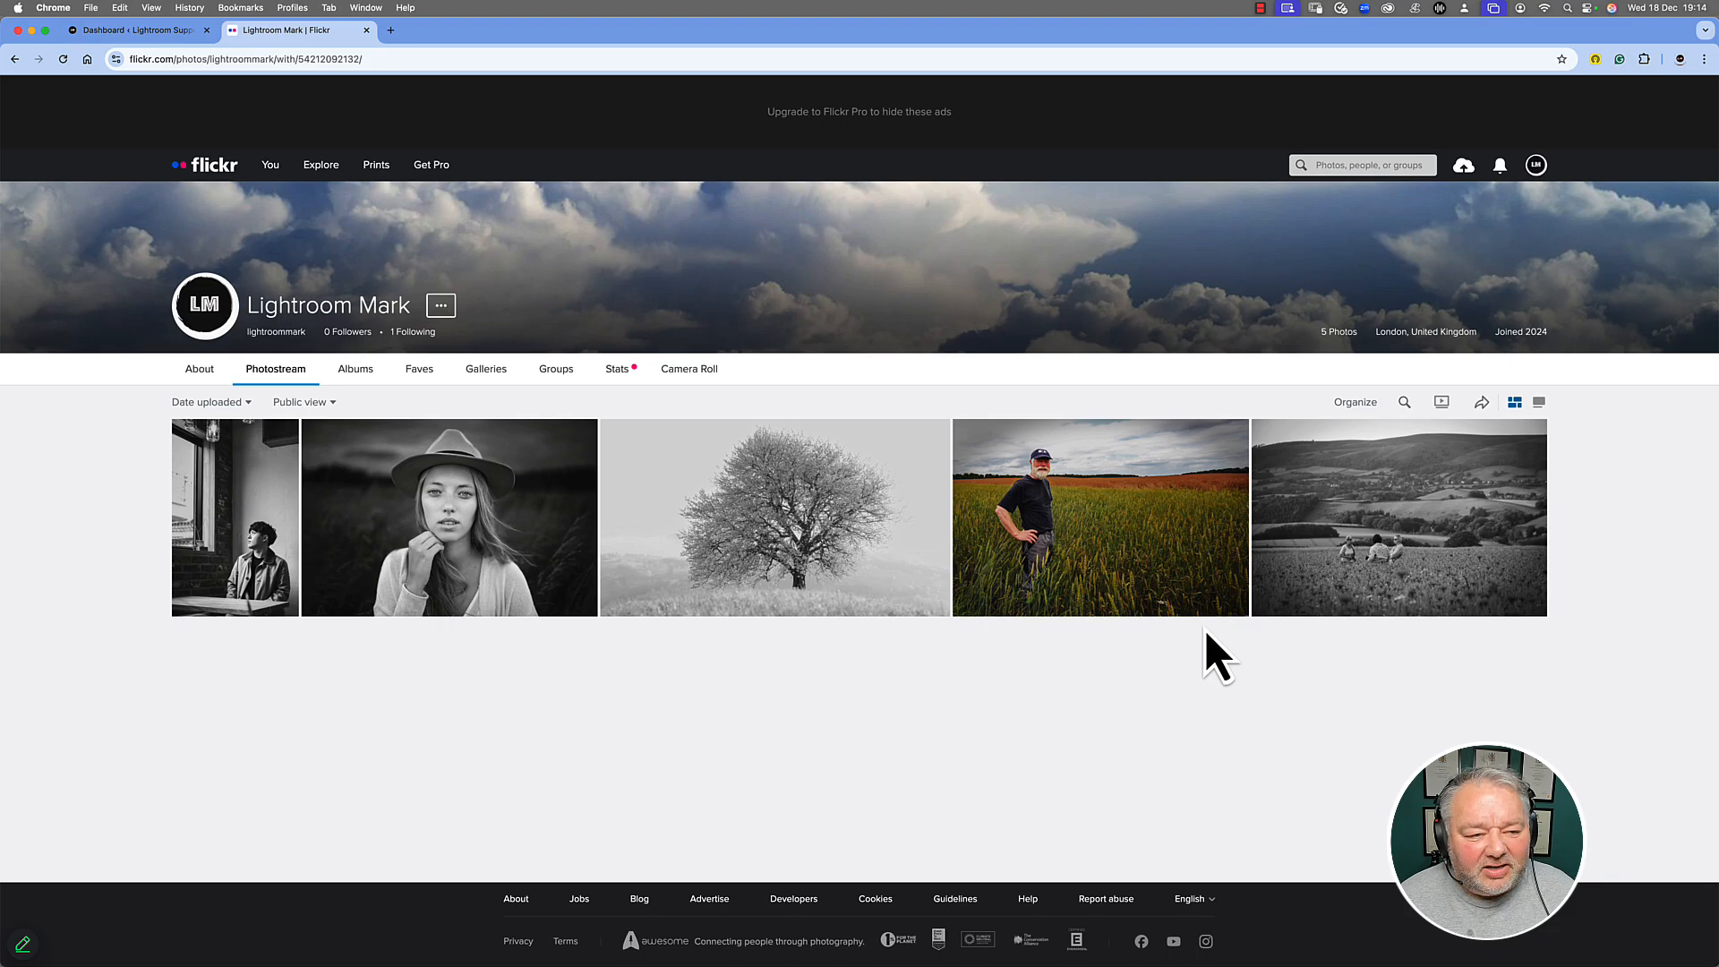
- Switch to Lightroom Classic and open the Flickr publish service settings, keeping IPTC Title and Replace Existing Title as the title options
key("super+Tab")
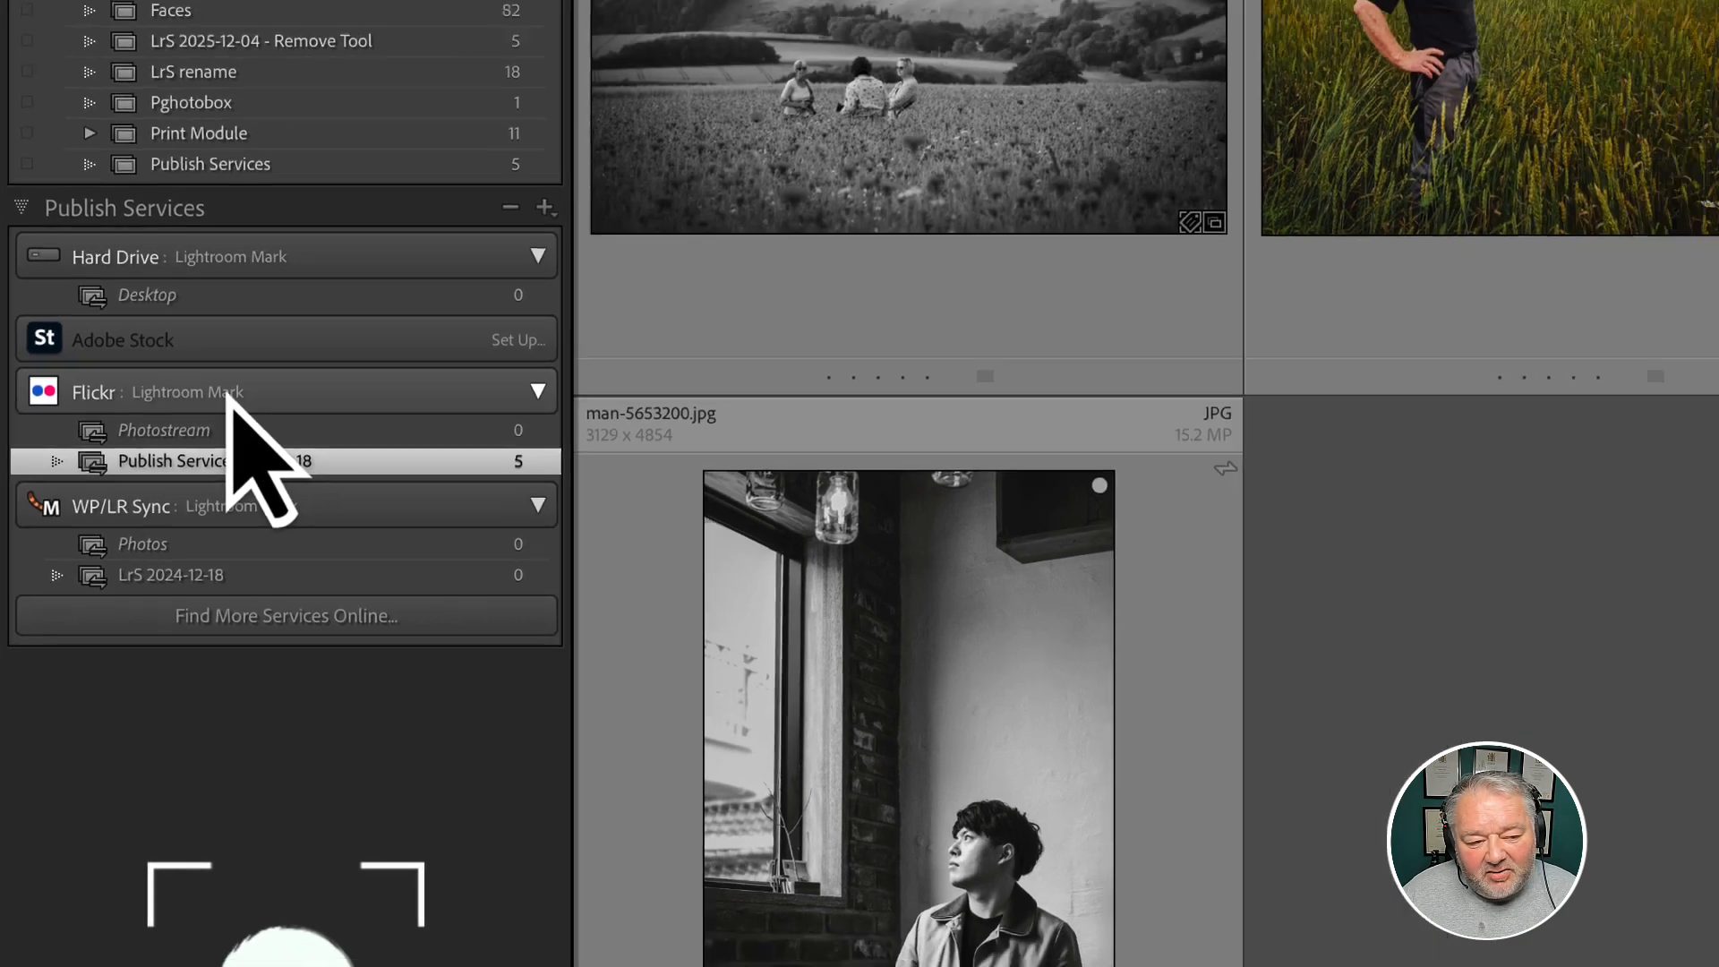
double_click(206, 351)
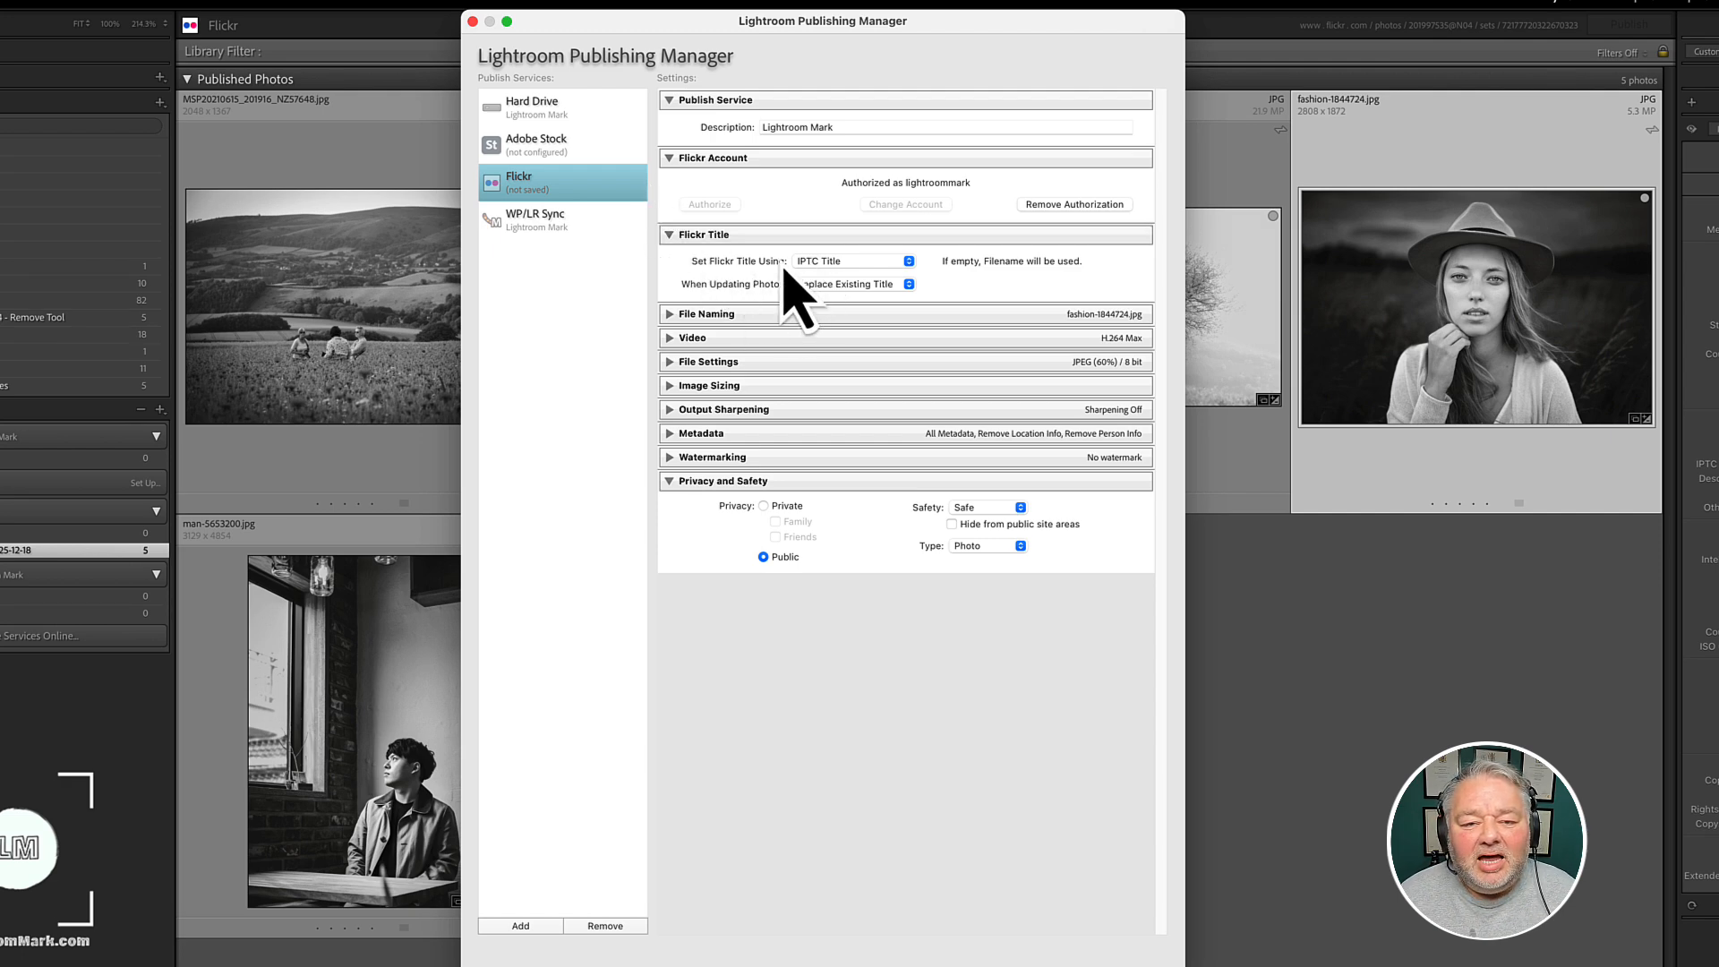
left_click(834, 265)
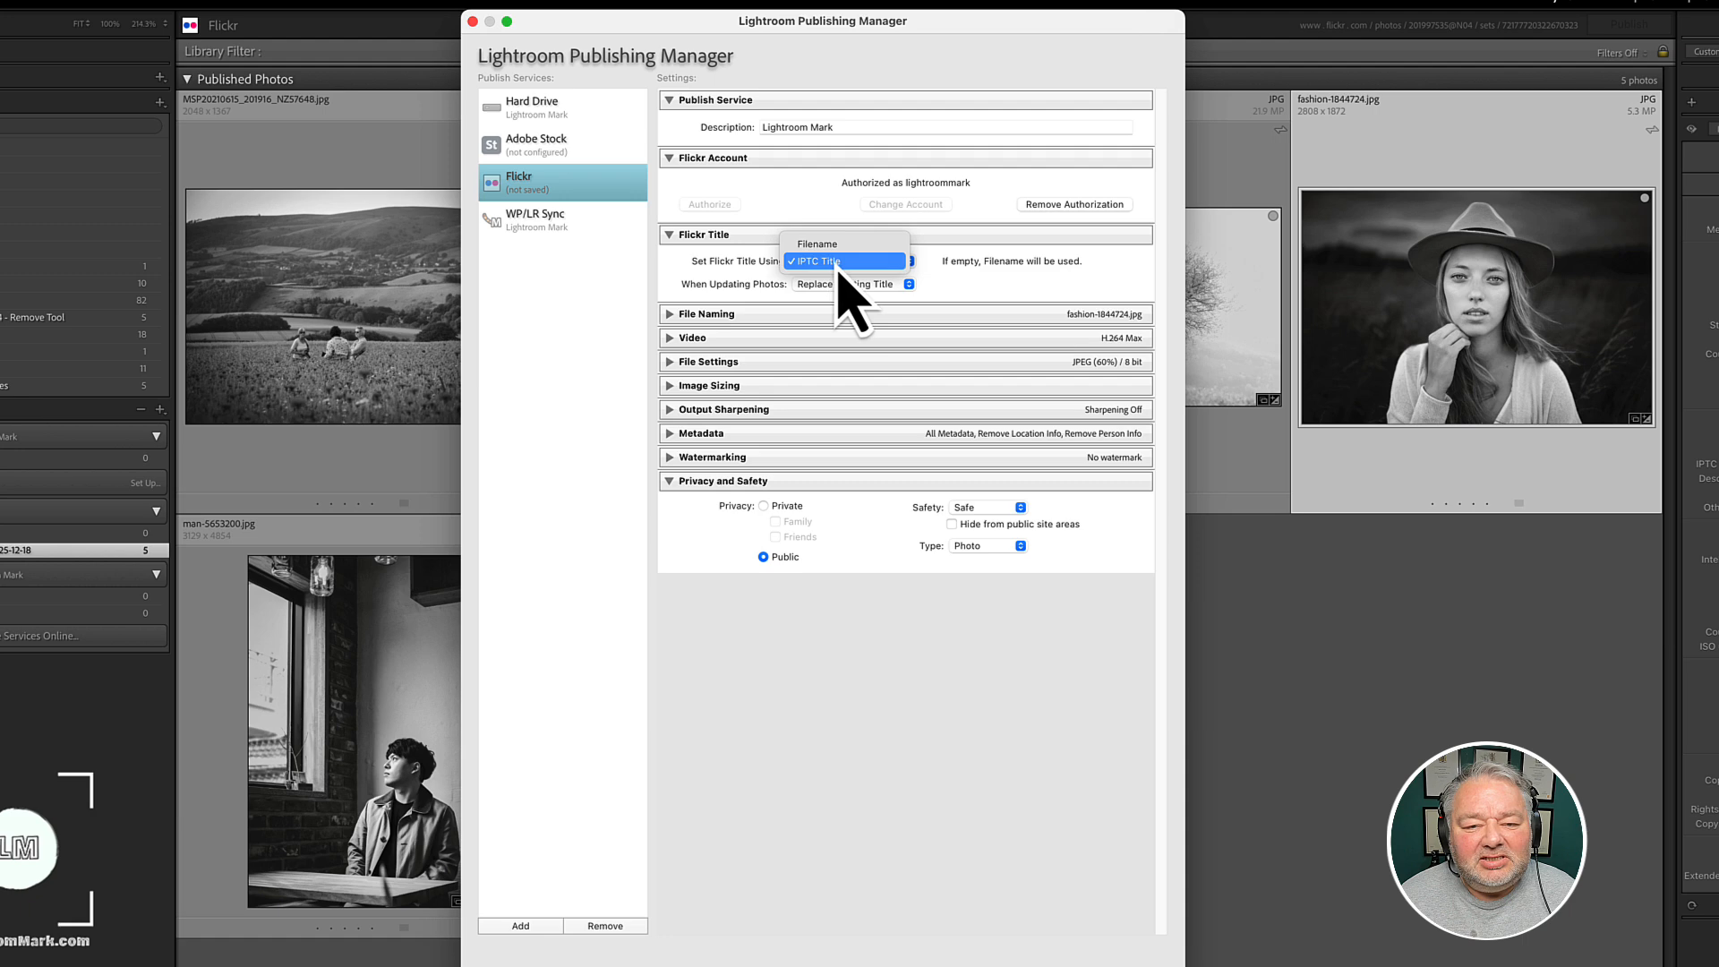
left_click(839, 266)
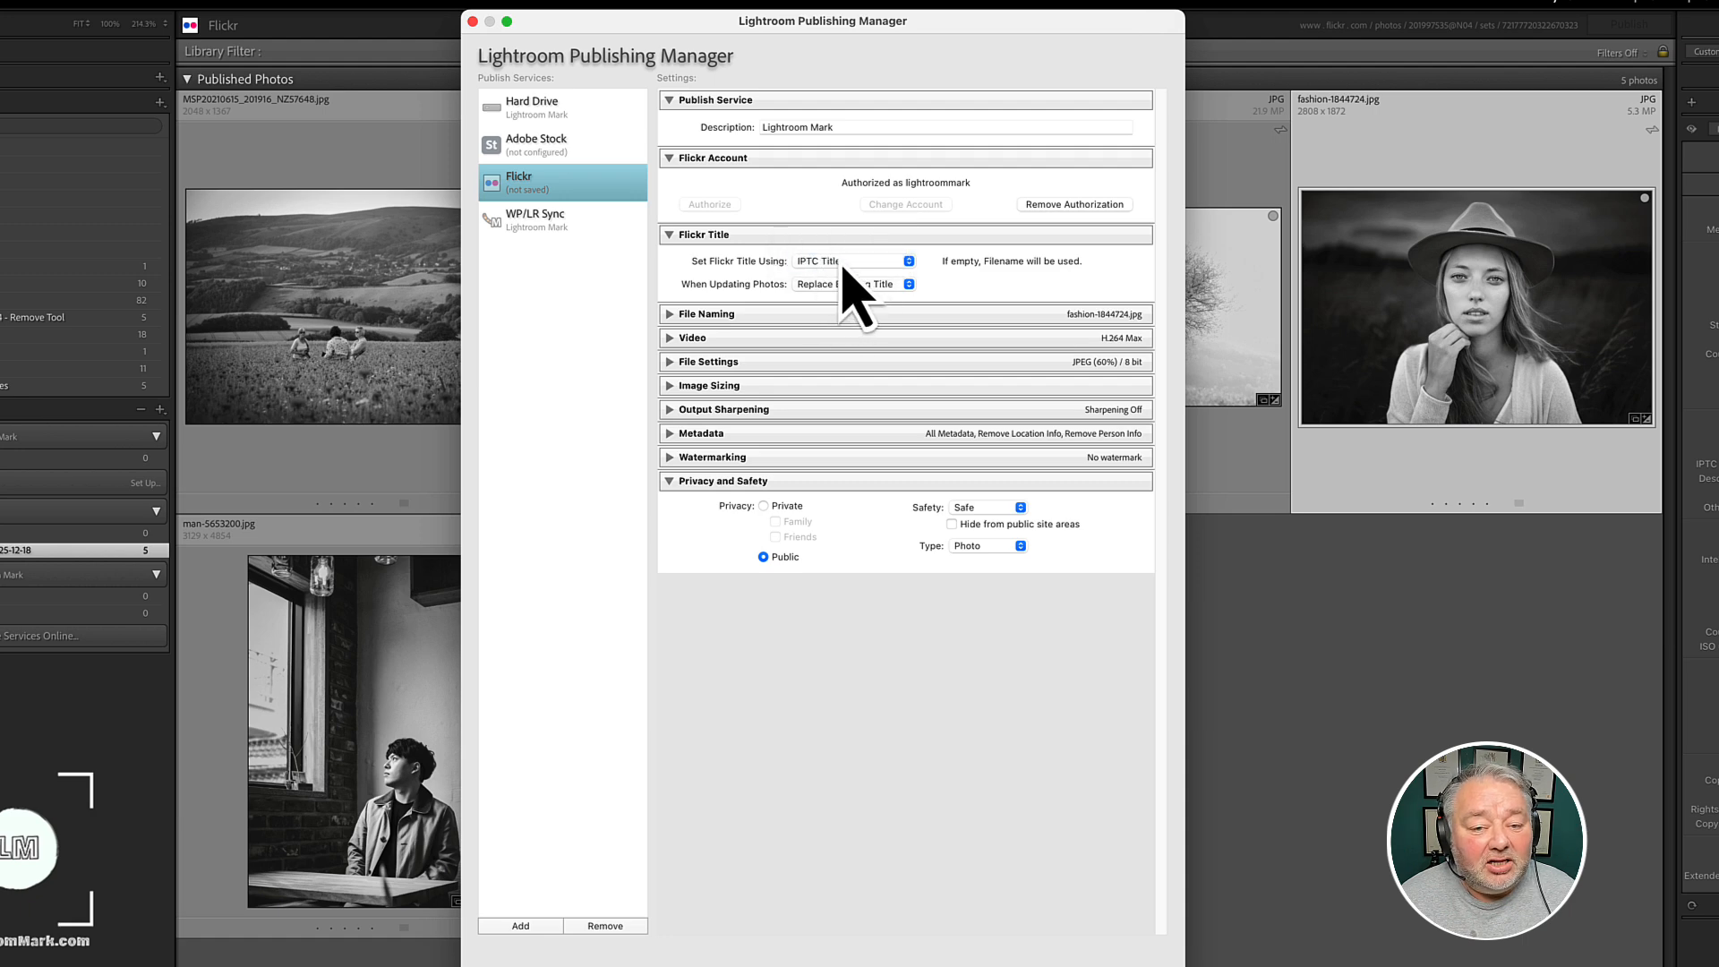
left_click(855, 285)
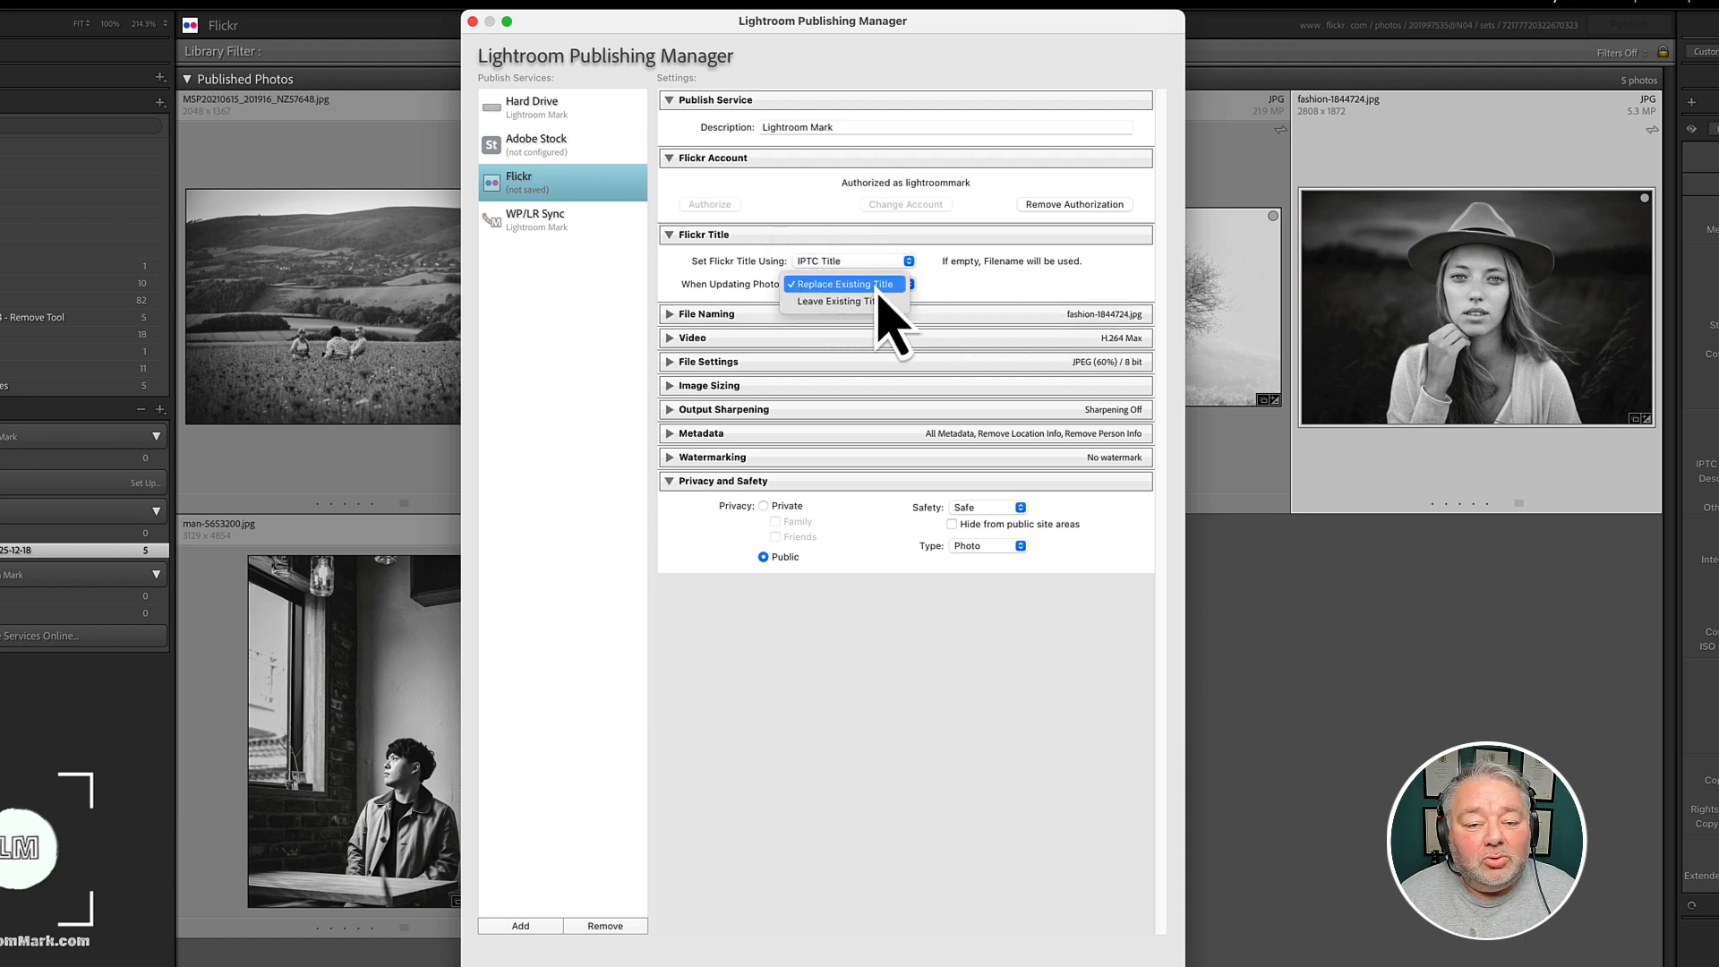
left_click(850, 286)
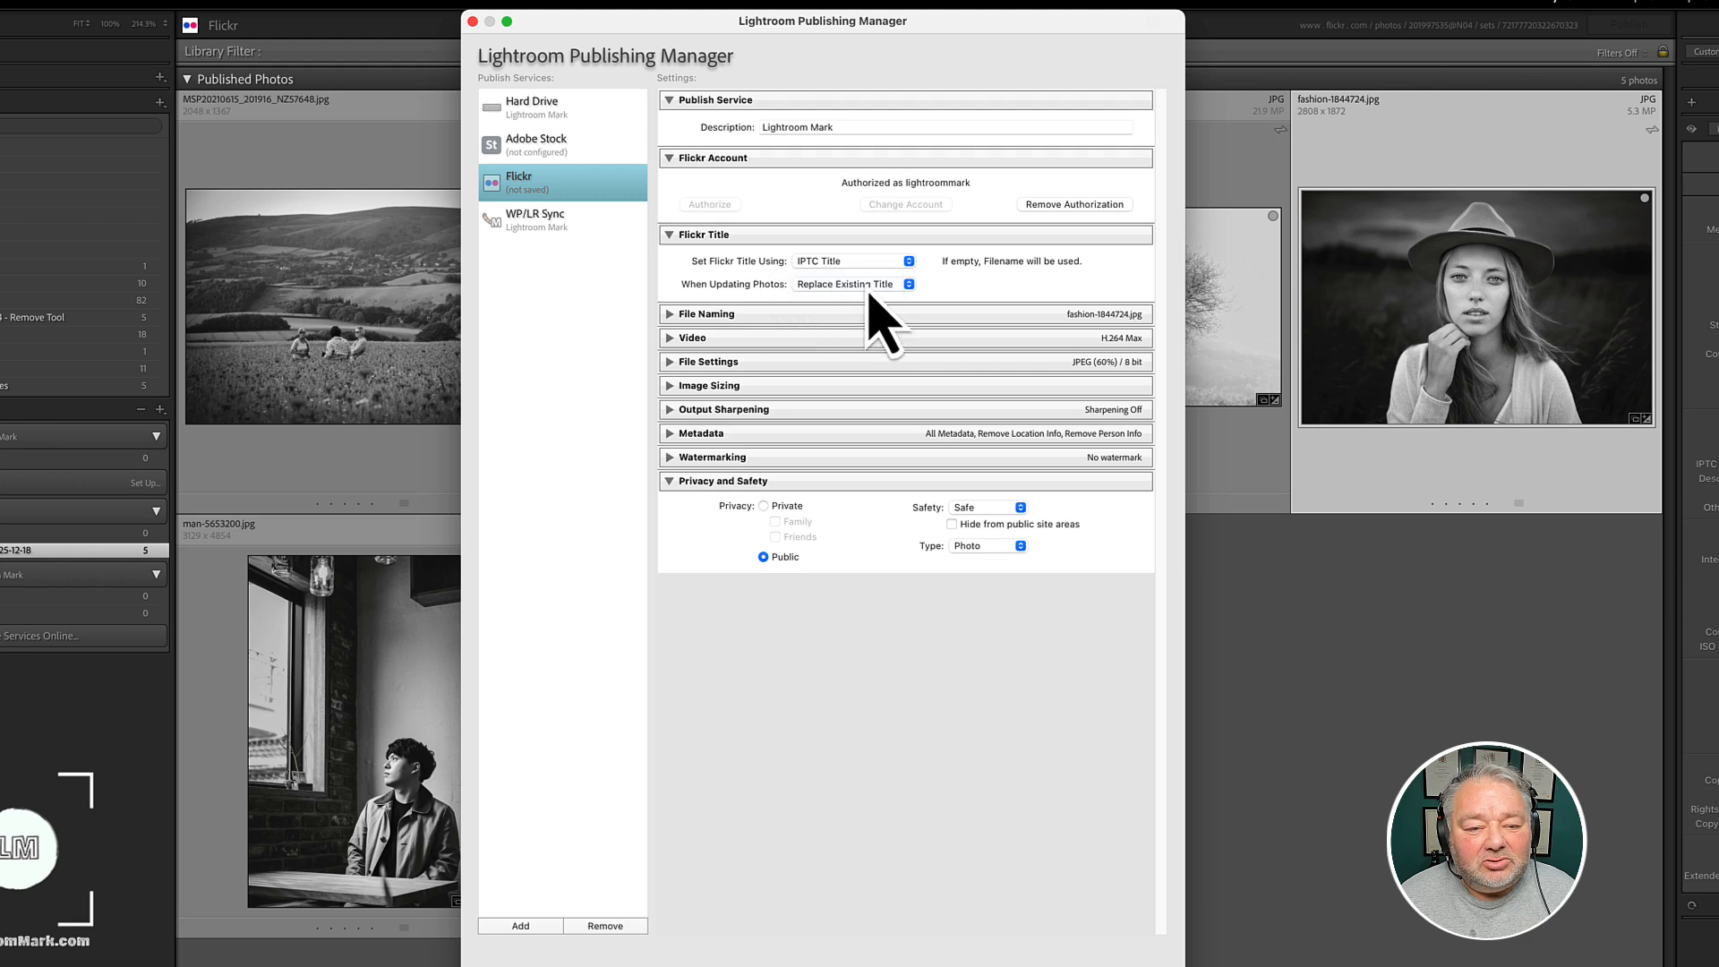
- Examine the file naming and video settings of the Flickr publish service
left_click(828, 315)
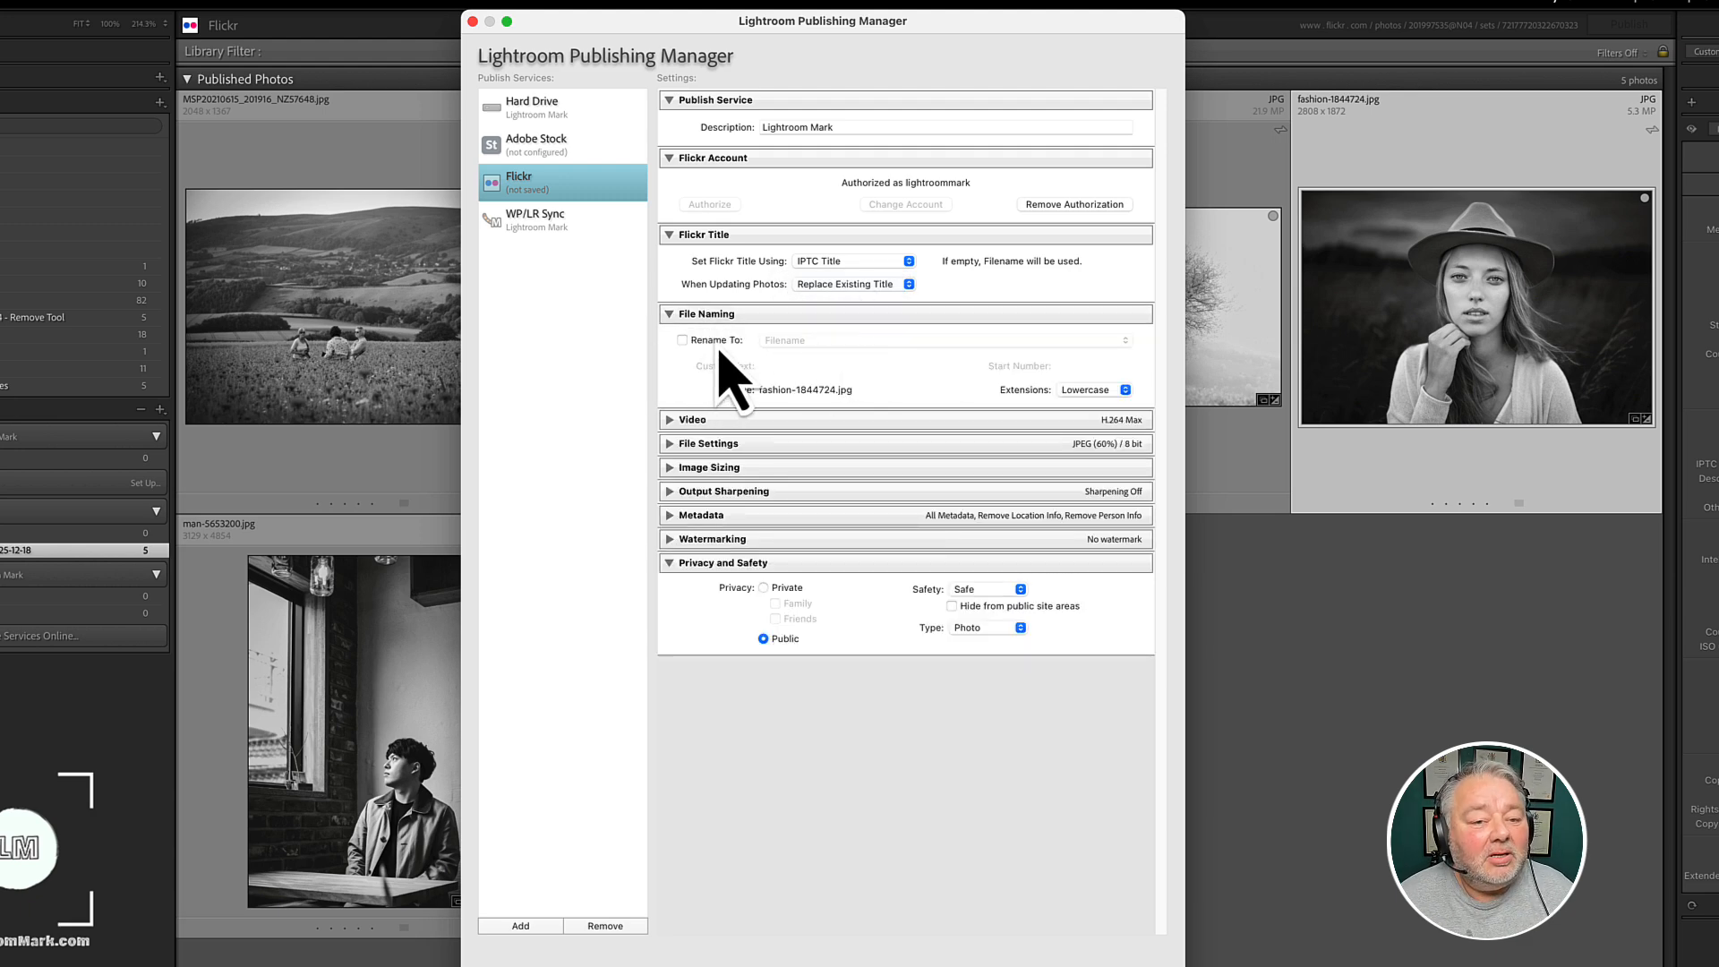
left_click(713, 321)
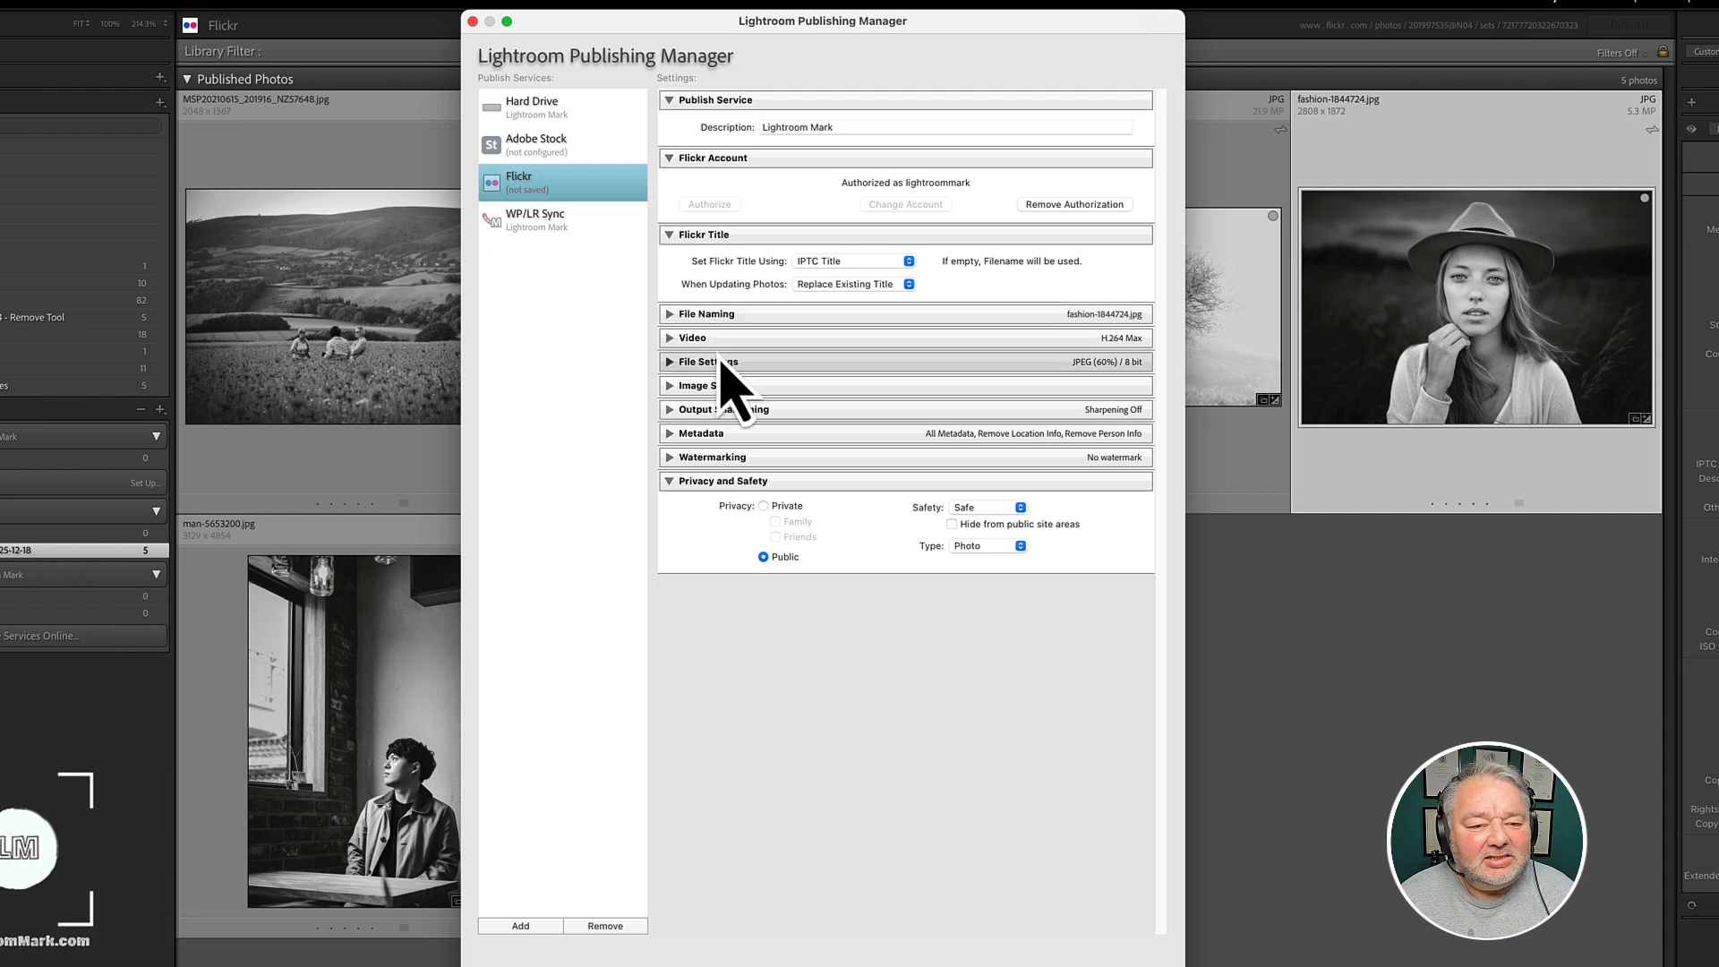
left_click(712, 340)
left_click(713, 344)
left_click(815, 343)
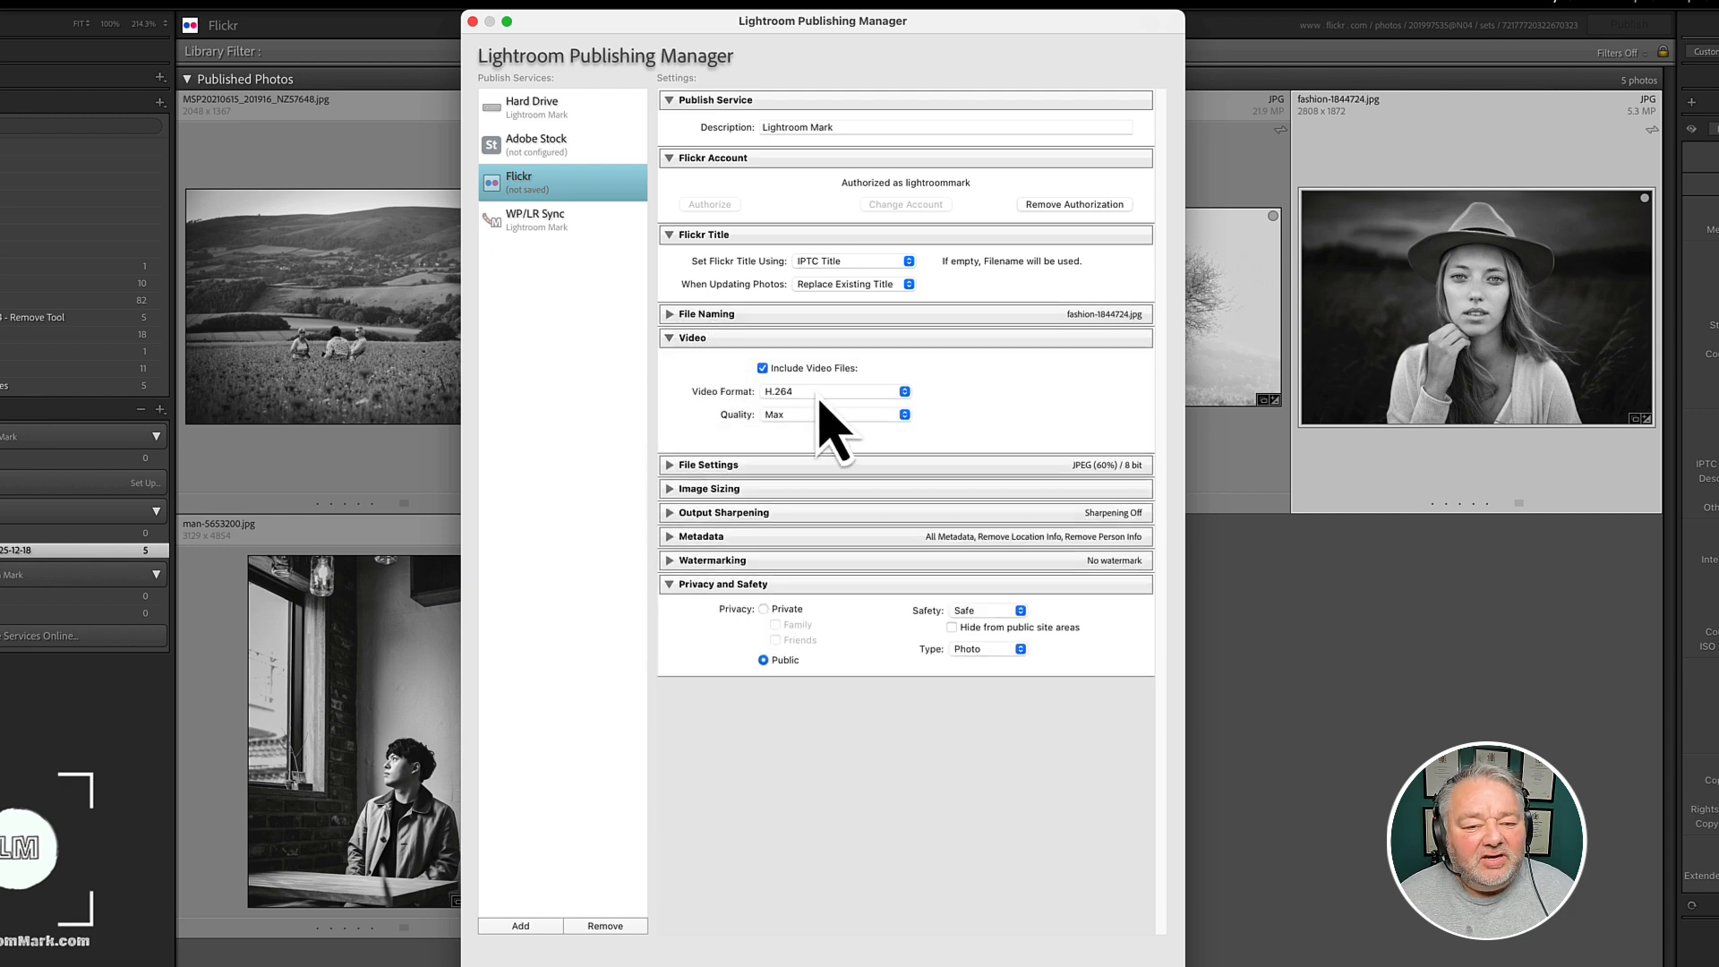
left_click(684, 341)
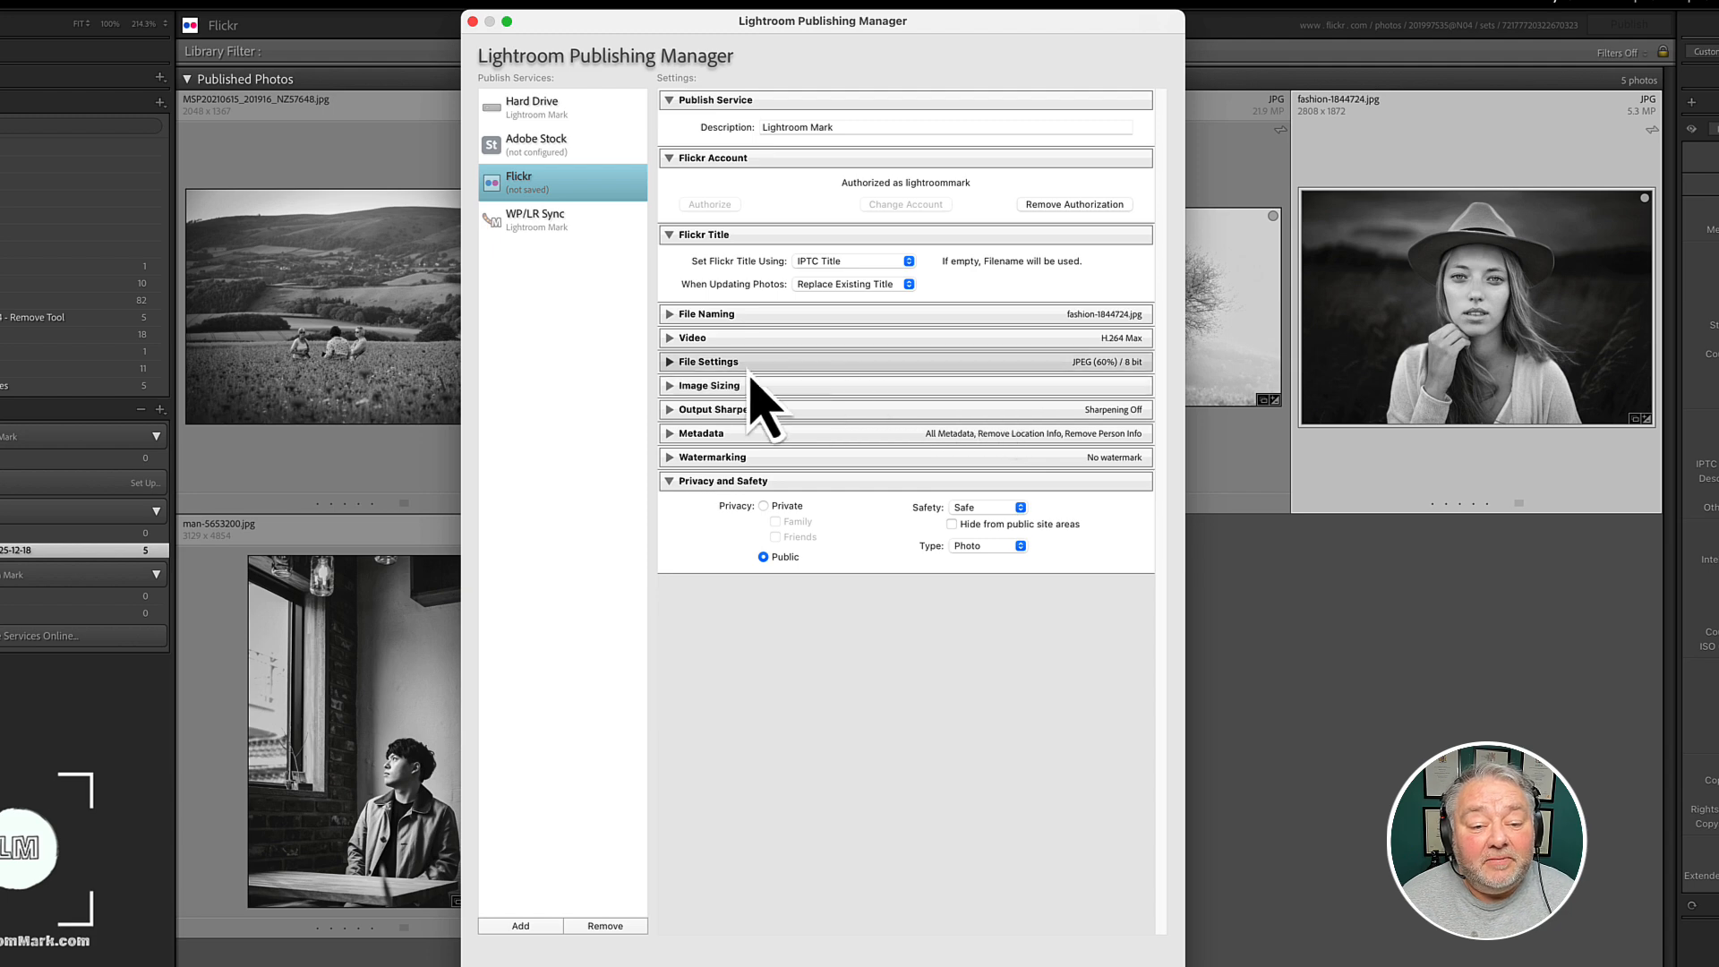
- Set the JPEG quality to 70 in the Flickr file settings, leaving the file size unlimited
left_click(721, 363)
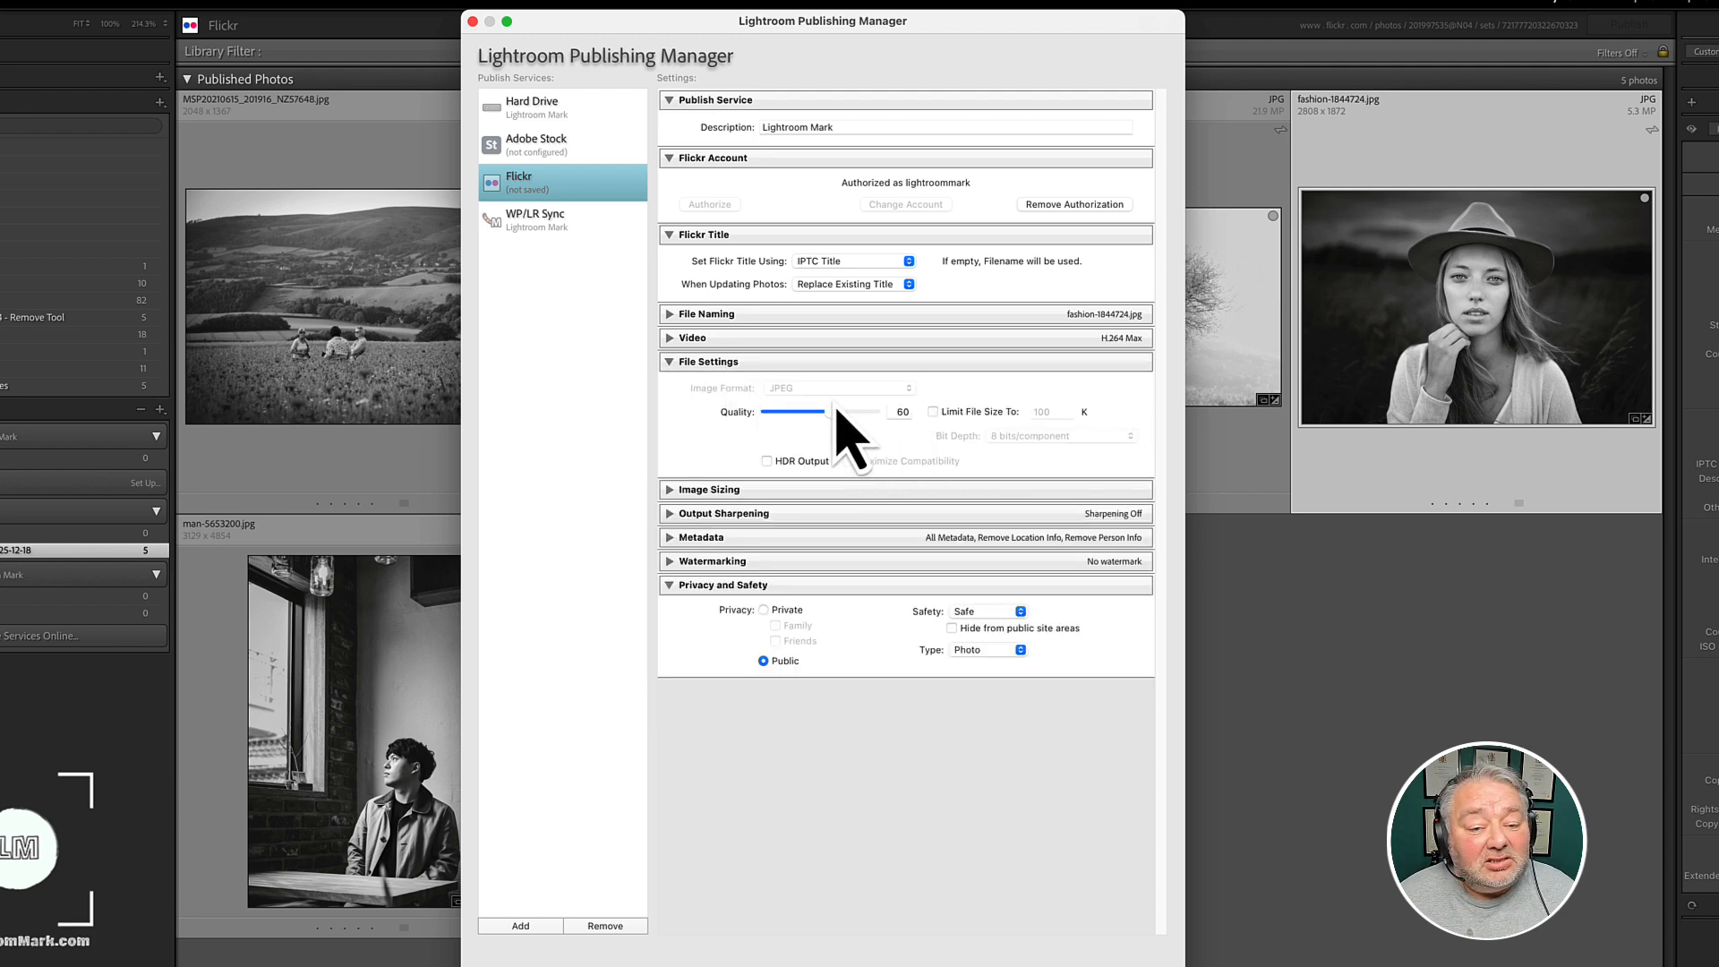
left_click_drag(833, 424, 885, 420)
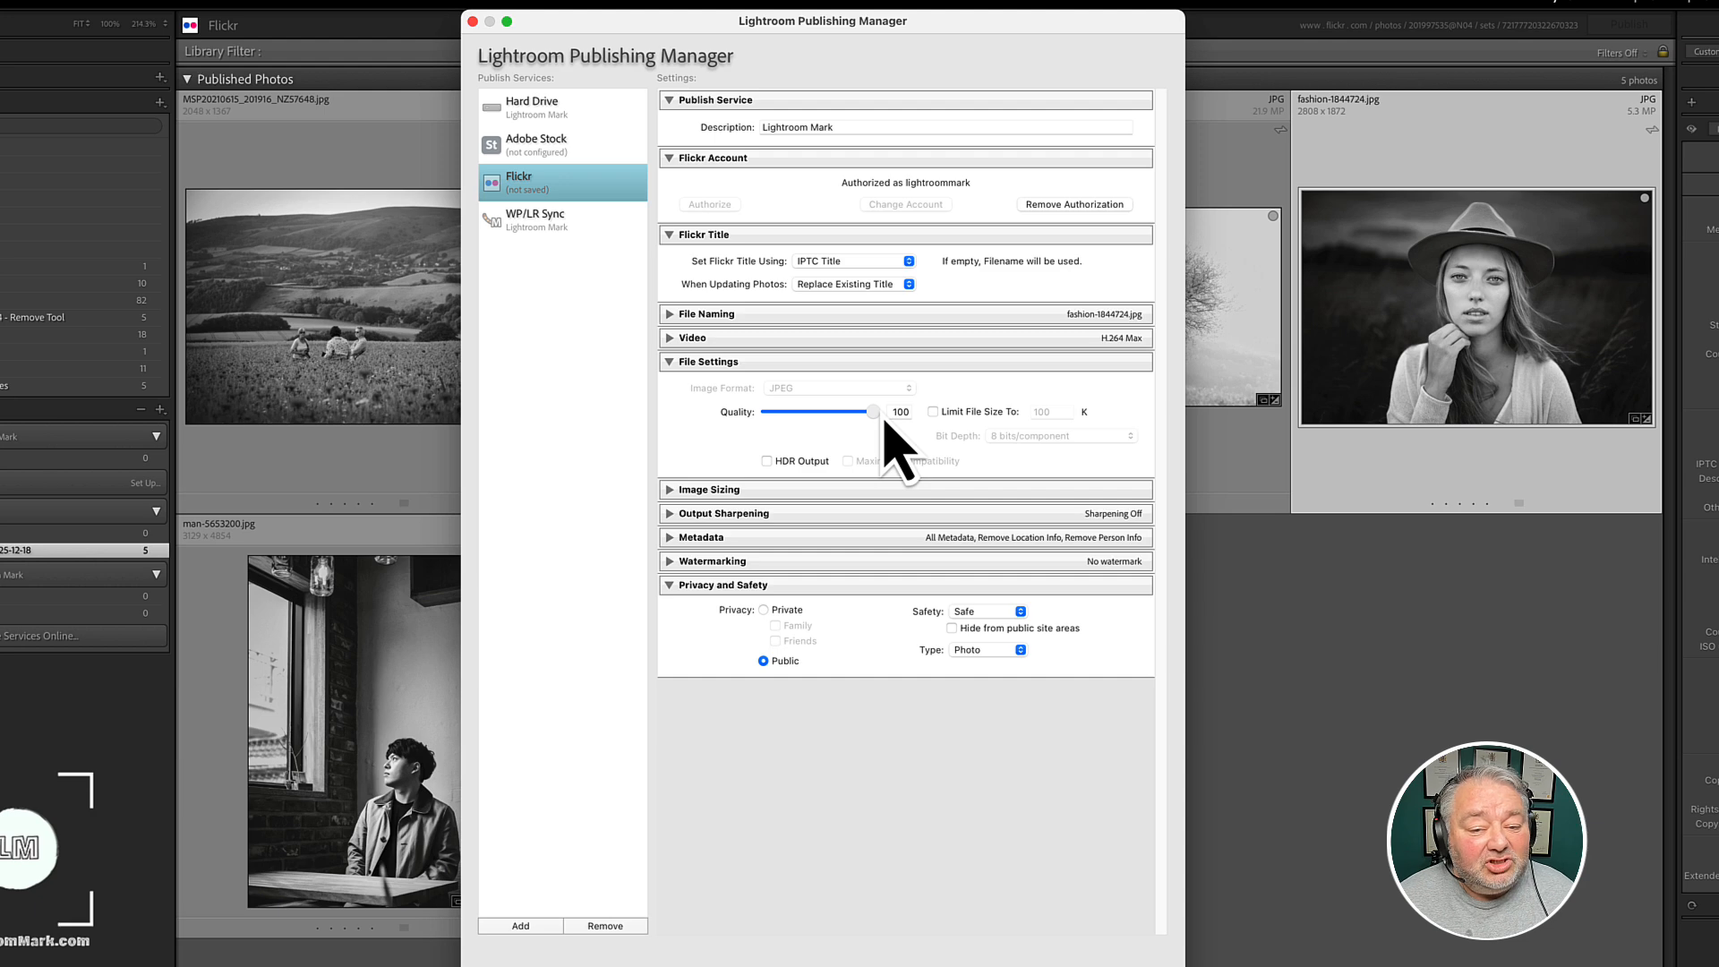
left_click_drag(885, 421, 845, 422)
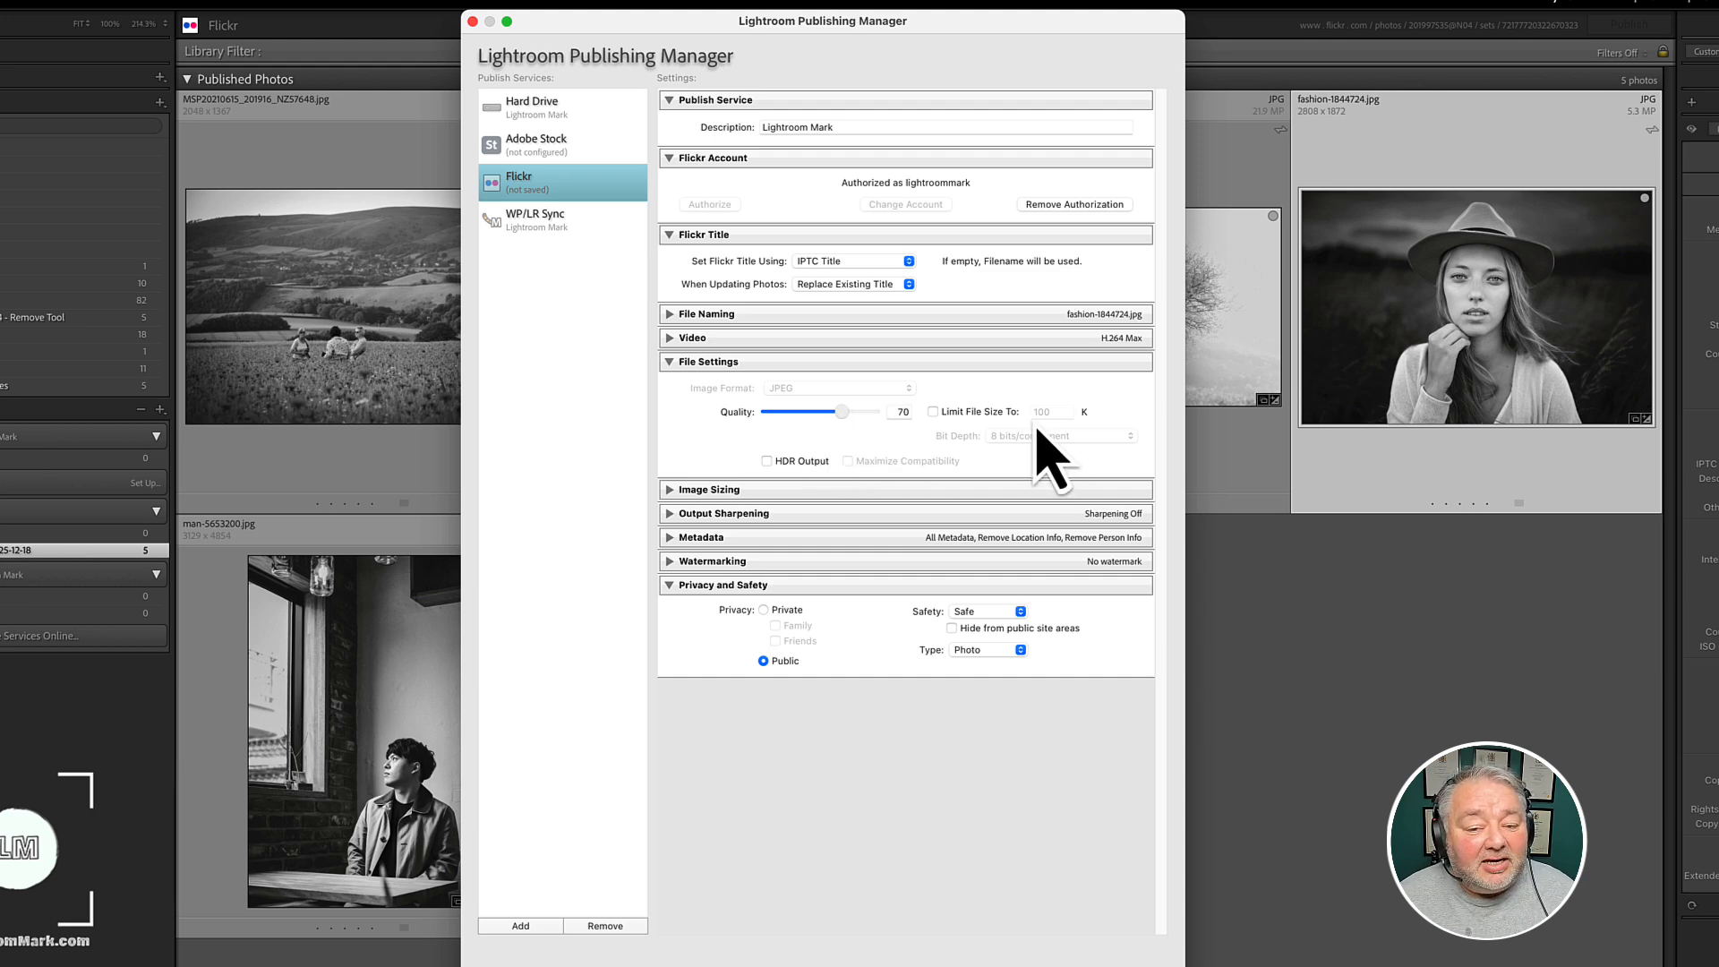
left_click(985, 412)
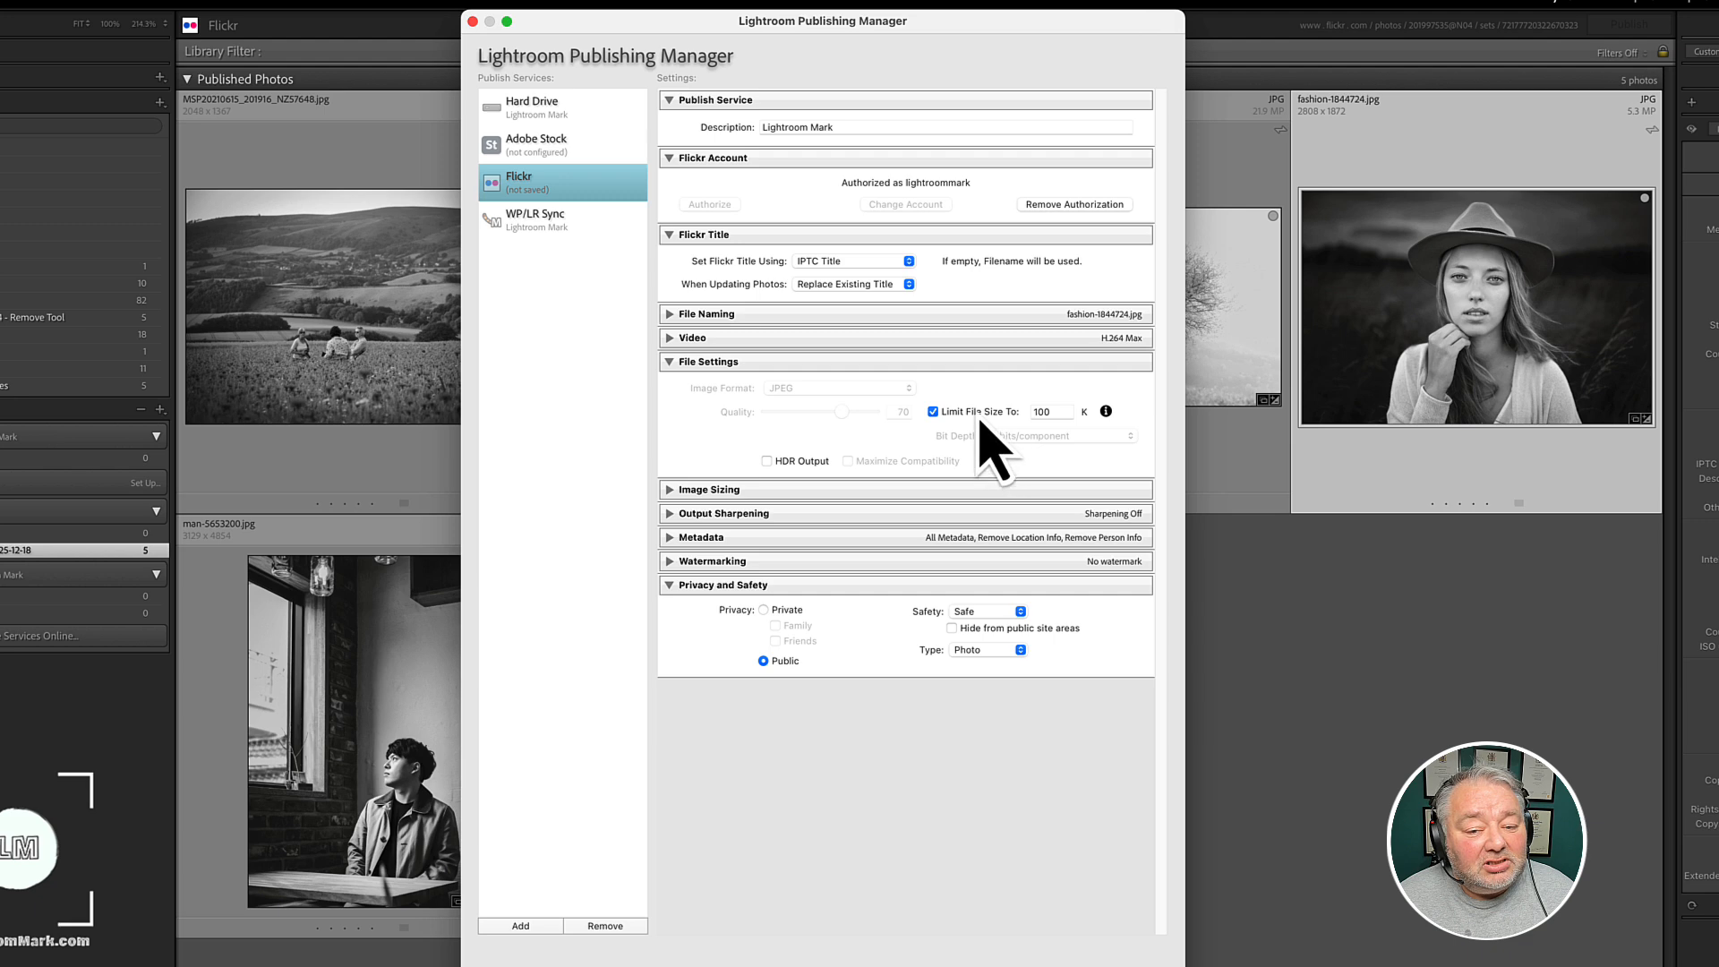
left_click(978, 414)
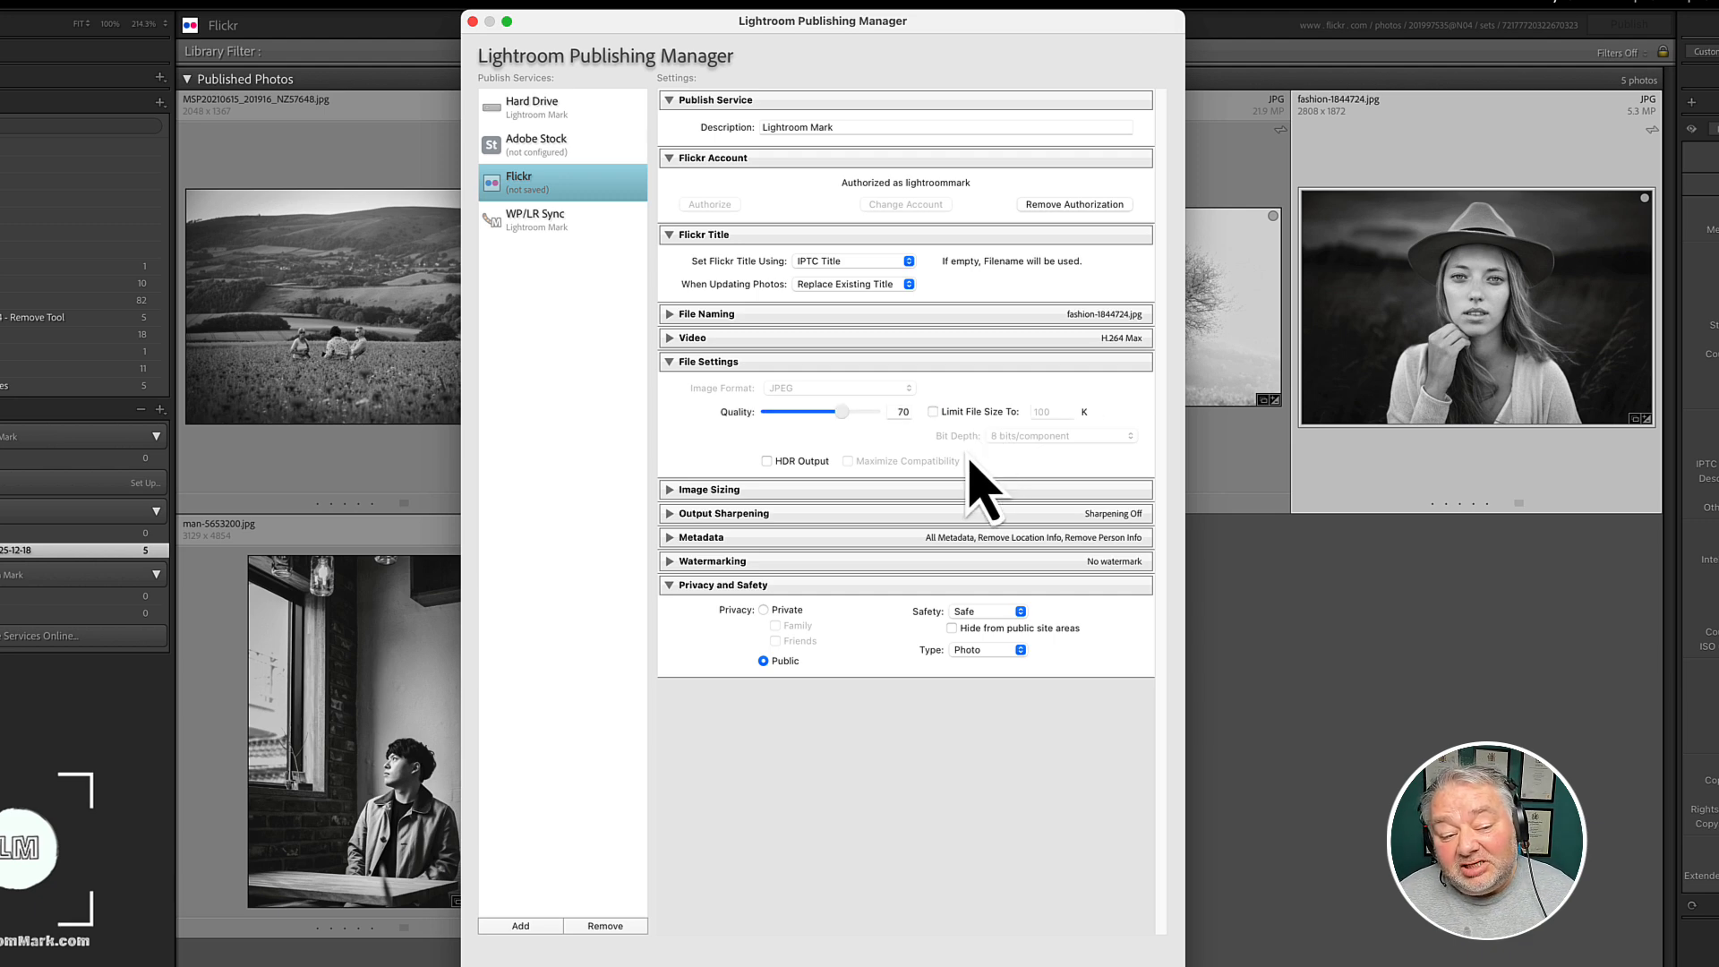
left_click(723, 362)
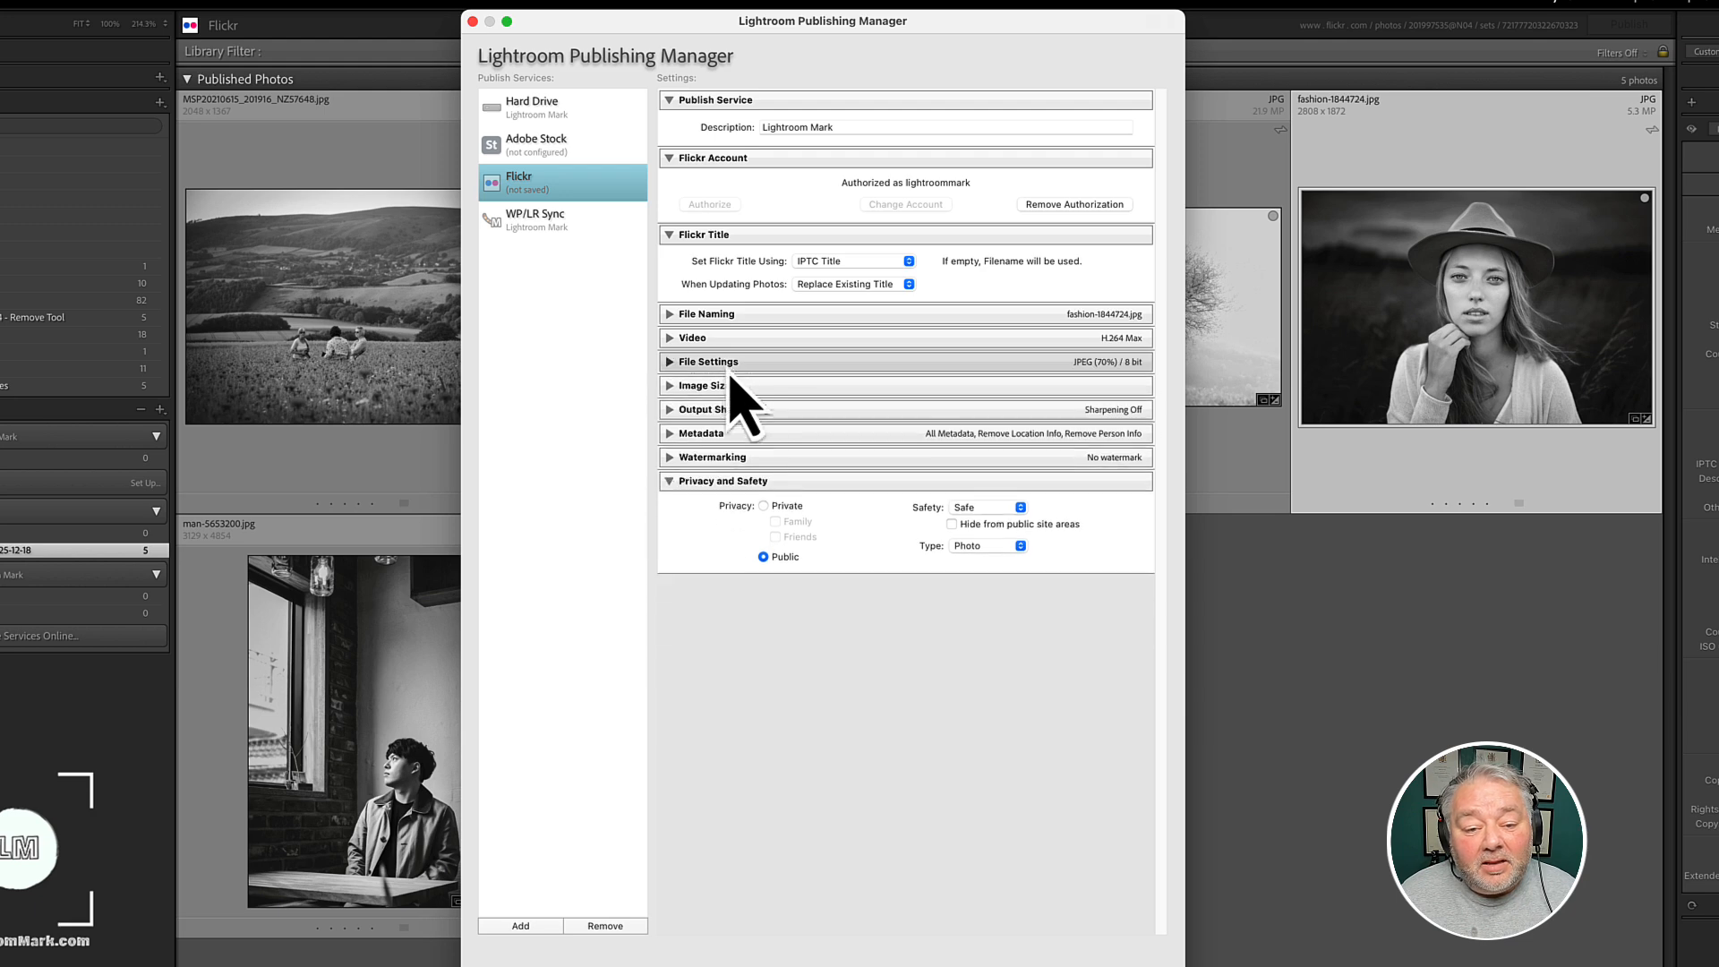
- Resize published images to a long edge of 1,000 pixels and turn on output sharpening for Screen at the Standard amount
left_click(743, 387)
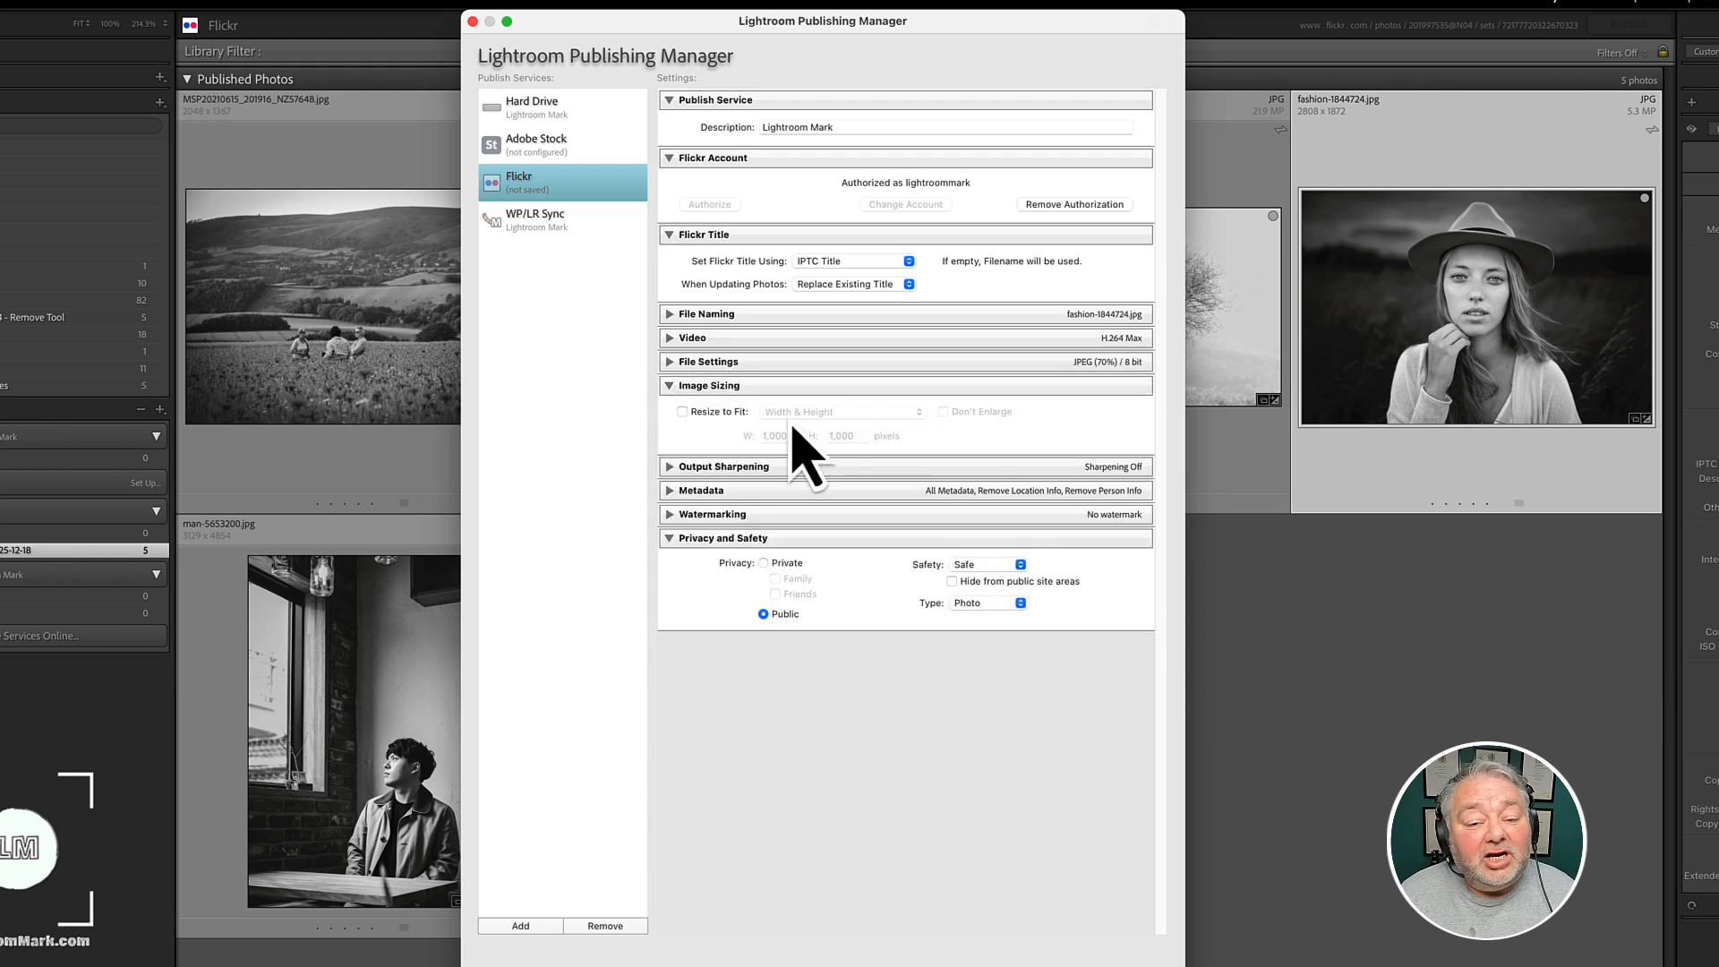
left_click(701, 411)
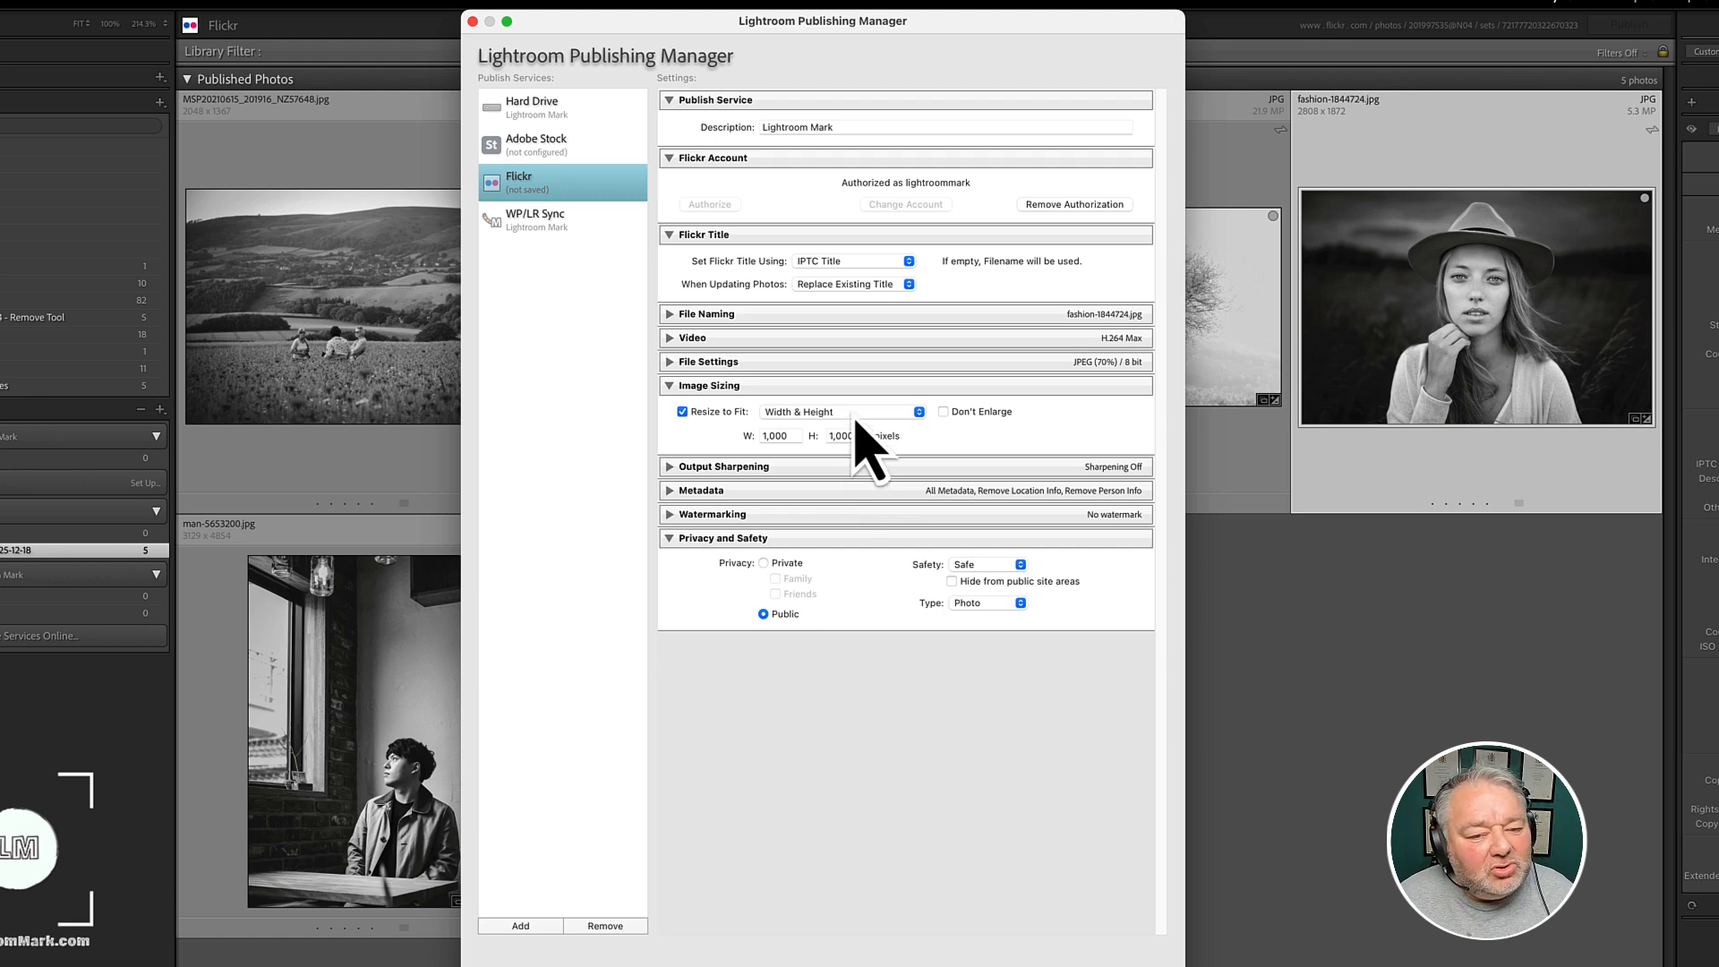
left_click(854, 419)
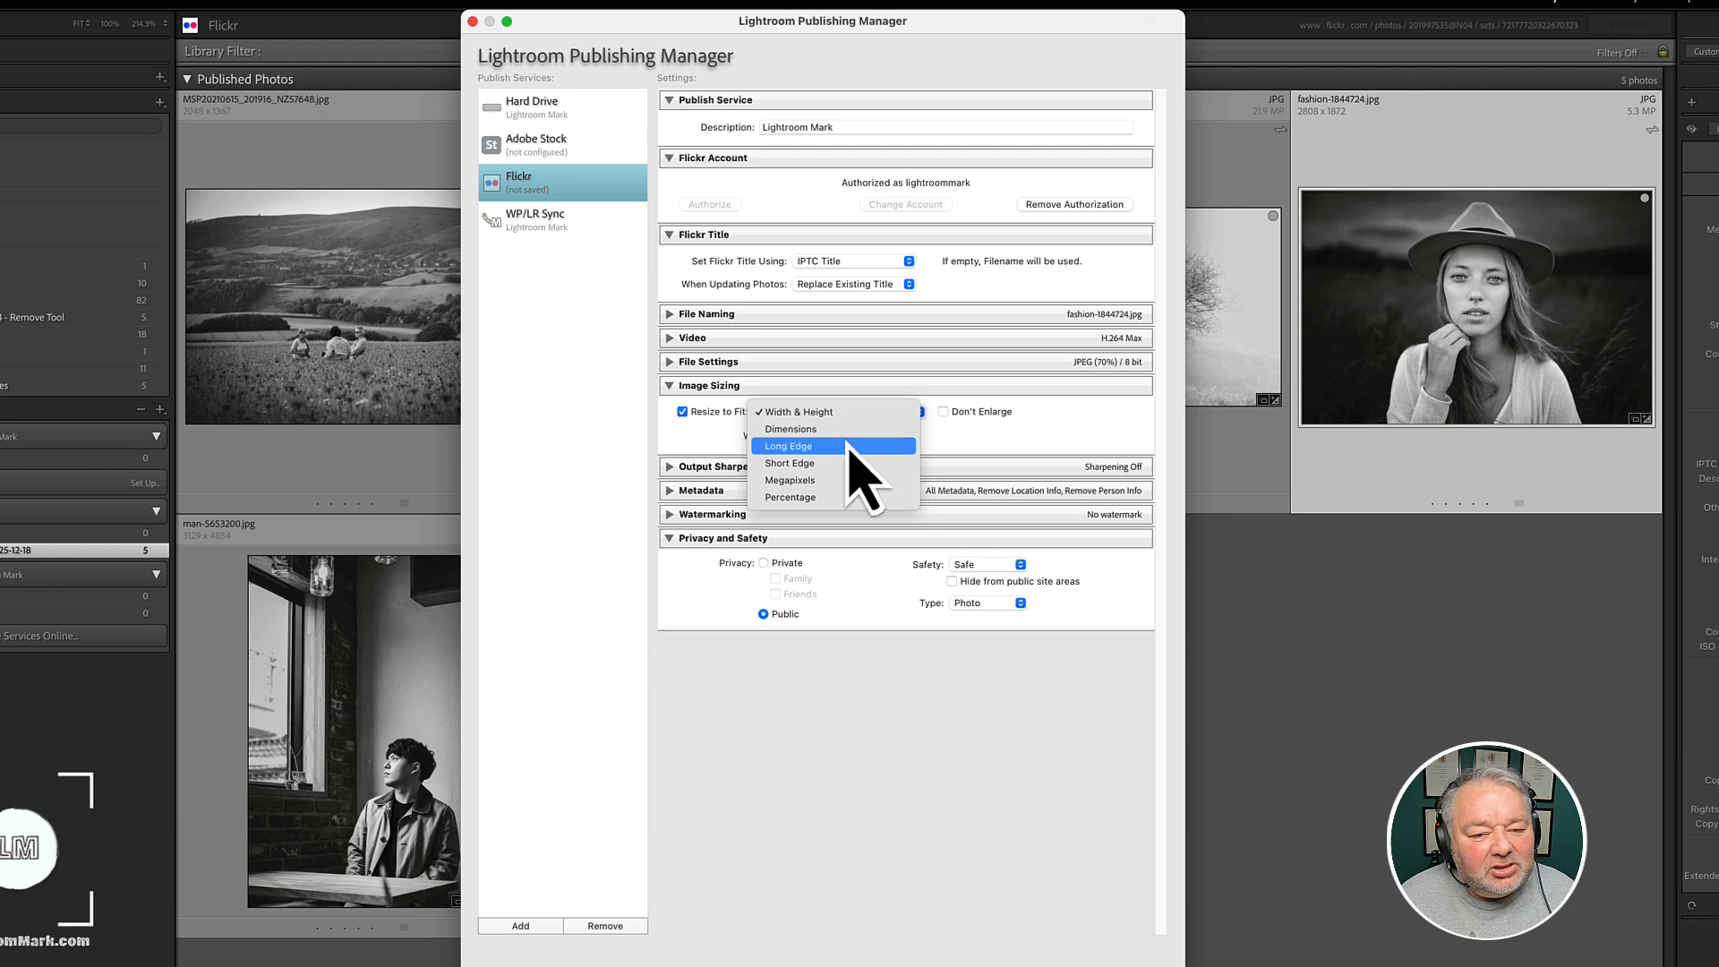
left_click(785, 443)
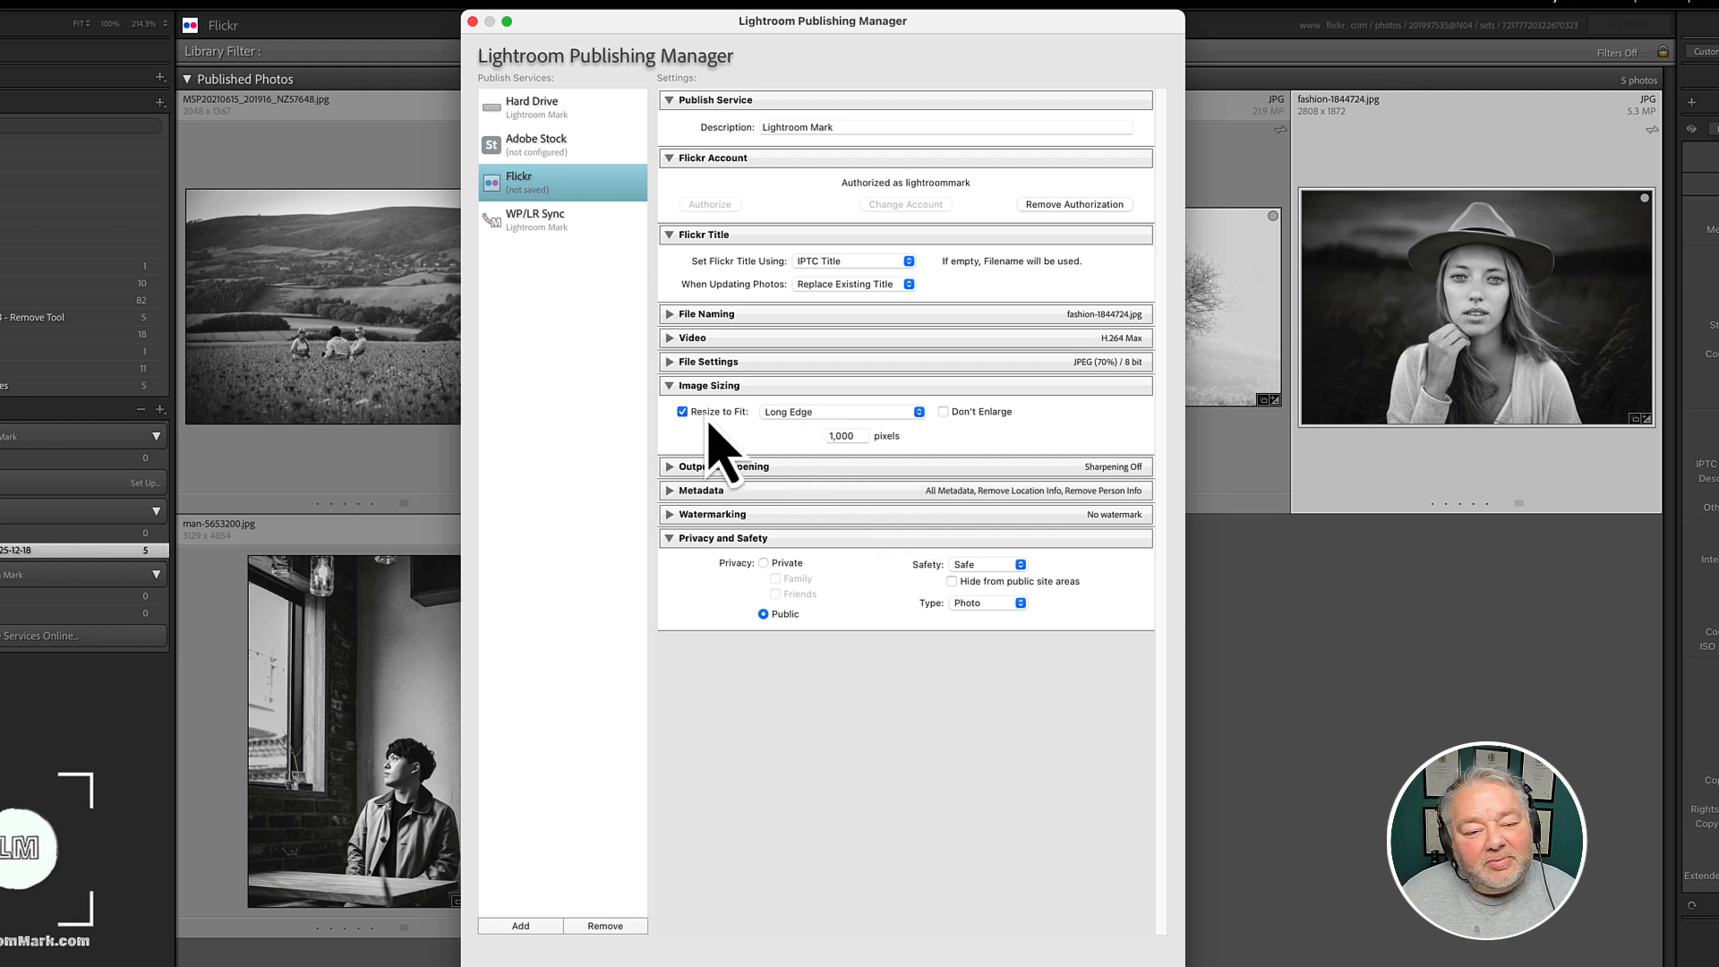
left_click(756, 470)
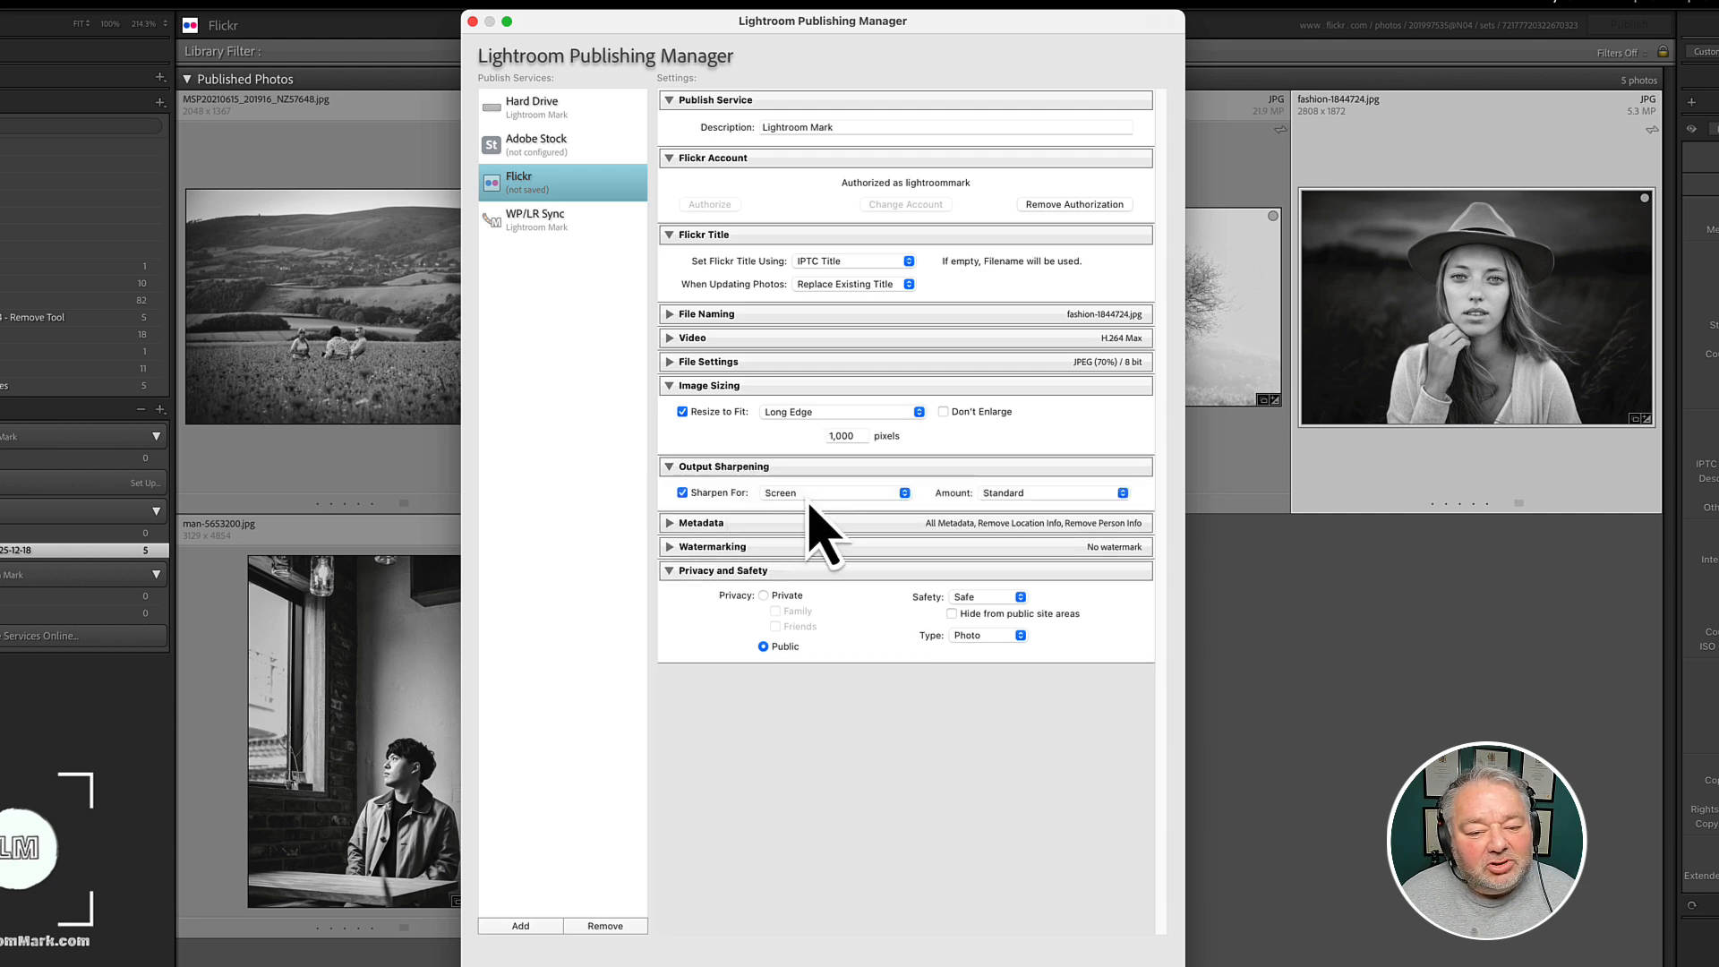
- Enable watermarking for the Flickr publish service with the Draft watermark
left_click(756, 547)
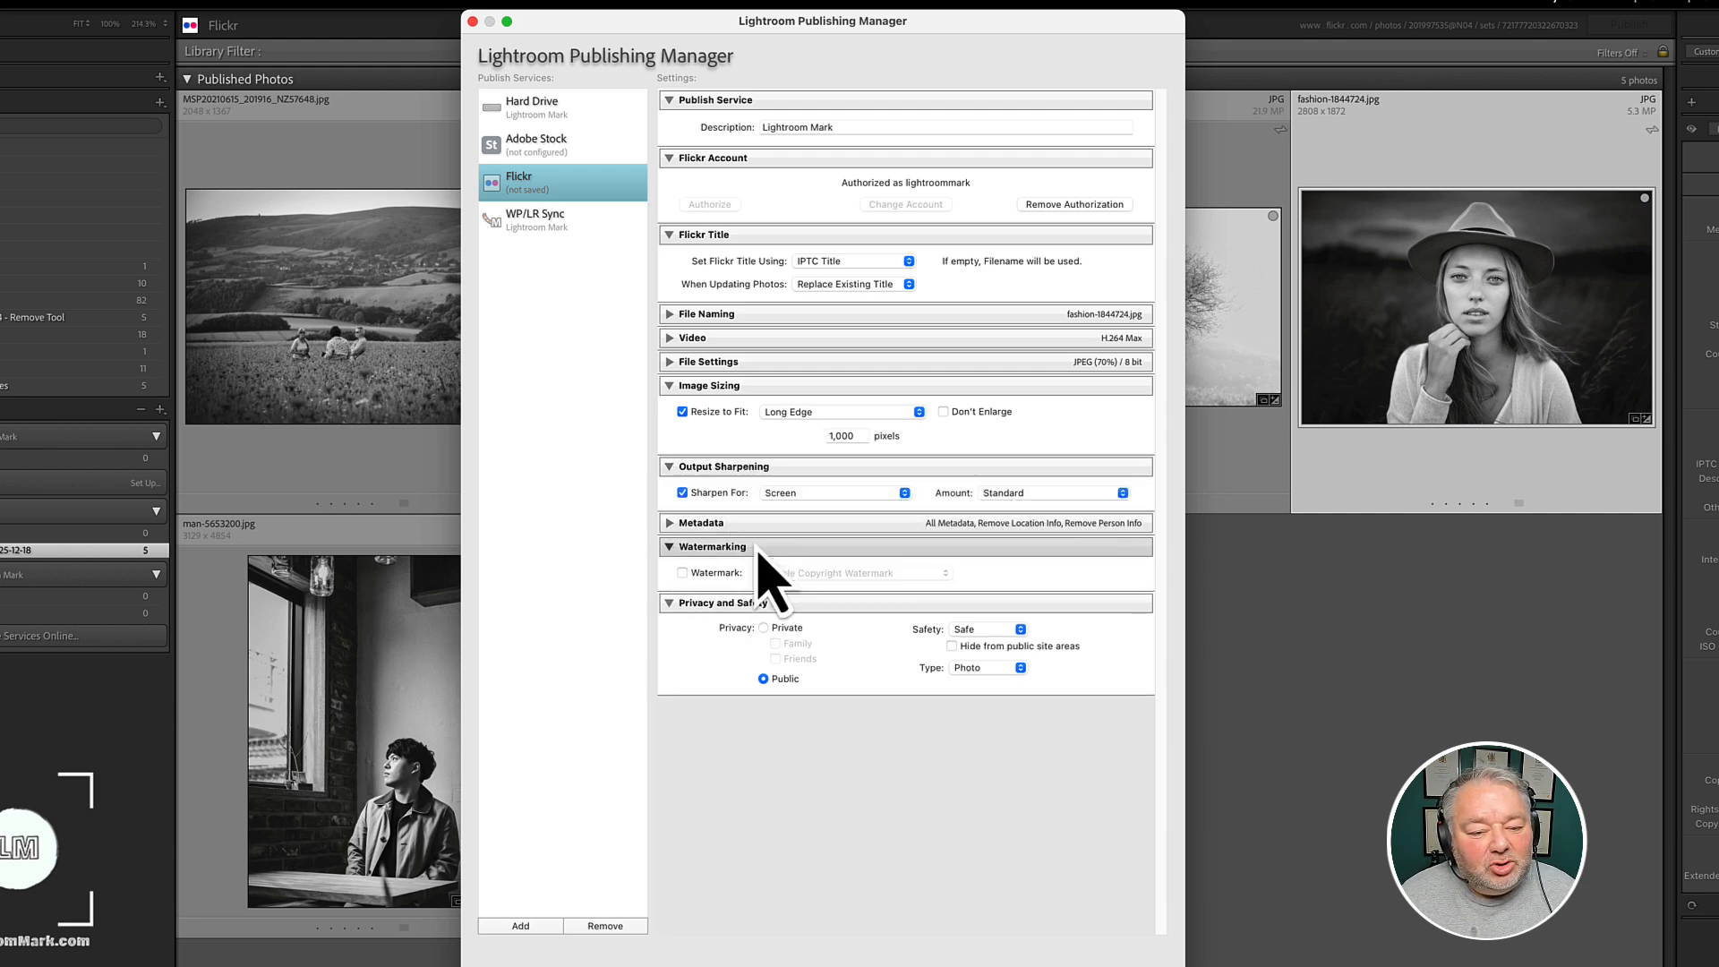
left_click(721, 574)
left_click(873, 577)
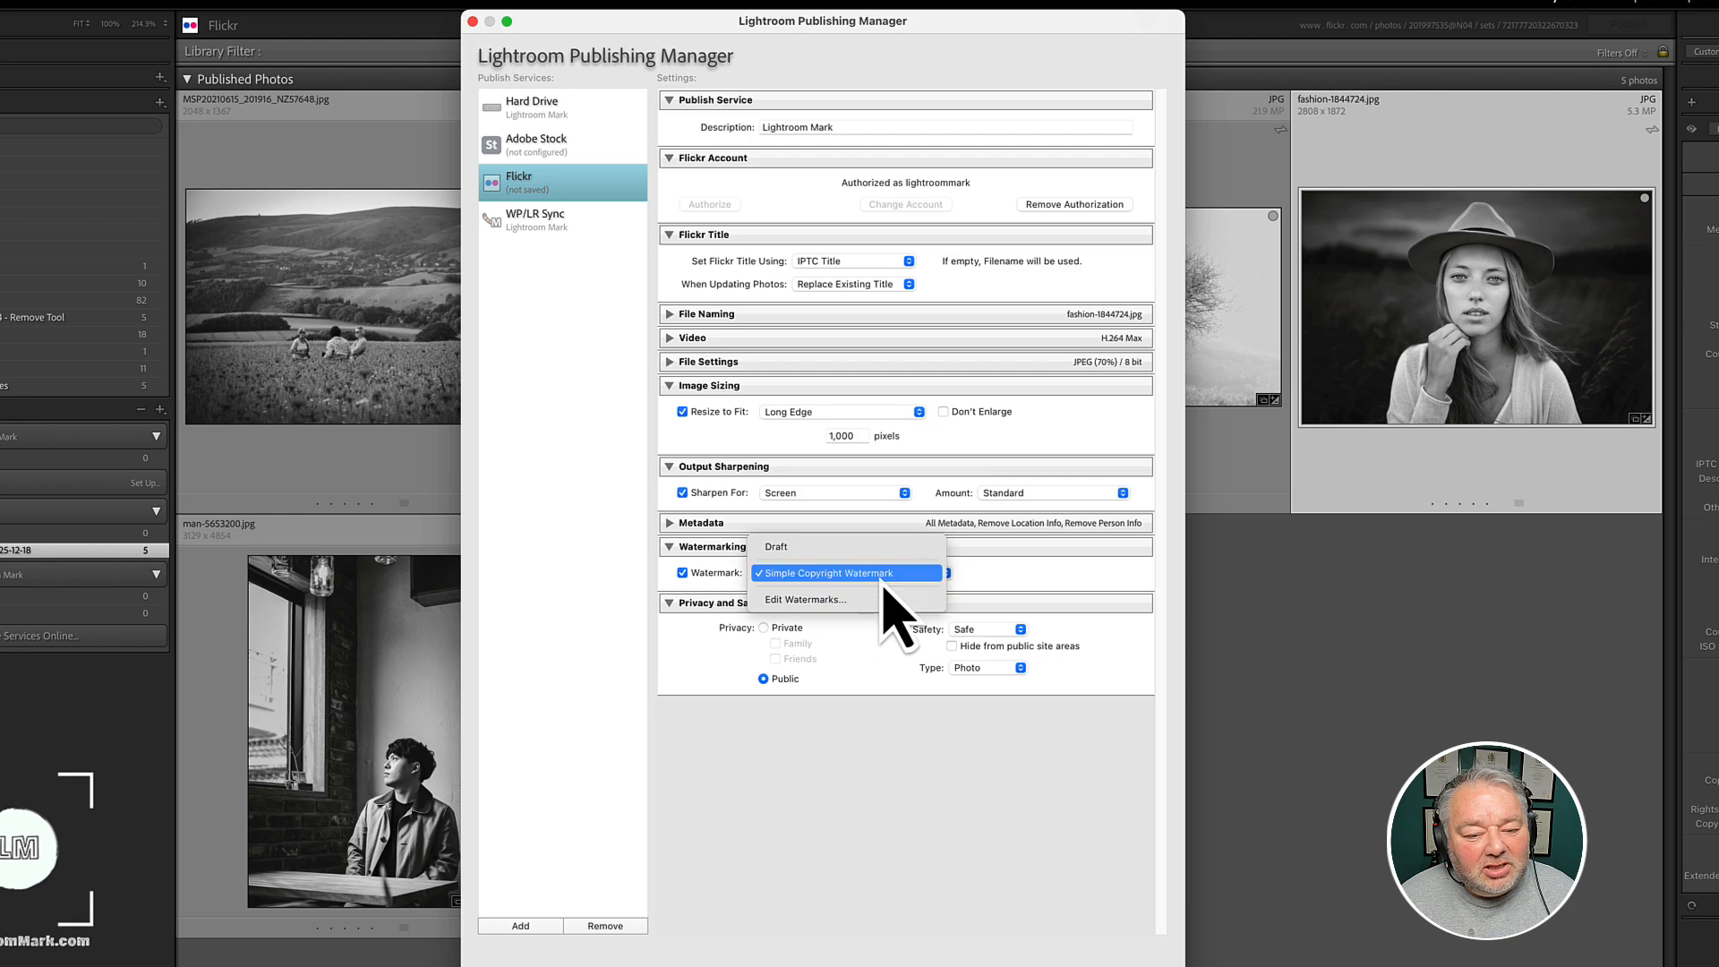
left_click(777, 546)
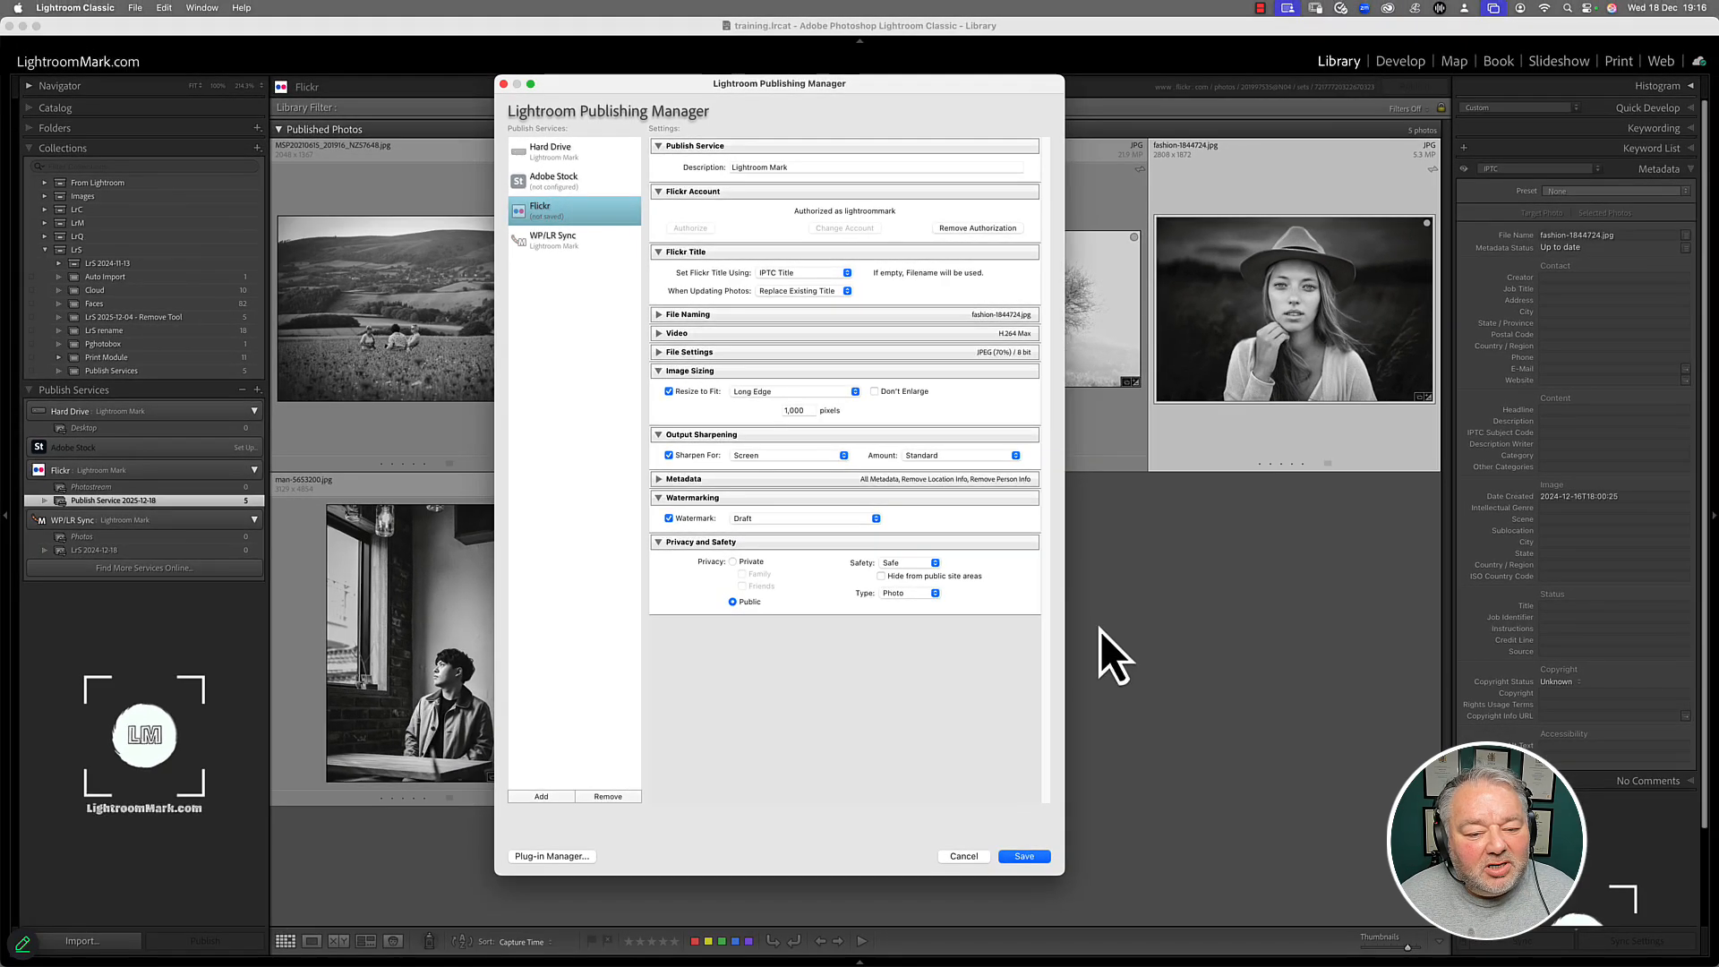
- Save the Flickr service settings and republish all the album's photos with the Replace option
left_click(1026, 859)
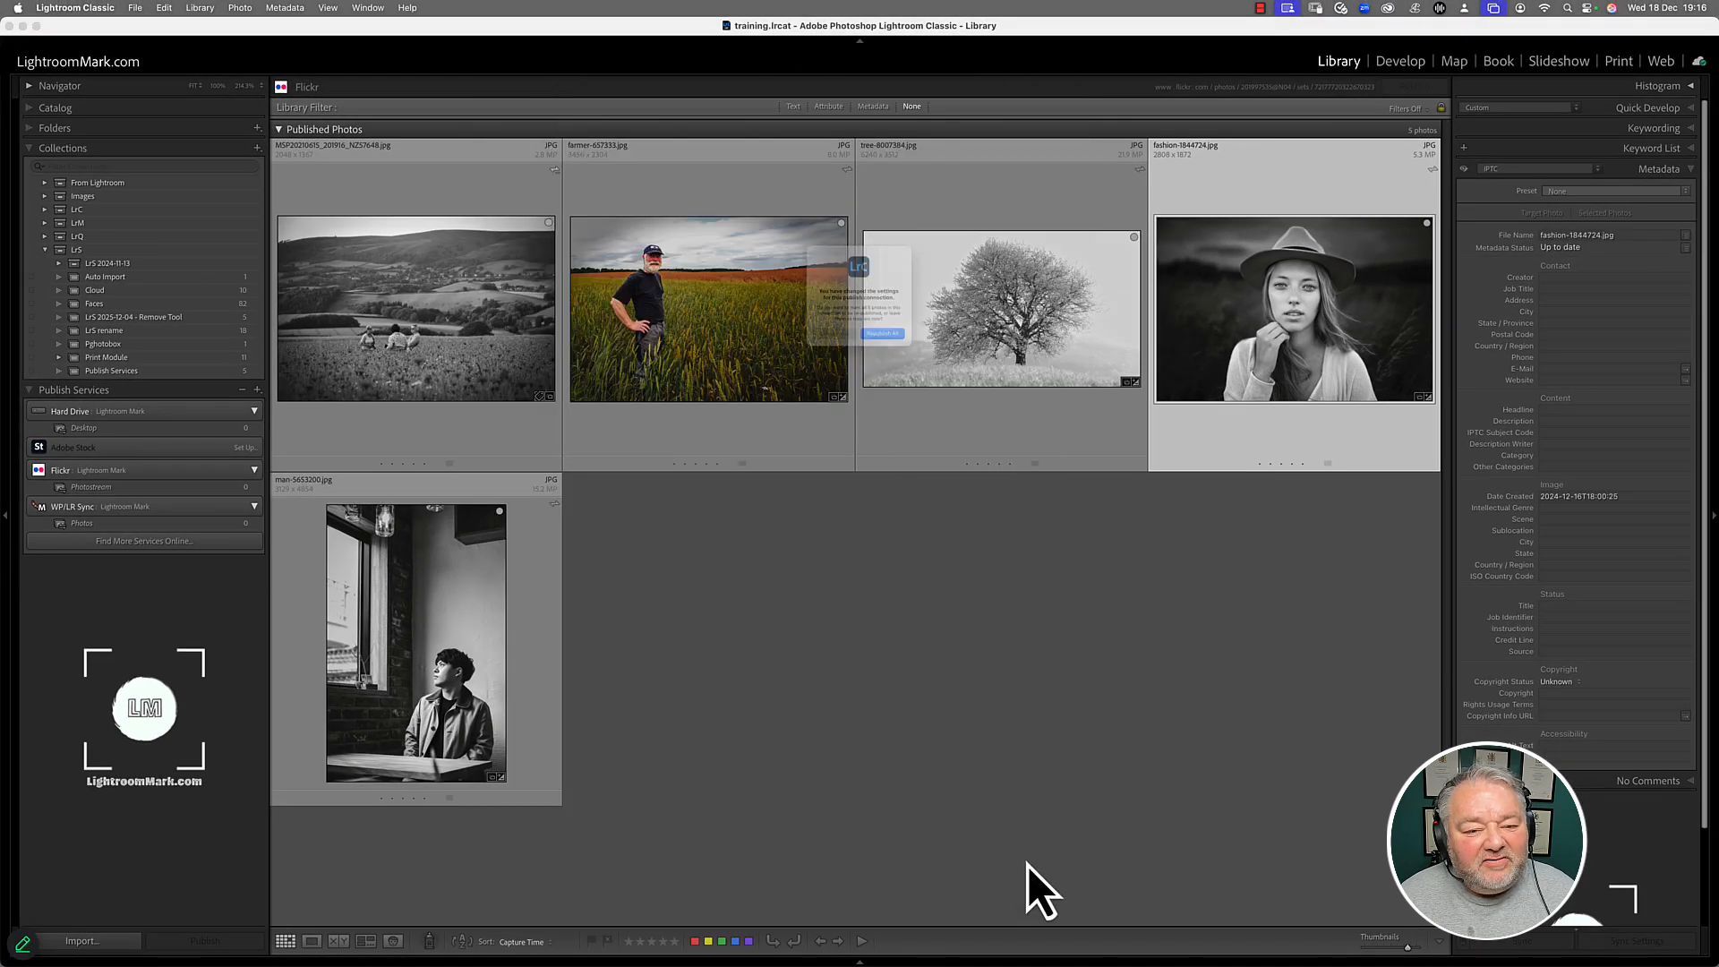
left_click(895, 362)
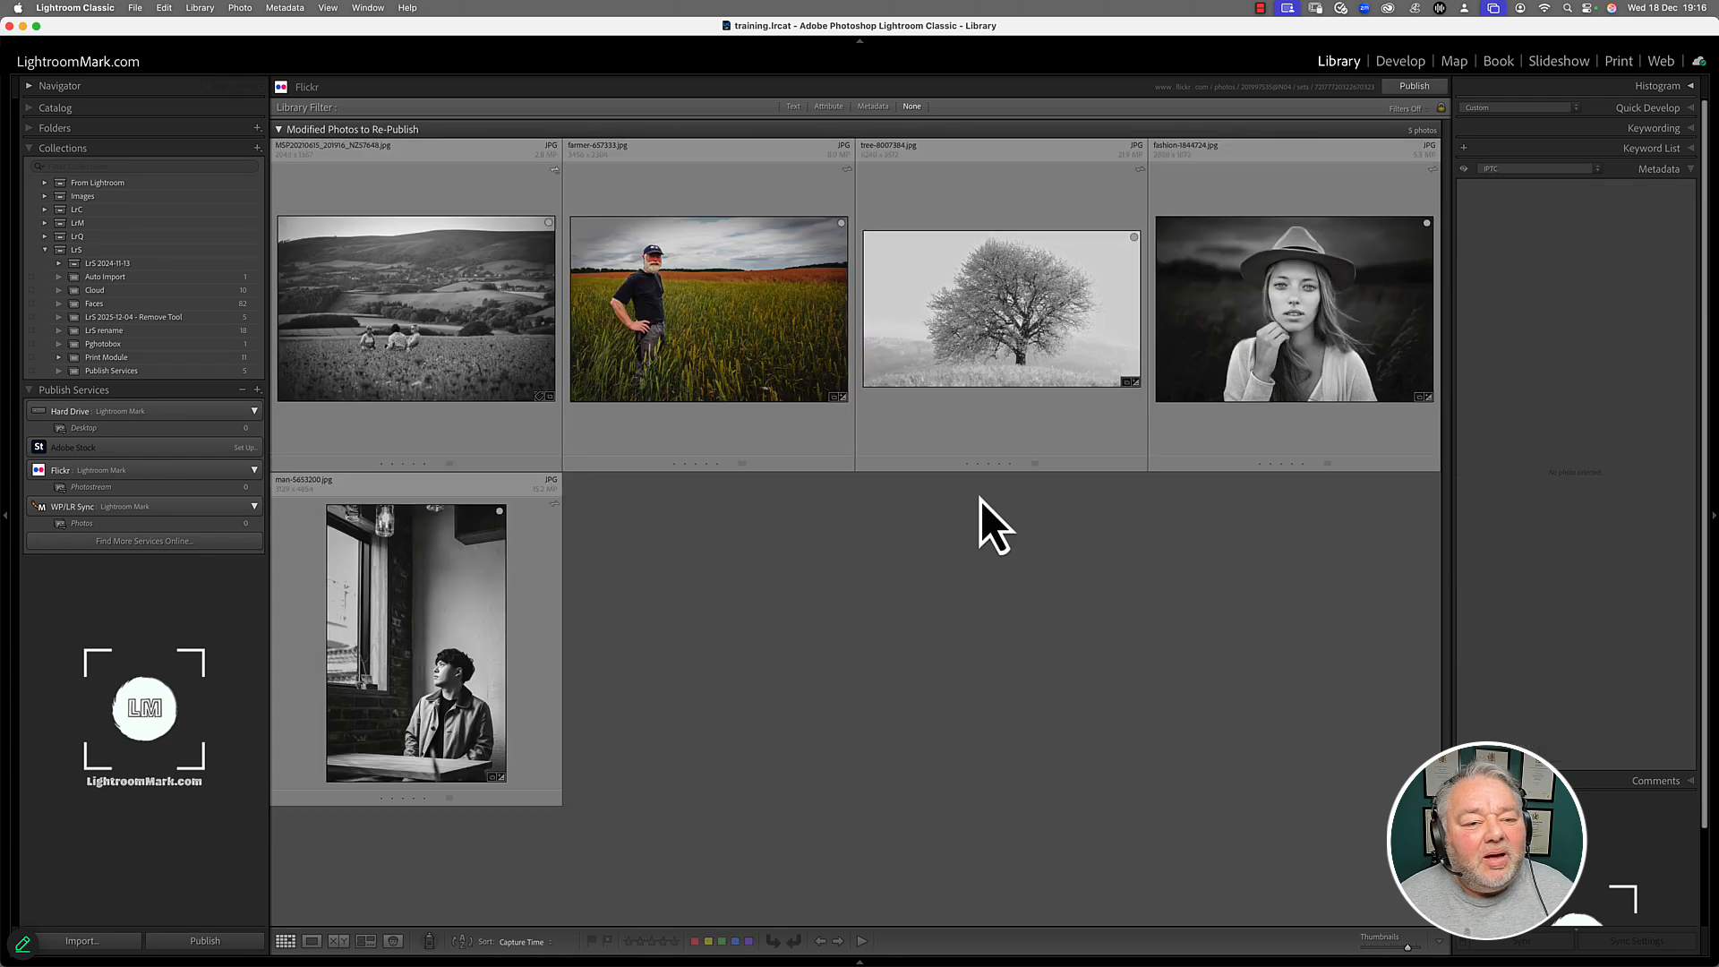
left_click(1416, 87)
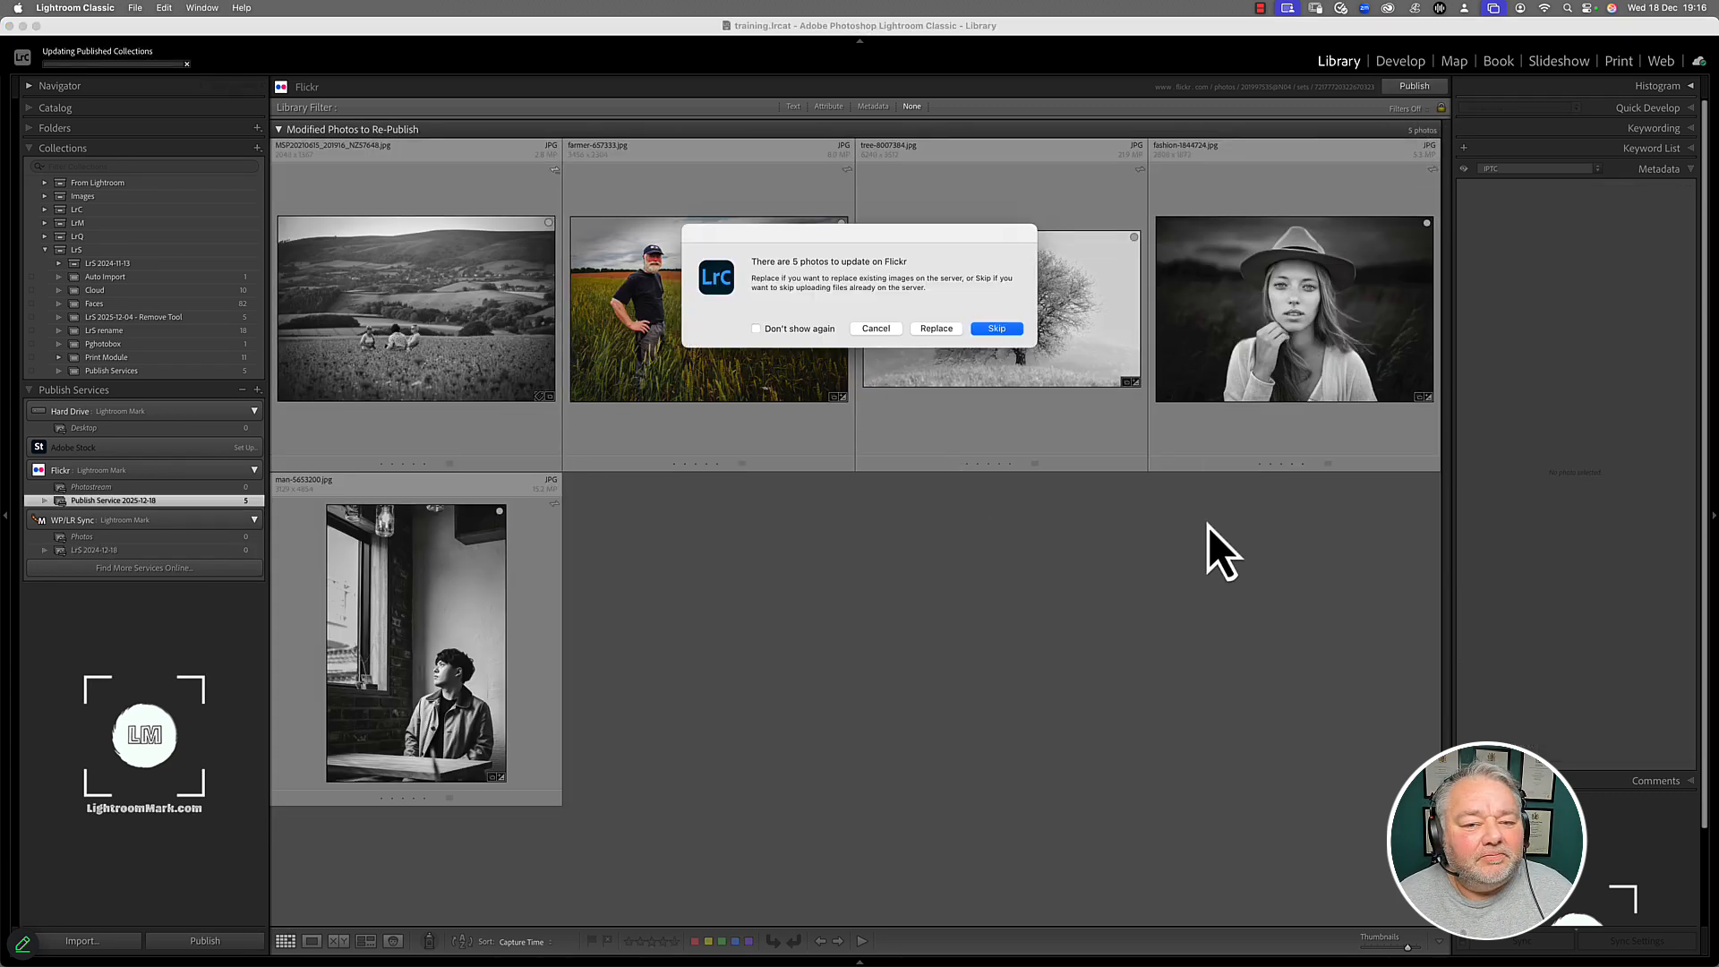
left_click(945, 332)
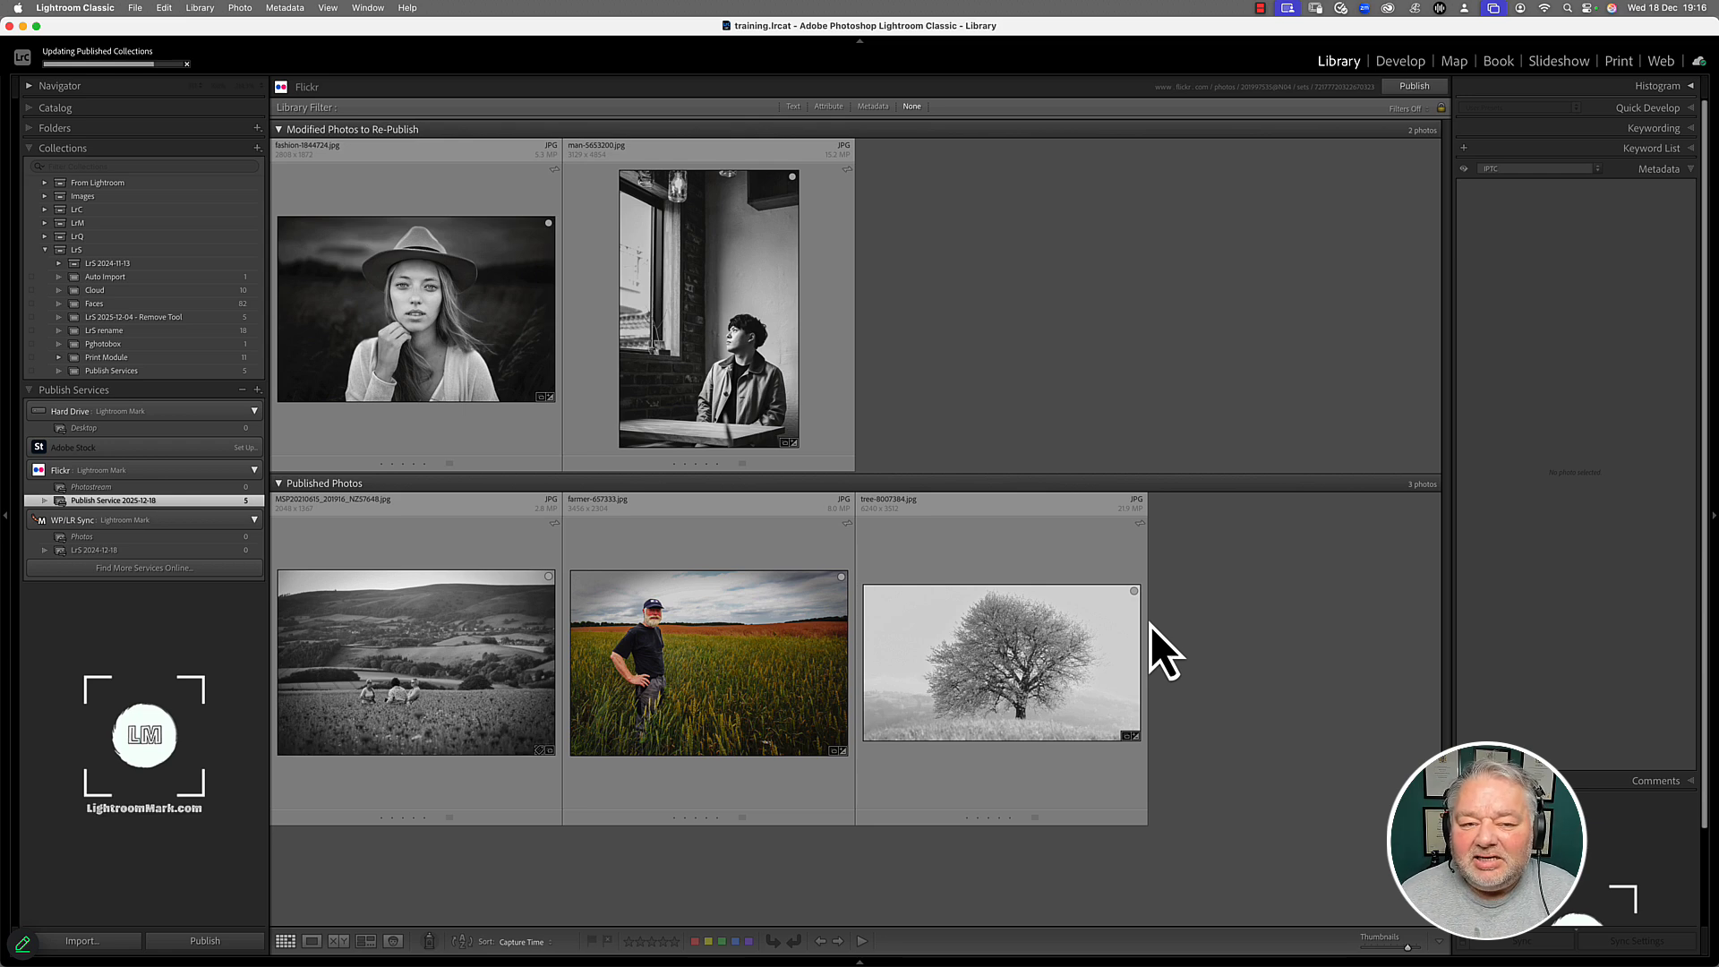
- Switch to Chrome and reload the Flickr photostream to check the republished photos
left_click(1155, 631)
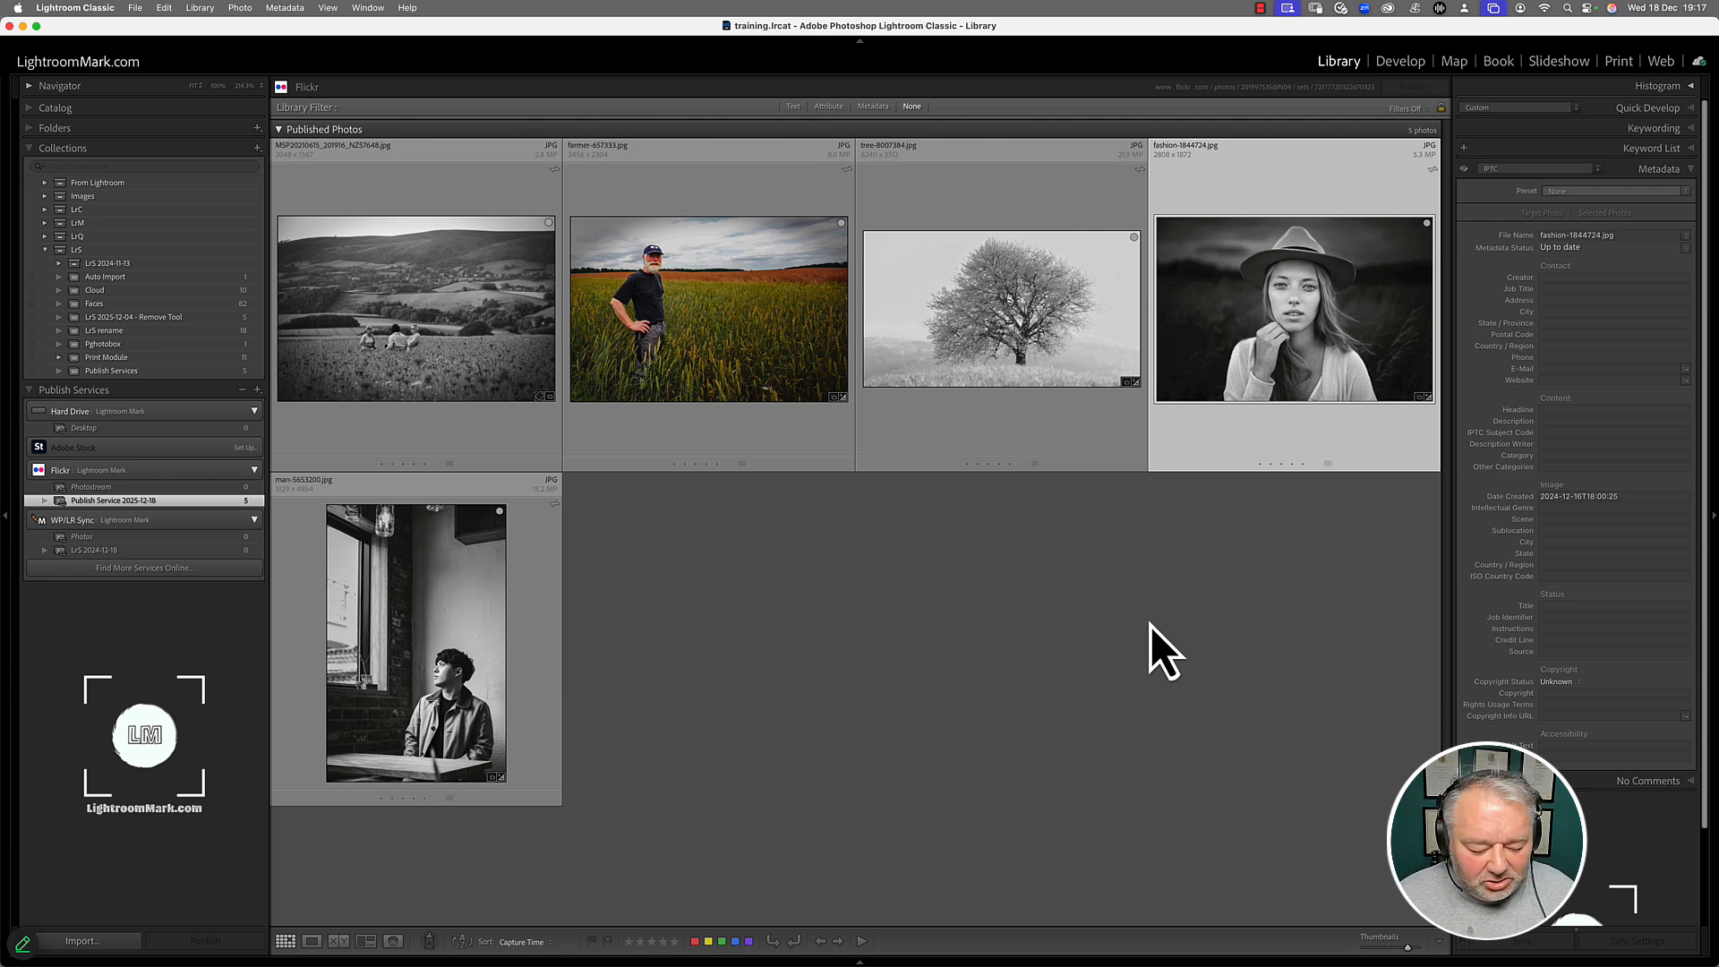
key("super+Tab")
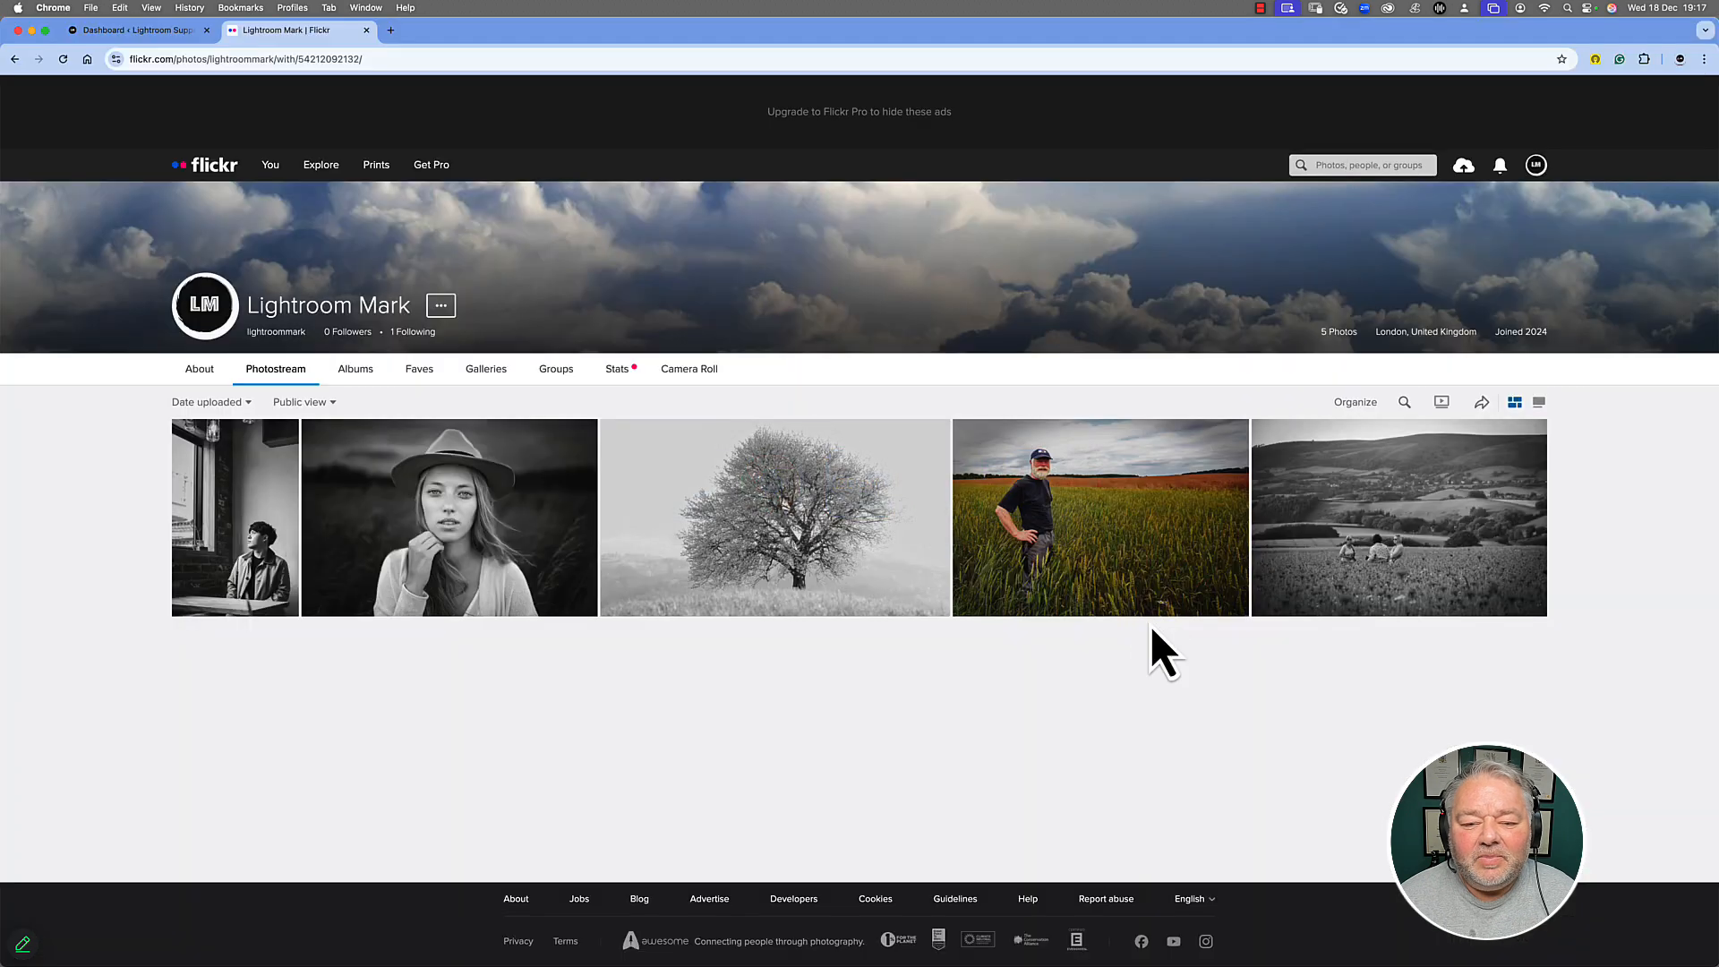
key("super+r")
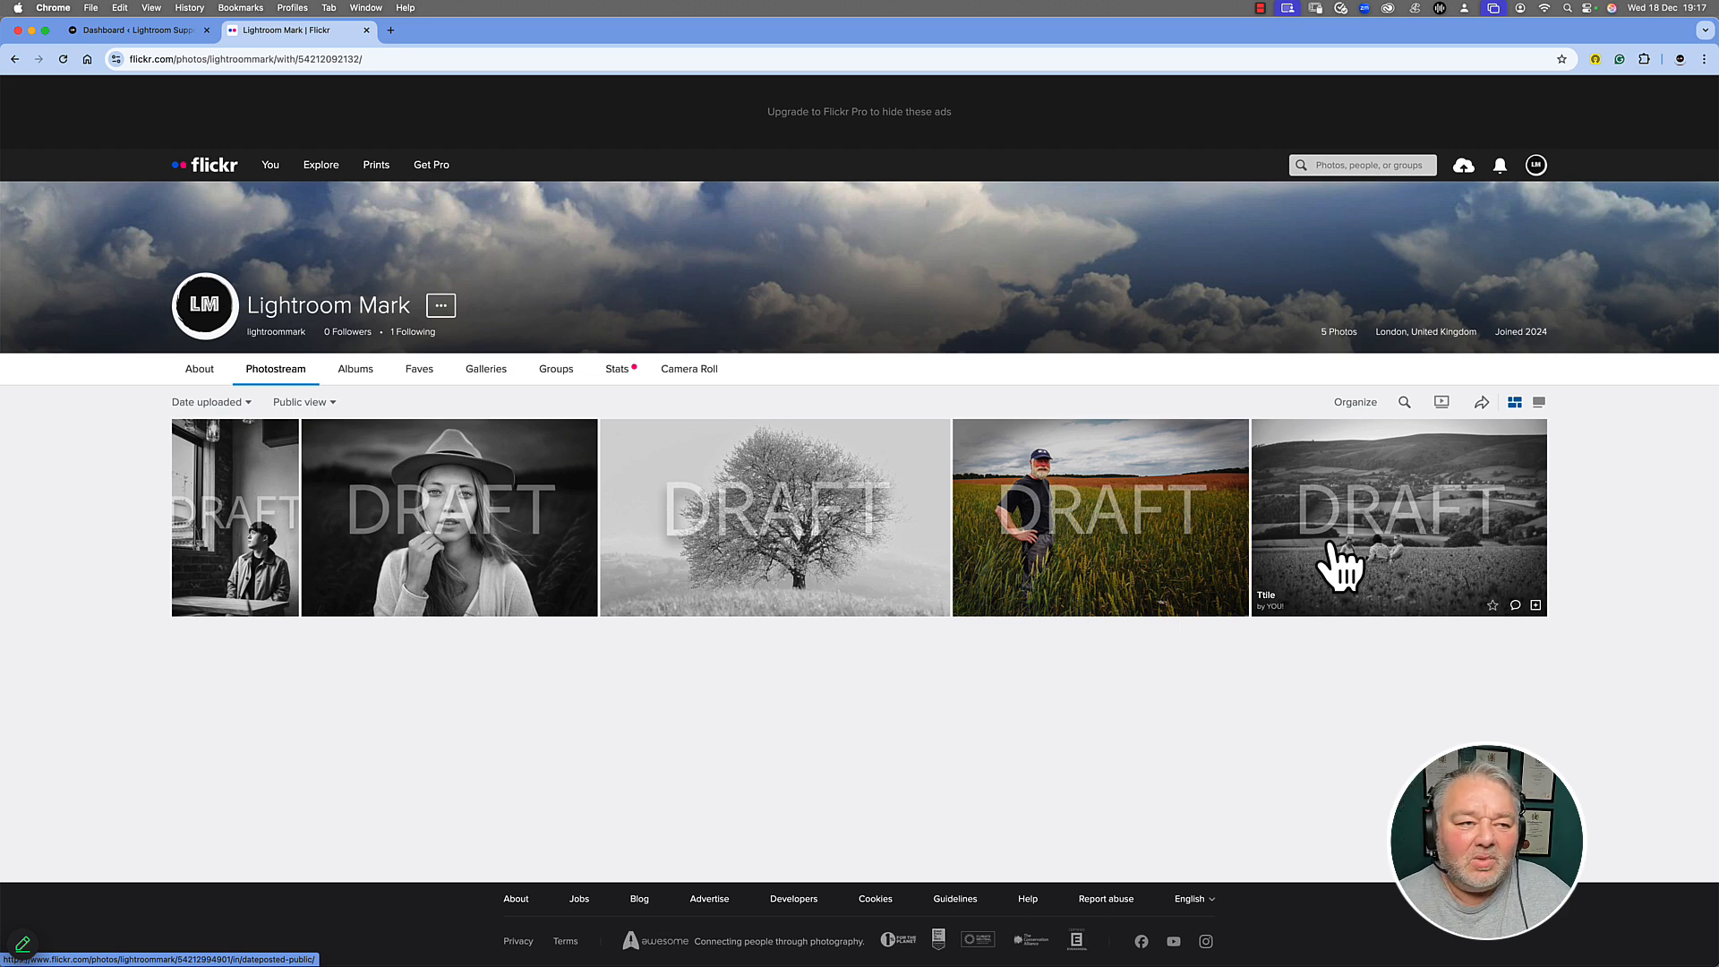
- View the WordPress site's dashboard and locate its Media library entry
left_click(195, 42)
mouse_move(76, 99)
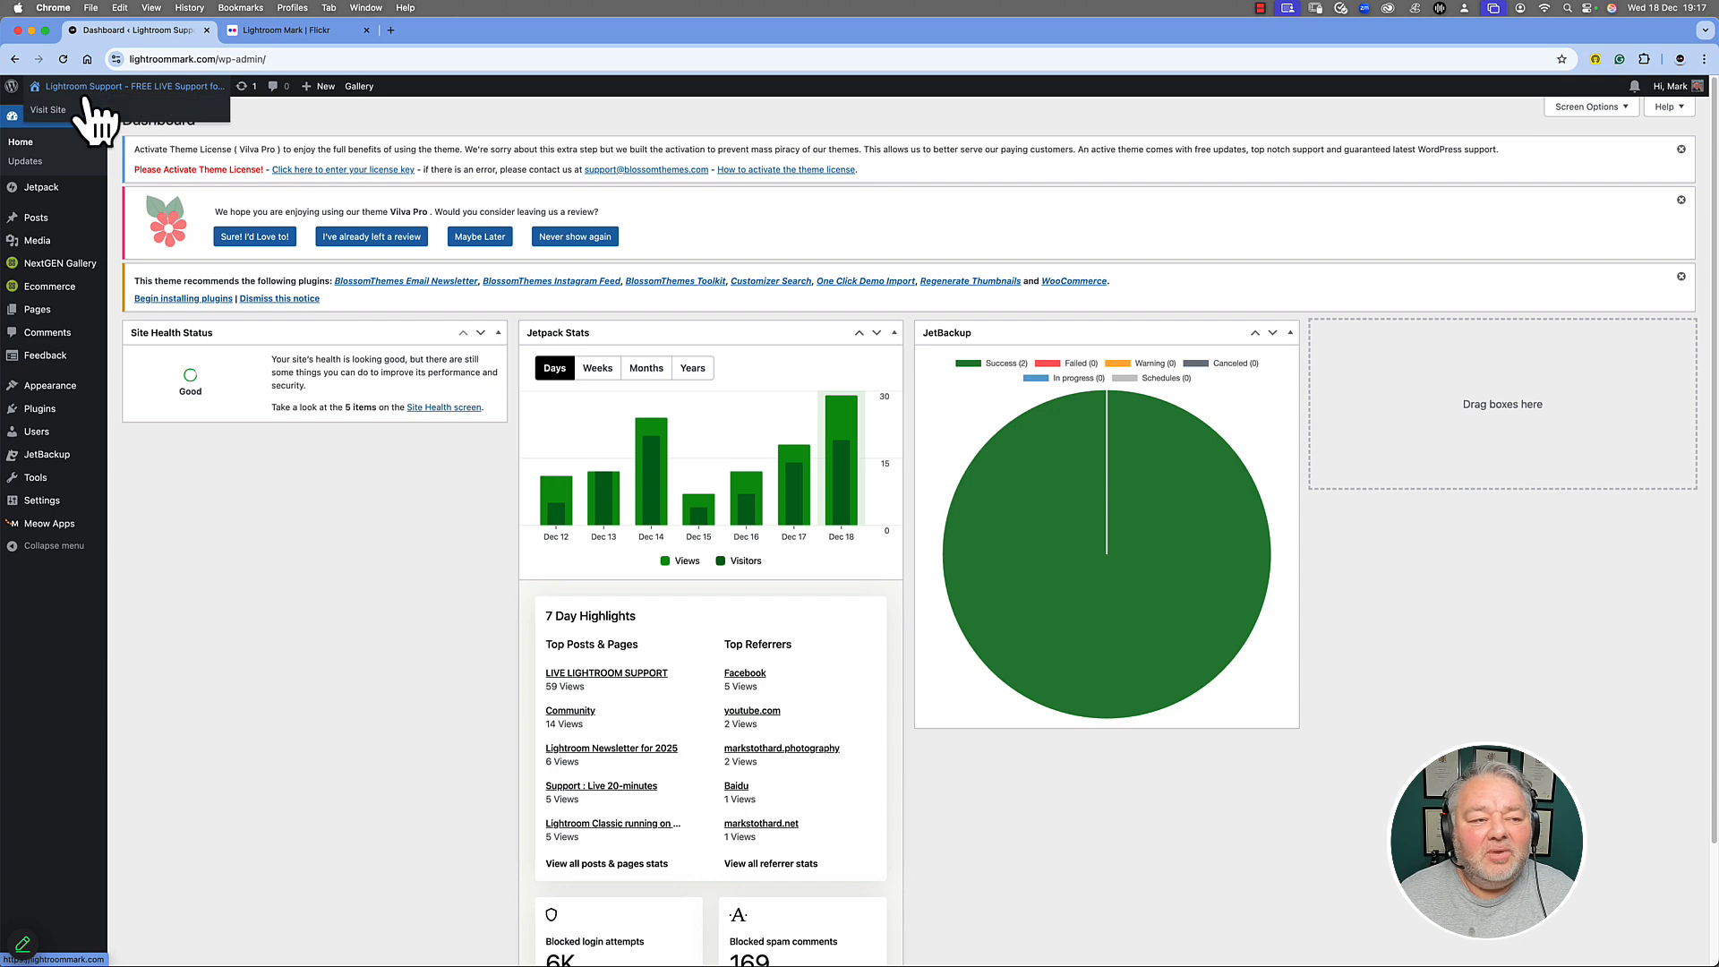
mouse_move(42, 243)
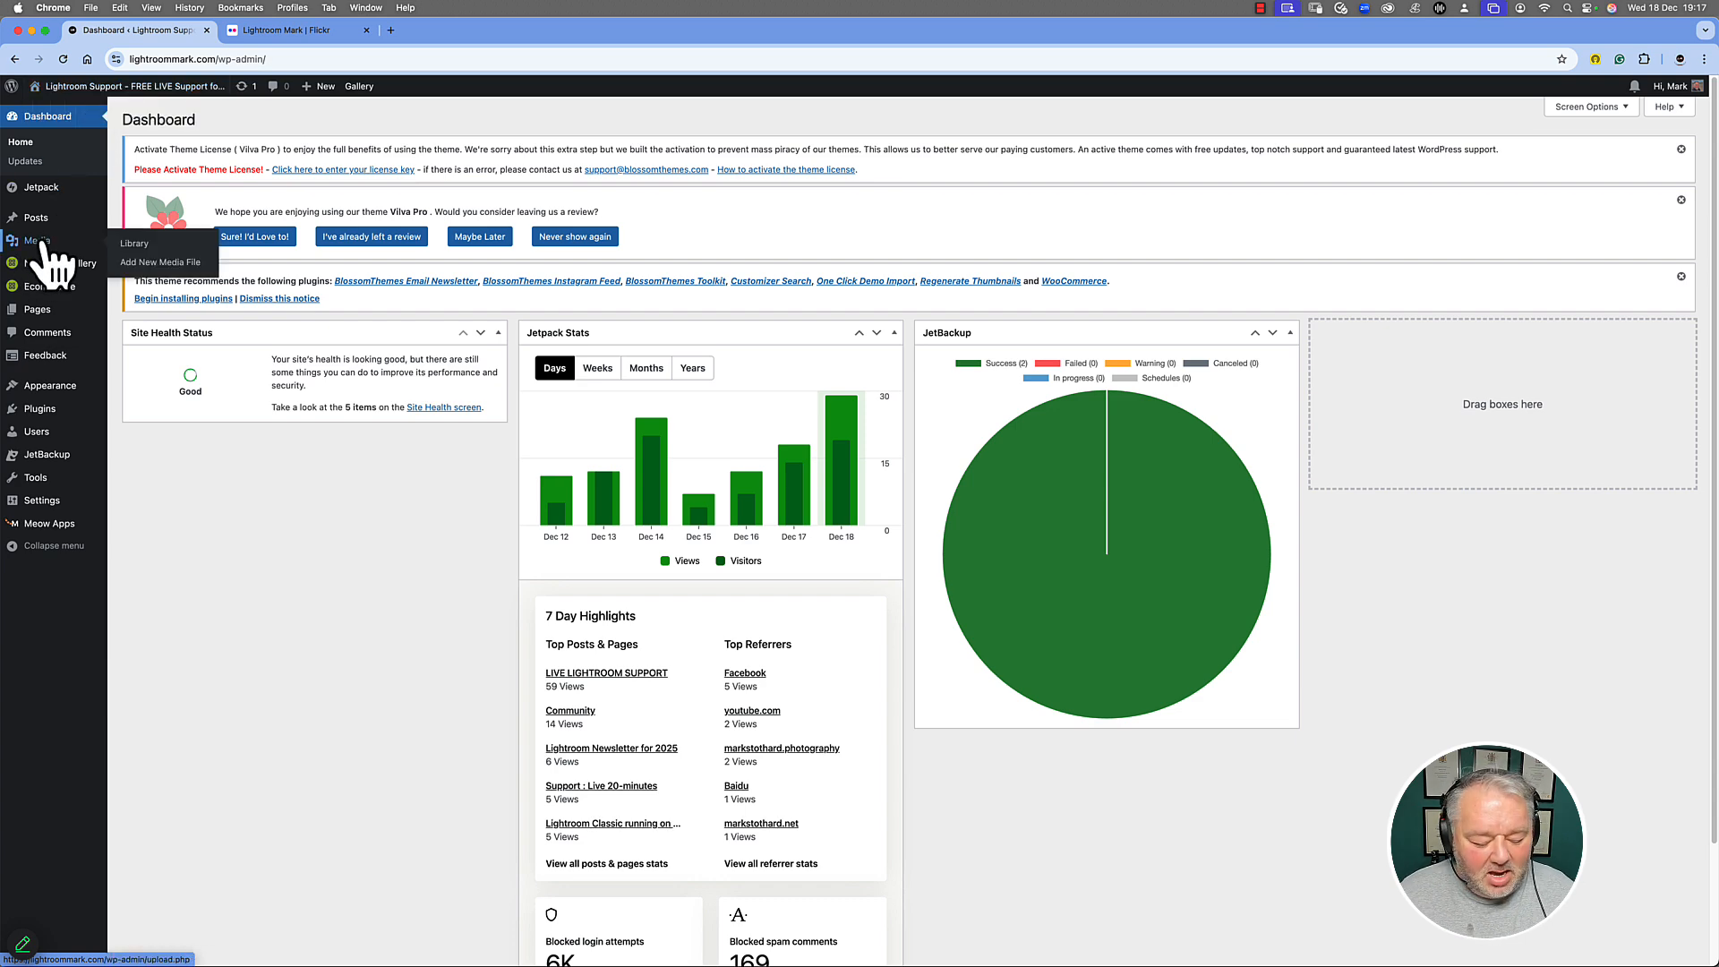
- Return to Lightroom Classic and open the WP/LR Sync publish service settings, collapsing the Publish Service and Authentication sections
key("super+Tab")
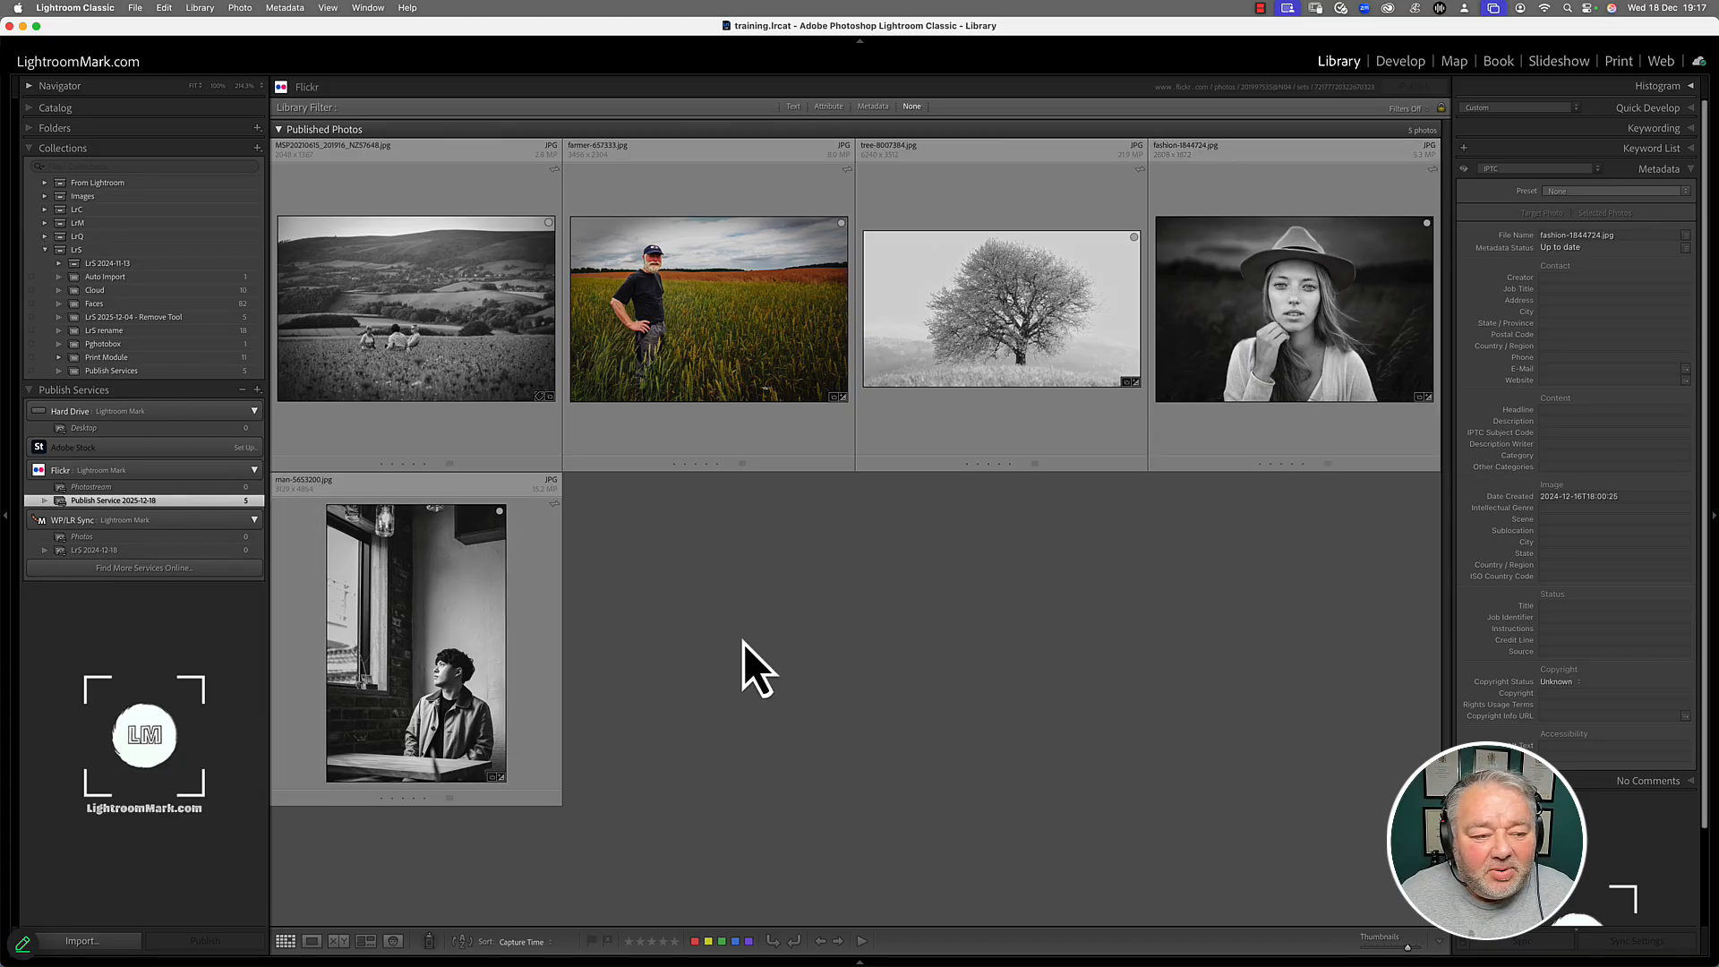
left_click(136, 549)
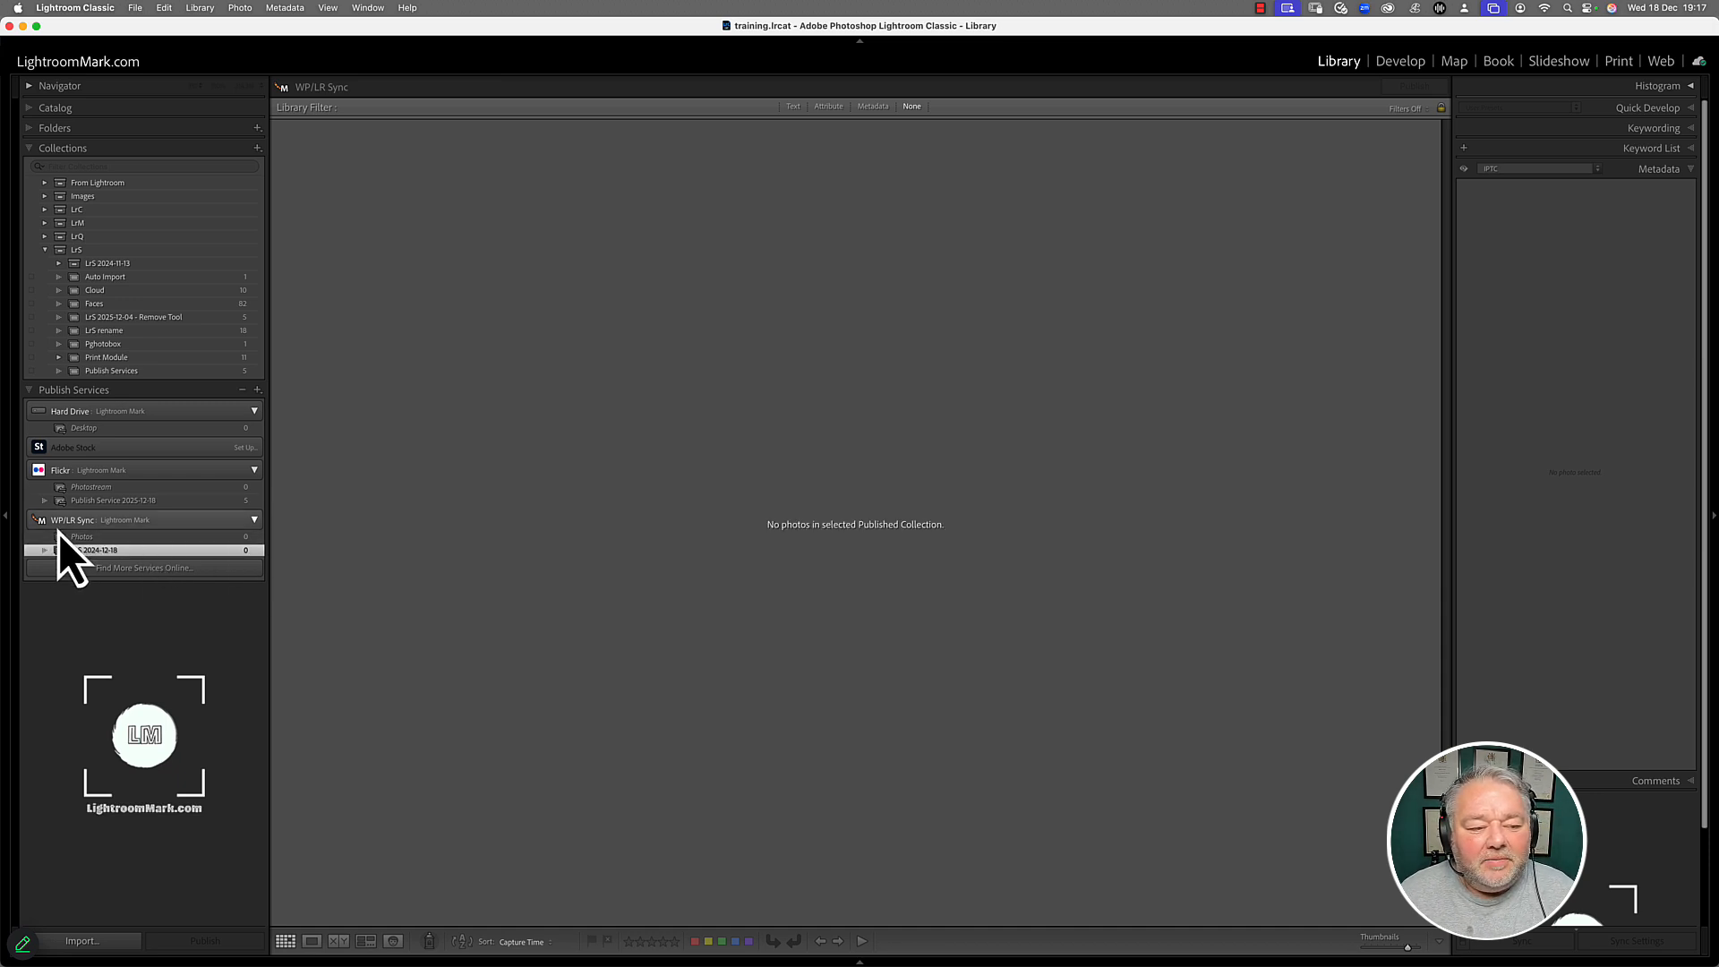
double_click(124, 528)
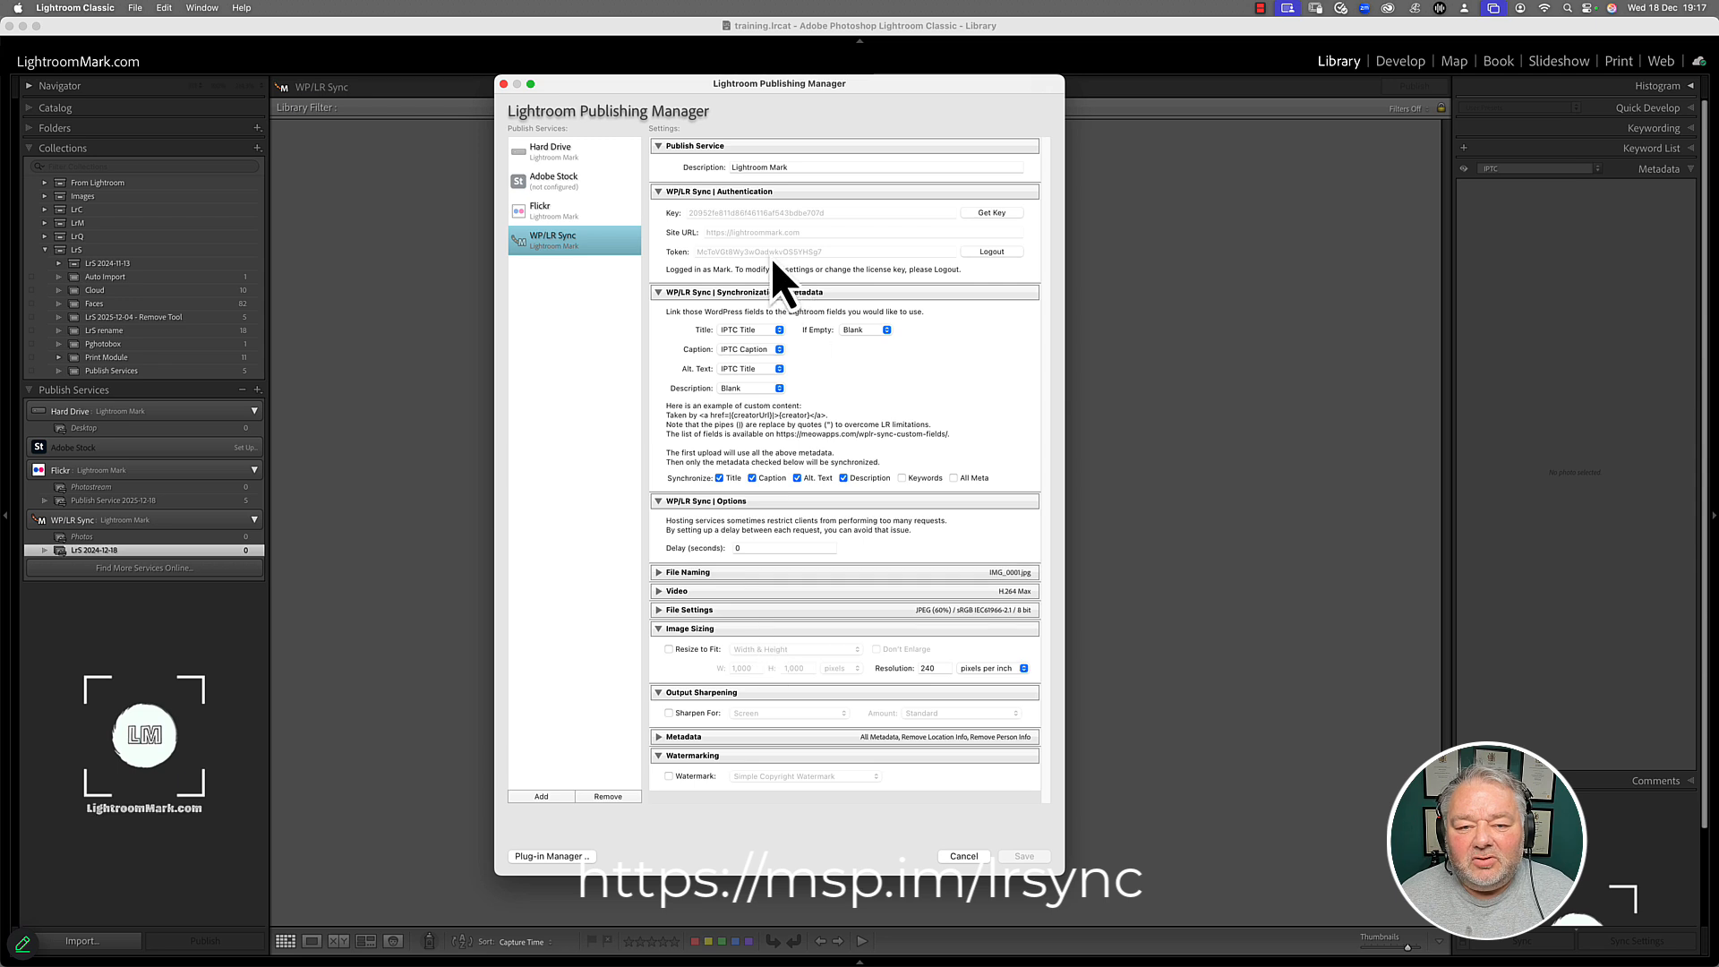
left_click(660, 146)
left_click(660, 164)
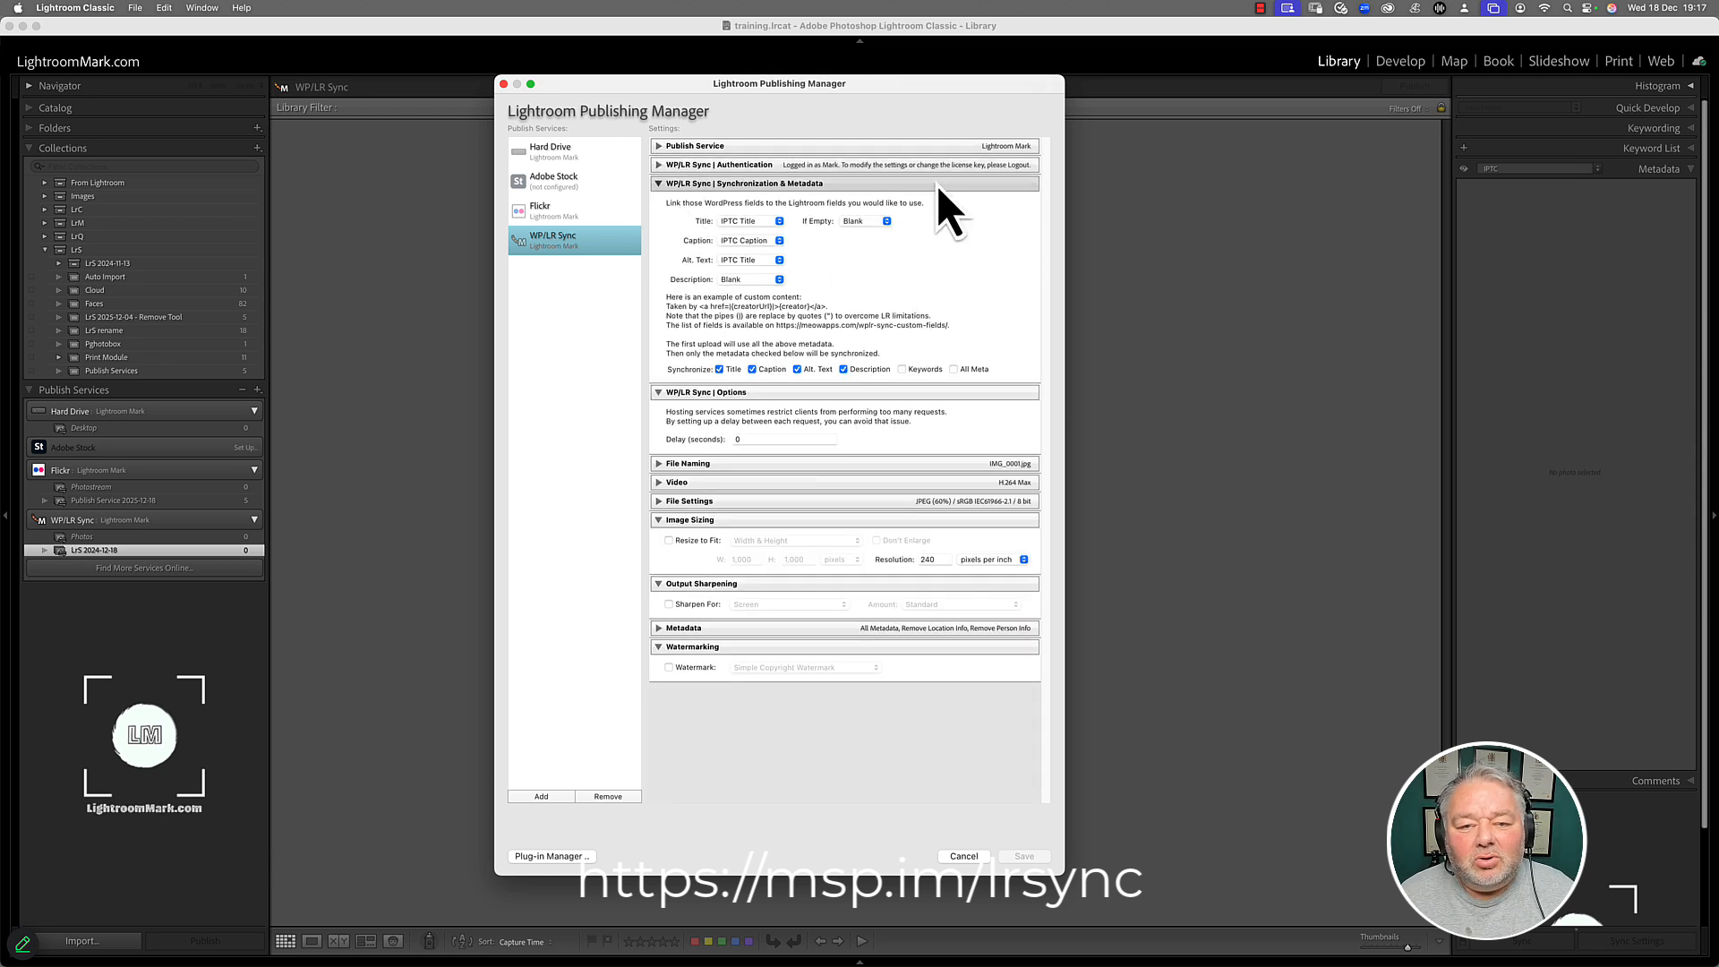
- Review the Caption source options and try including Keywords in the synchronized metadata
left_click(748, 241)
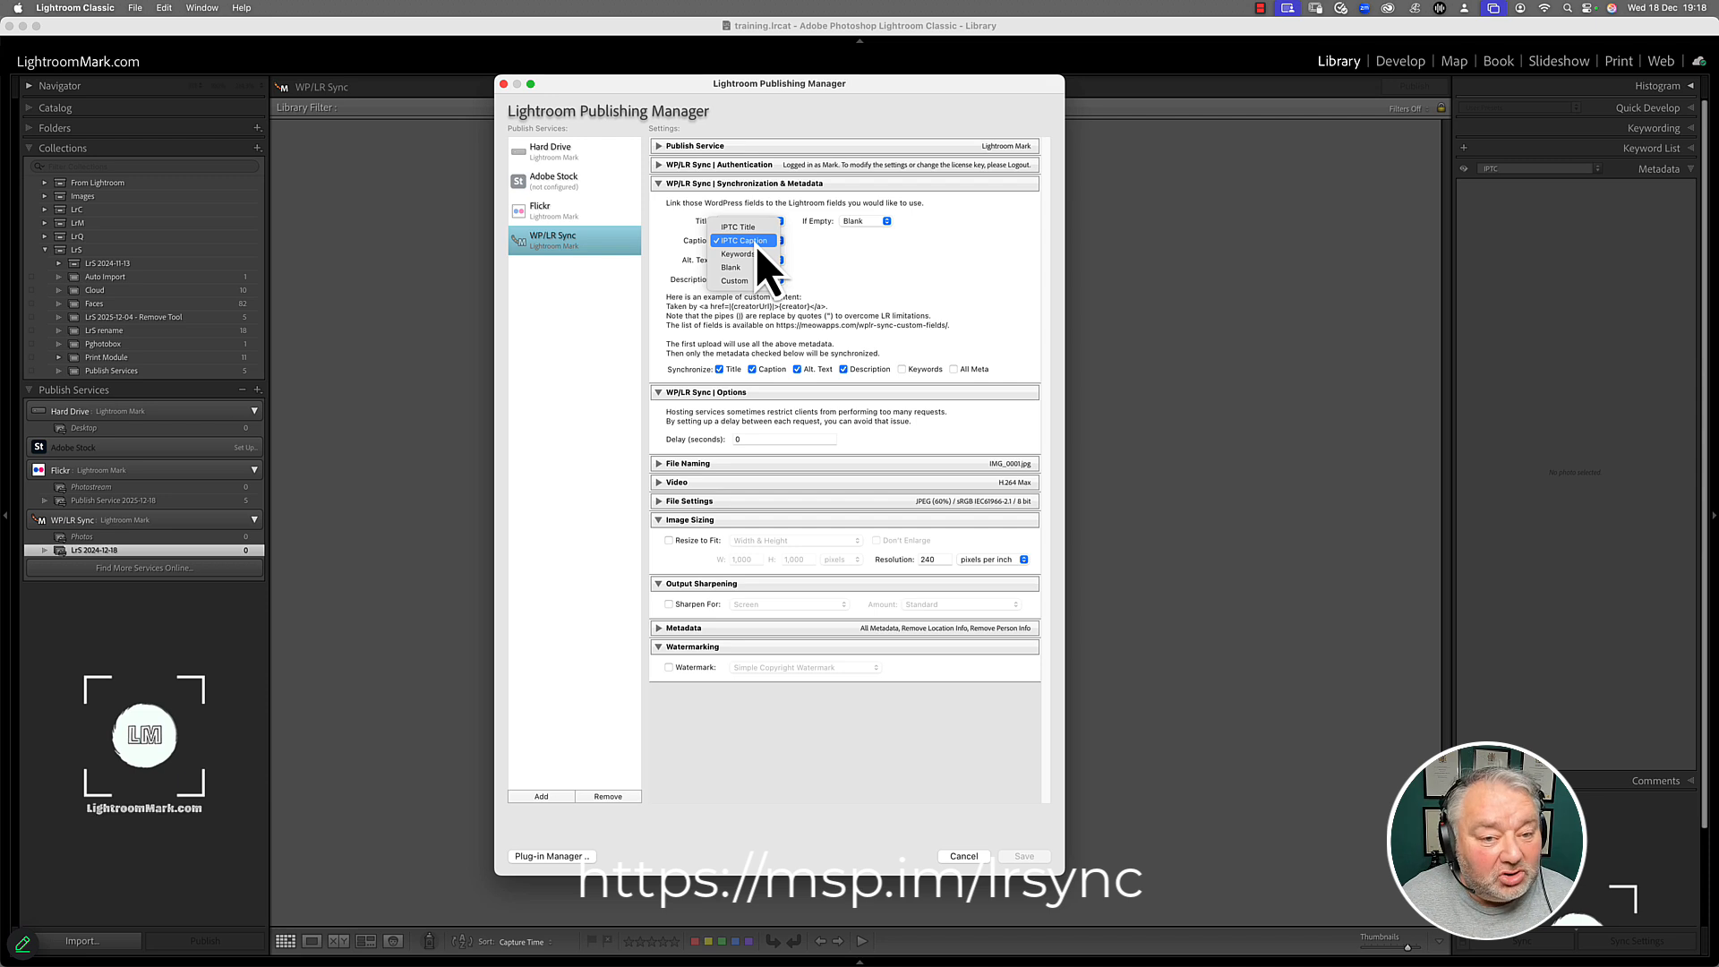
left_click(758, 242)
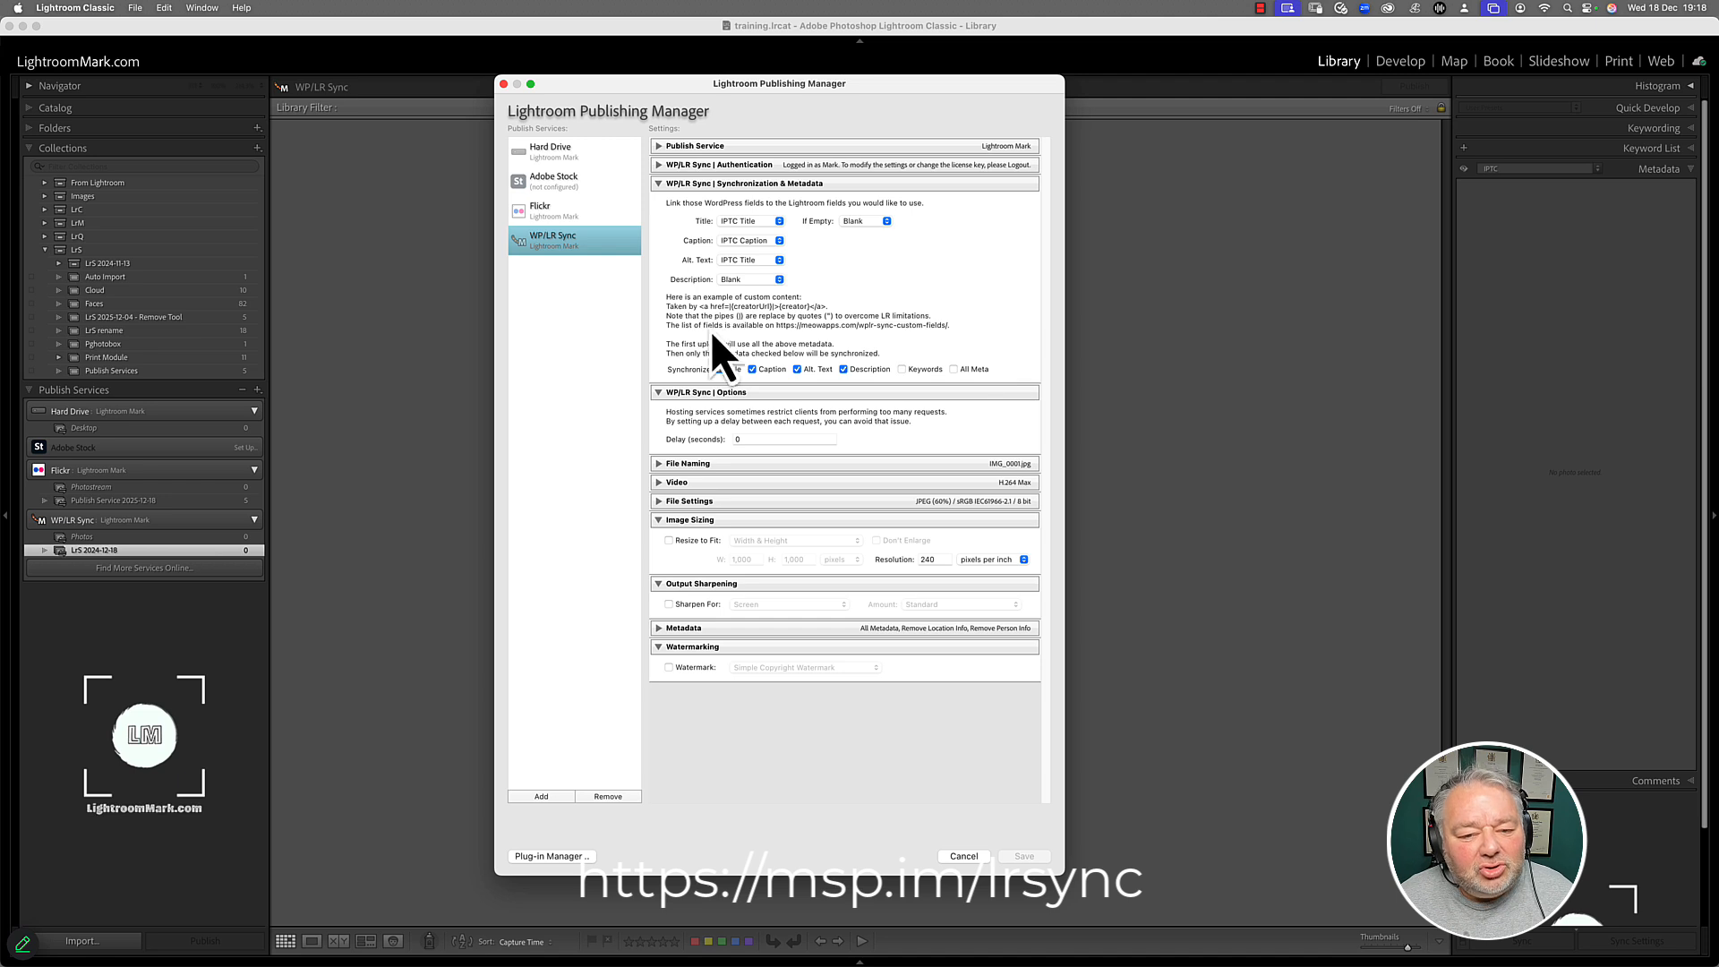
left_click(902, 369)
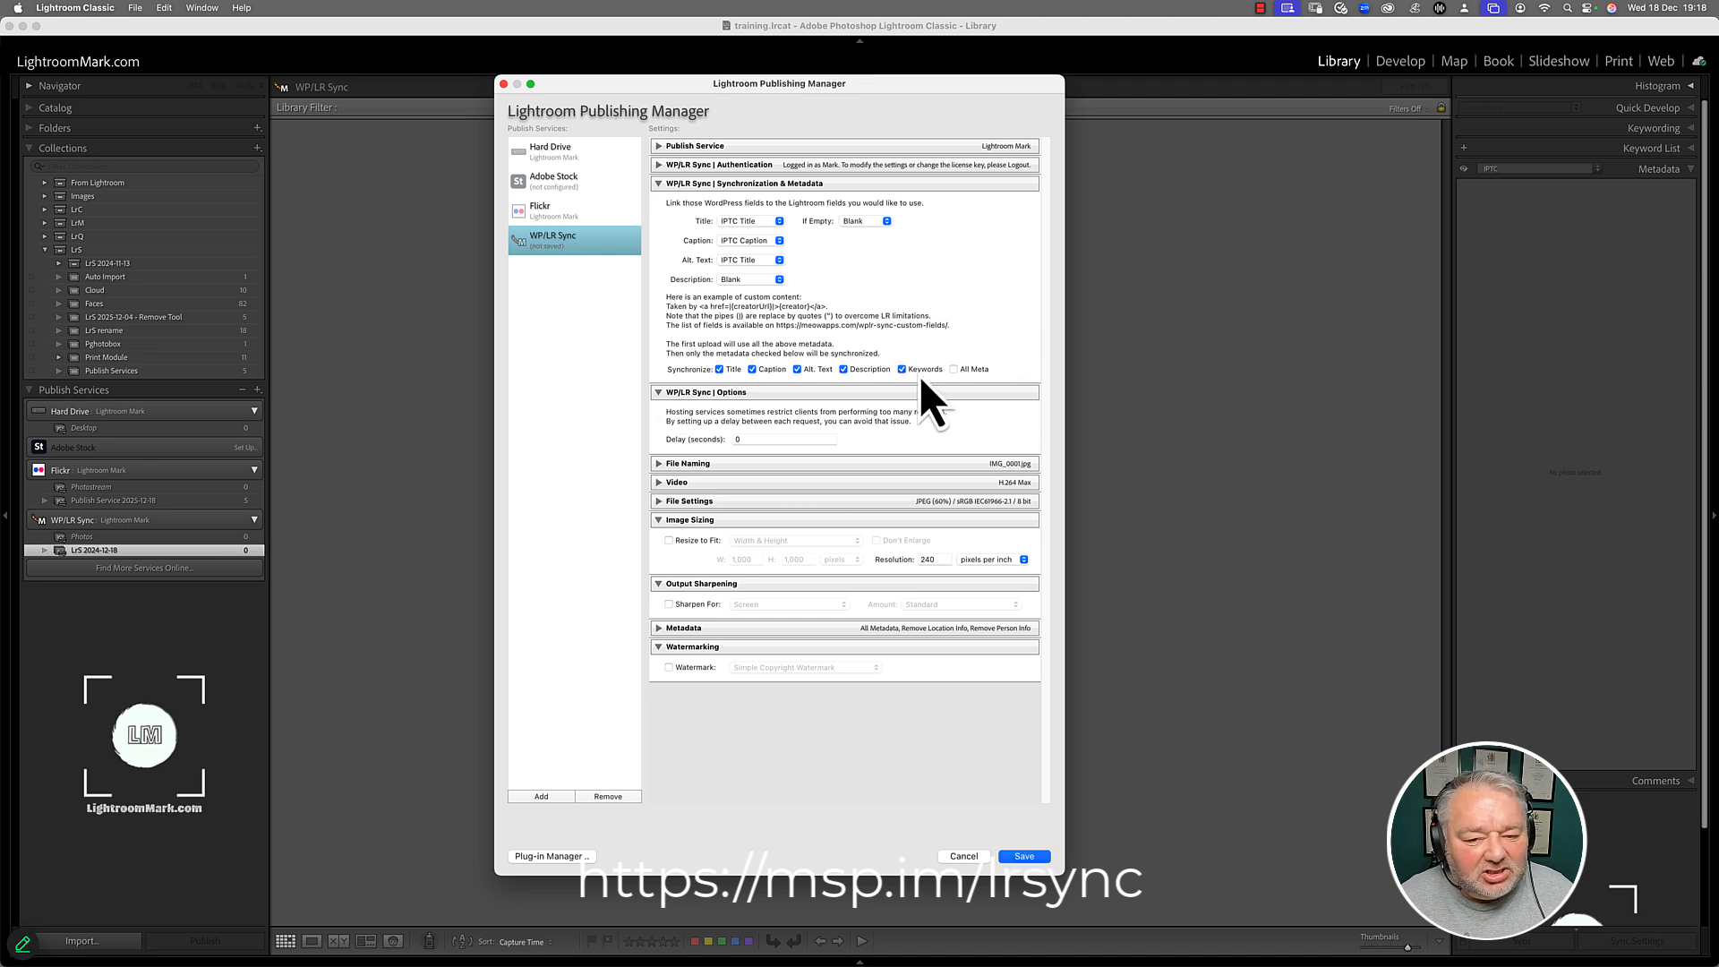
left_click(913, 369)
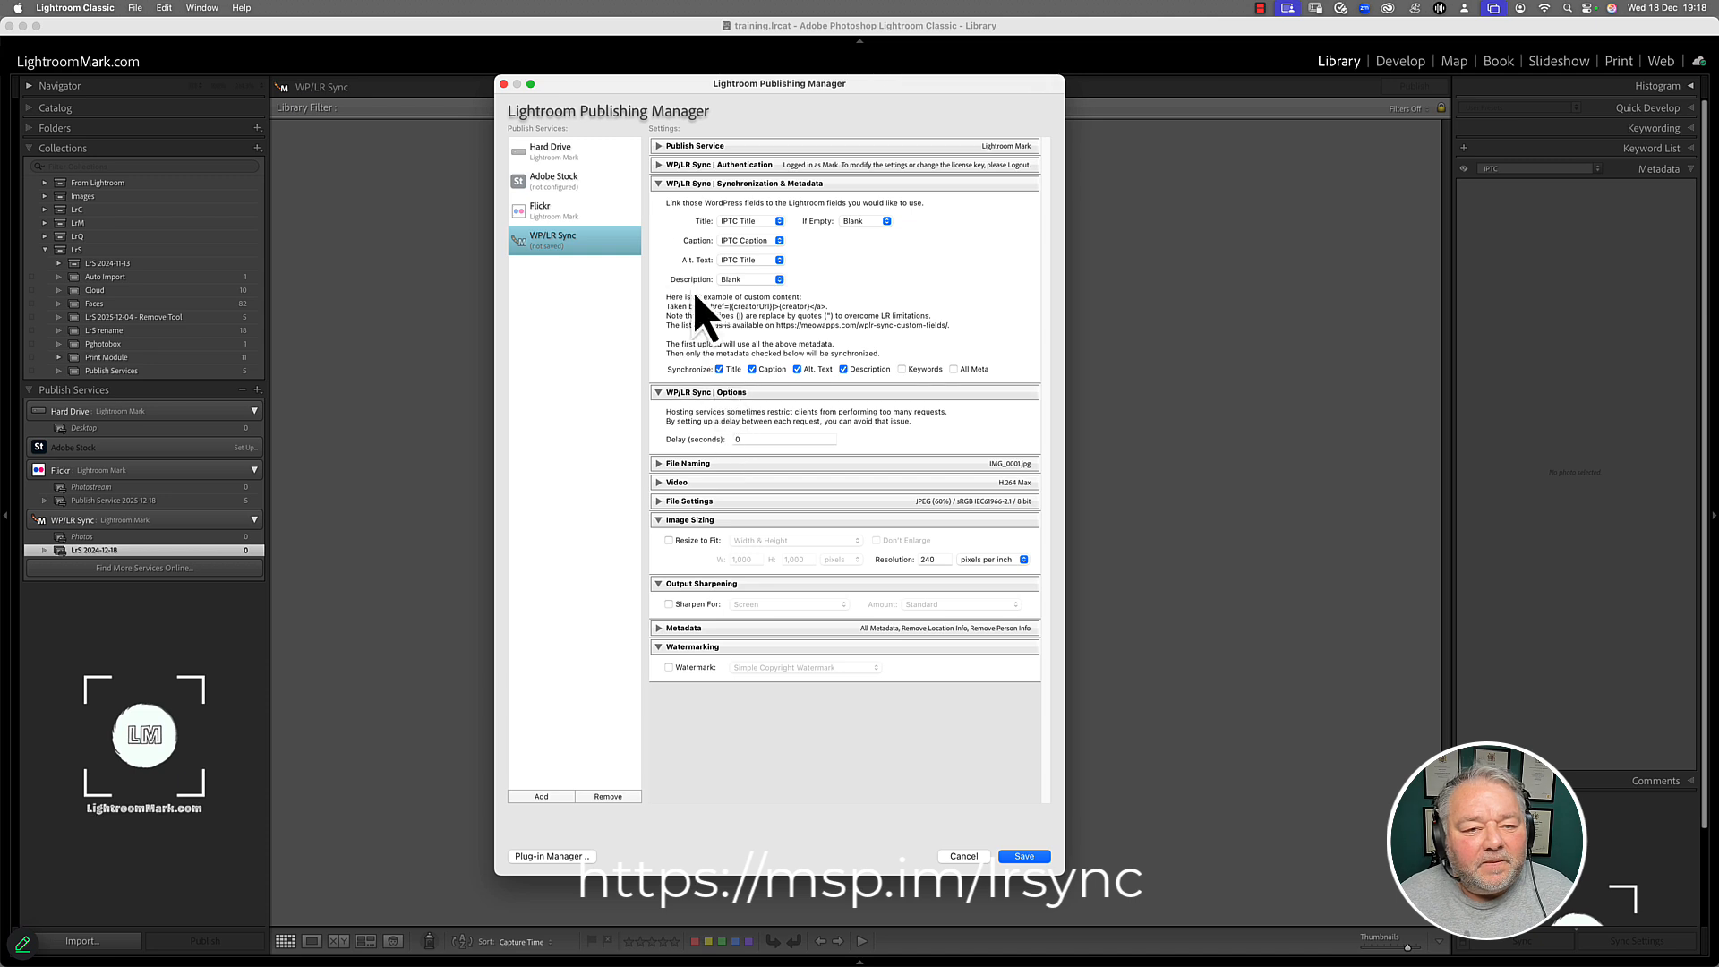
- Set the JPEG quality to 100 in the WP/LR Sync file settings
left_click(659, 185)
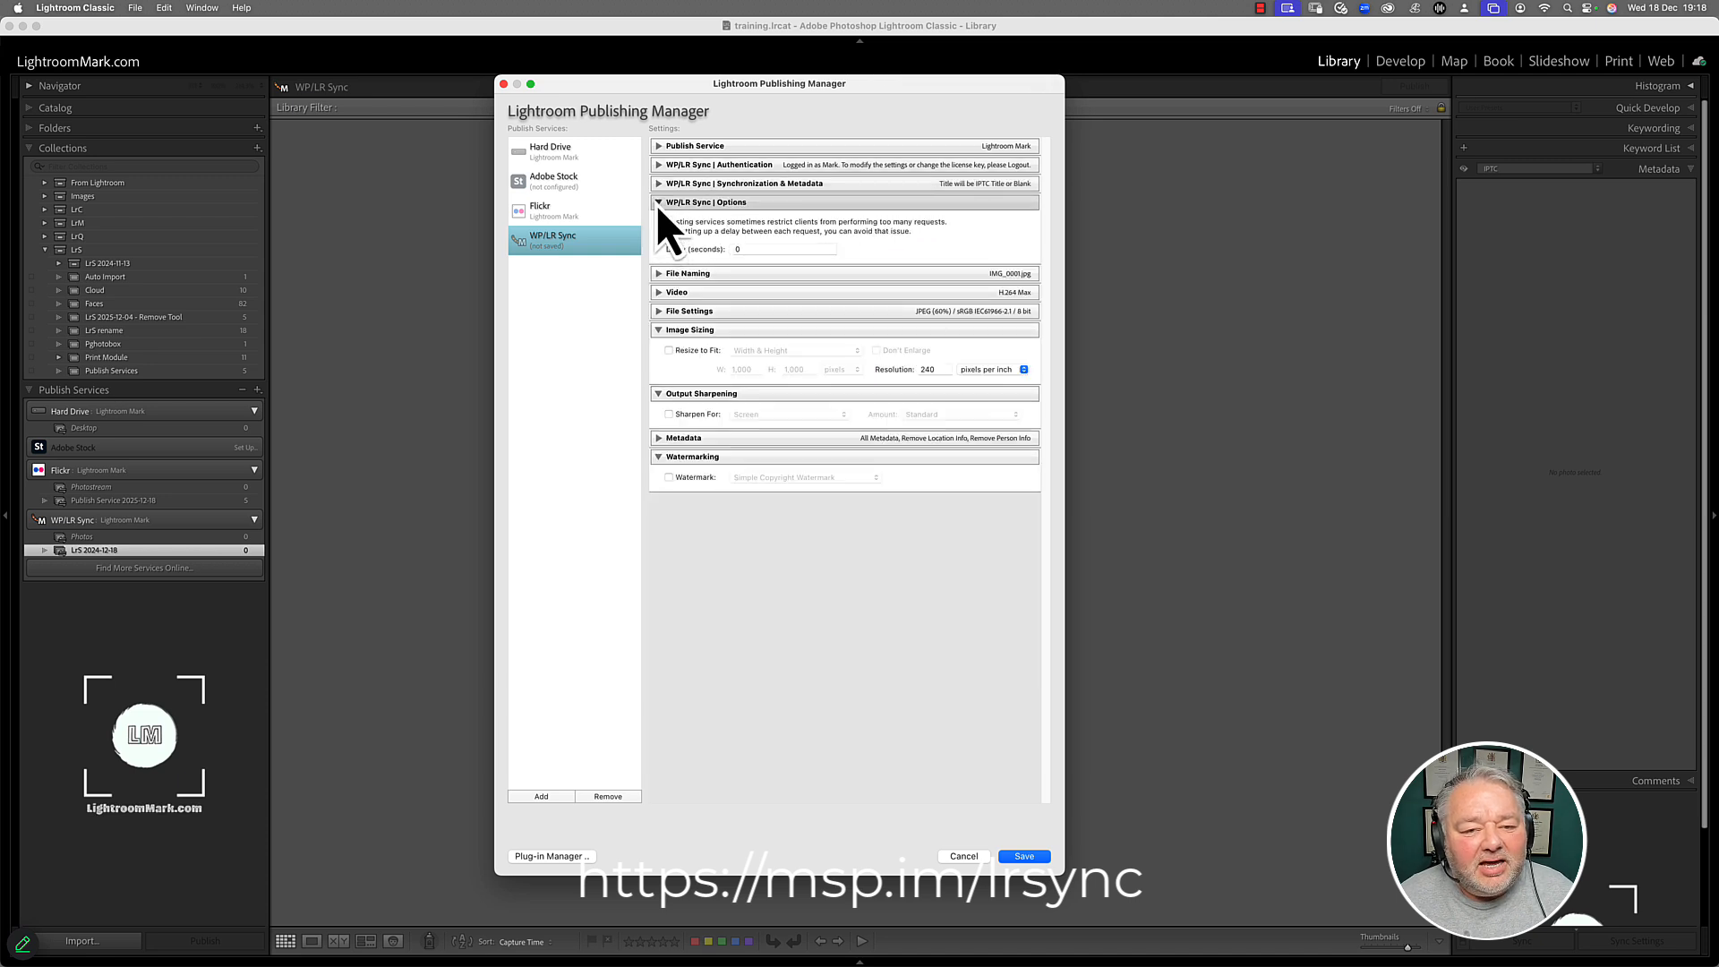
left_click(659, 202)
left_click(659, 238)
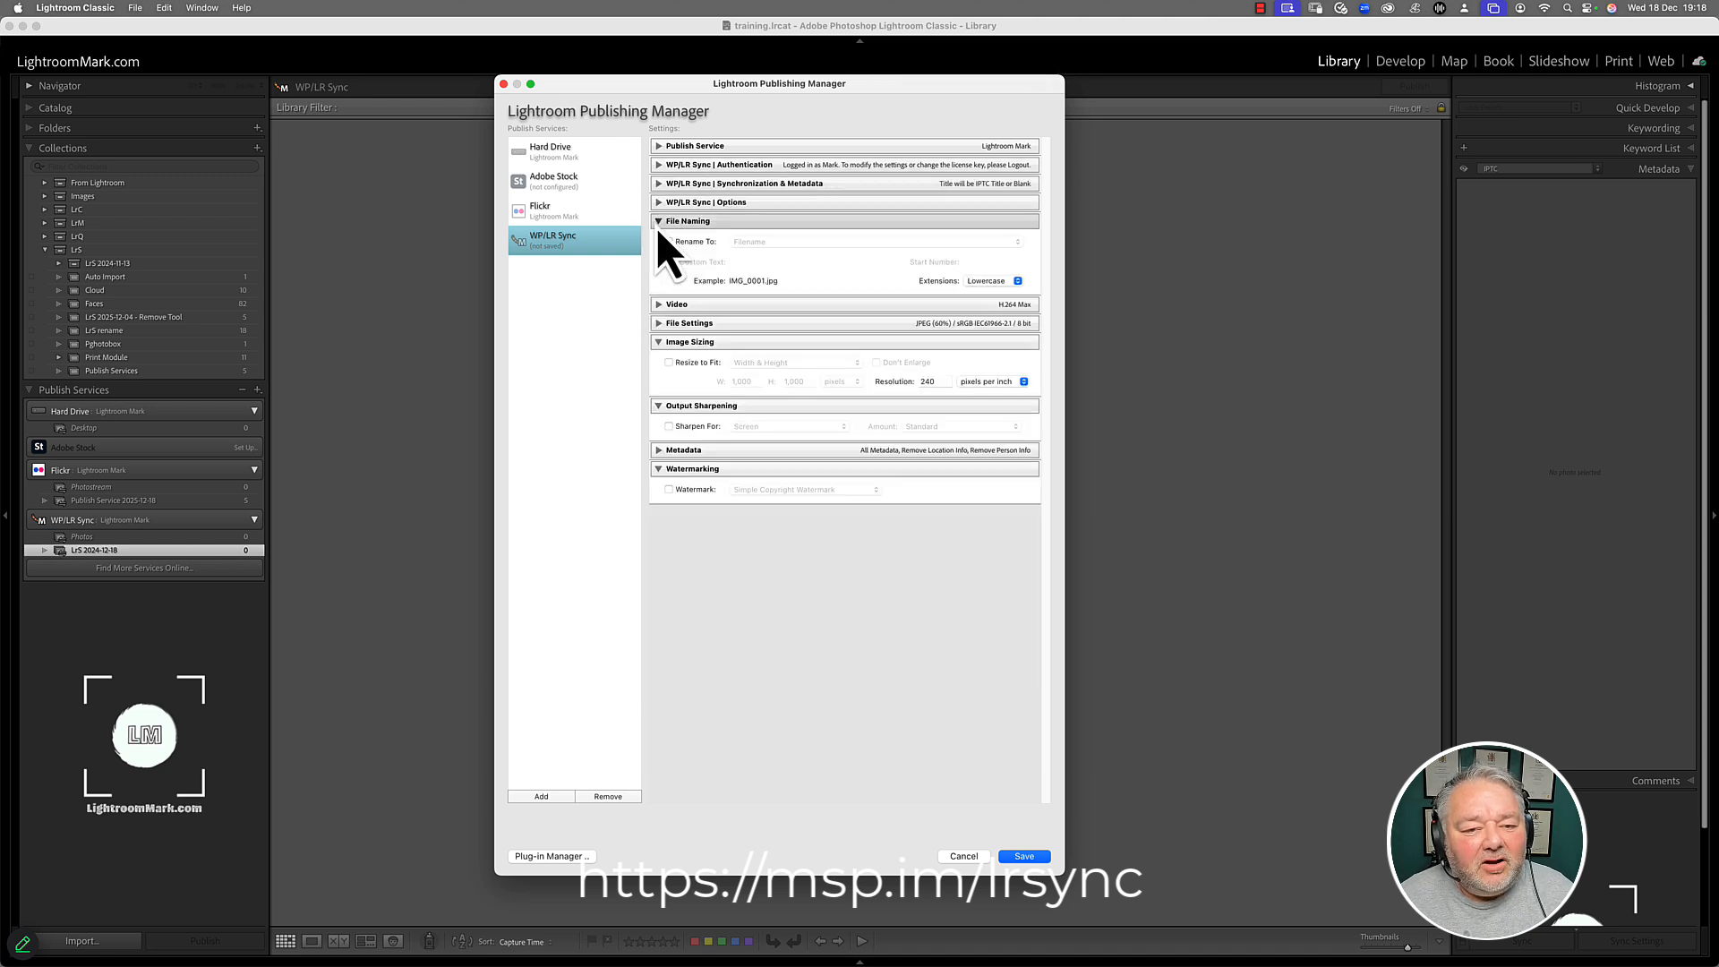
left_click(659, 239)
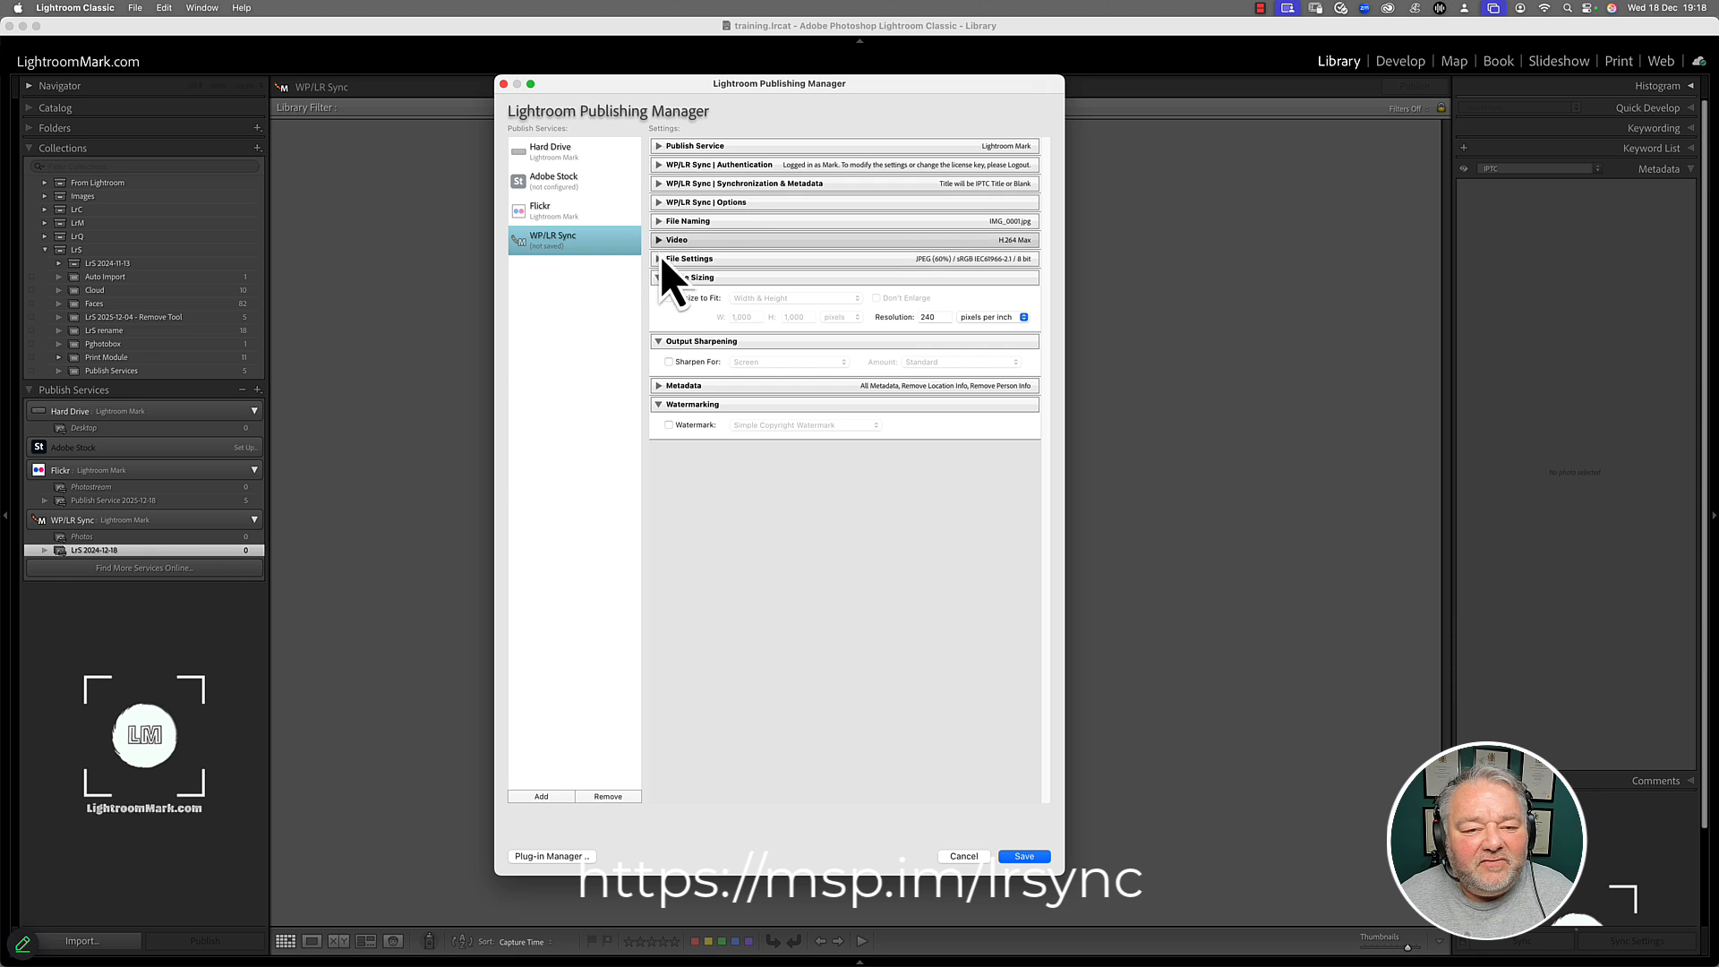
left_click(659, 260)
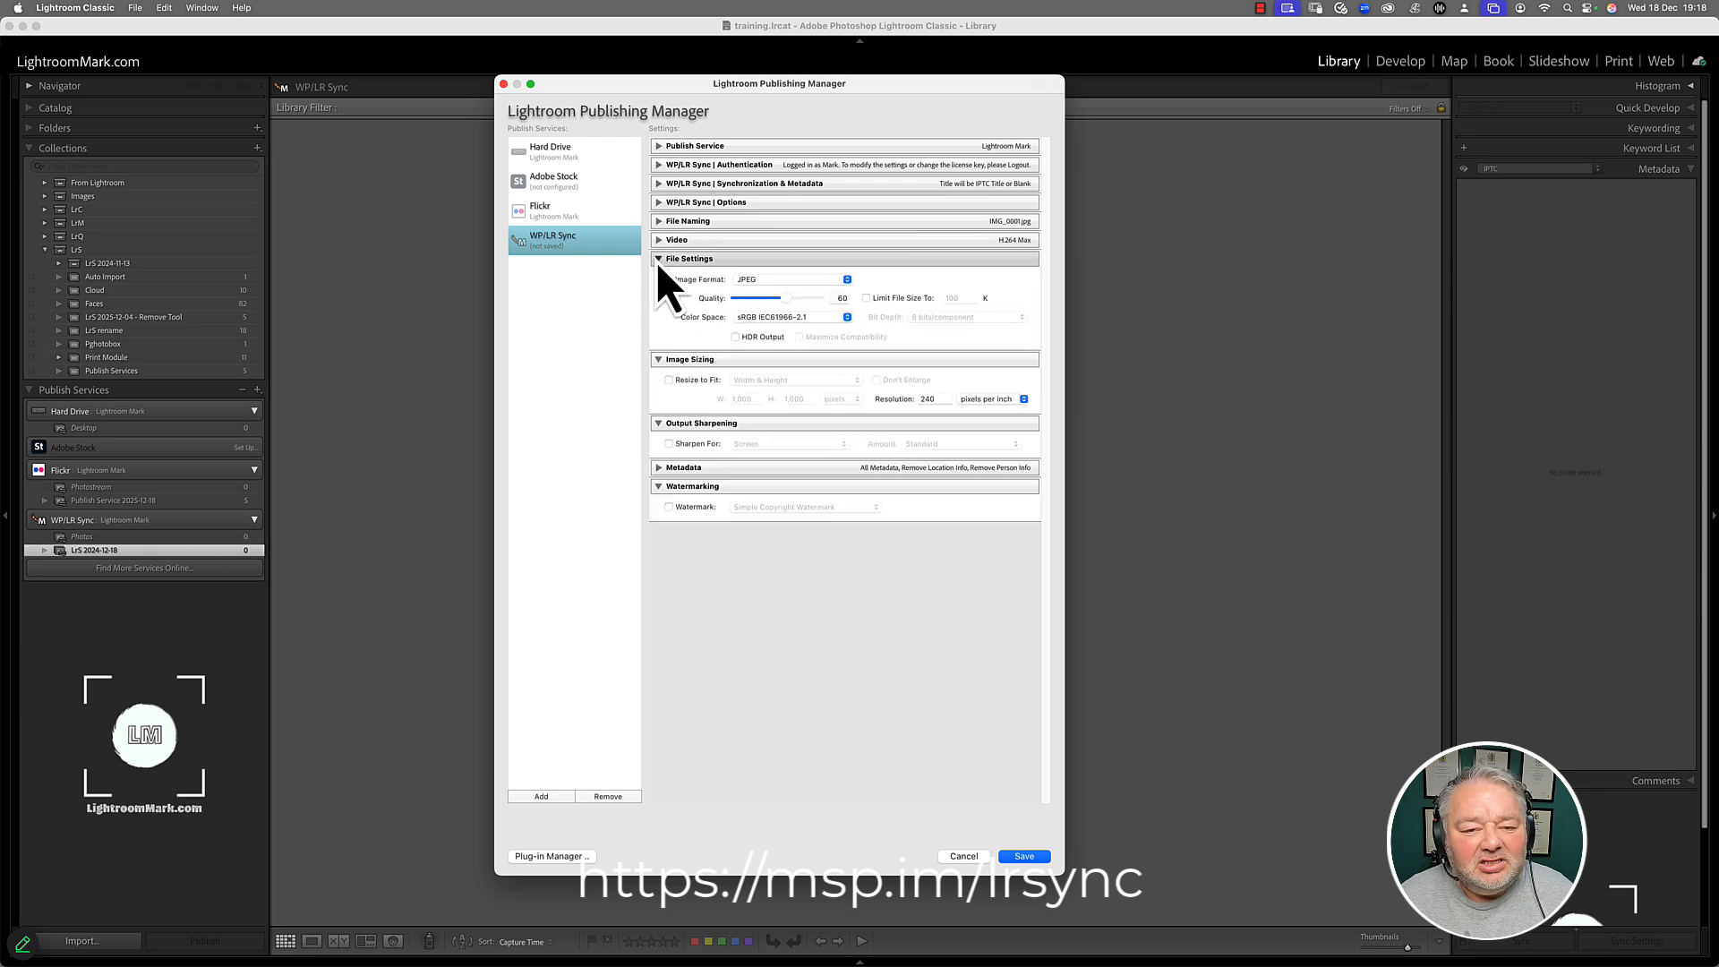
left_click_drag(794, 305, 839, 312)
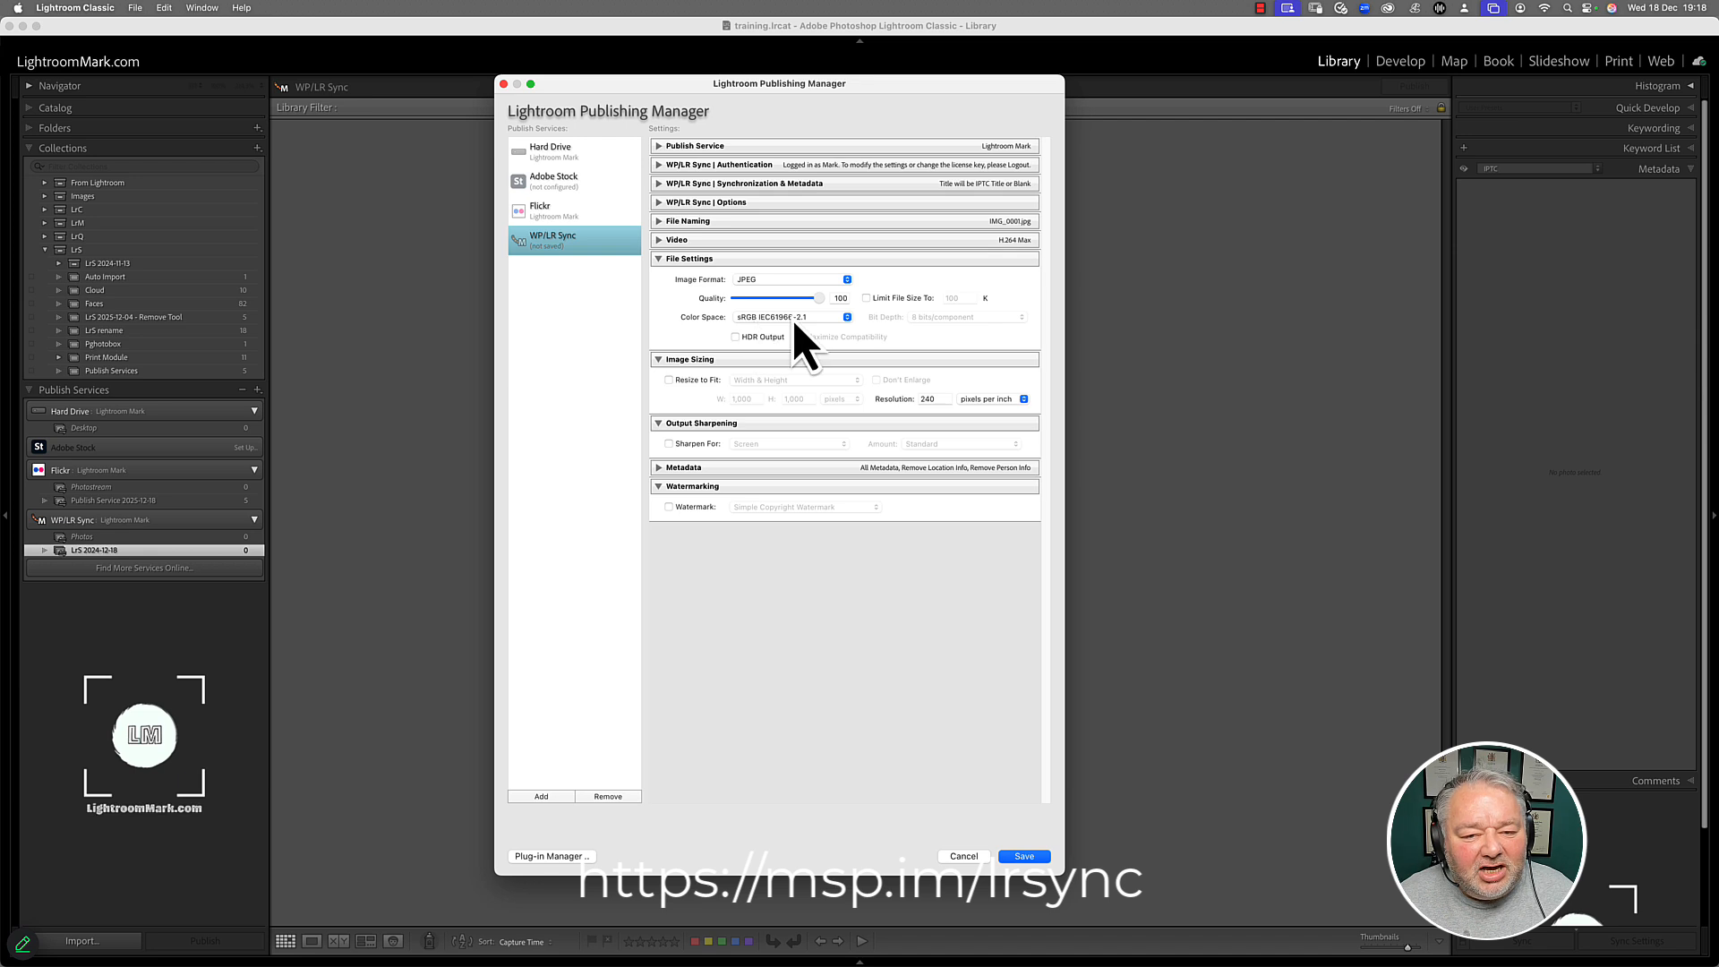
left_click(661, 258)
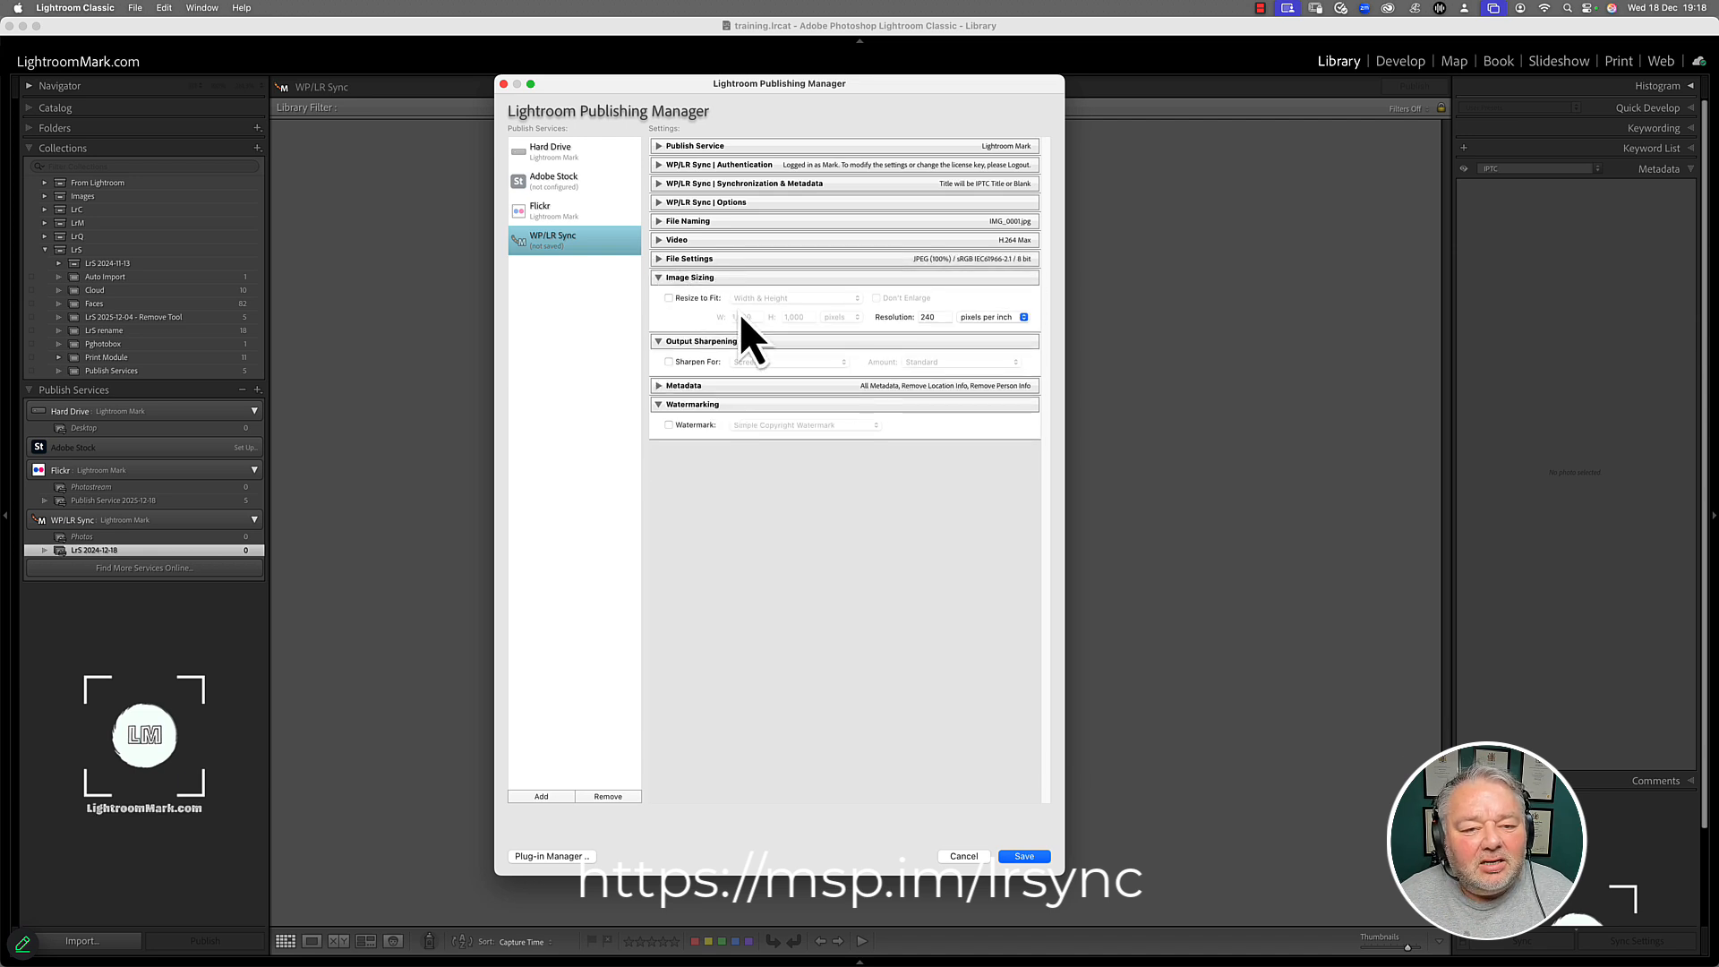
- Resize the WP/LR Sync images to a long edge of 1,500 pixels at 72 pixels per inch
left_click(683, 300)
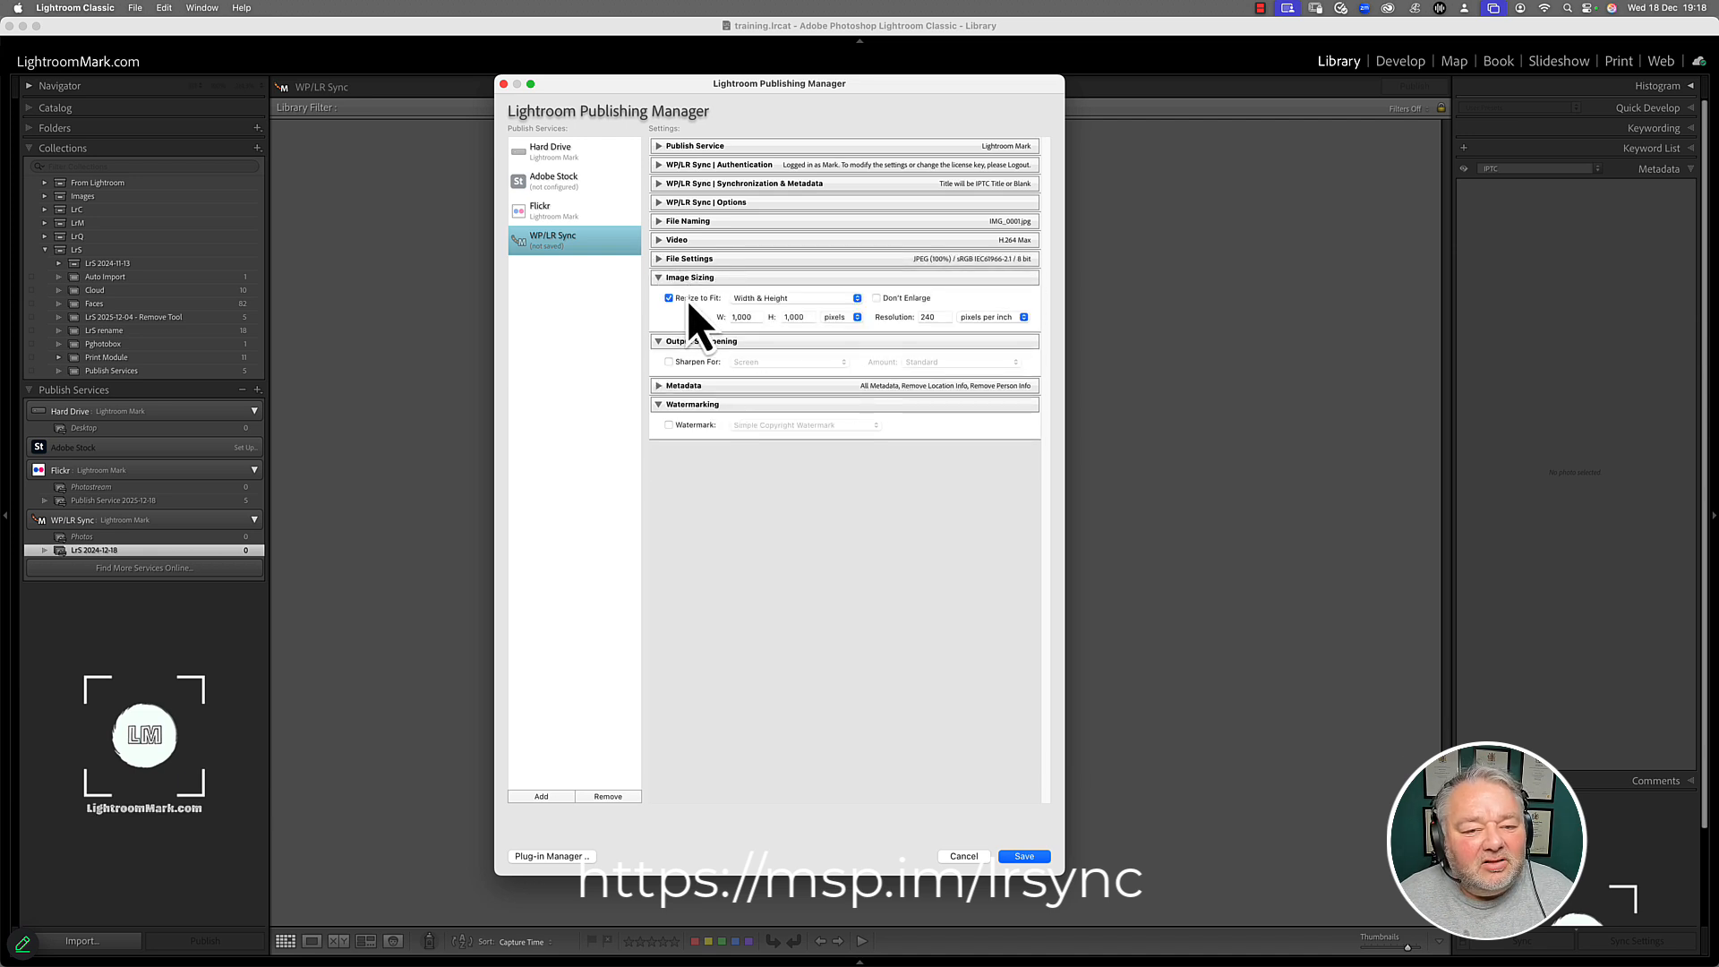
left_click(762, 301)
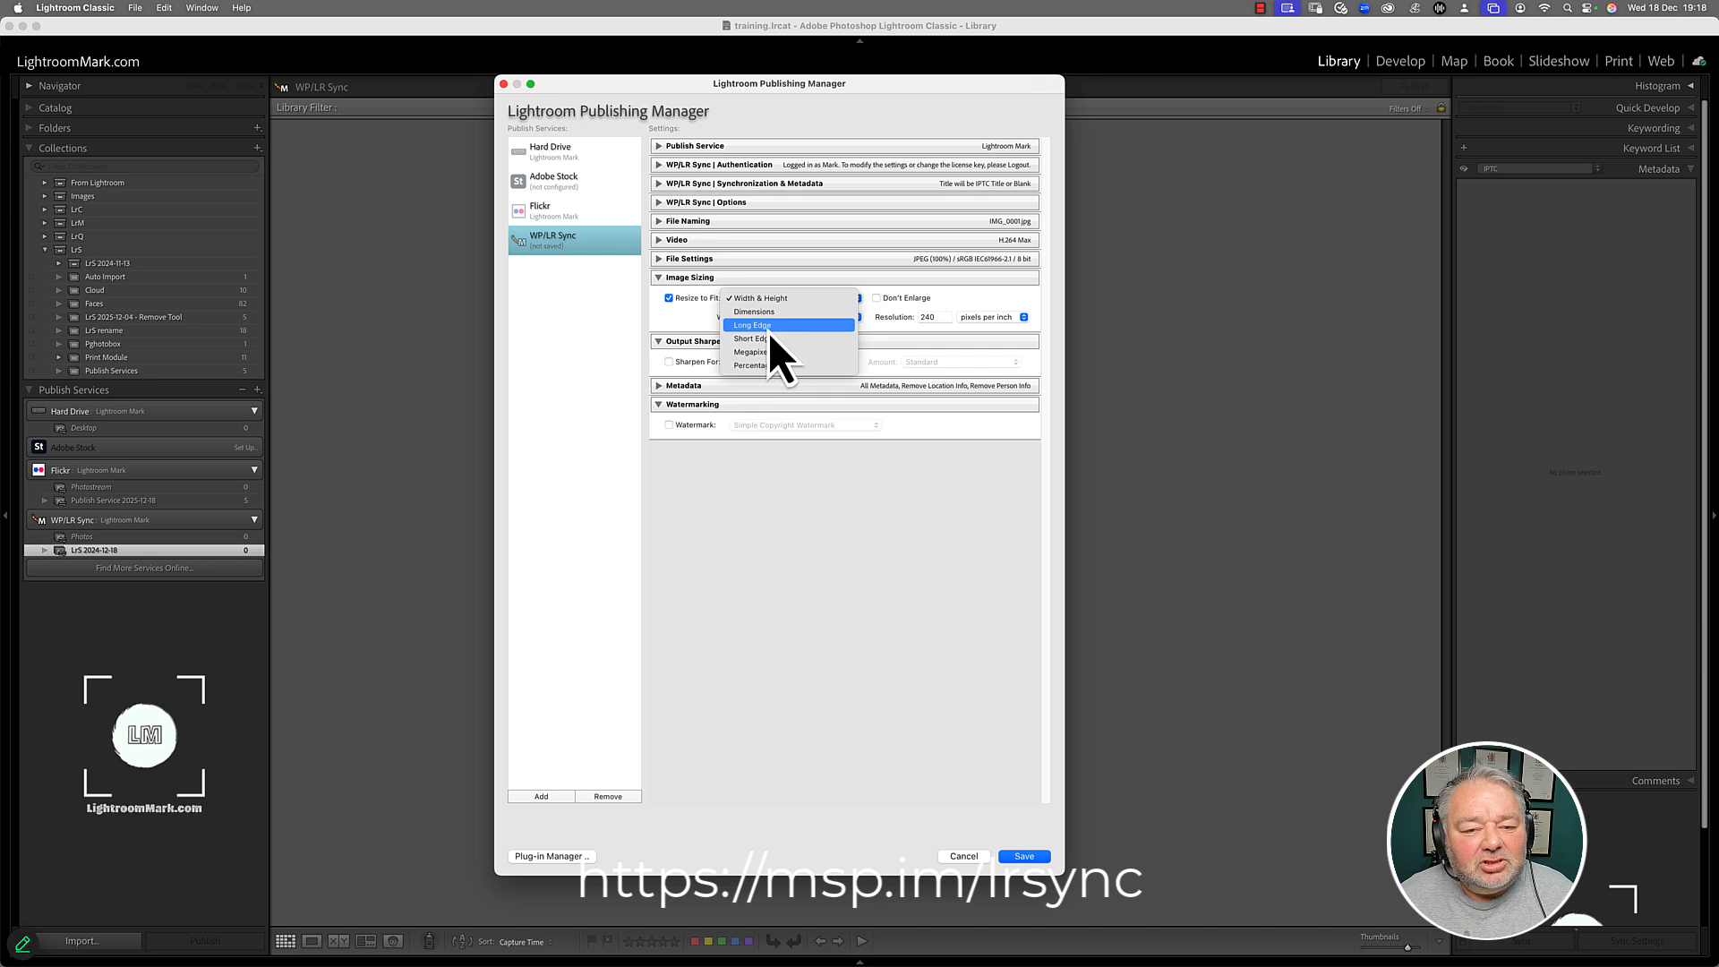
left_click(770, 335)
left_click(798, 317)
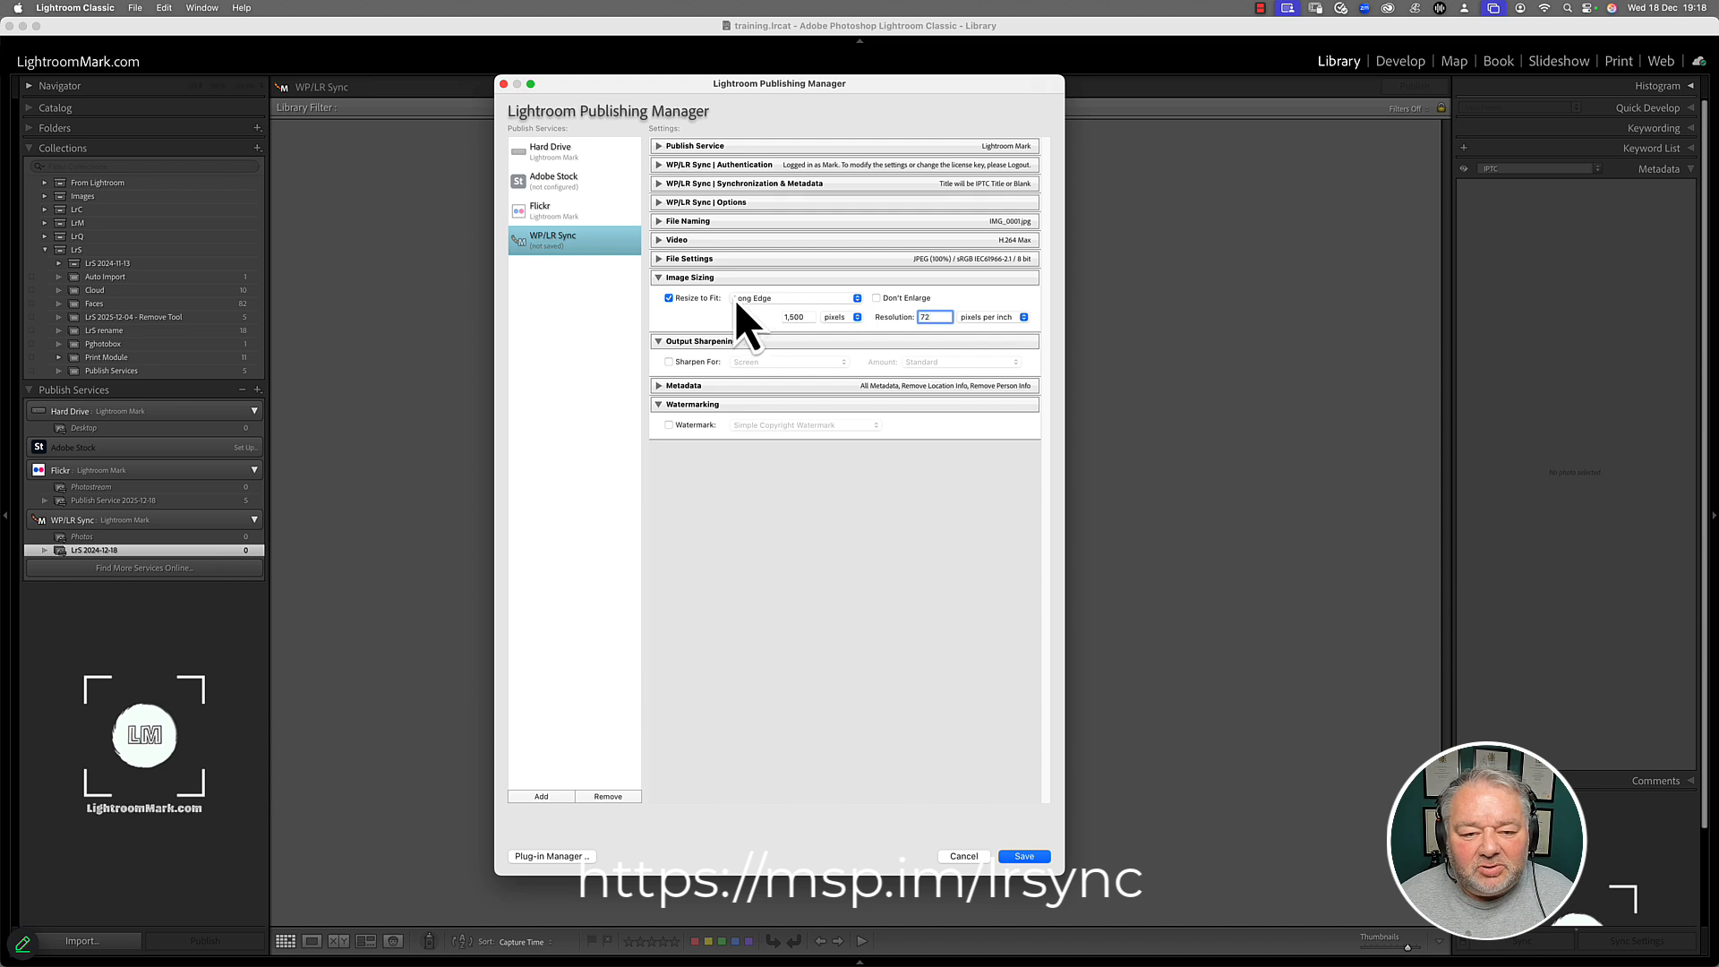
- Turn on output sharpening for Screen at the Standard amount and save the WP/LR Sync settings
left_click(668, 362)
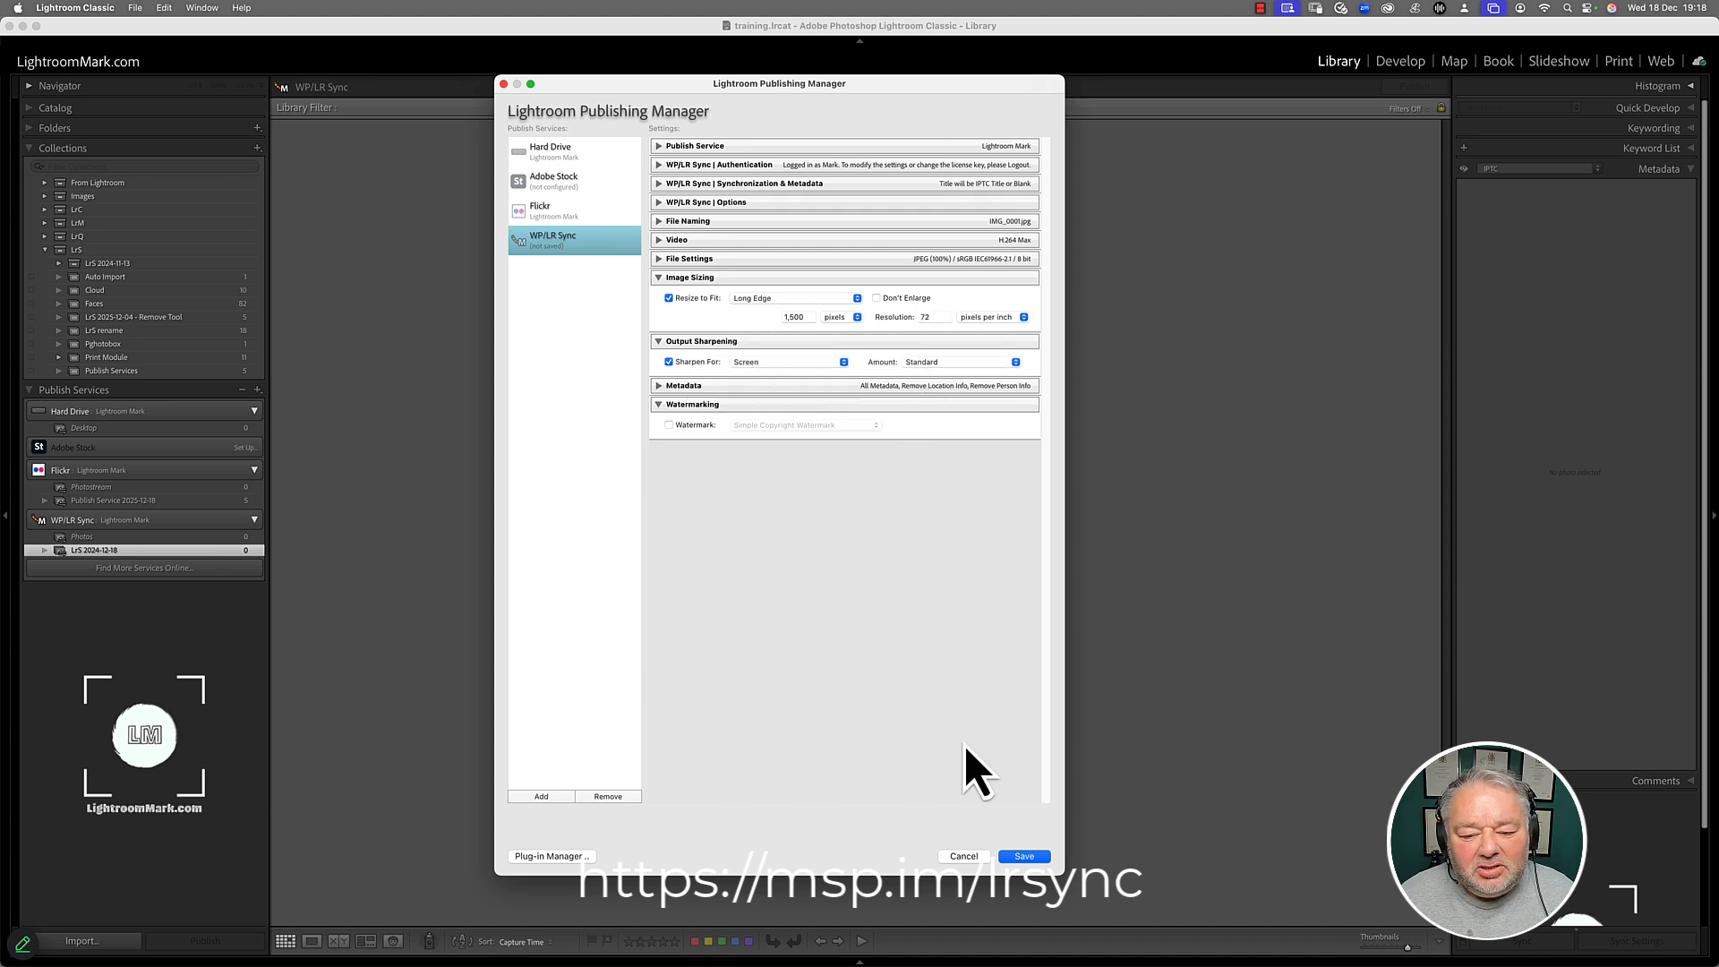
left_click(1025, 857)
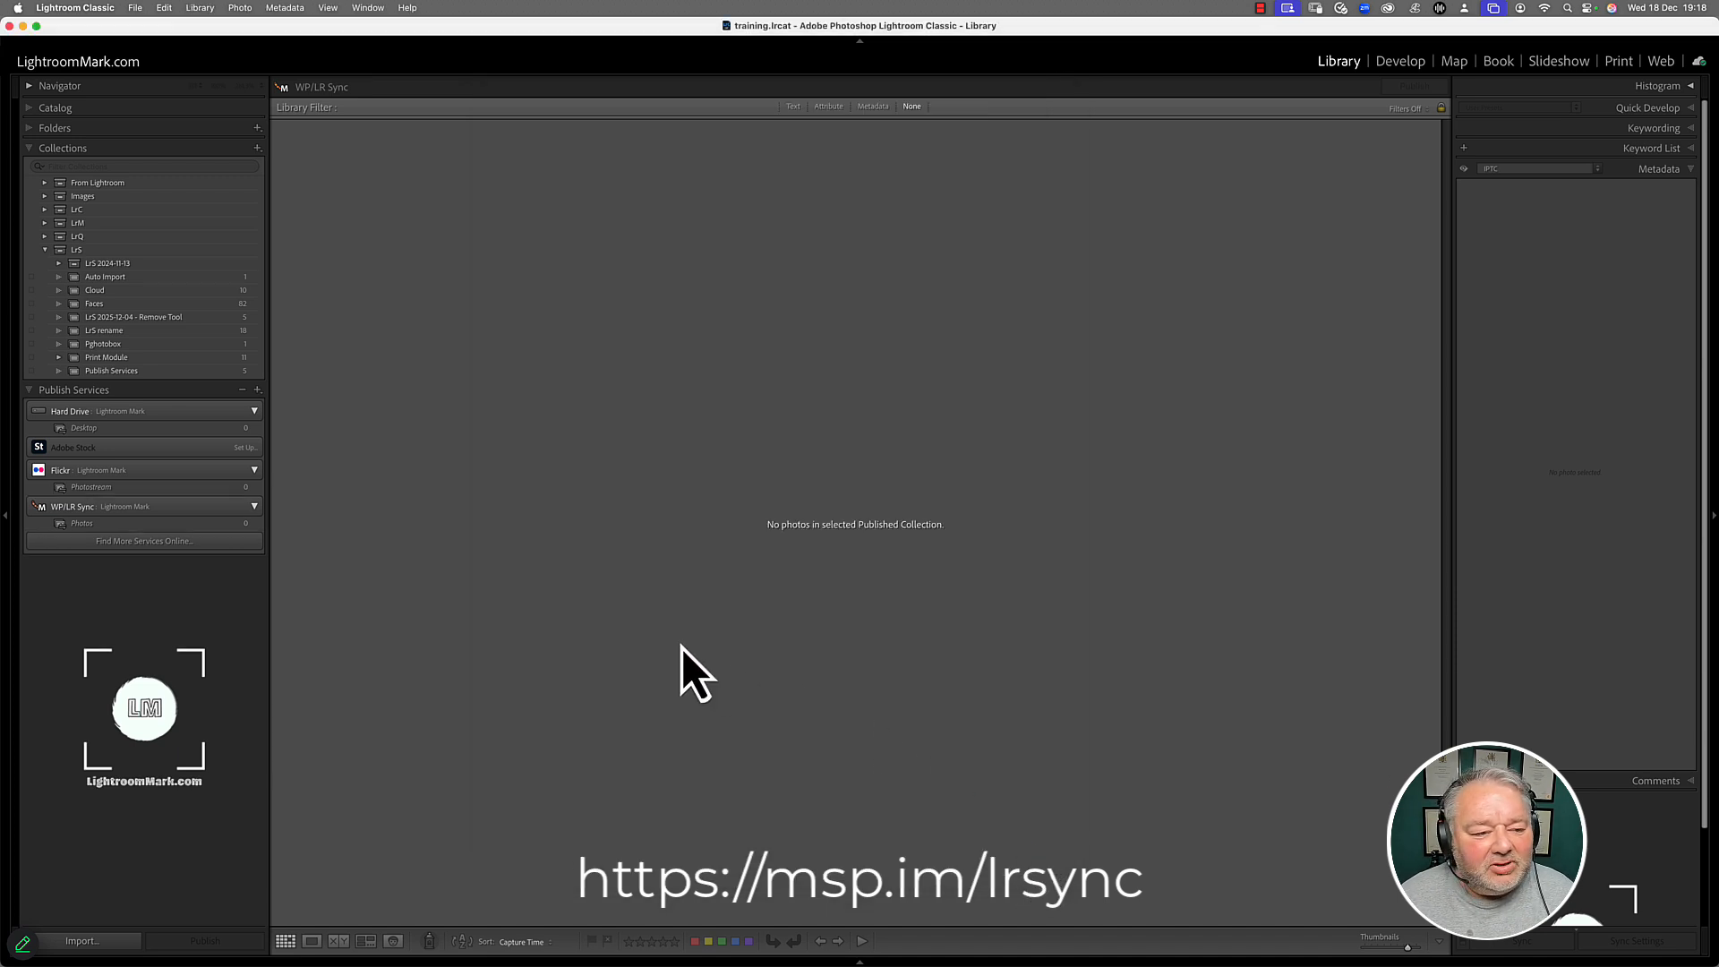
- View the empty Photos and LrS 2024-12-18 collections of the WP/LR Sync service
left_click(159, 527)
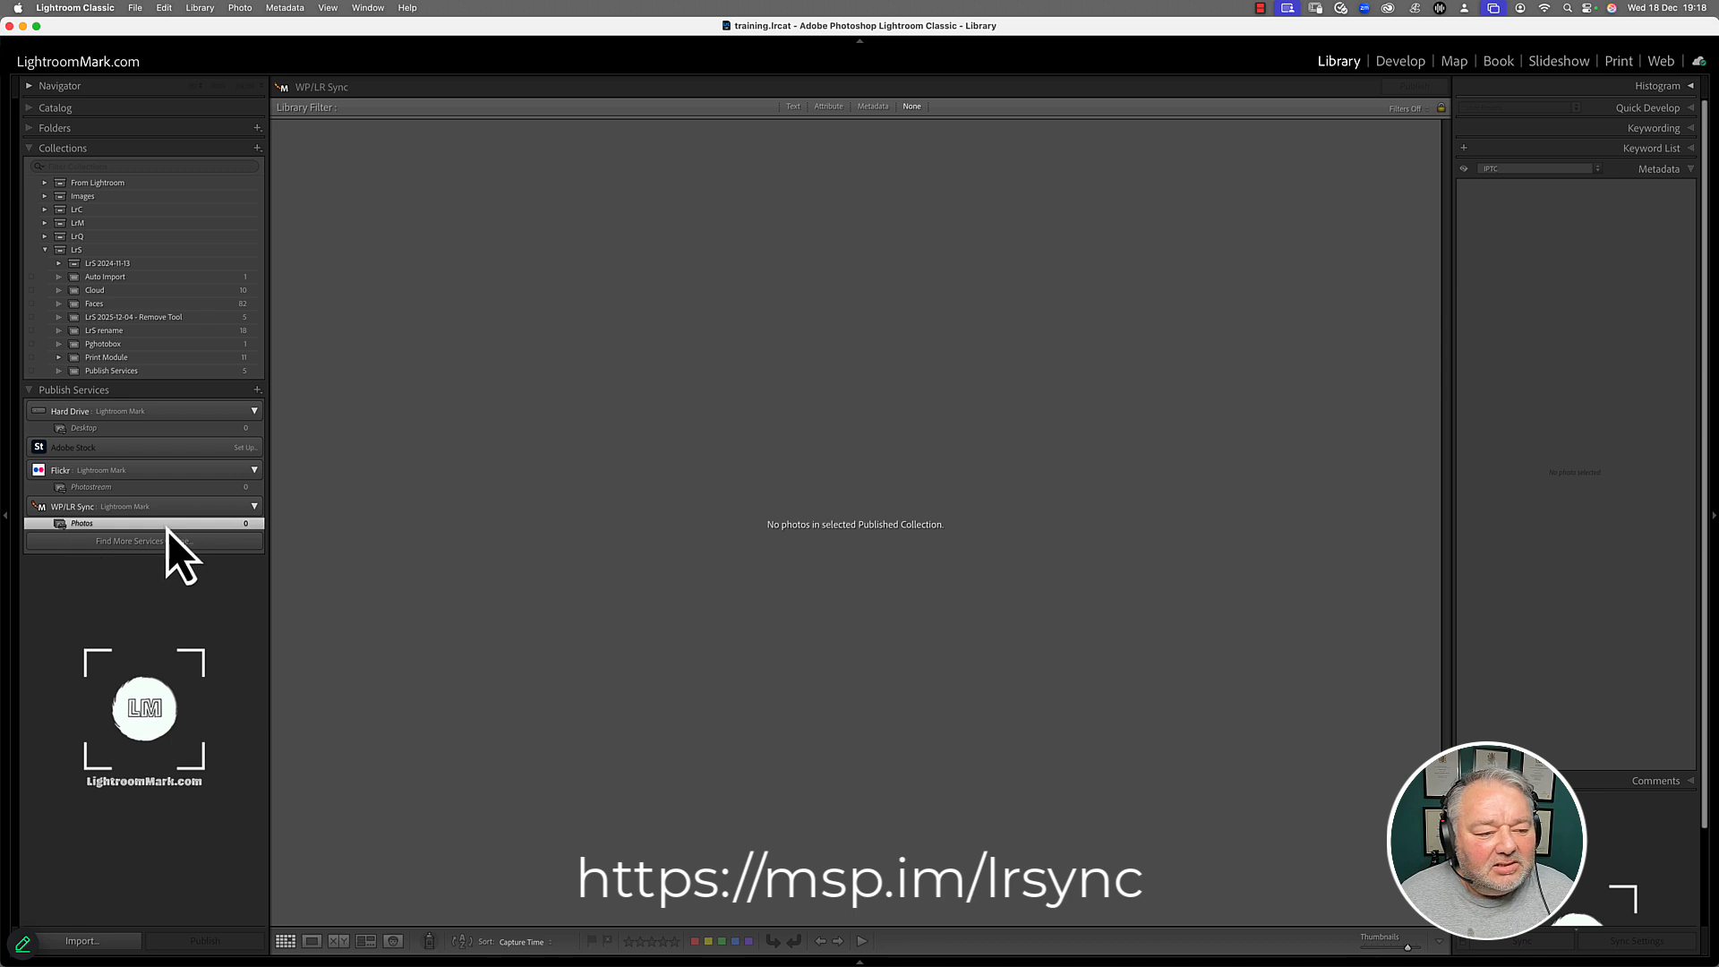
right_click(120, 528)
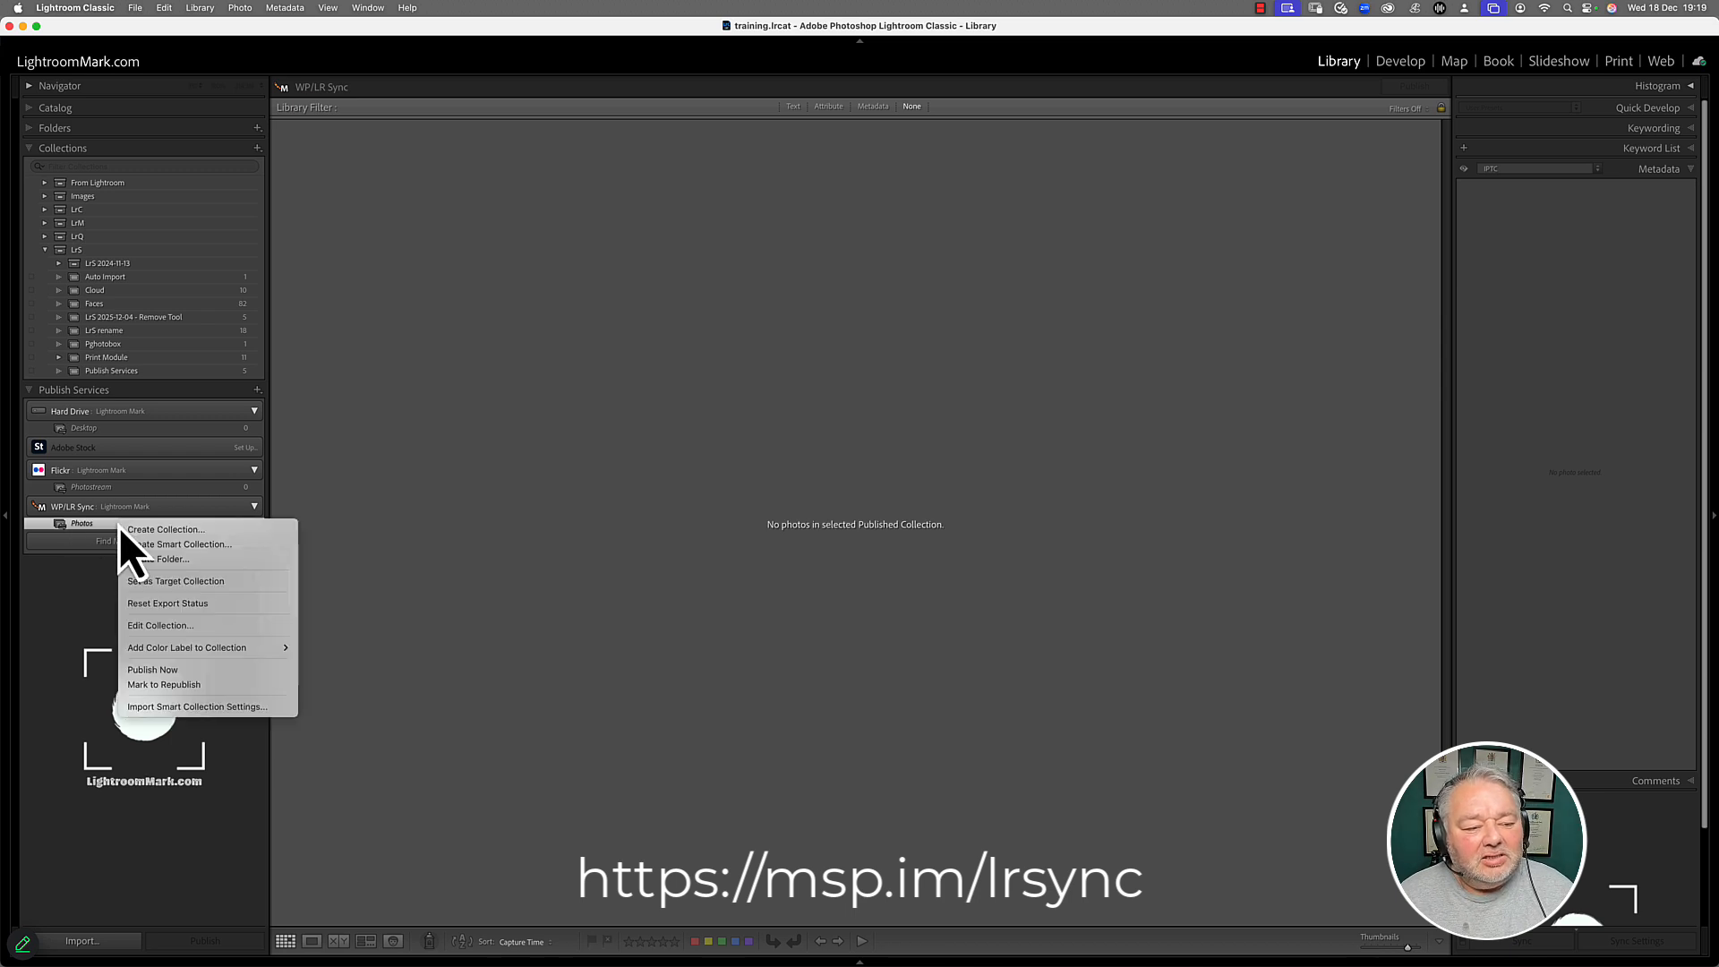
left_click(94, 550)
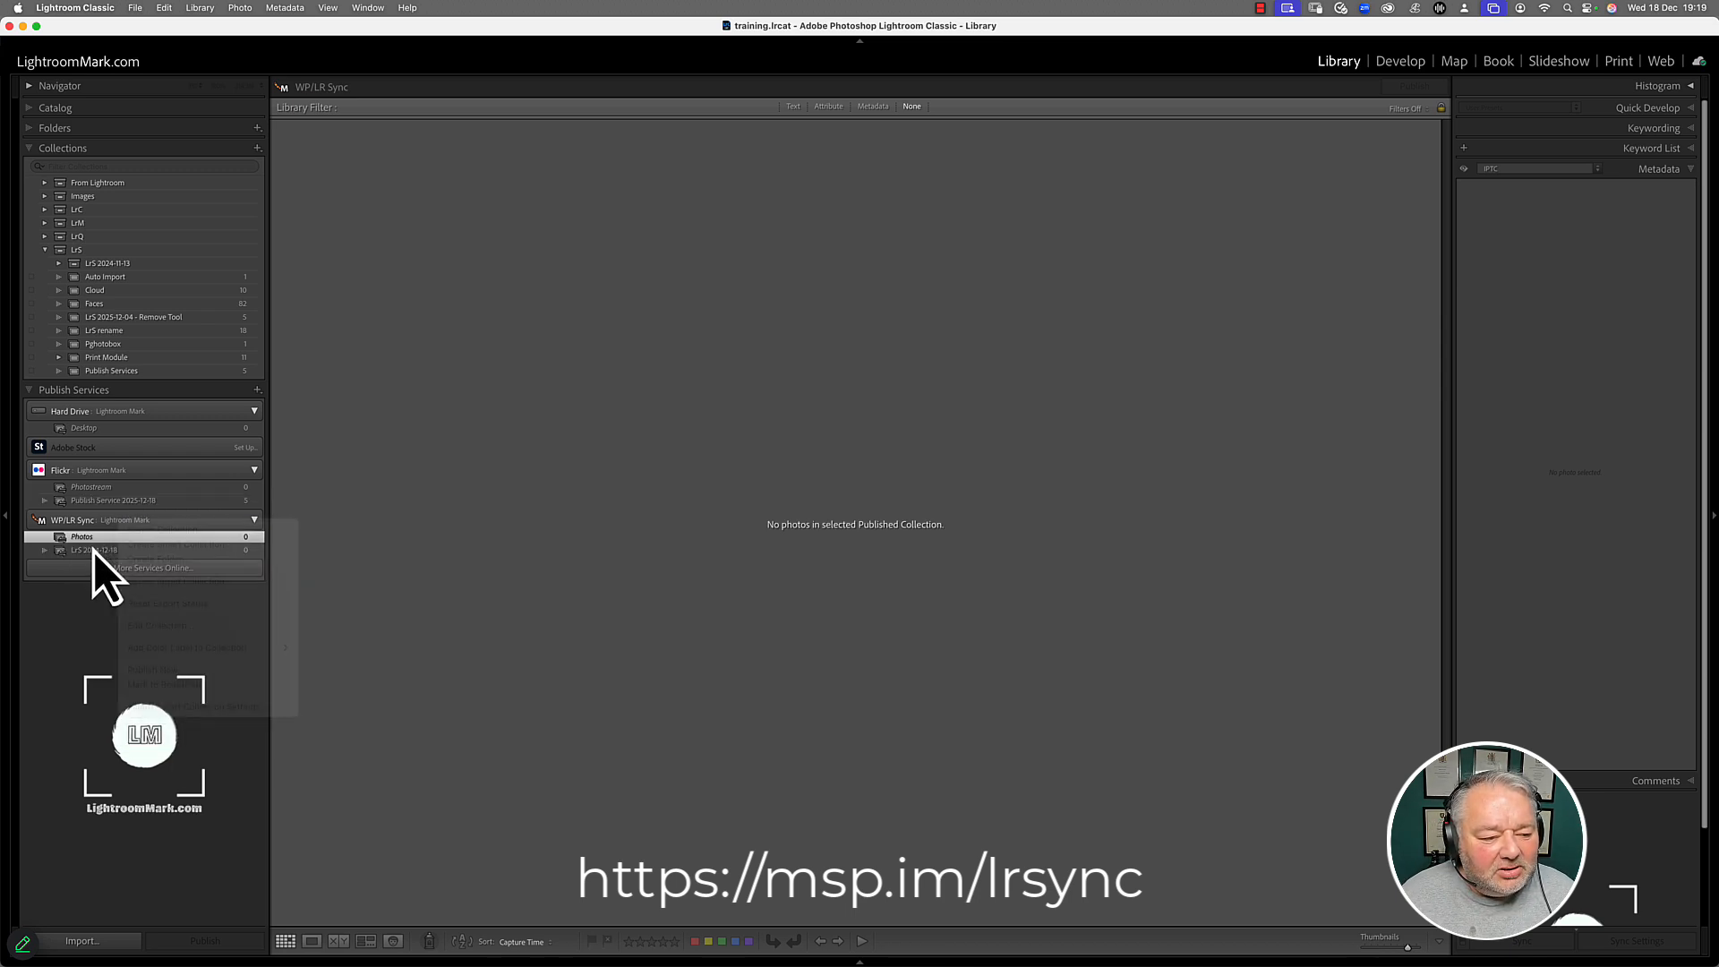
left_click(101, 552)
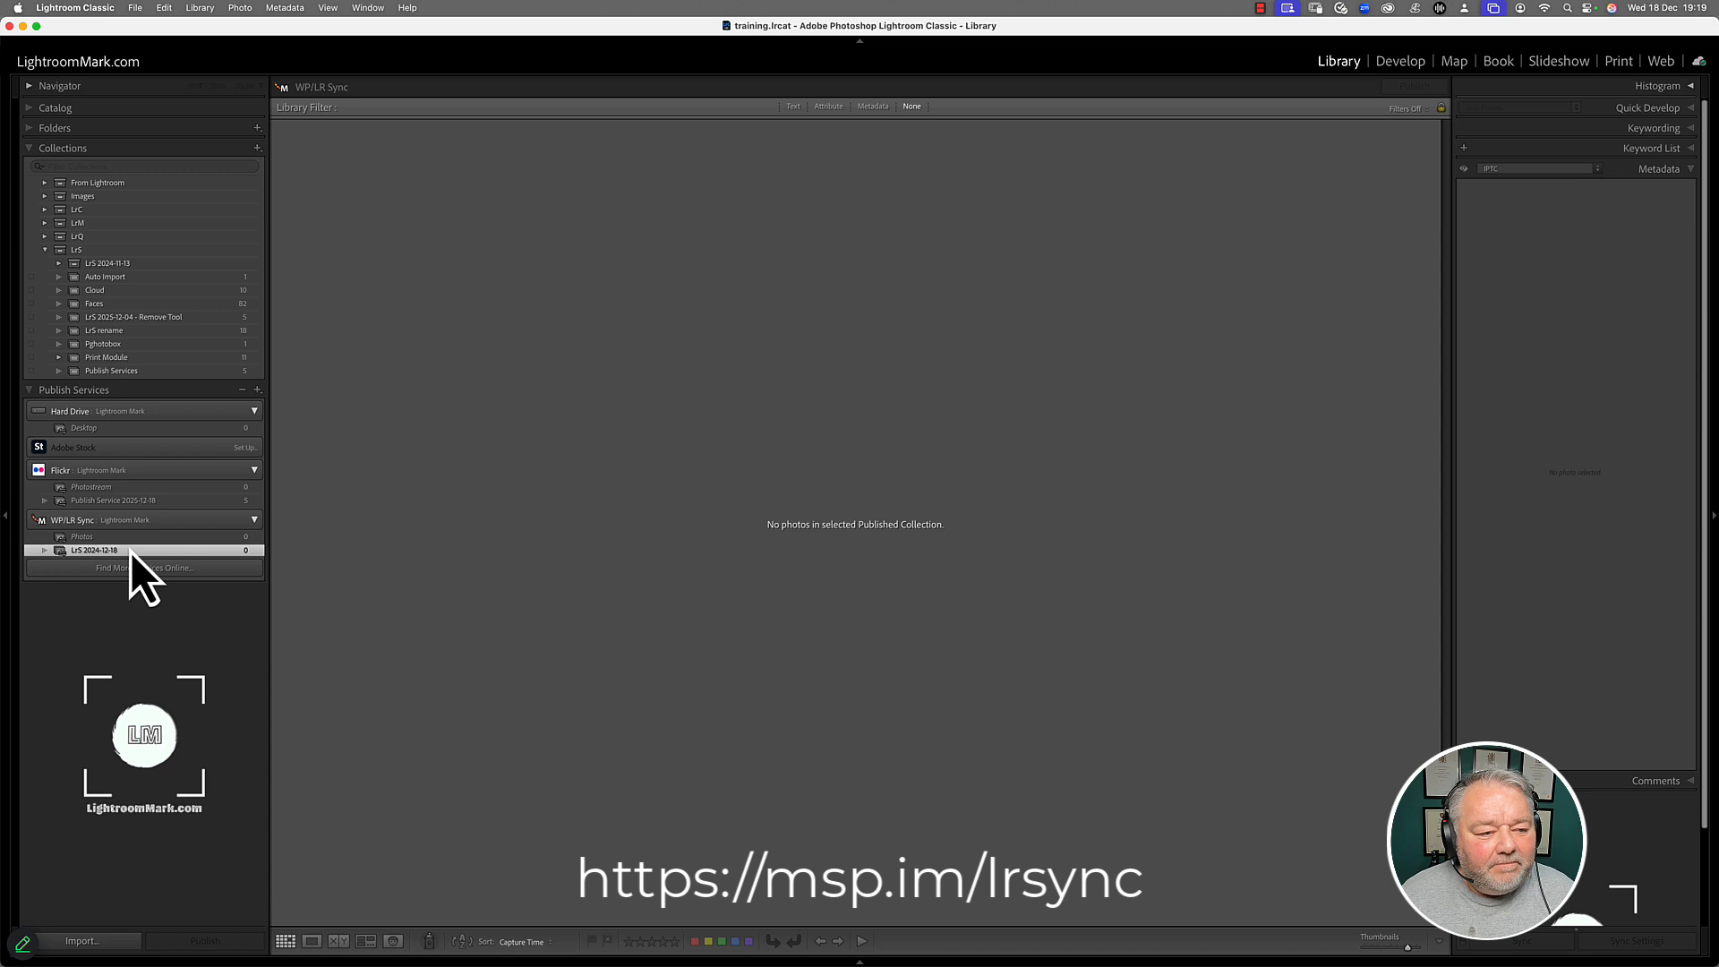
- Apply Auto tone to the woman-in-hat photo in the Publish Services collection and switch it from black and white to color
left_click(193, 372)
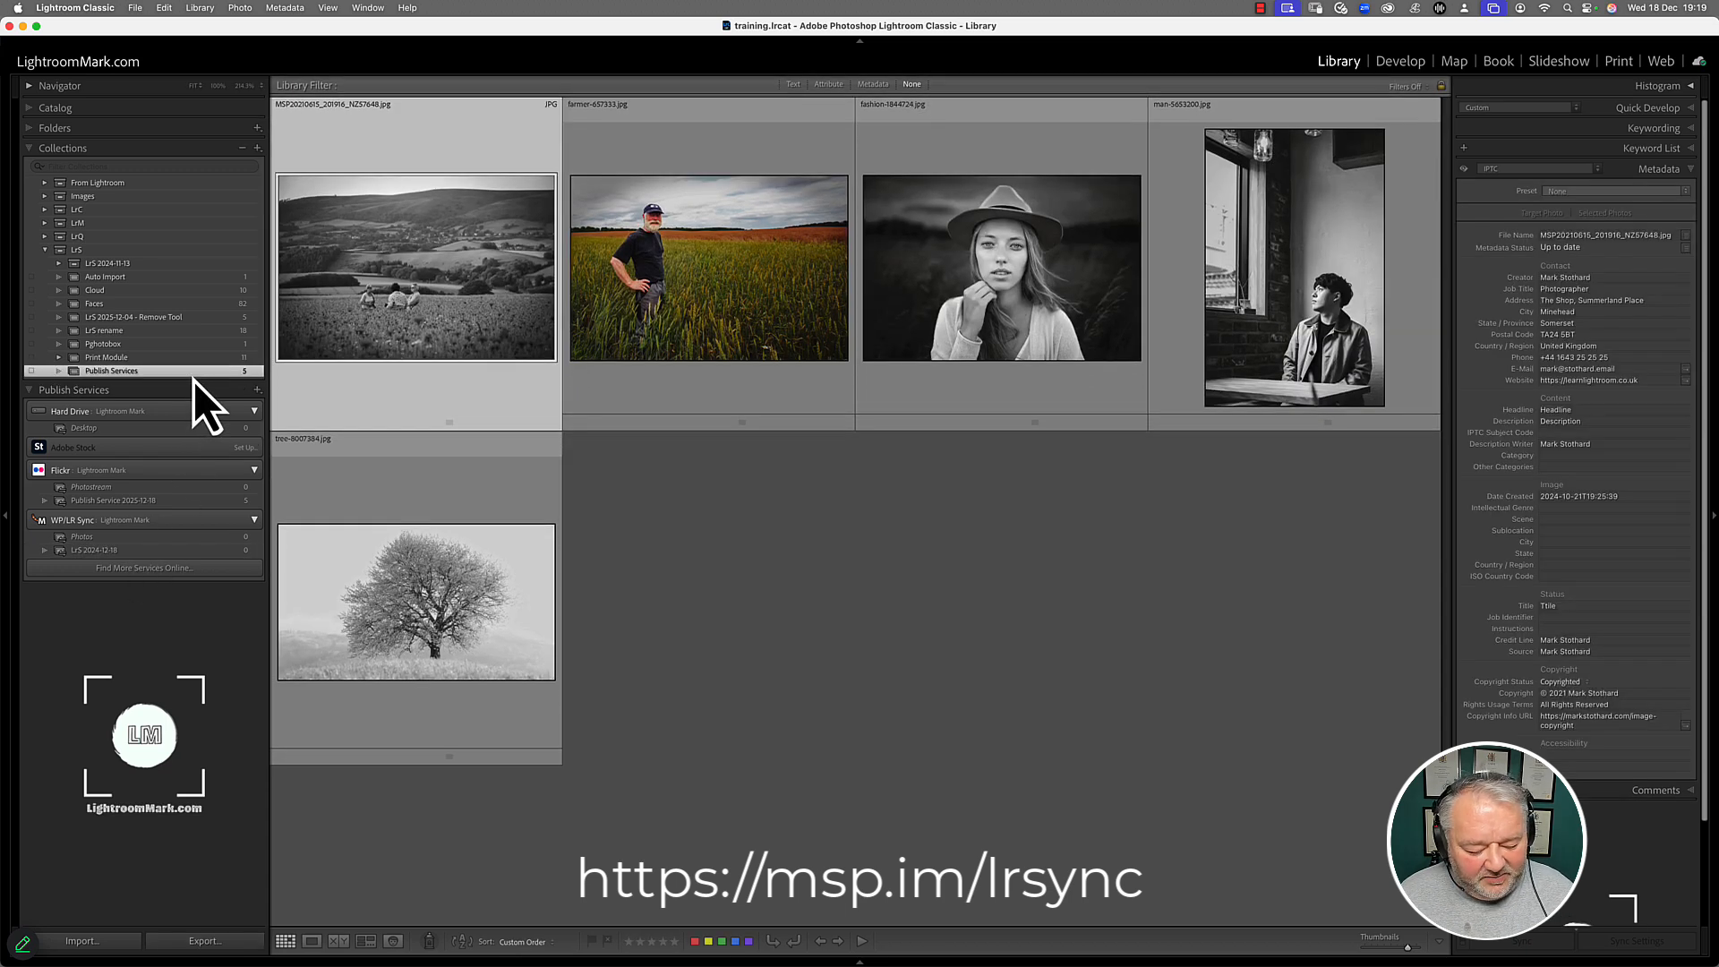
left_click(1028, 270)
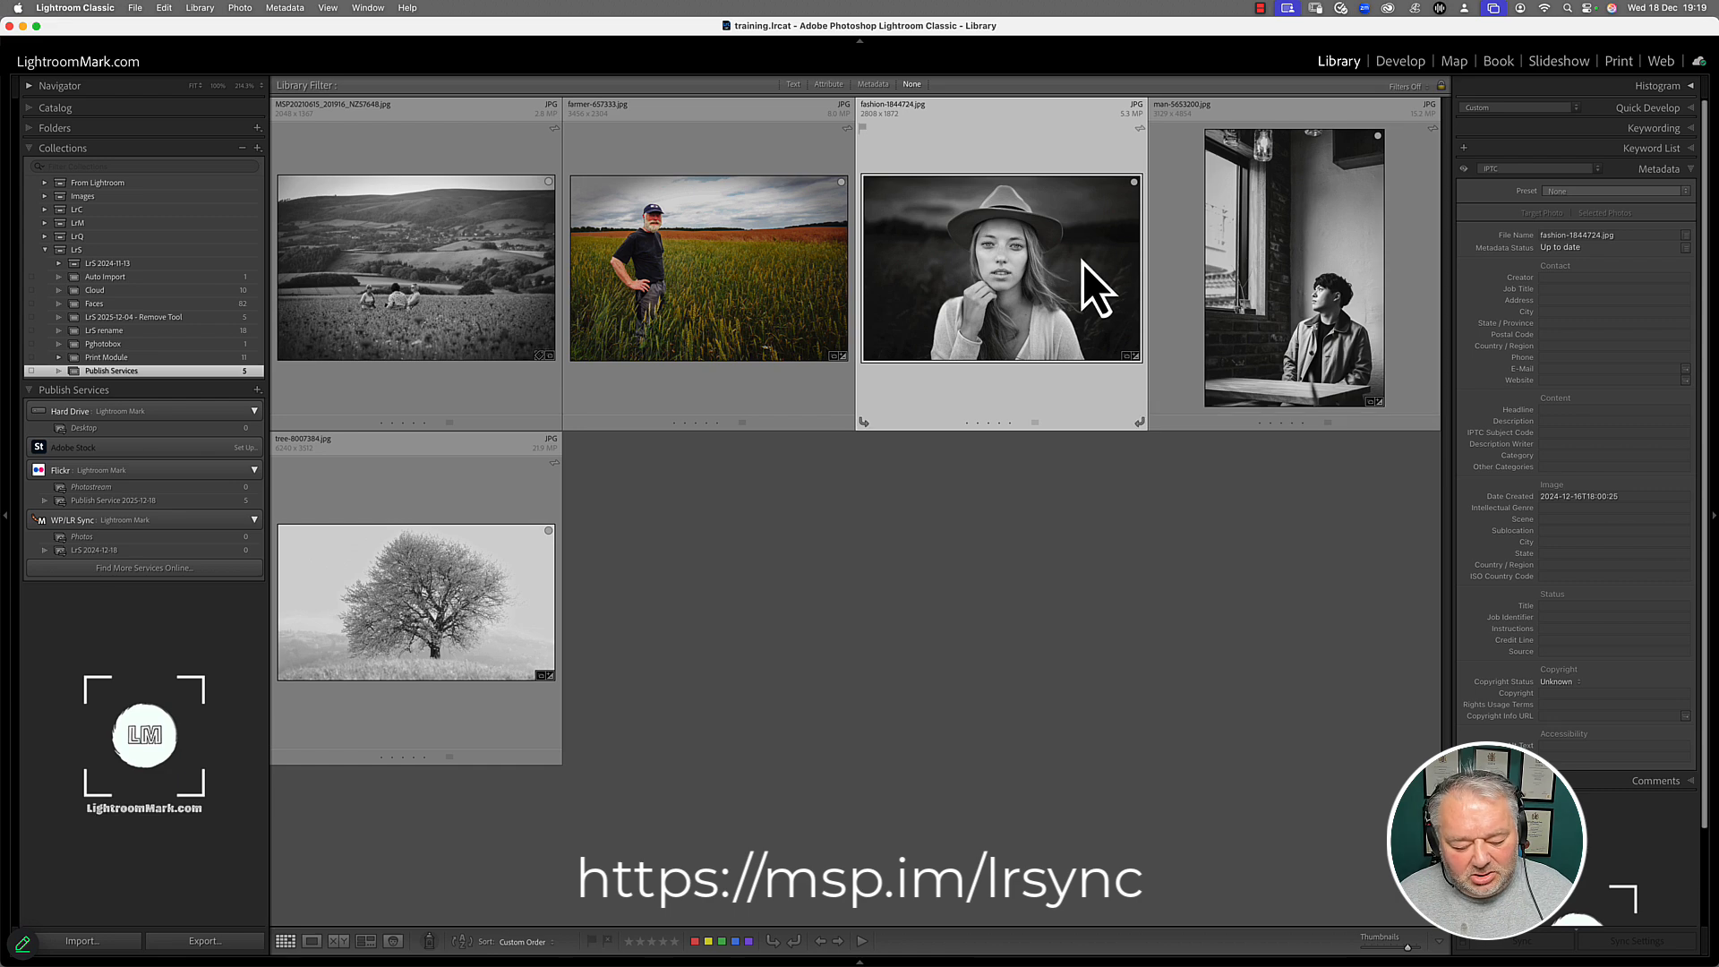
key("d")
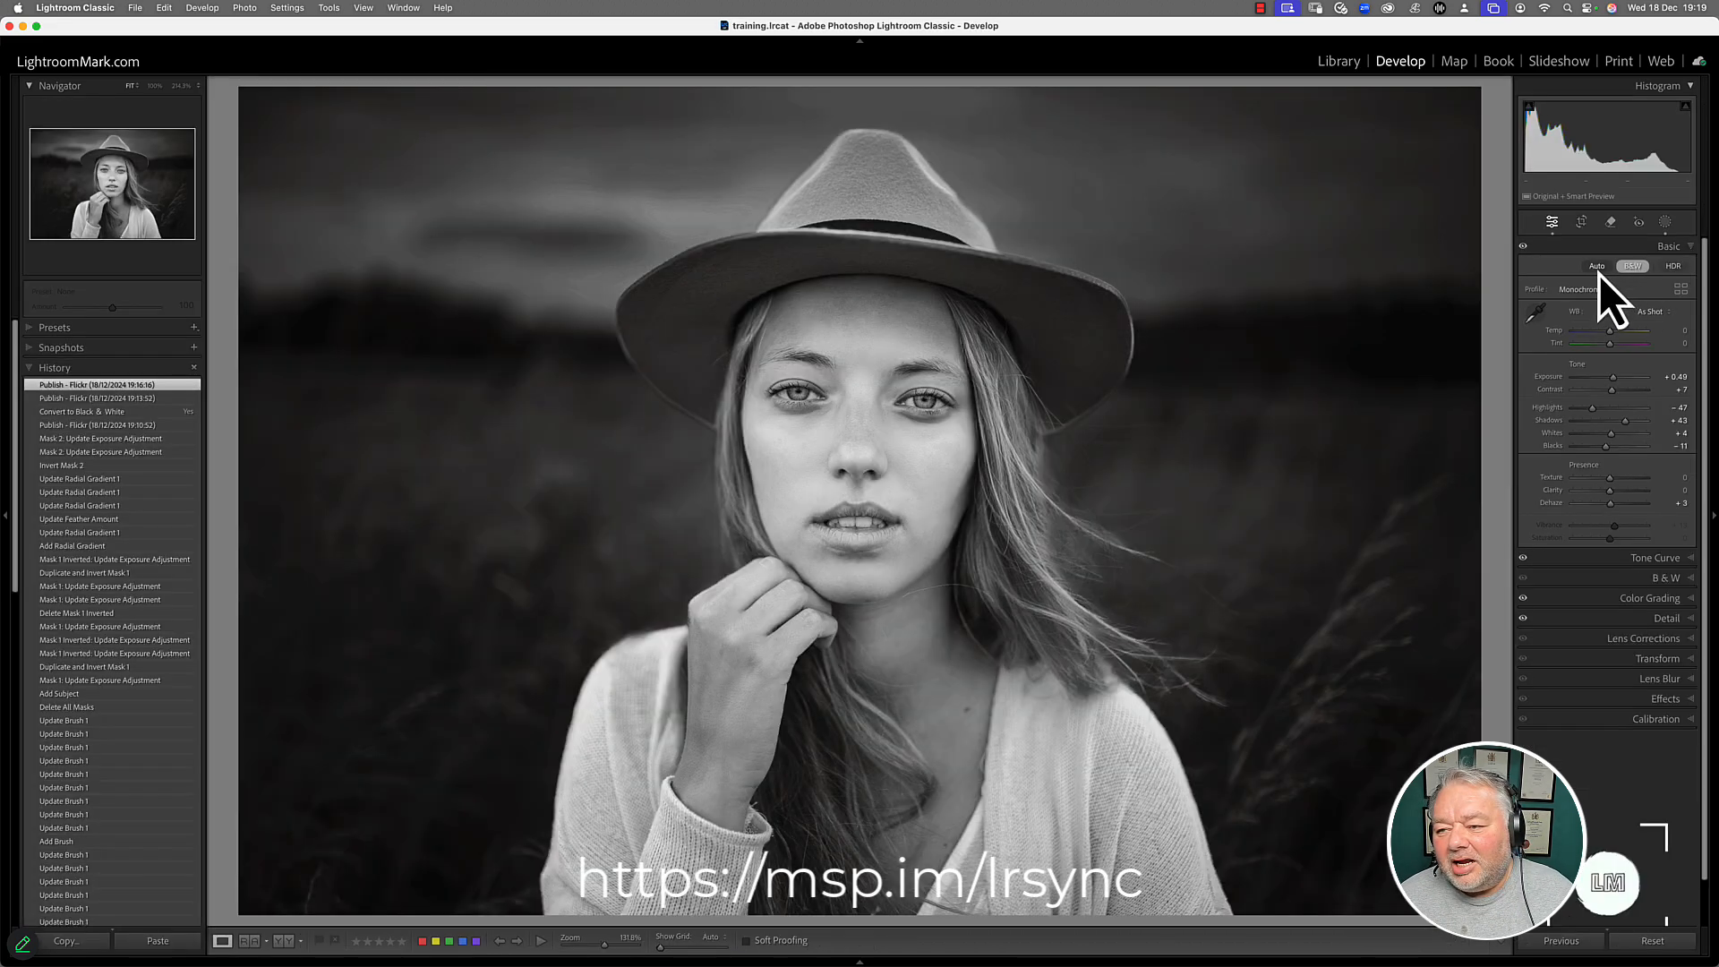
left_click(1598, 270)
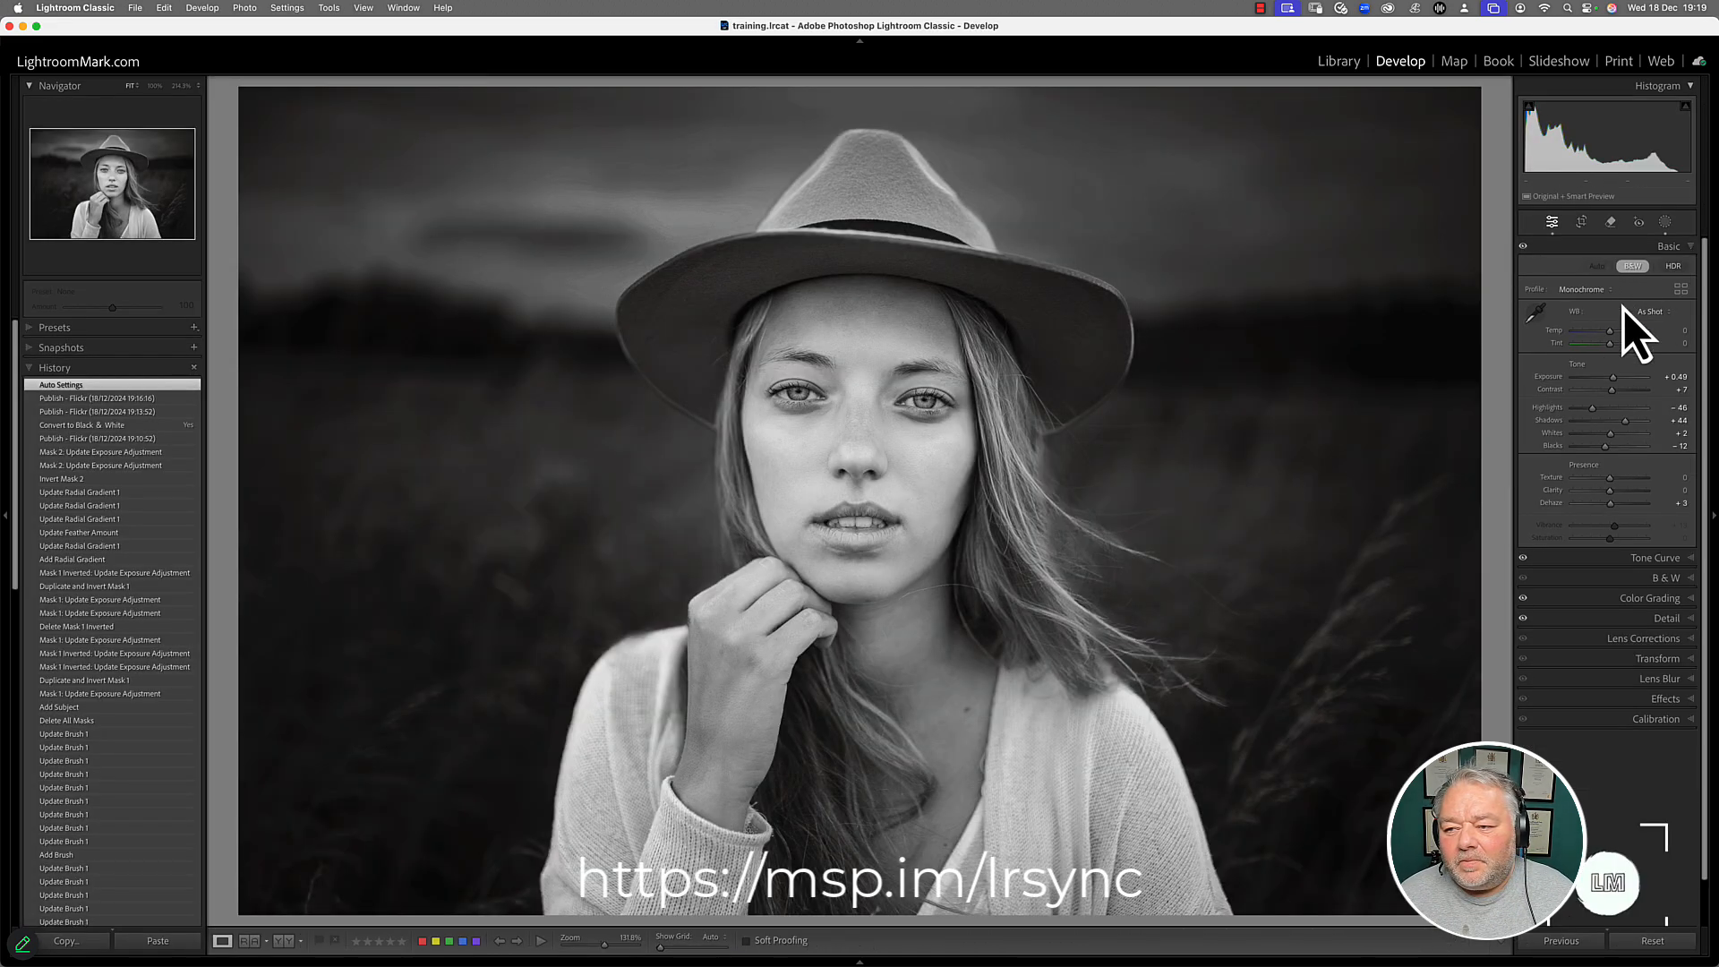
left_click(1636, 272)
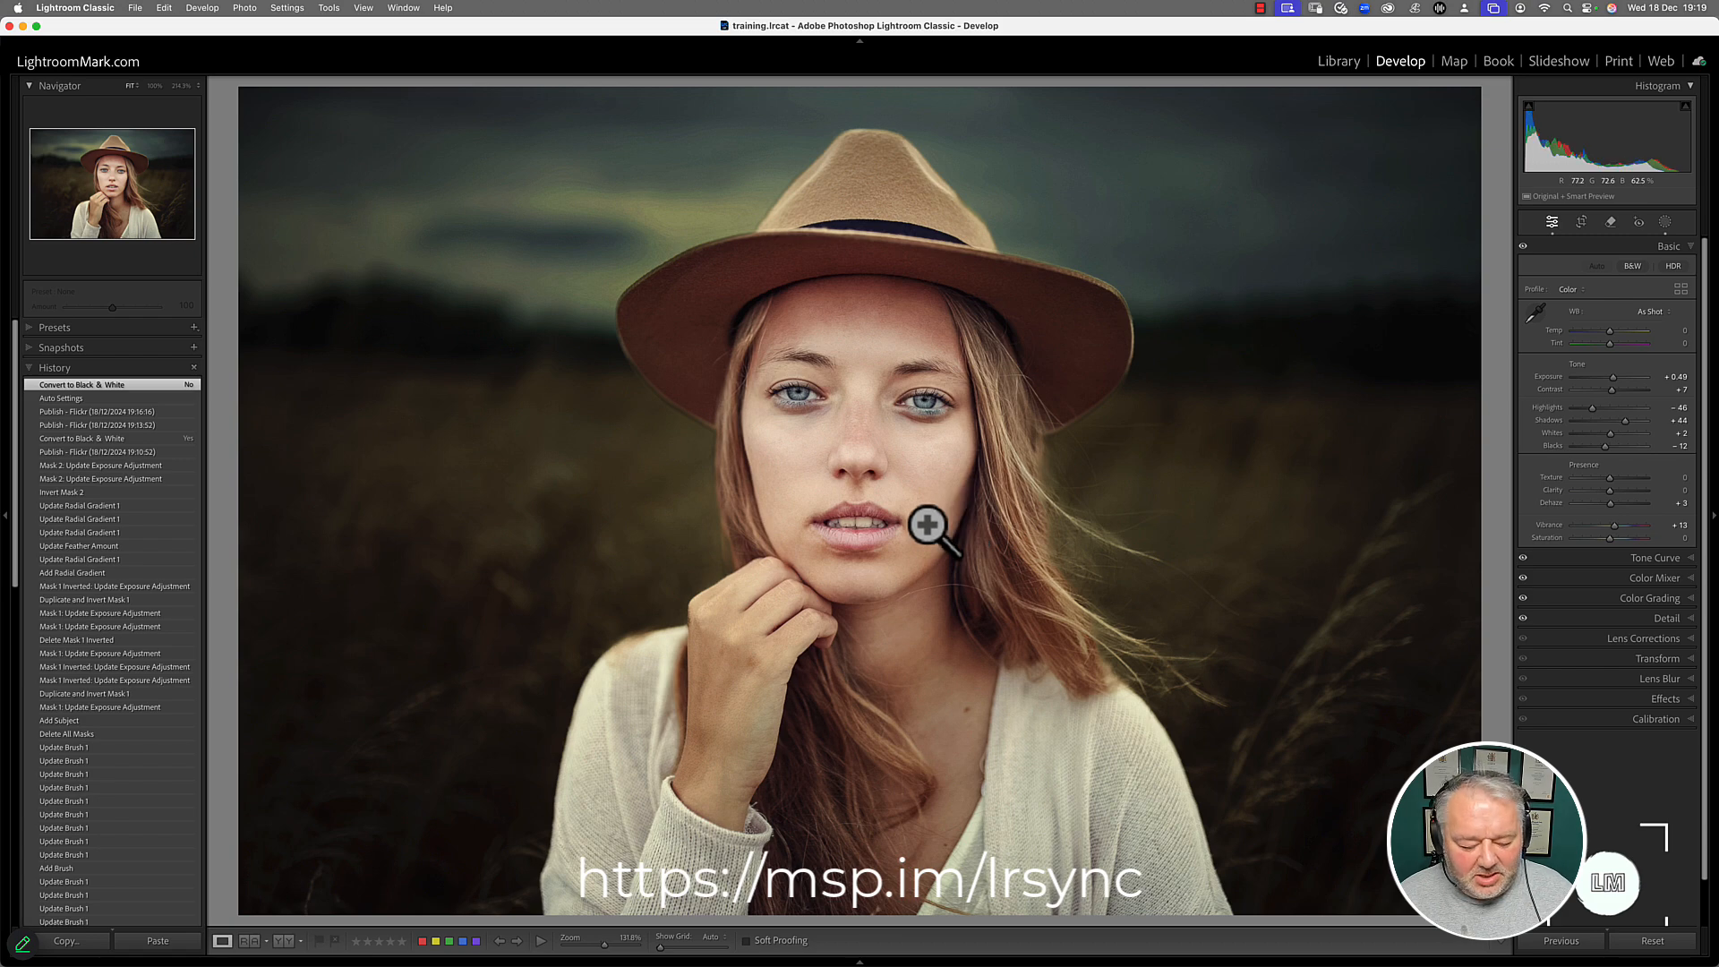
key("g")
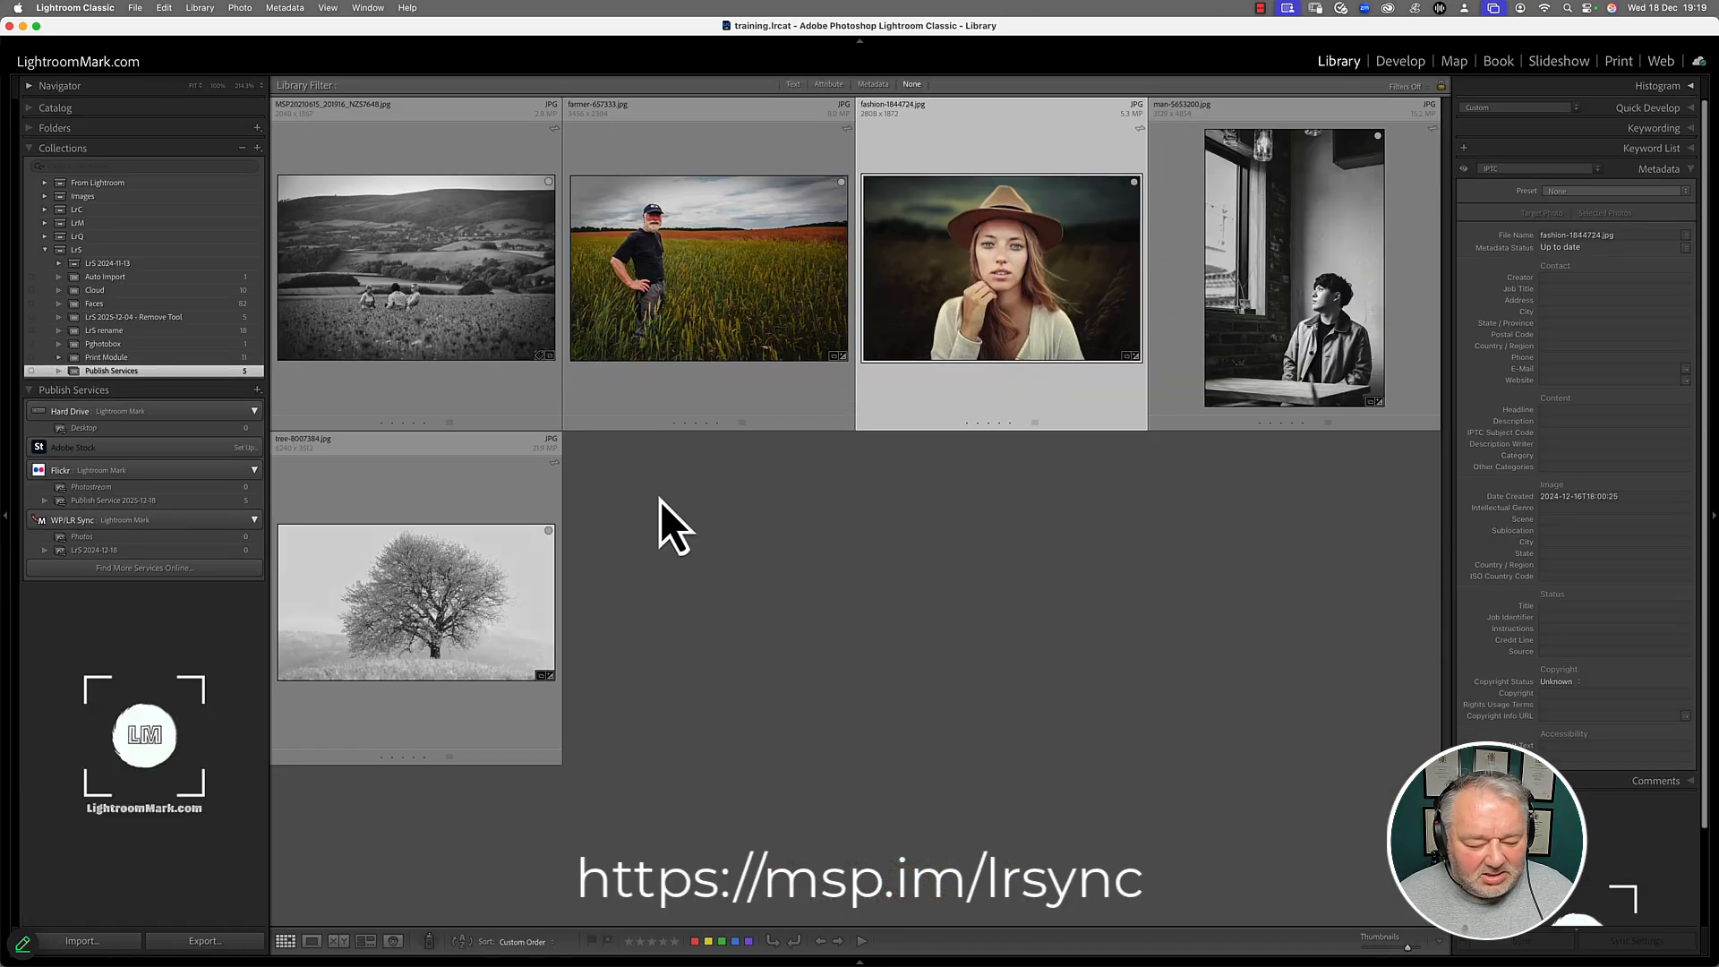
- Add all five photos from the Publish Services collection to the WP/LR Sync collection LrS 2024-12-18 and open that collection
left_click_drag(428, 611, 120, 555)
left_click(121, 557)
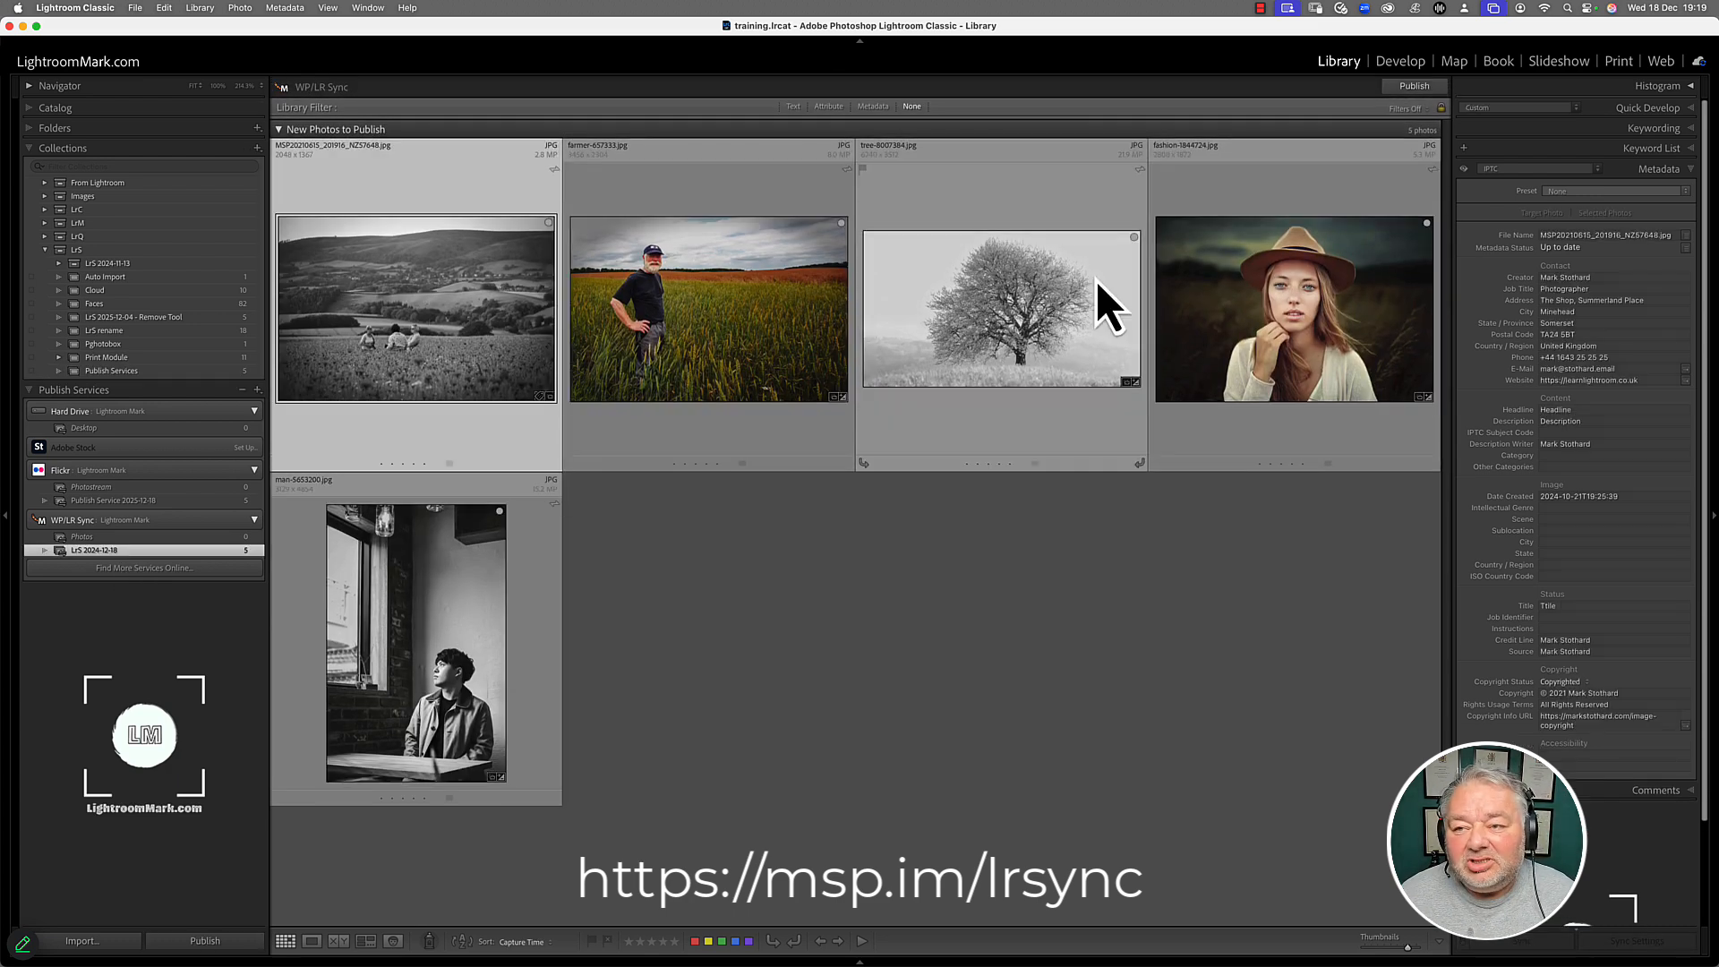
- Publish the new photos in the WP/LR Sync collection LrS 2024-12-18 to WordPress
left_click(1416, 86)
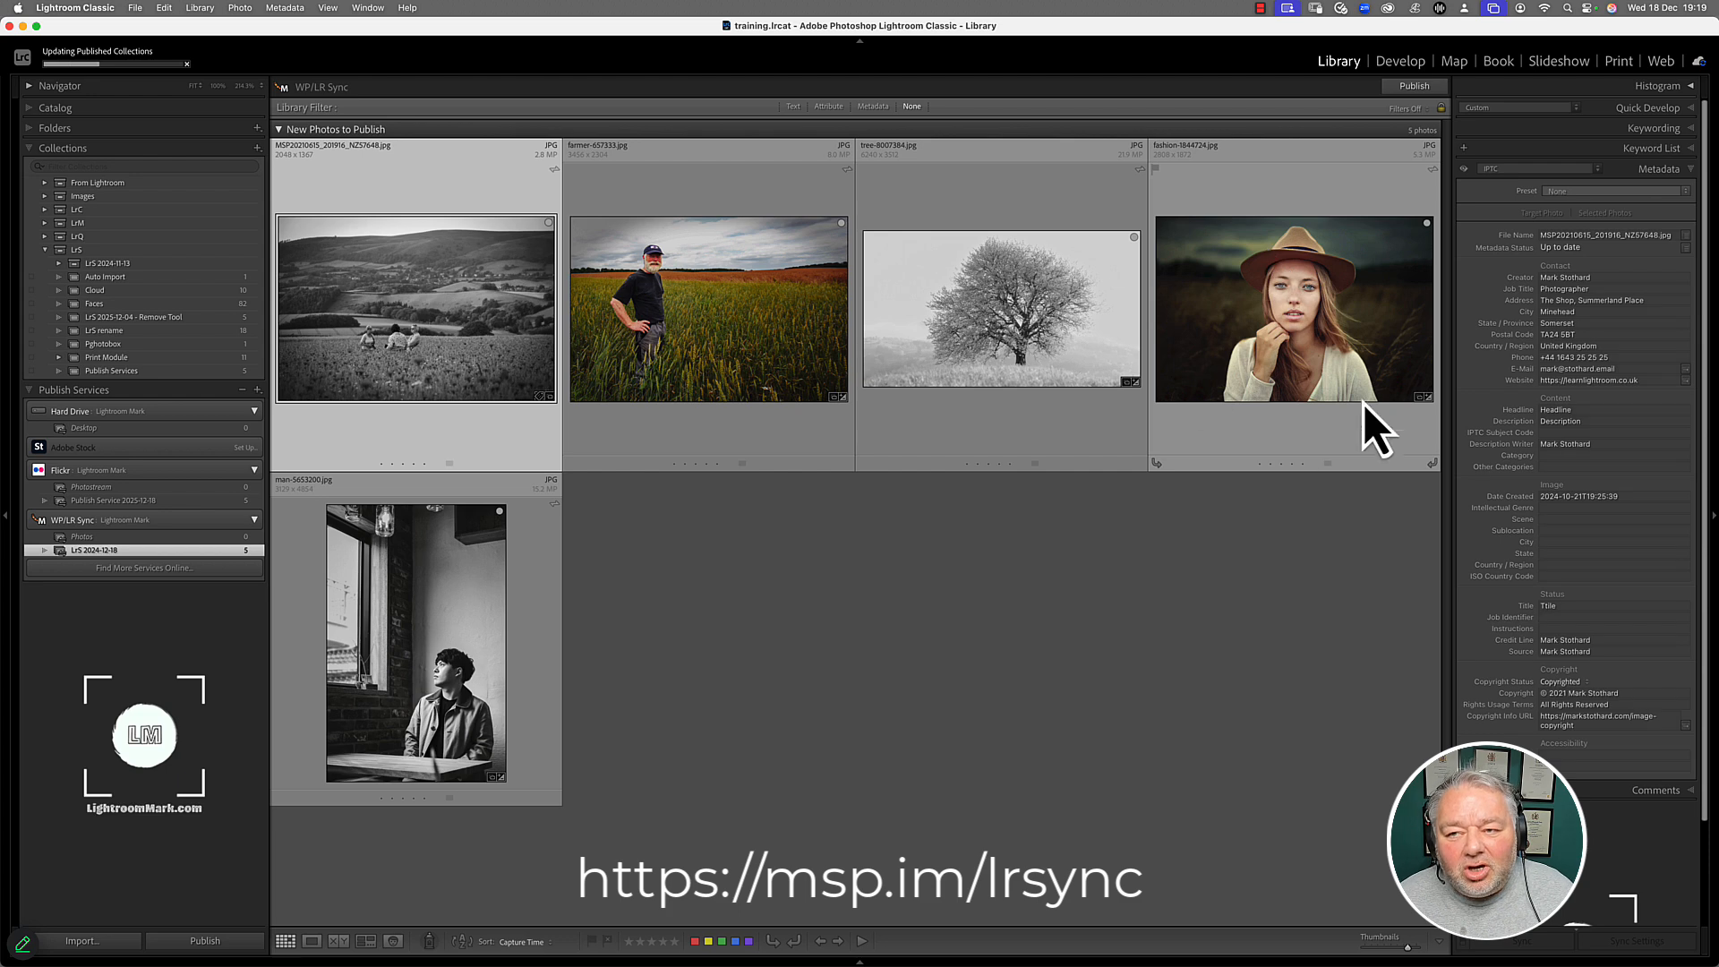
left_click(1303, 345)
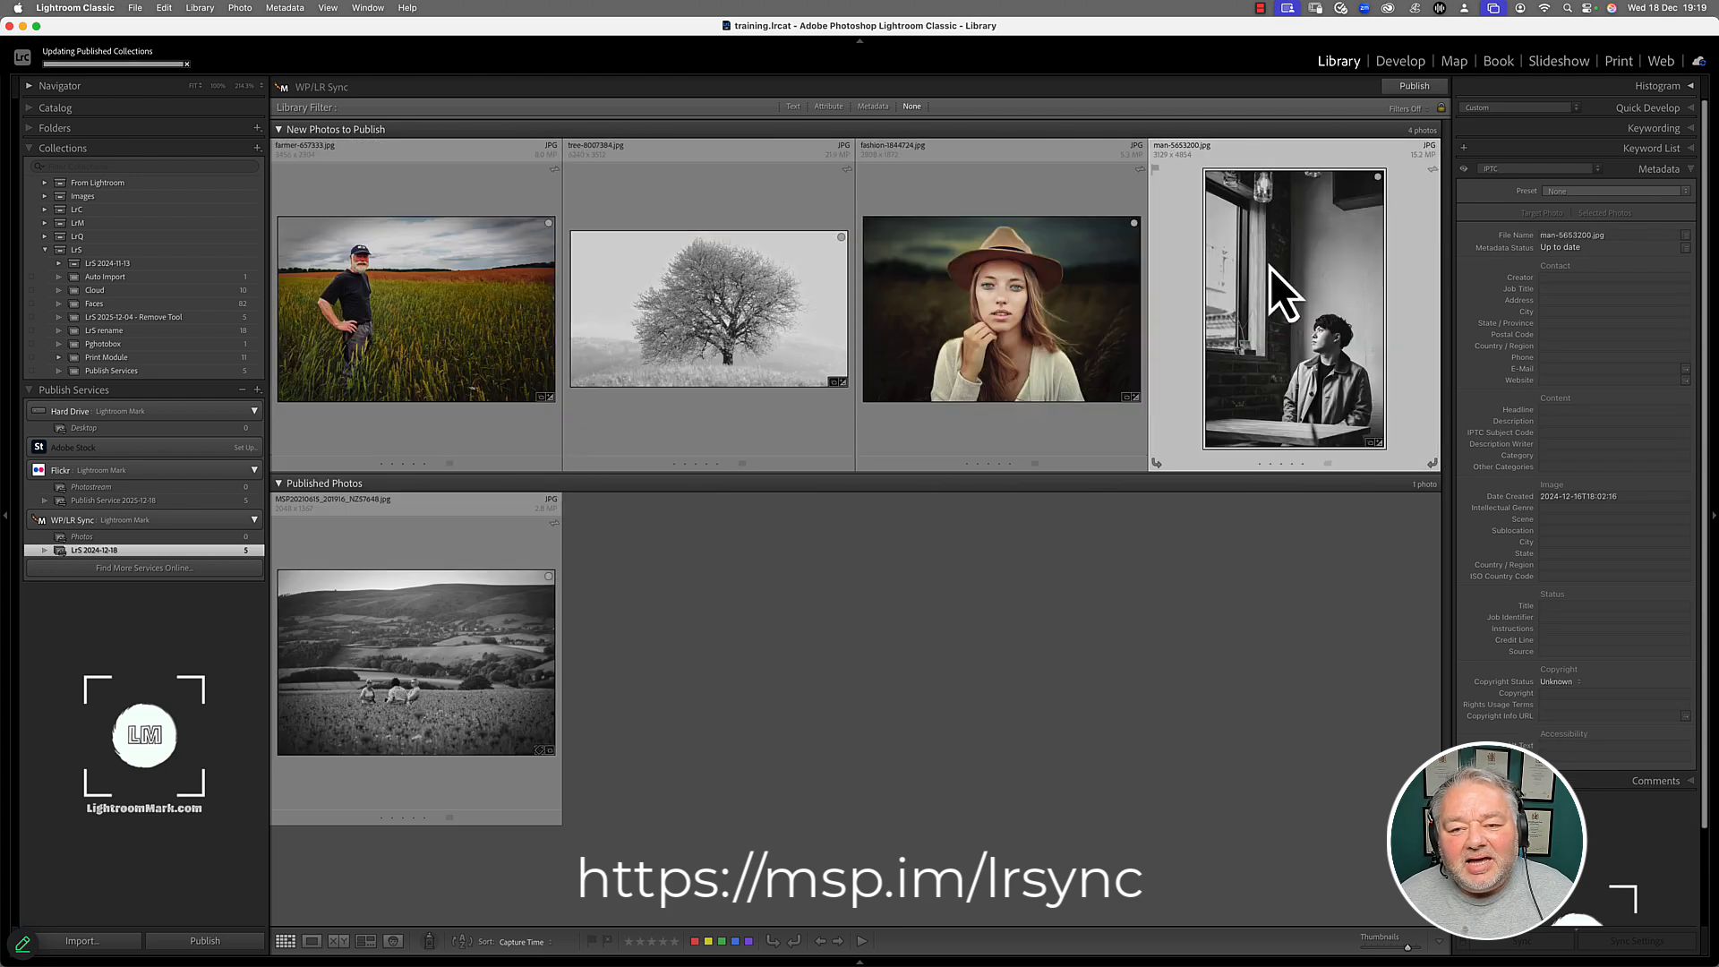
left_click(1045, 288)
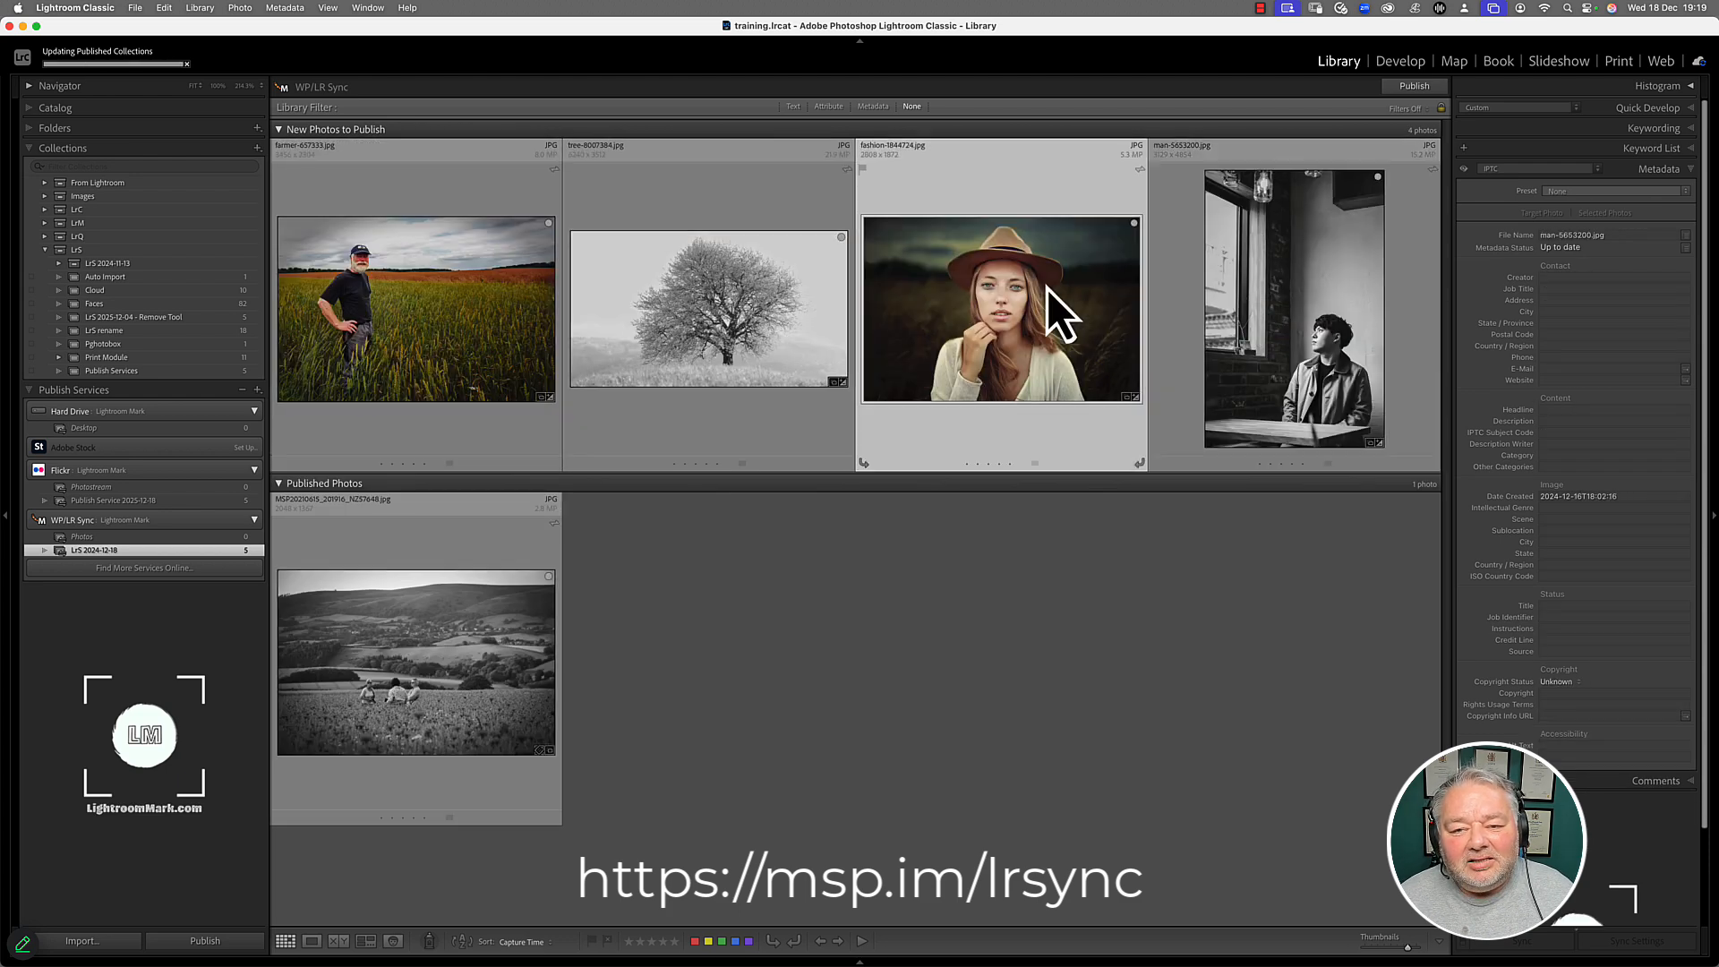
- Create a virtual copy of the woman-in-hat photo in the Flickr collection Publish Service 2025-12-18 and convert the copy to black and white
left_click(143, 502)
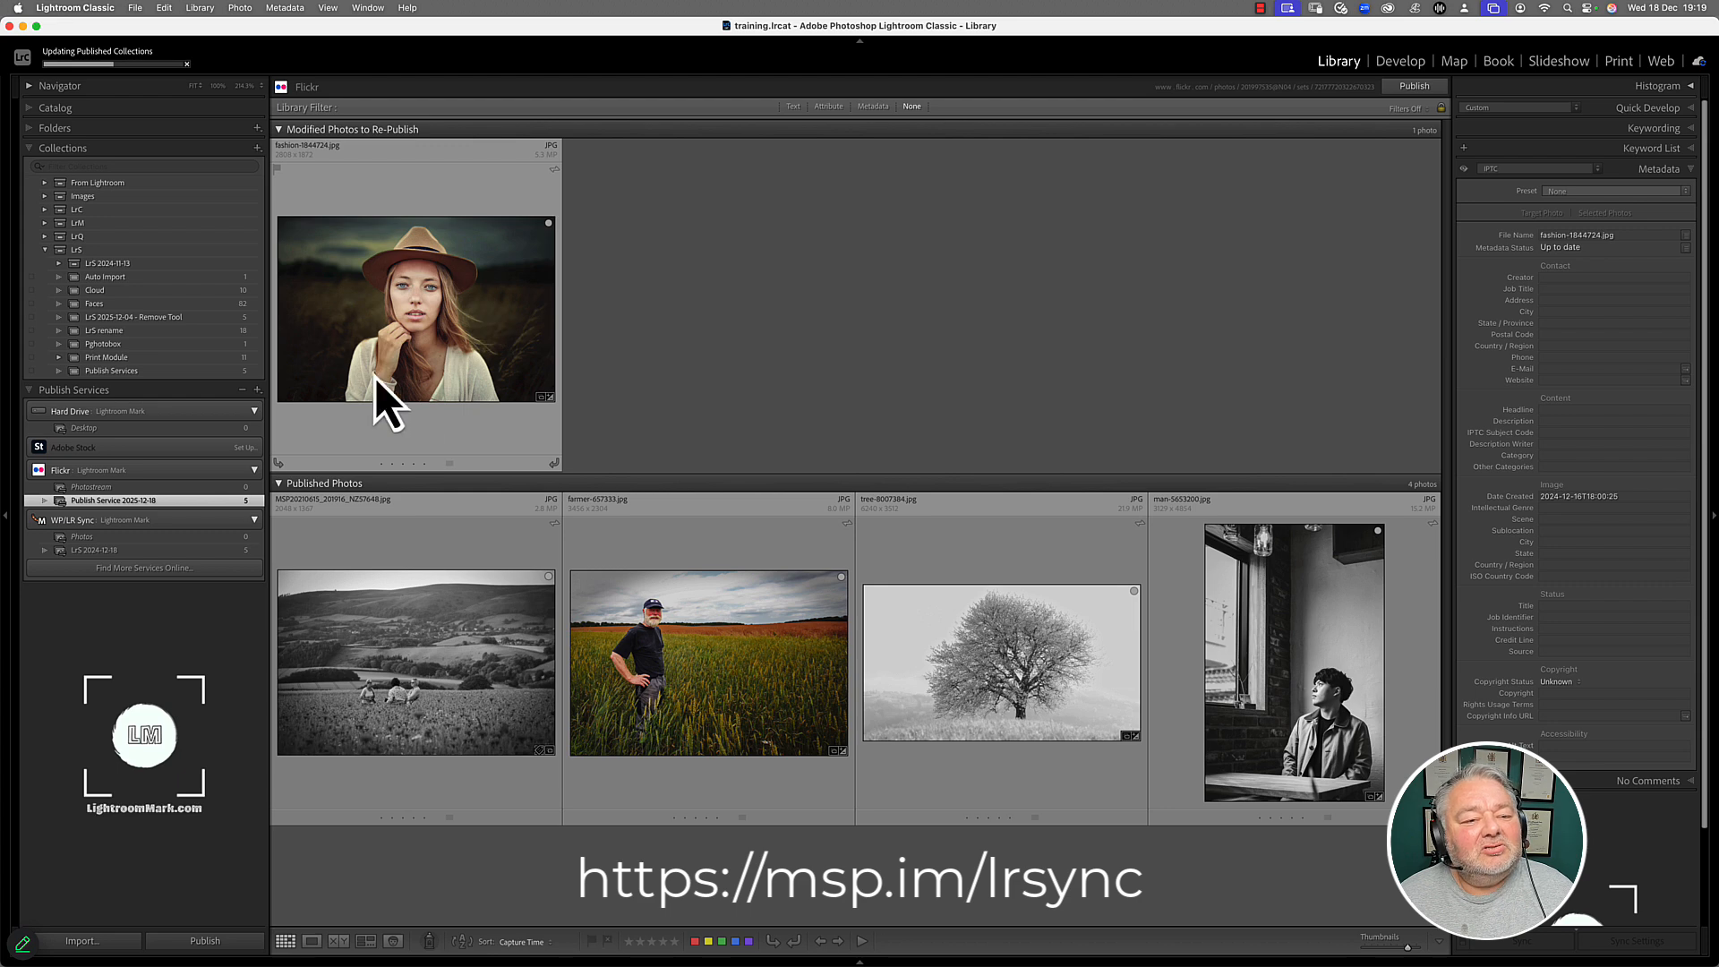
right_click(419, 299)
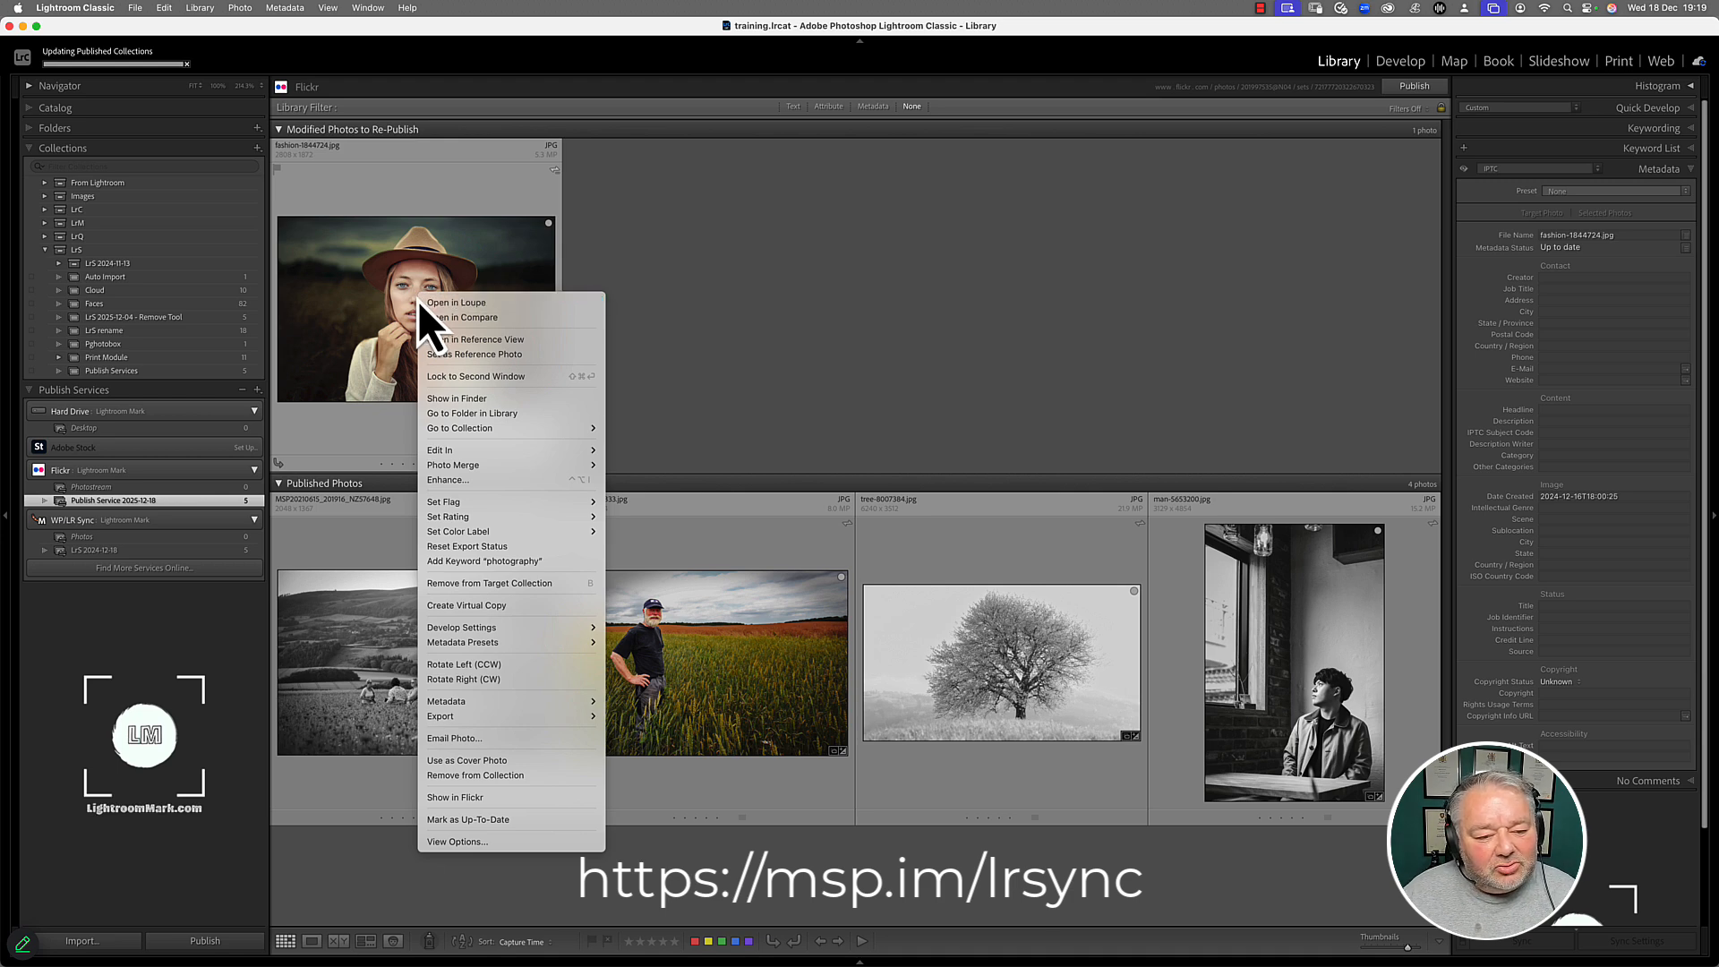
left_click(506, 606)
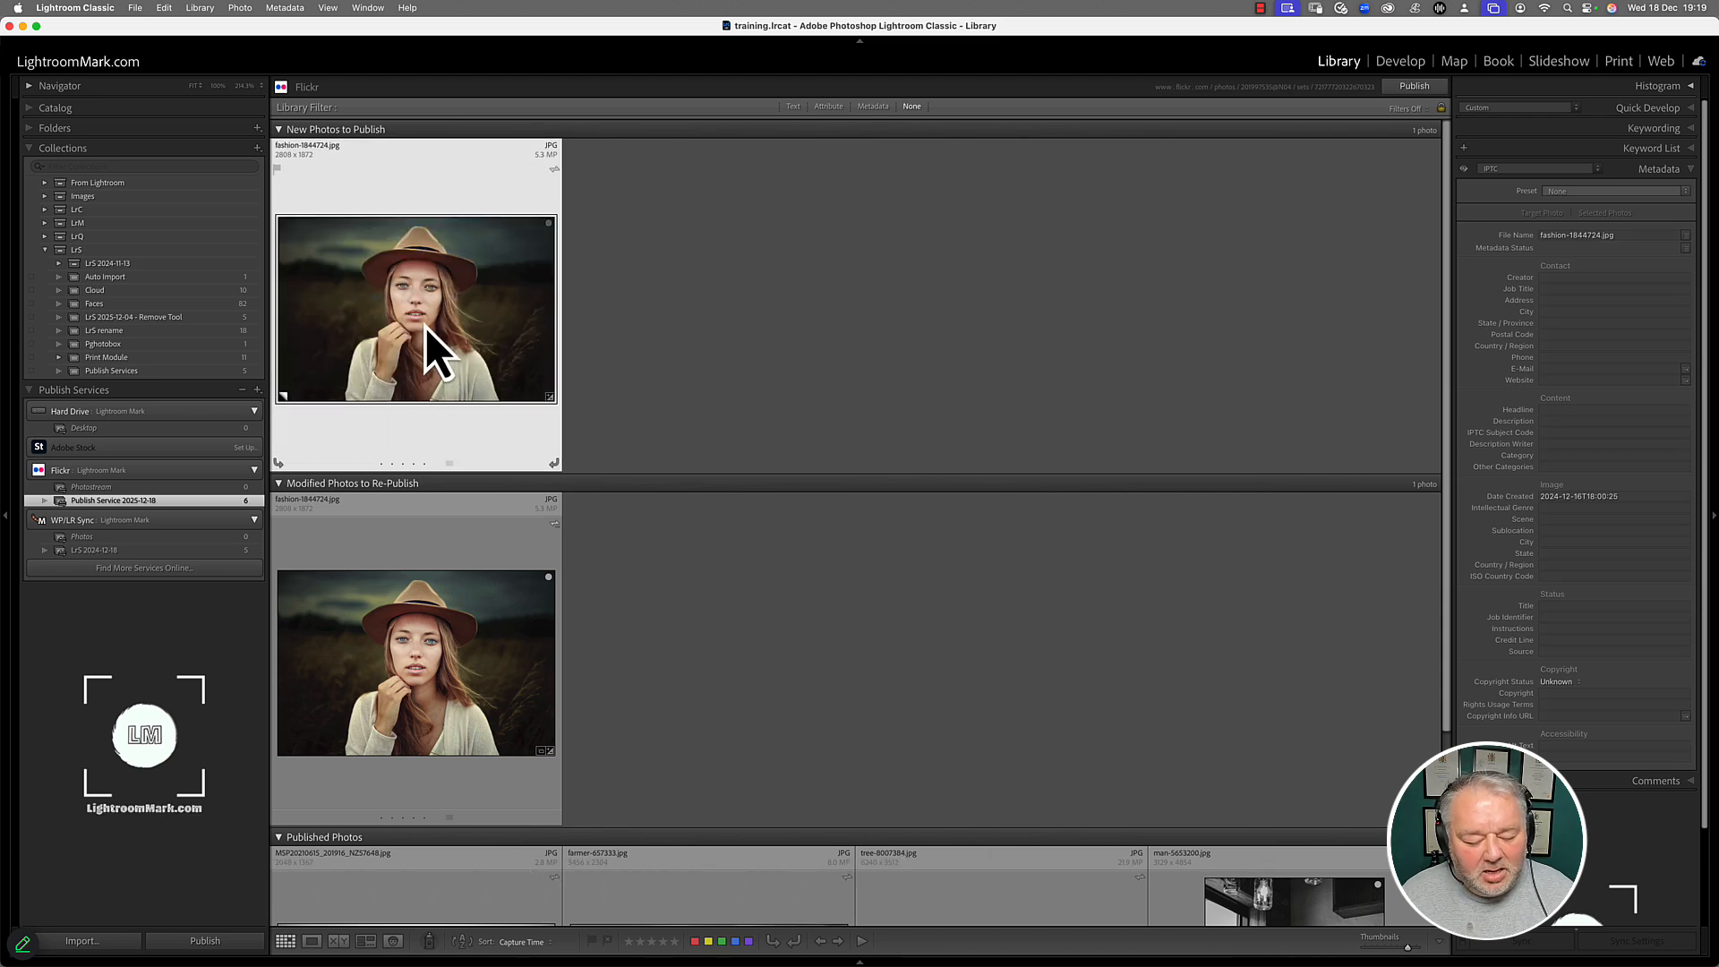
key("d")
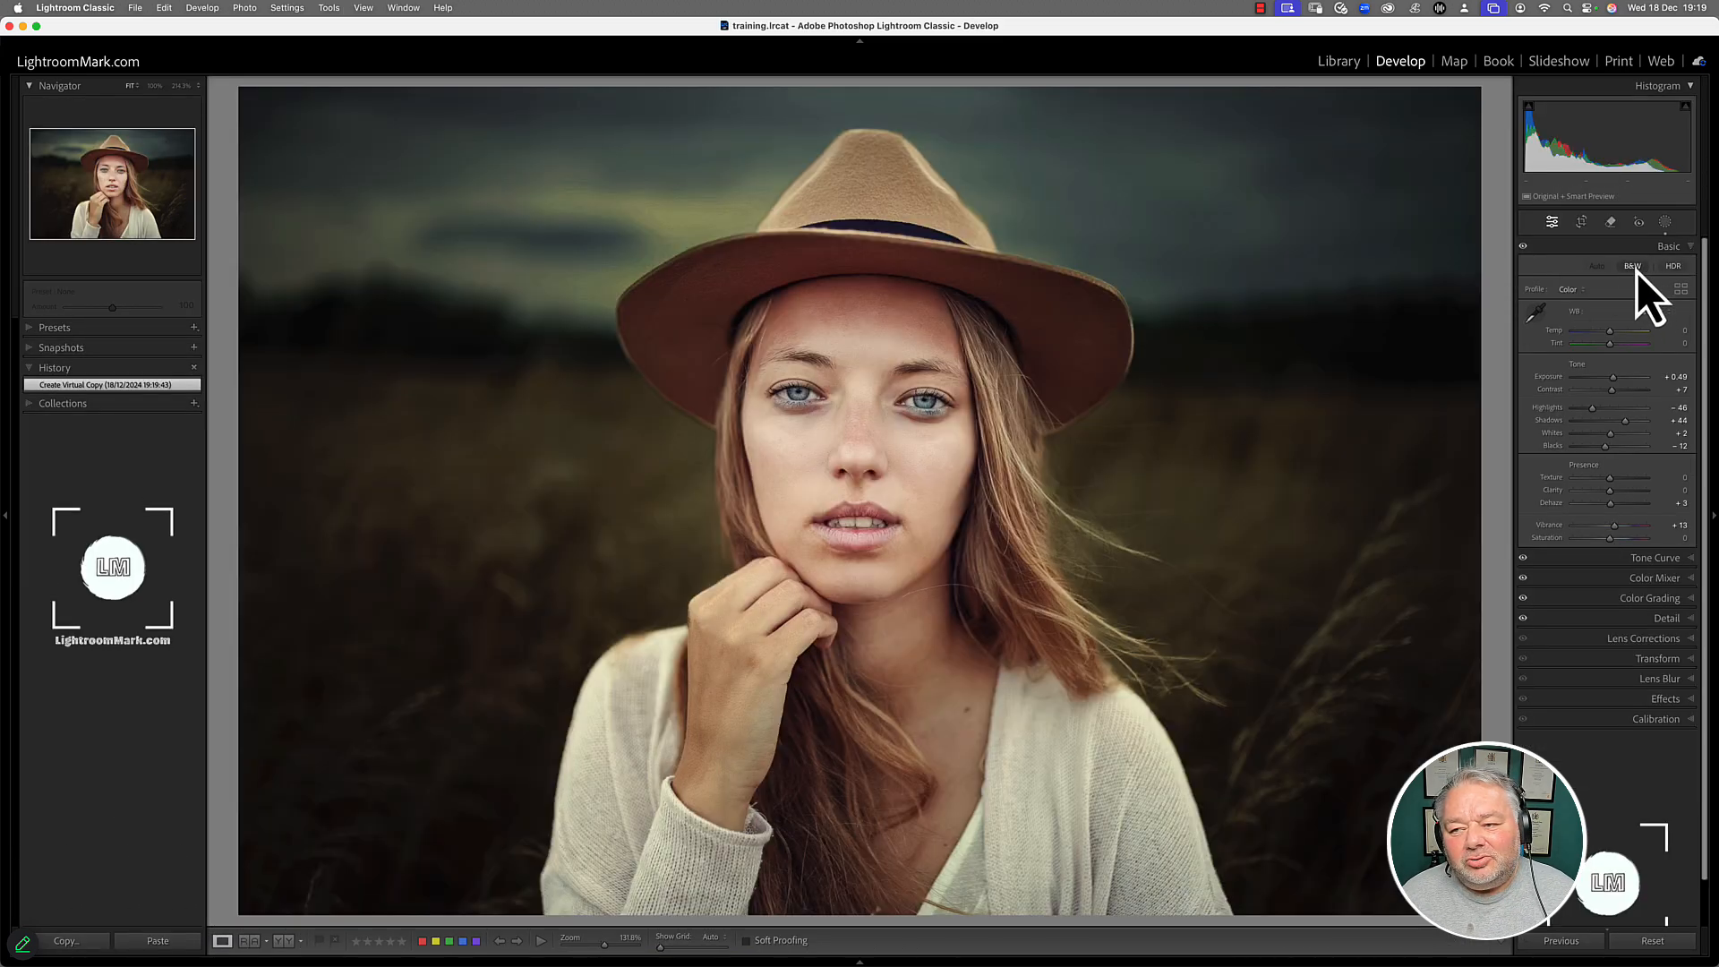
left_click(1631, 266)
key("g")
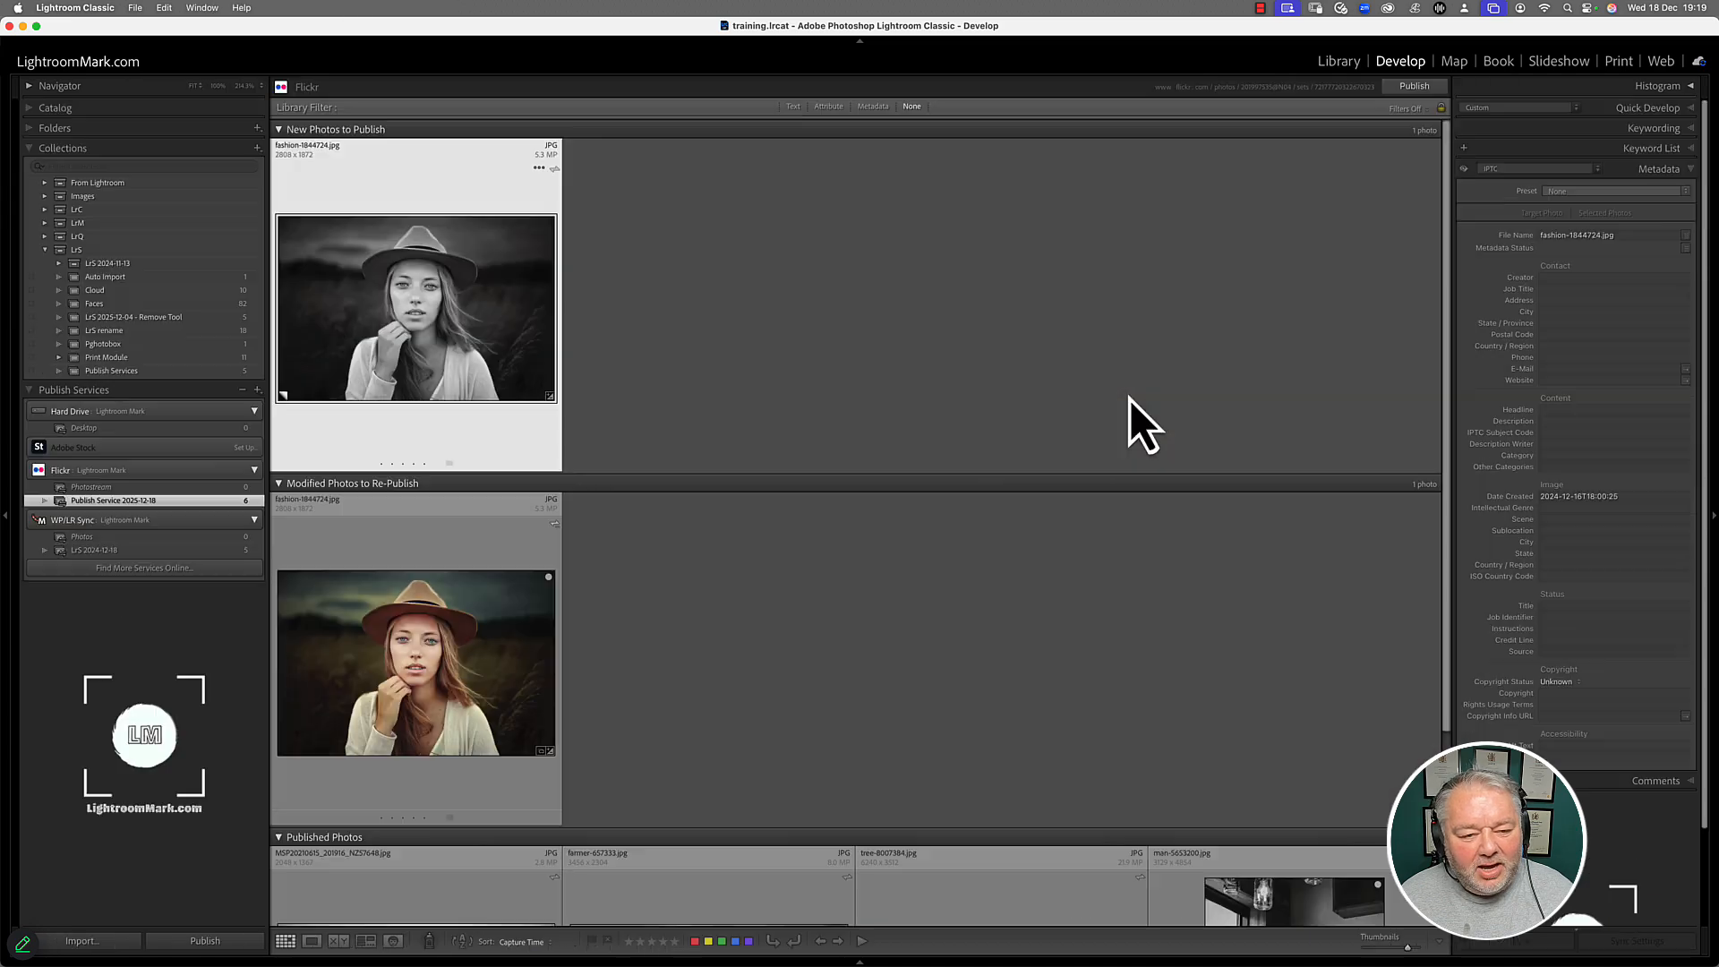
- Remove the color version of the woman-in-hat photo from the Flickr collection and publish the collection's changes
left_click(455, 662)
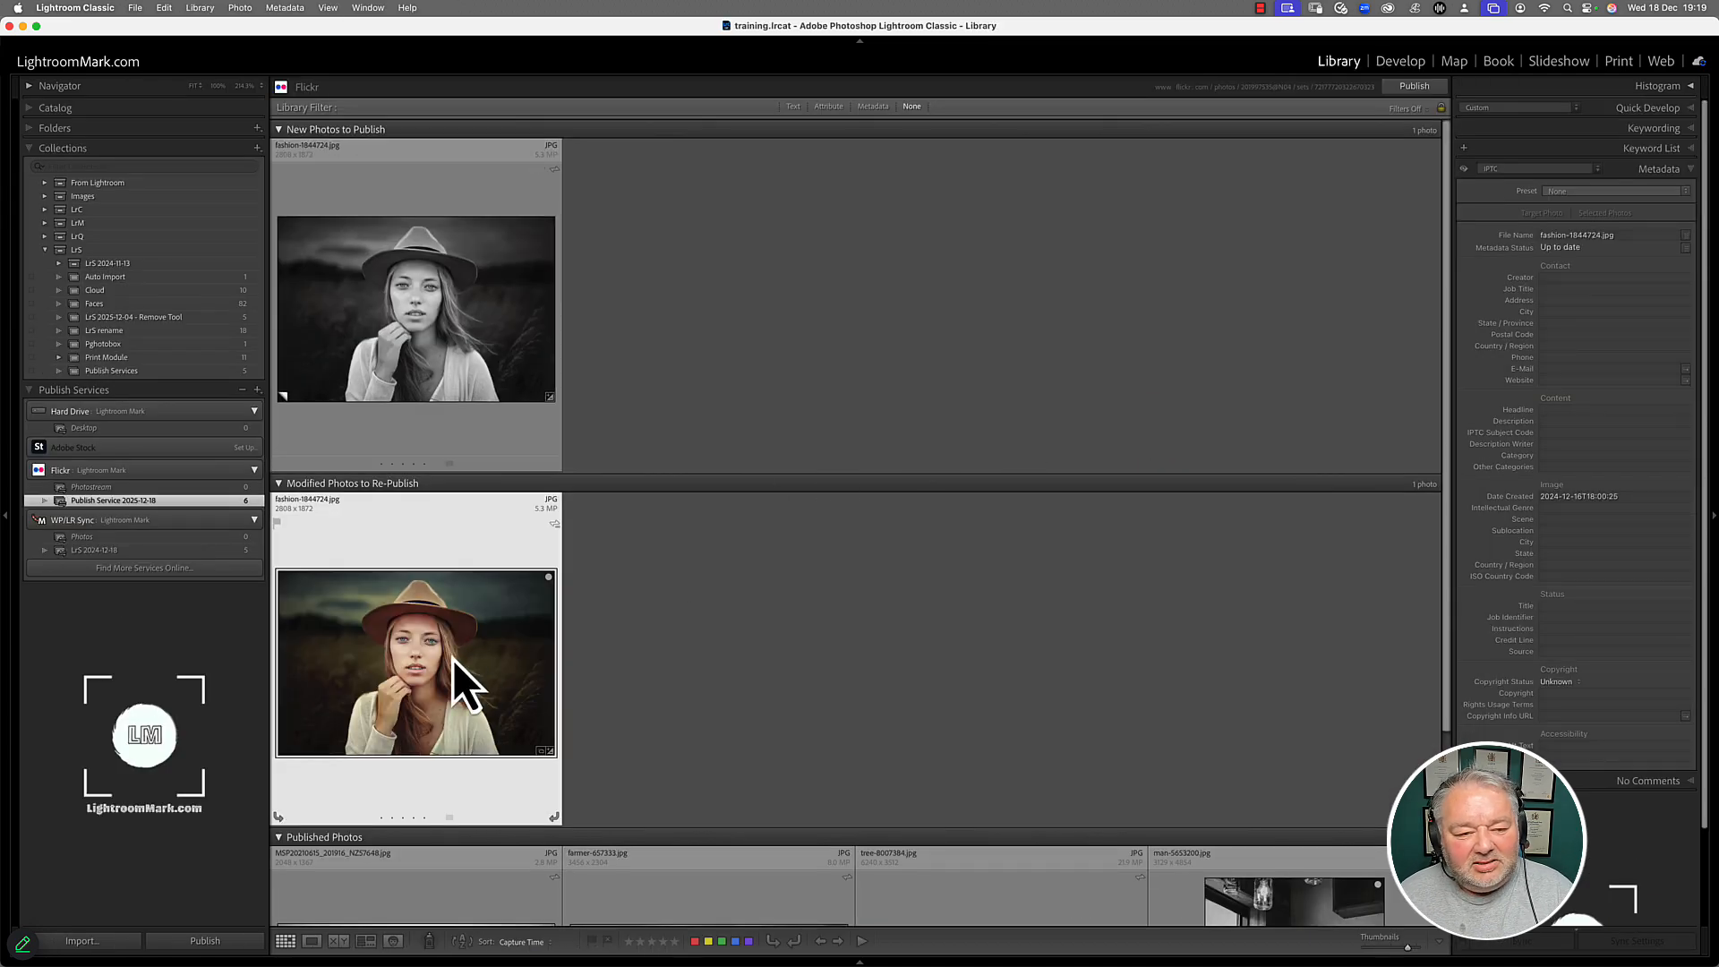
key("Delete")
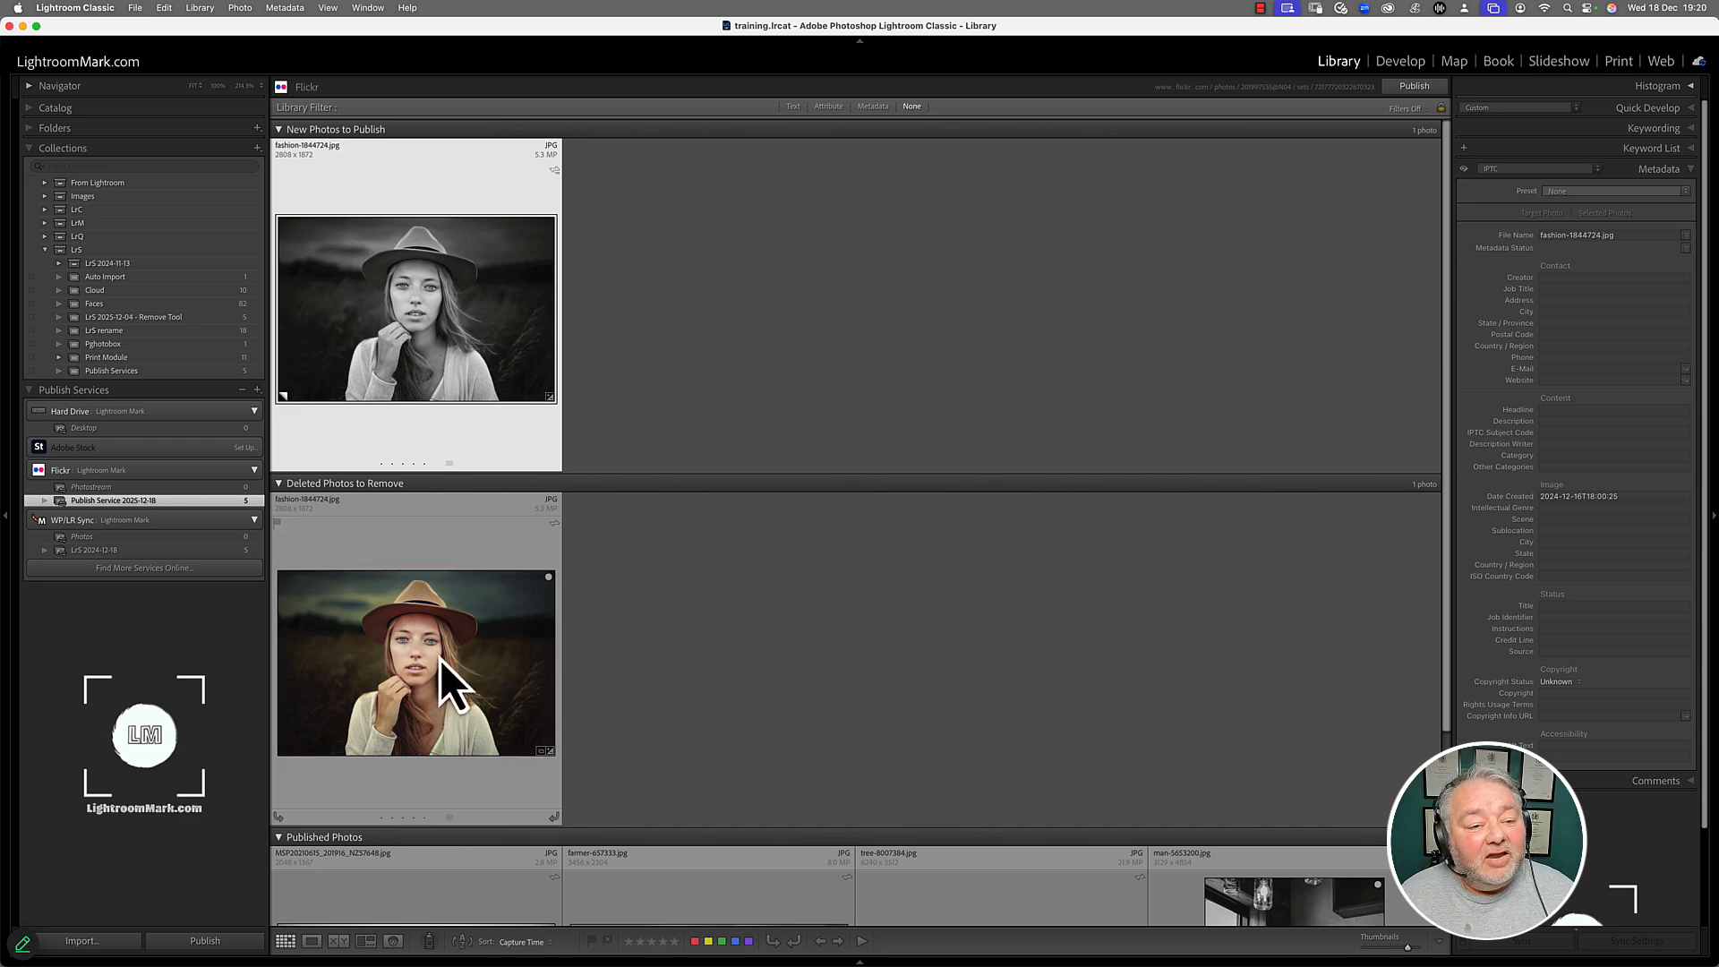
left_click(165, 552)
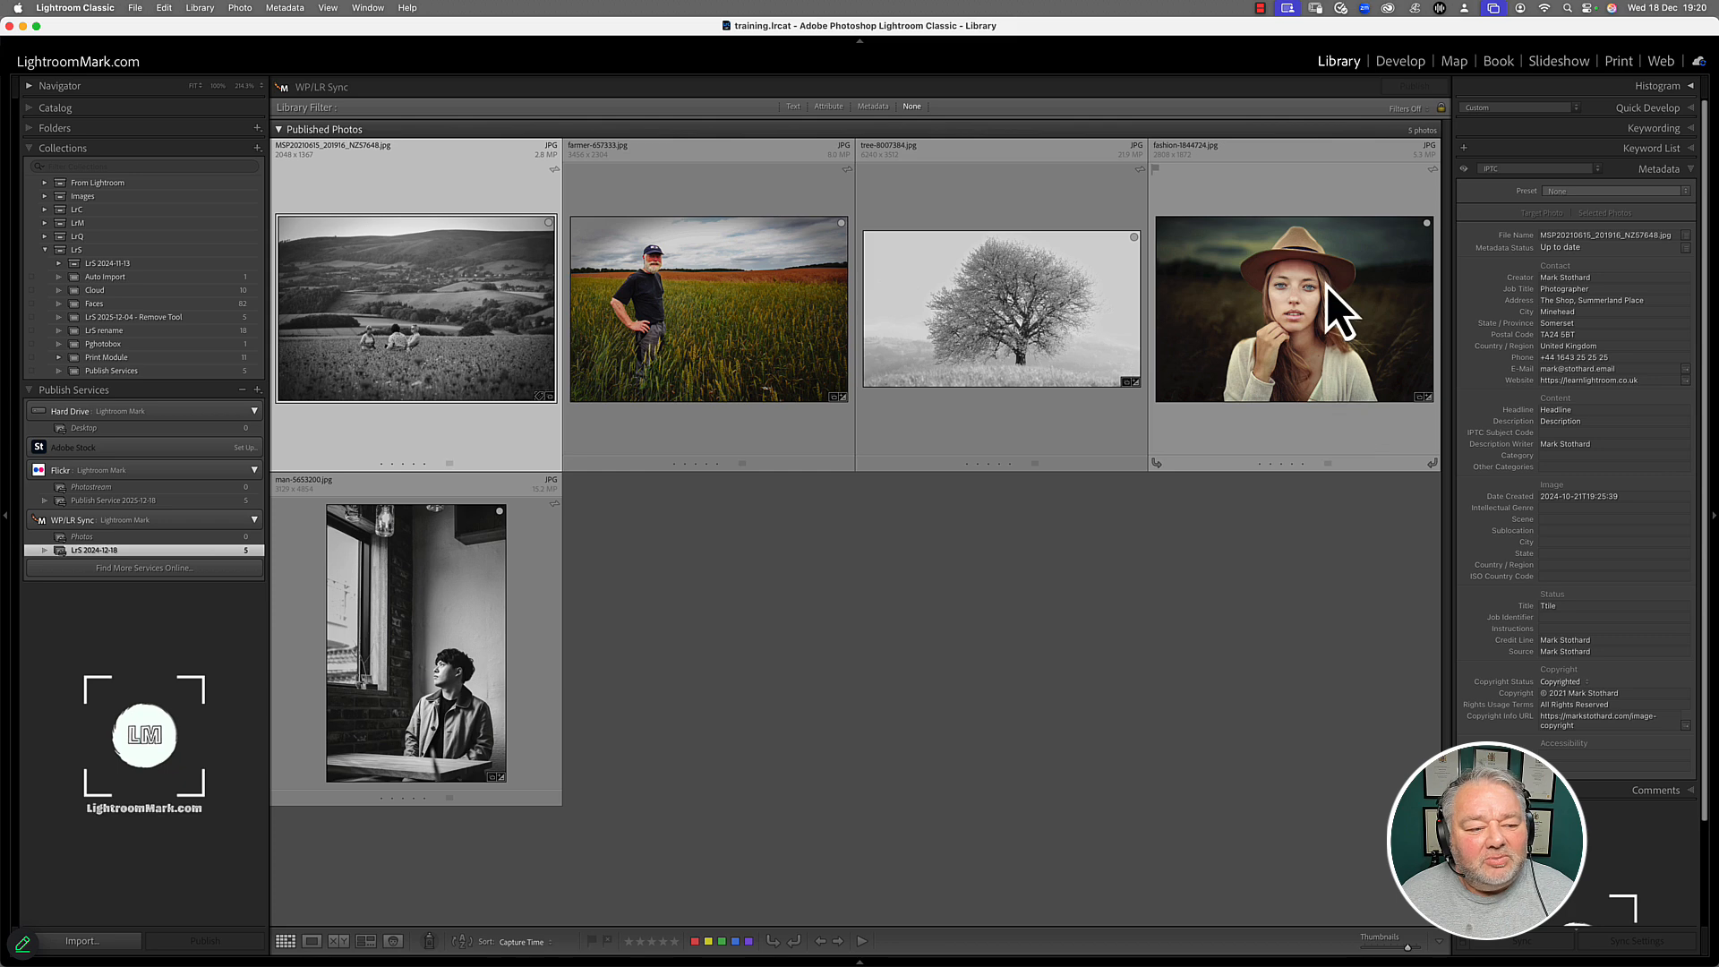
left_click(113, 501)
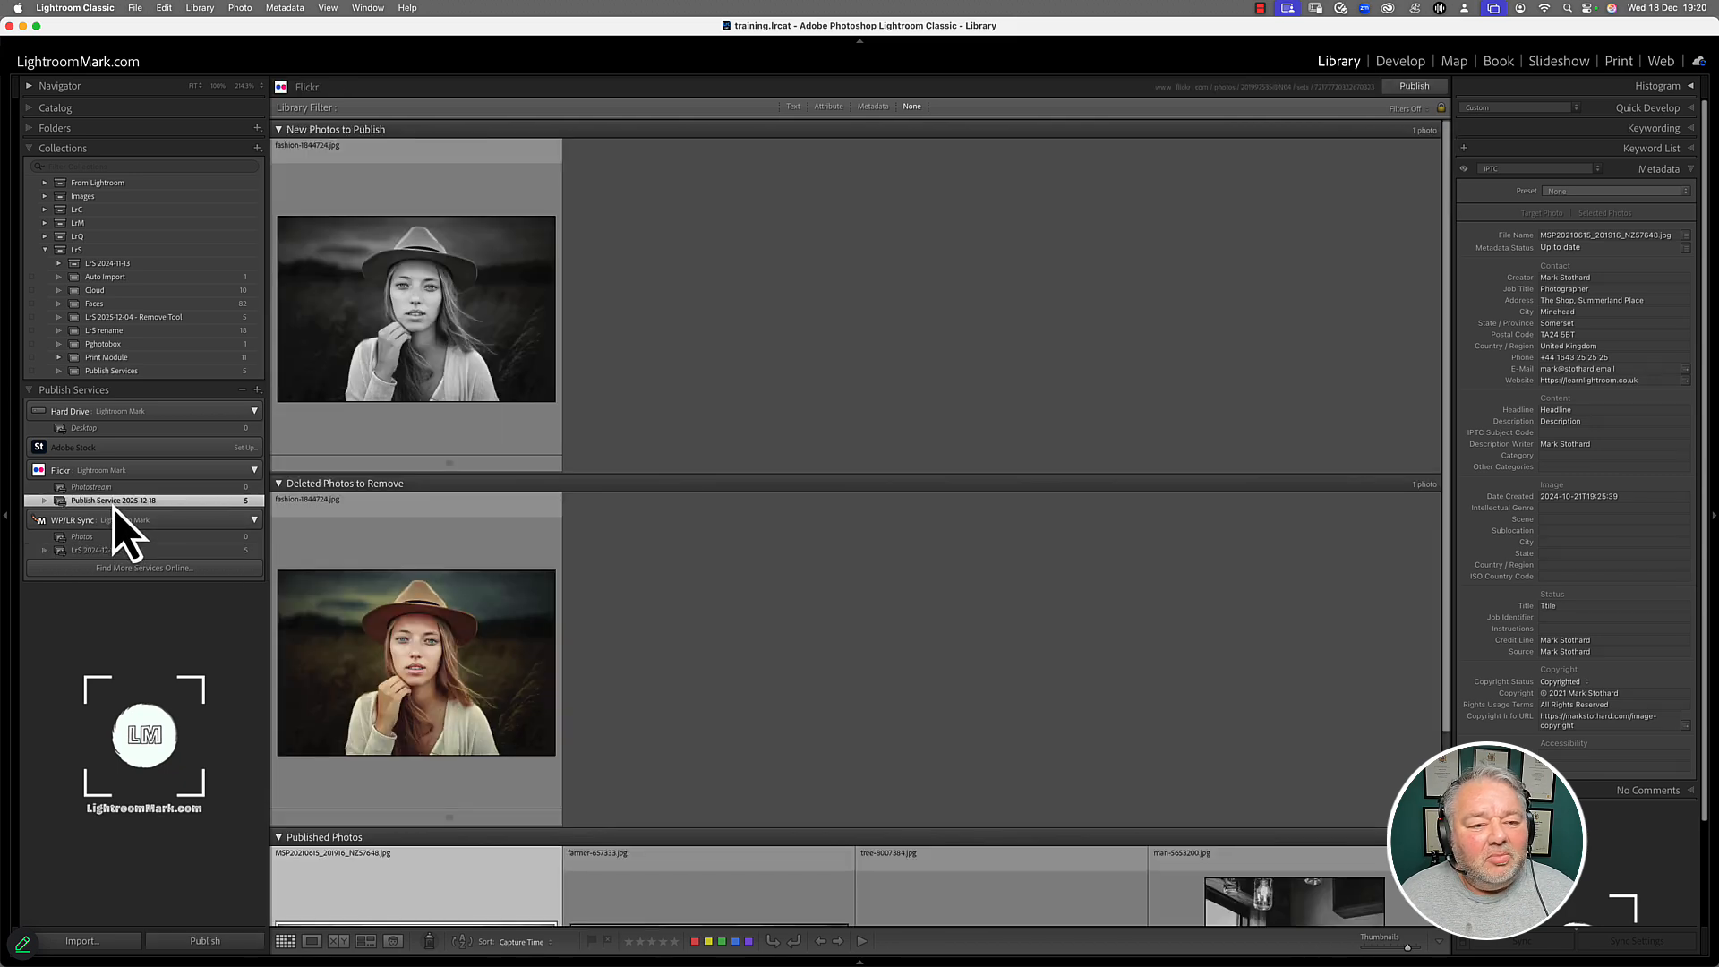
left_click(1431, 87)
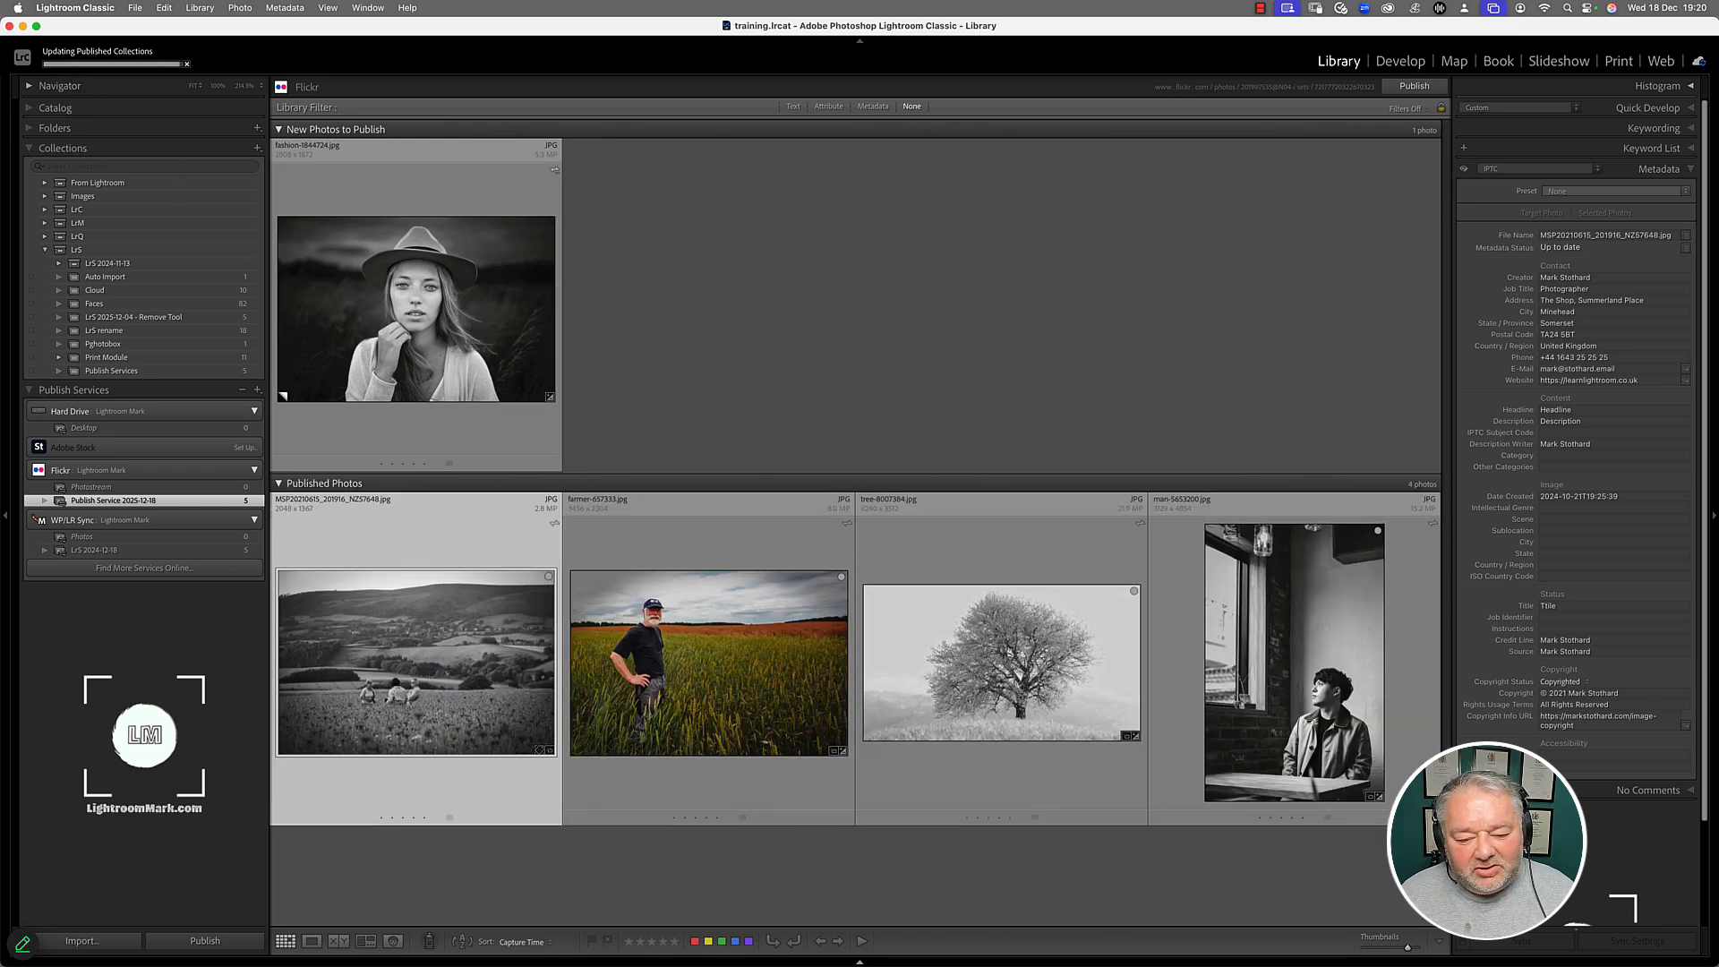
- Switch to Chrome and examine the newly published photos and their attachment details in the WordPress Media Library
left_click(824, 947)
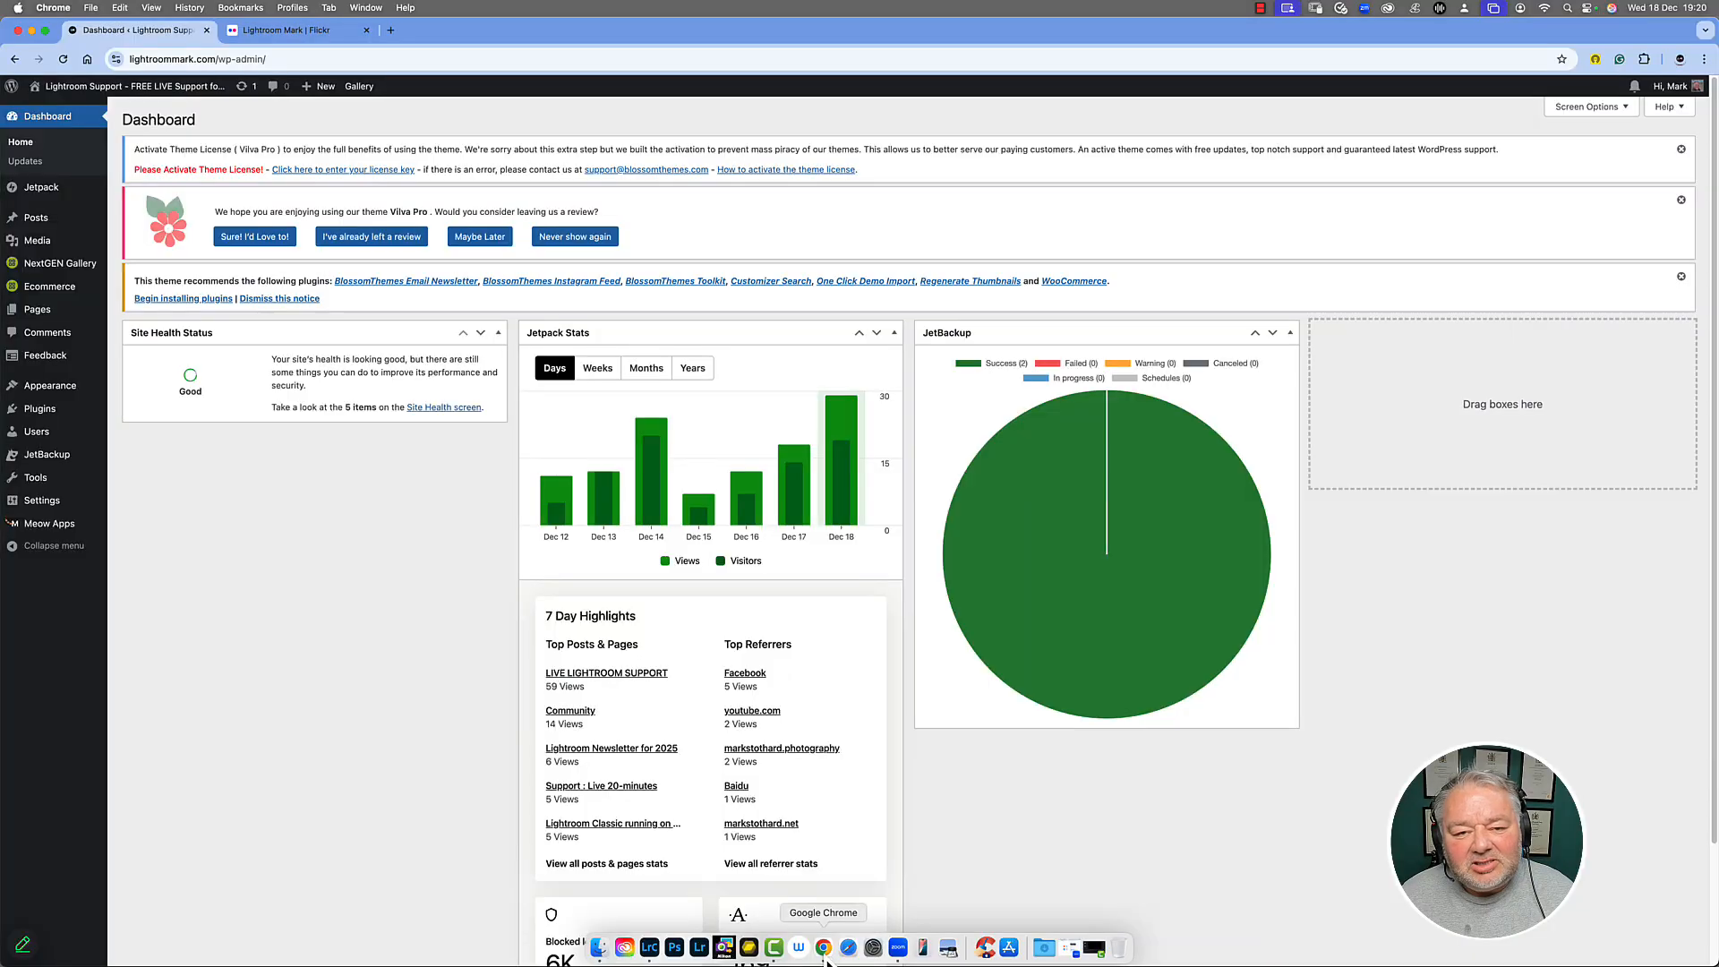
mouse_move(34, 245)
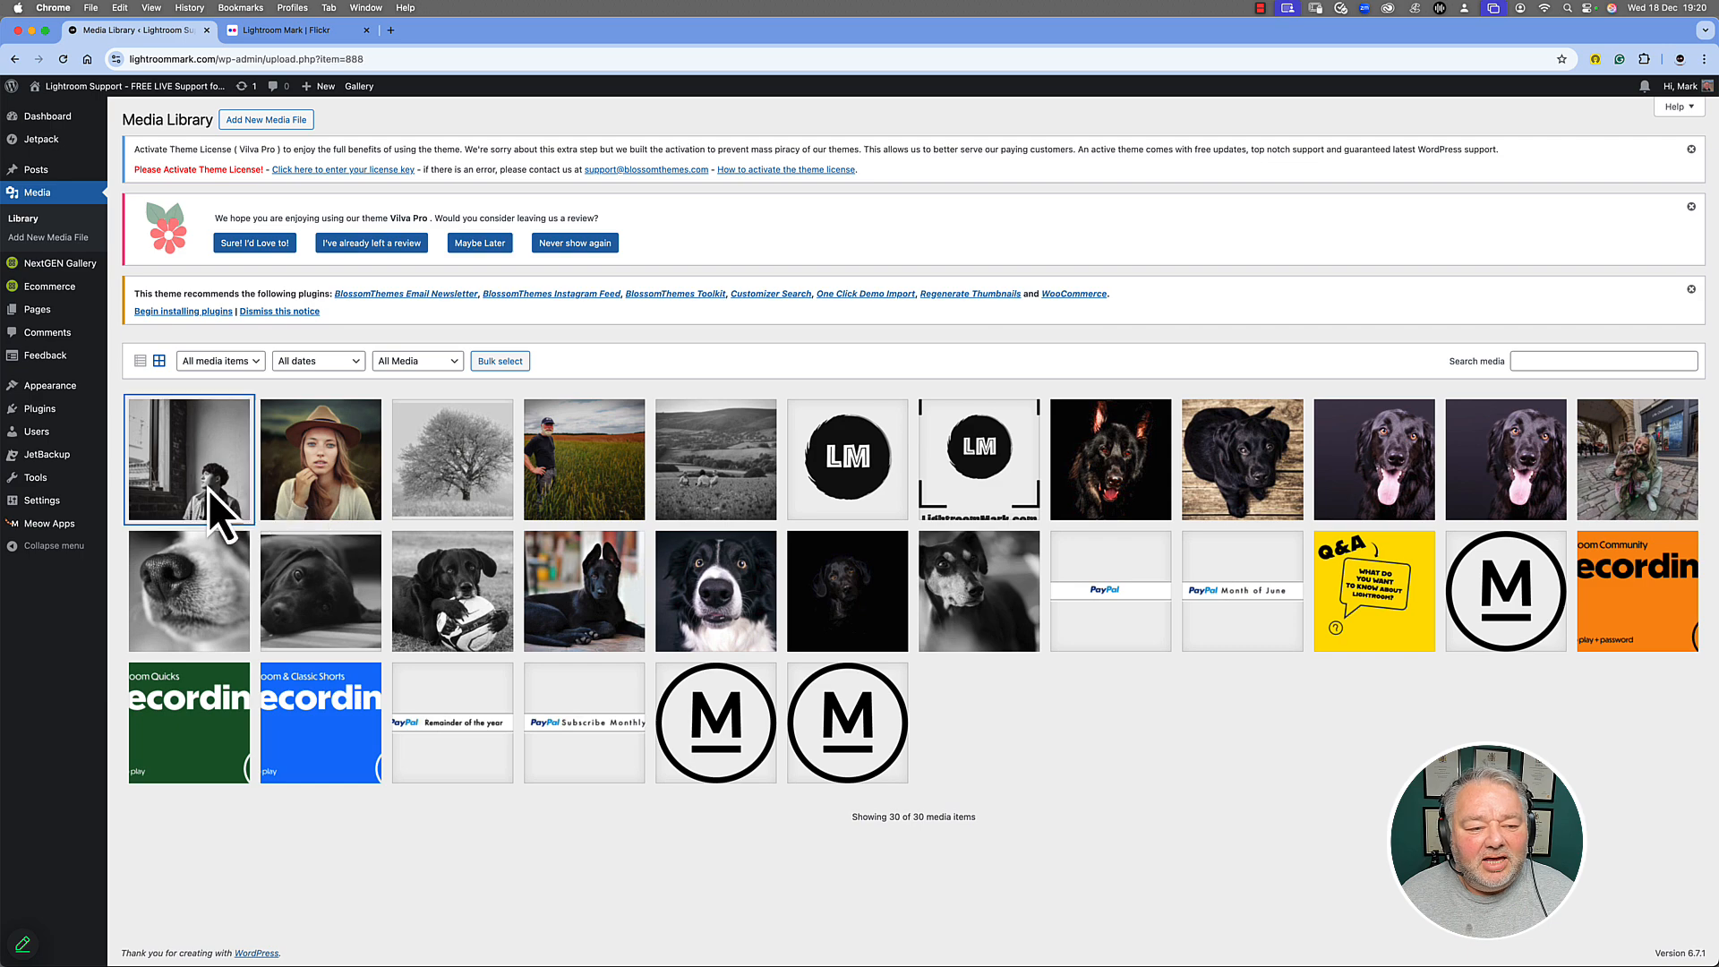
left_click(208, 490)
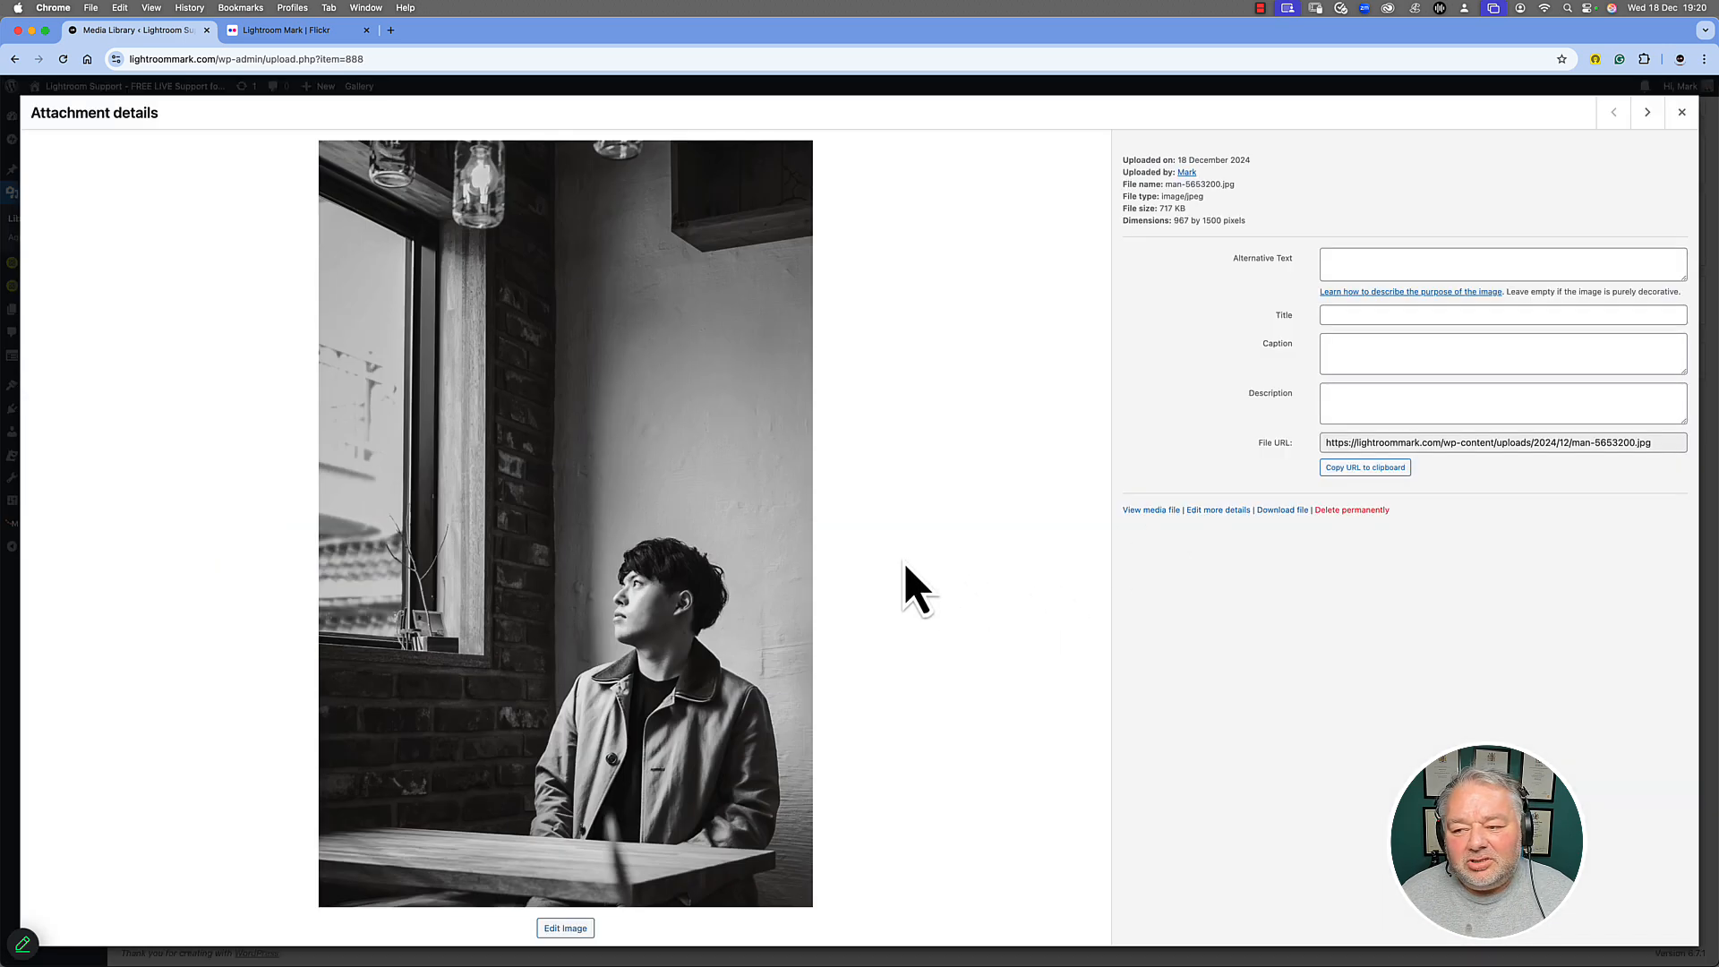
left_click(1647, 114)
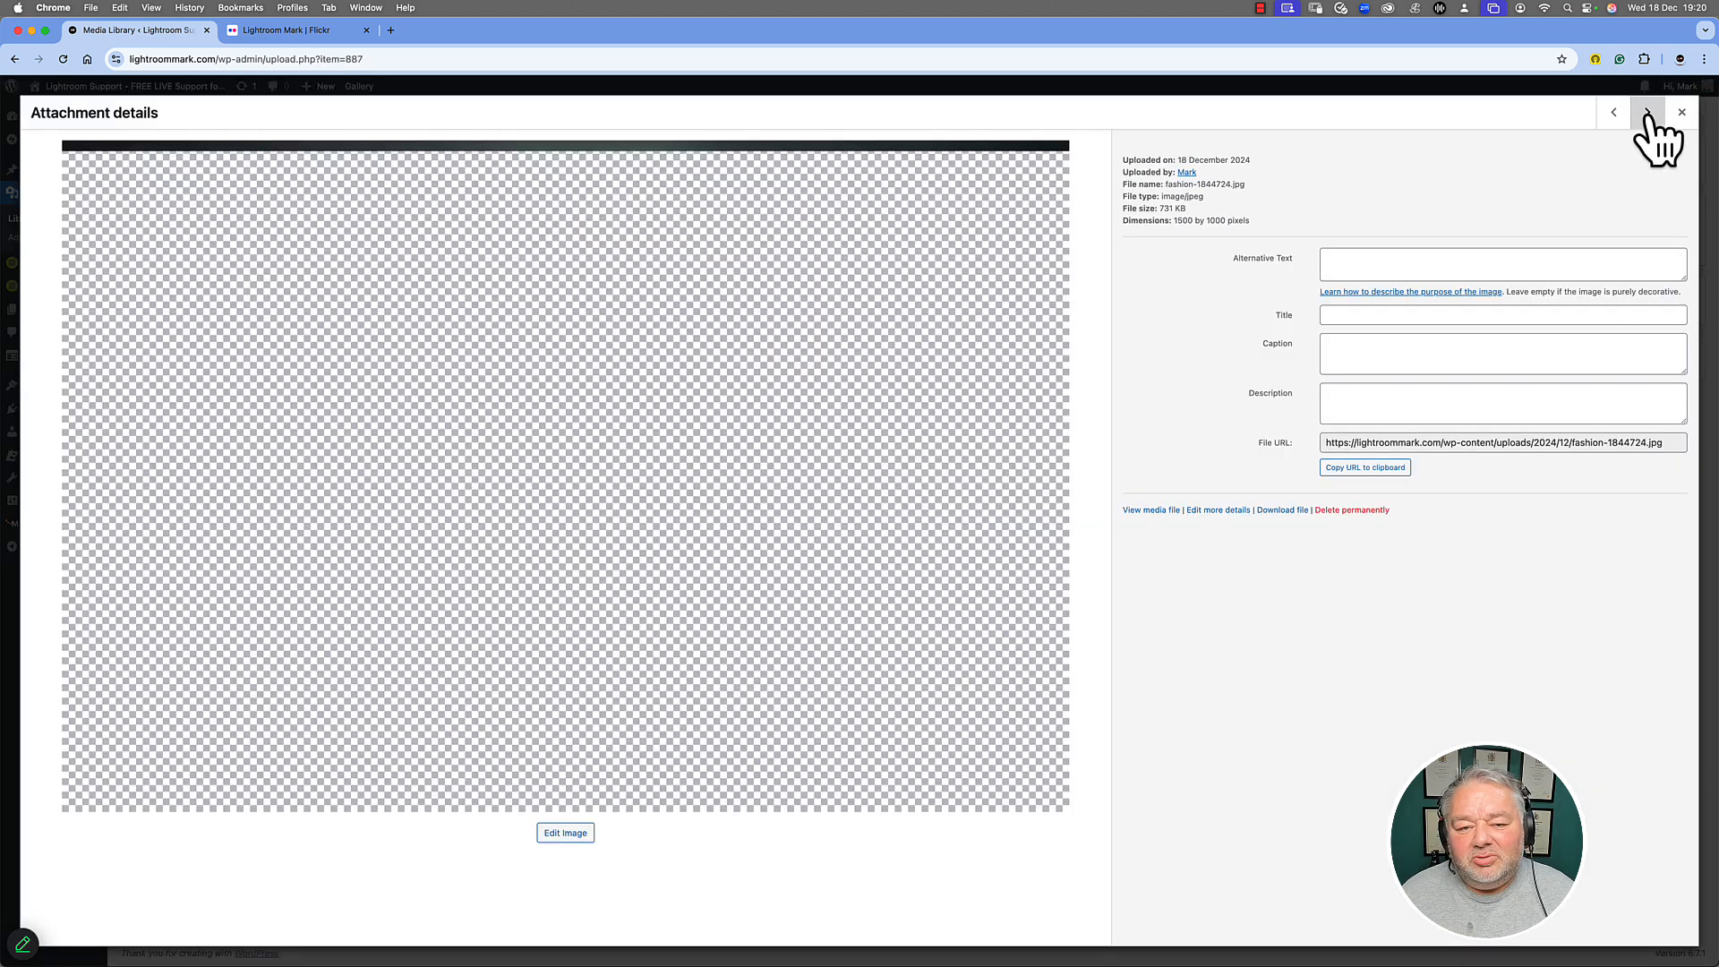
left_click(1647, 114)
left_click(1647, 114)
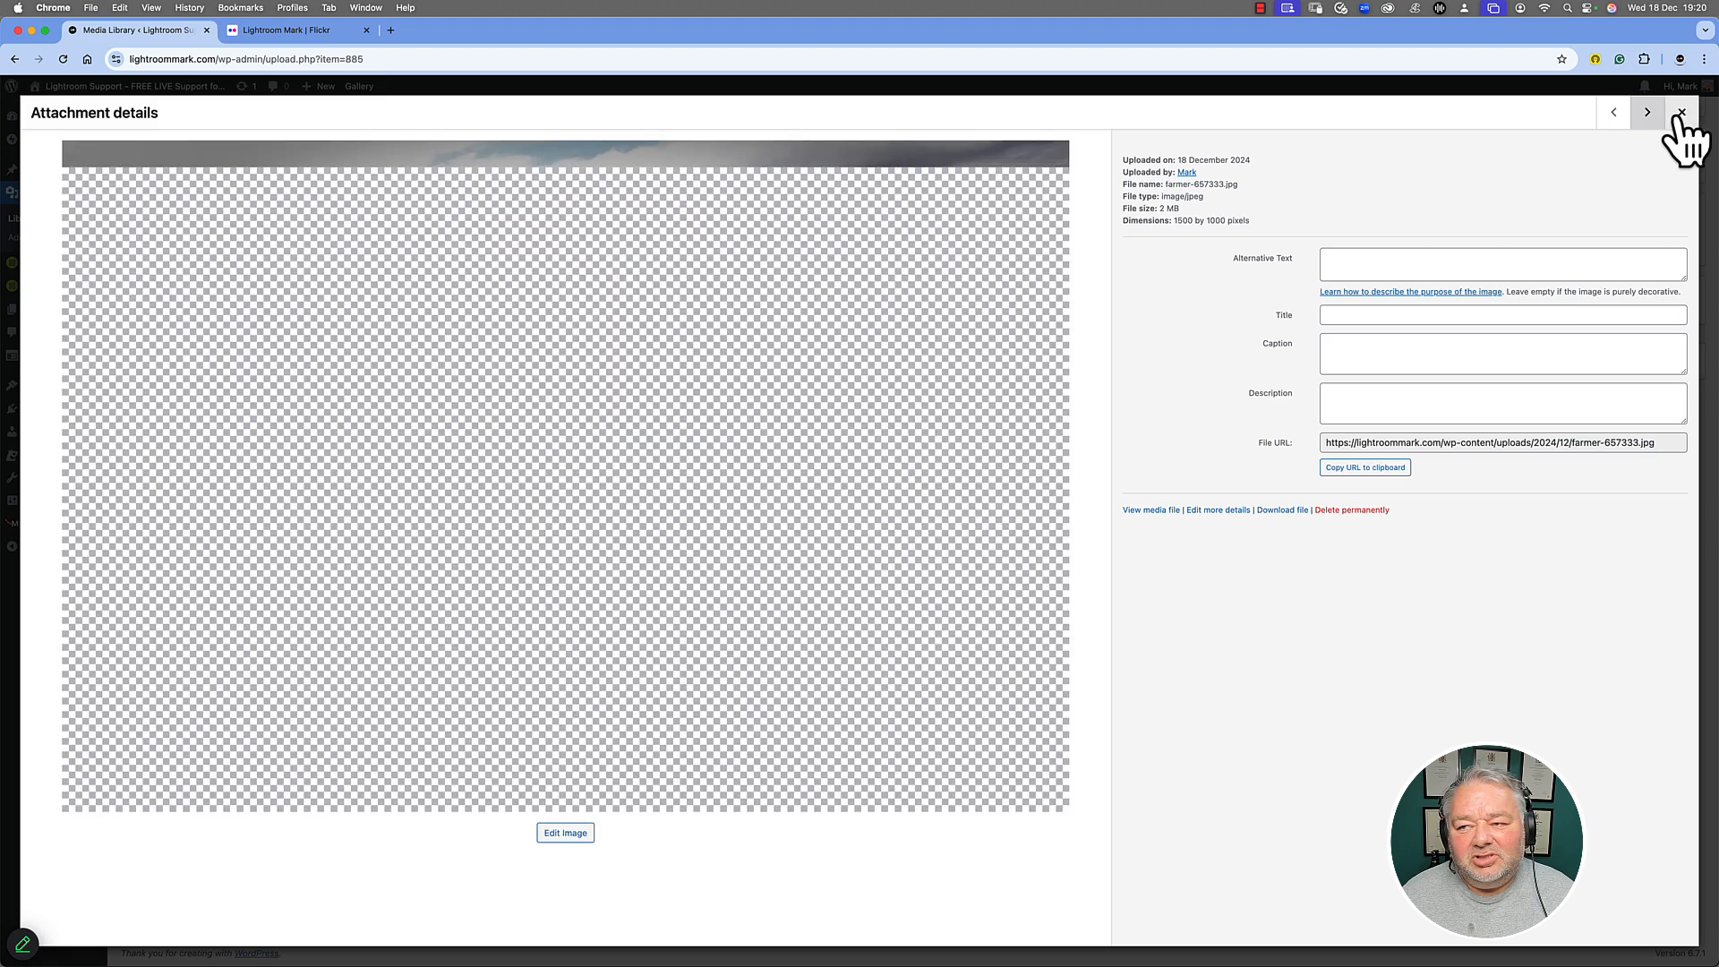
left_click(1681, 114)
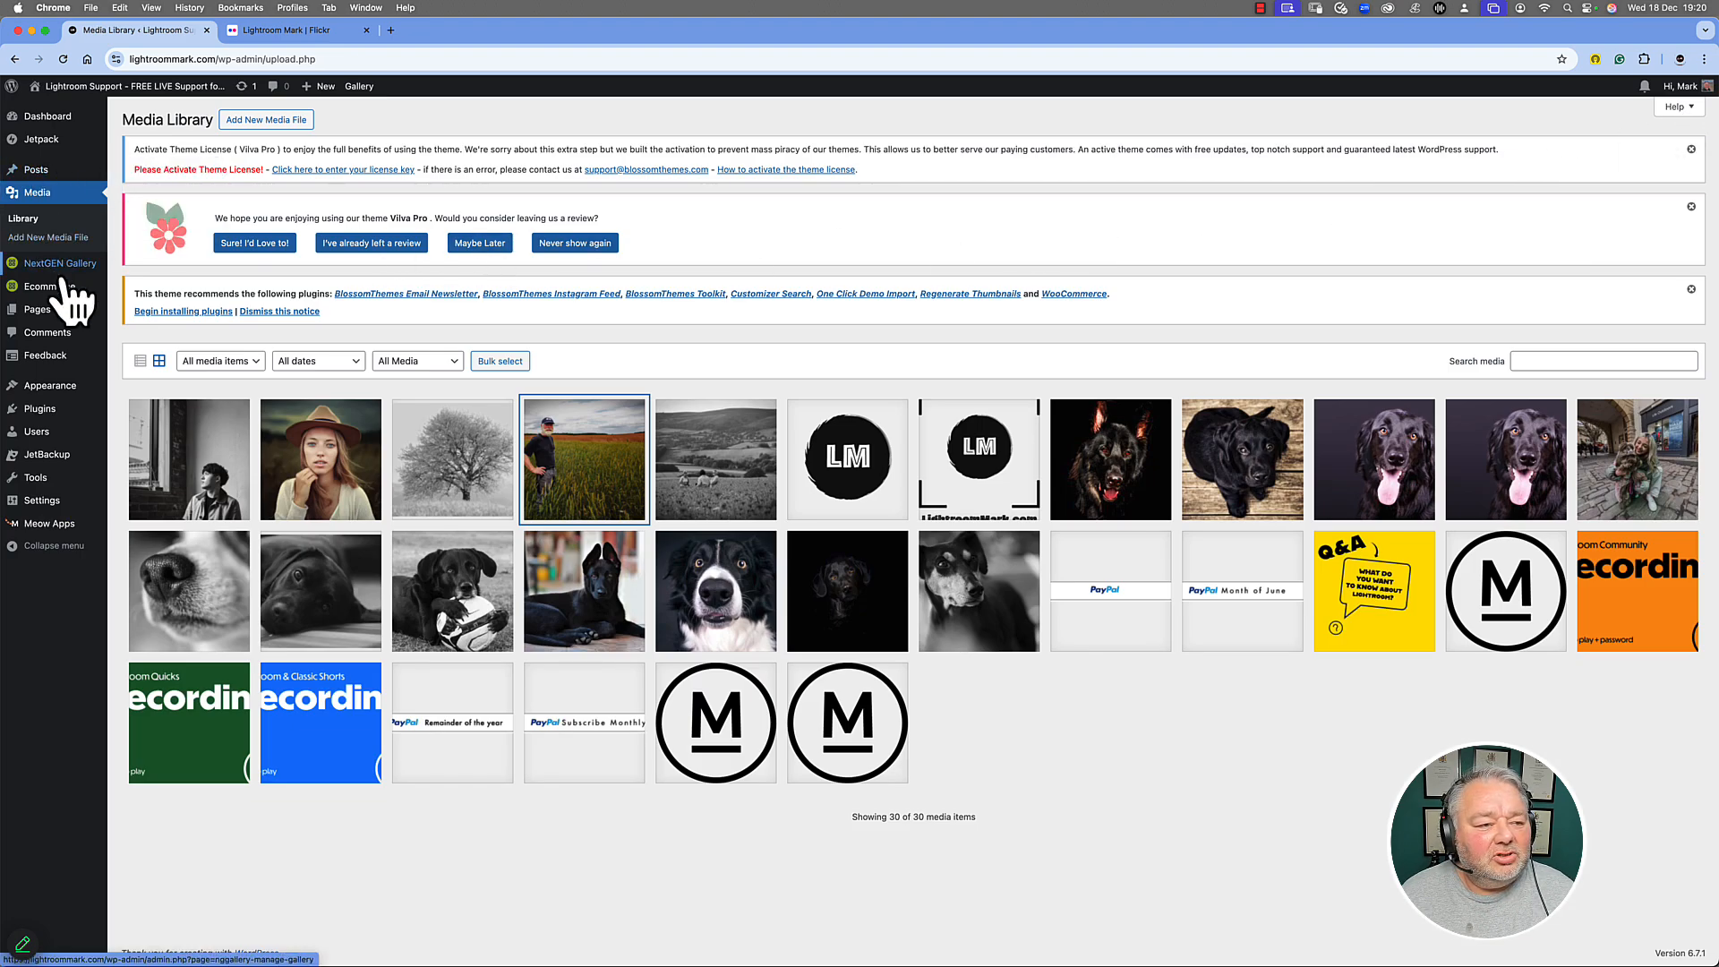
- Sort the WordPress pages by newest date and open the page Lightroom Short 2024-12-18 for editing
left_click(111, 313)
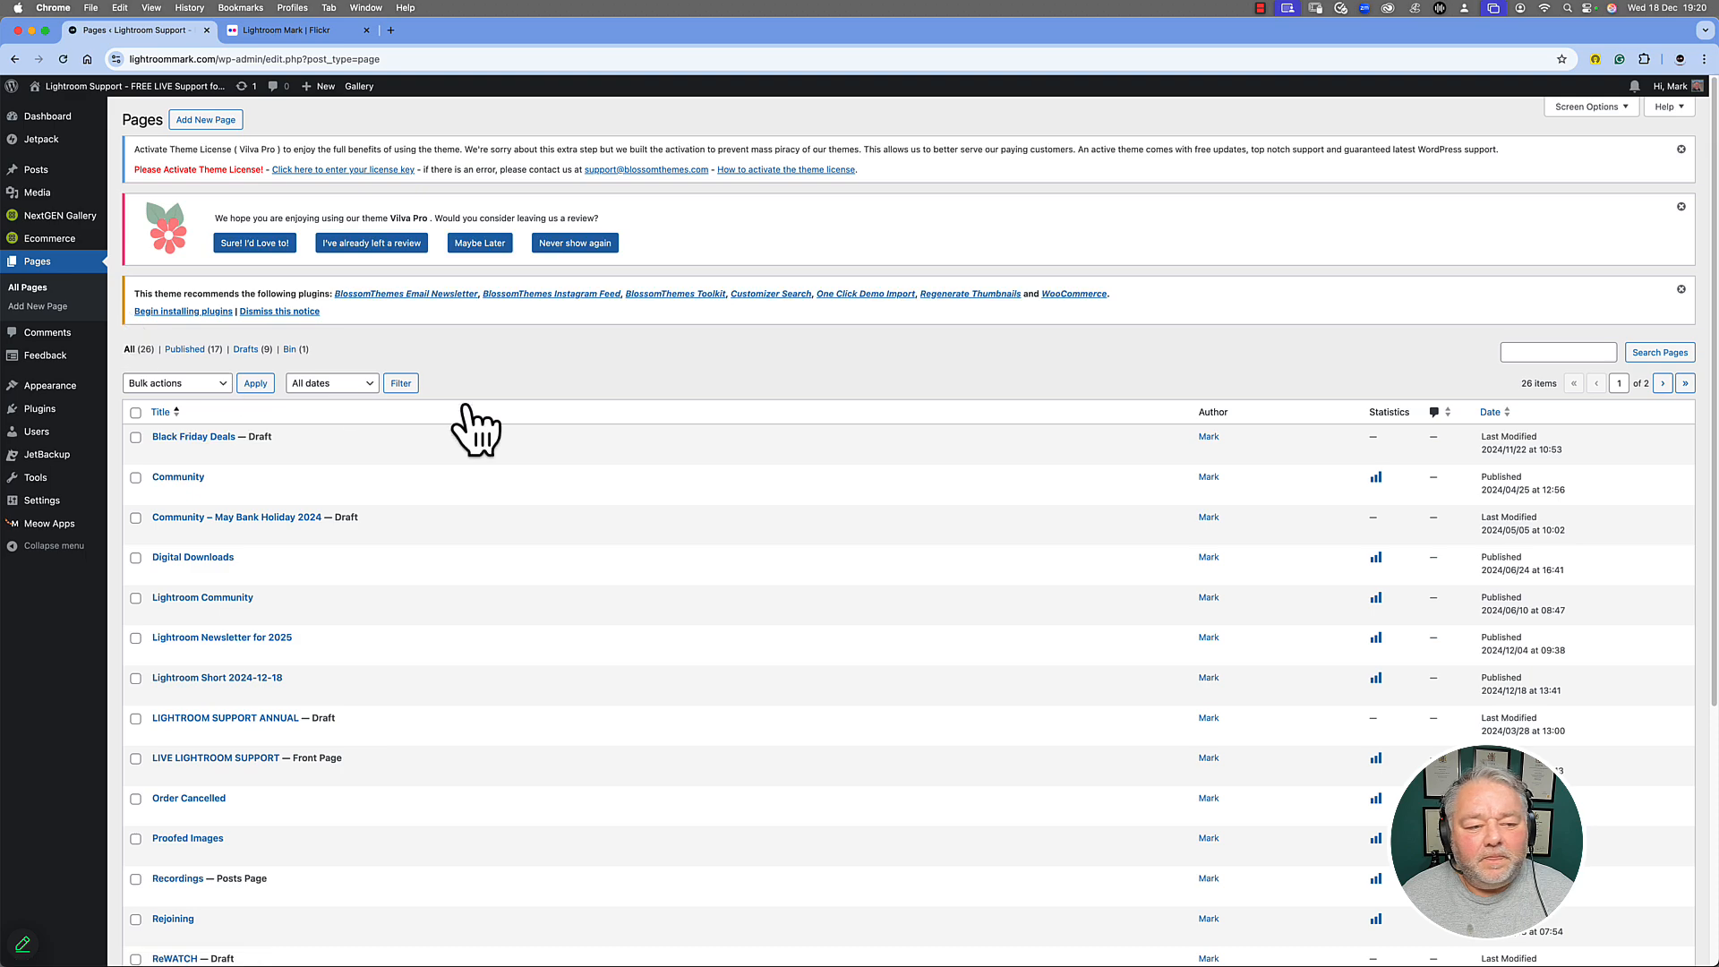
left_click(1504, 412)
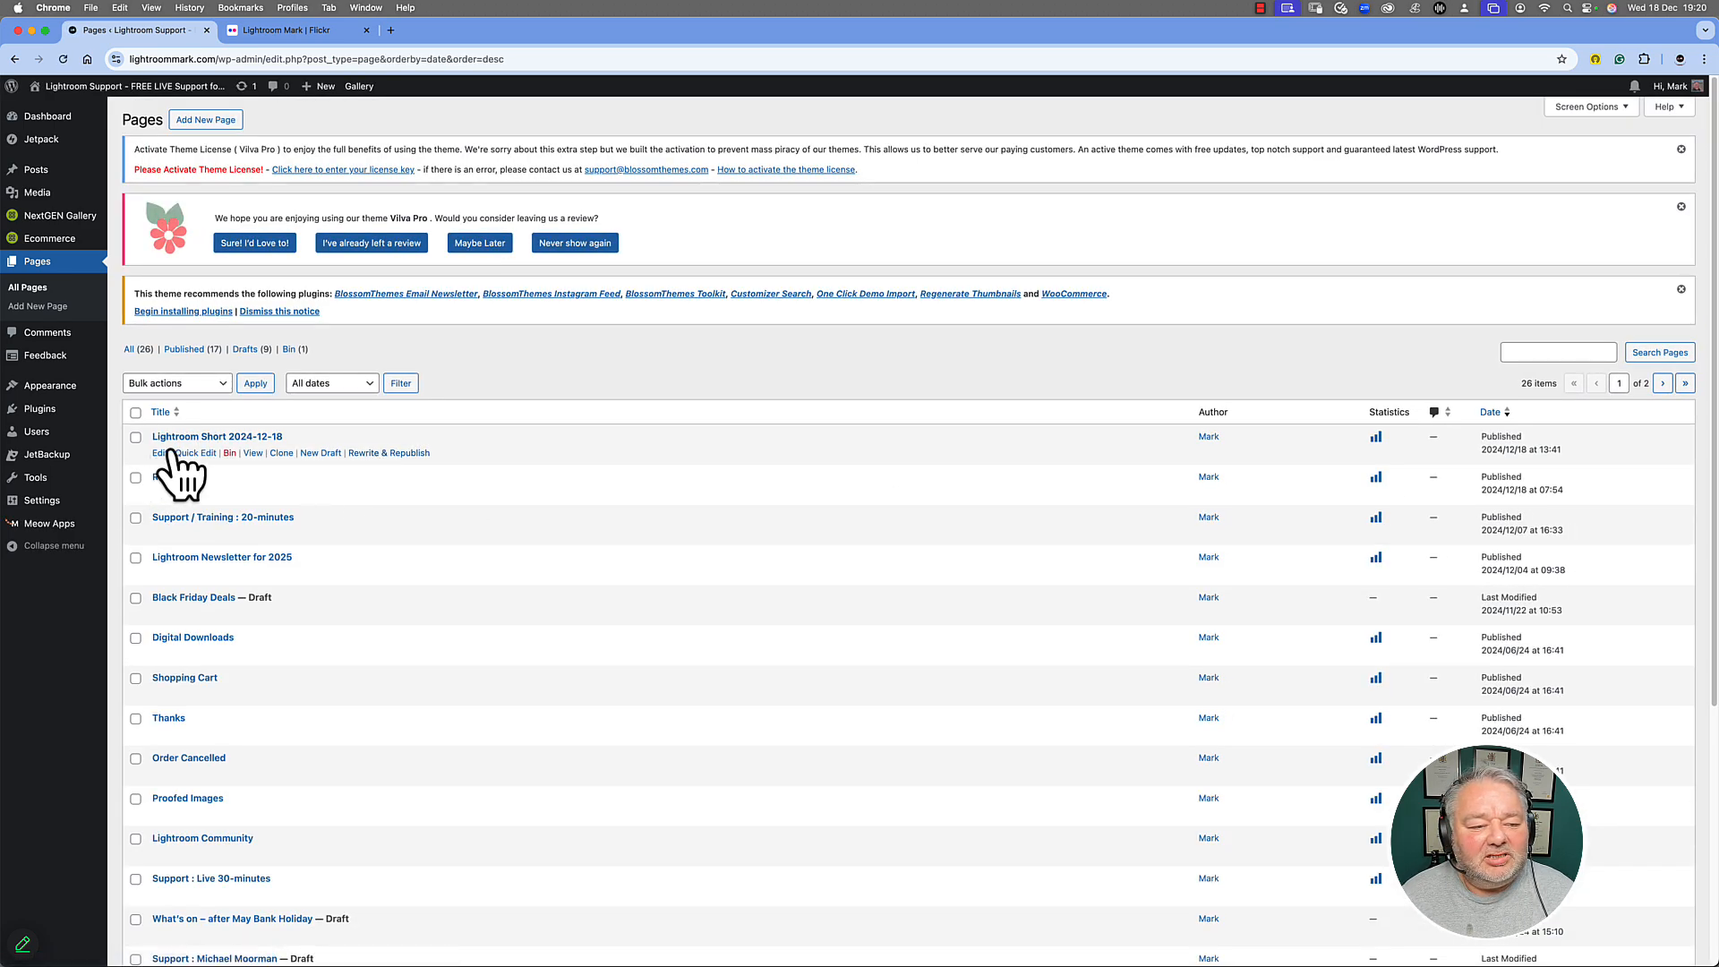
left_click(163, 453)
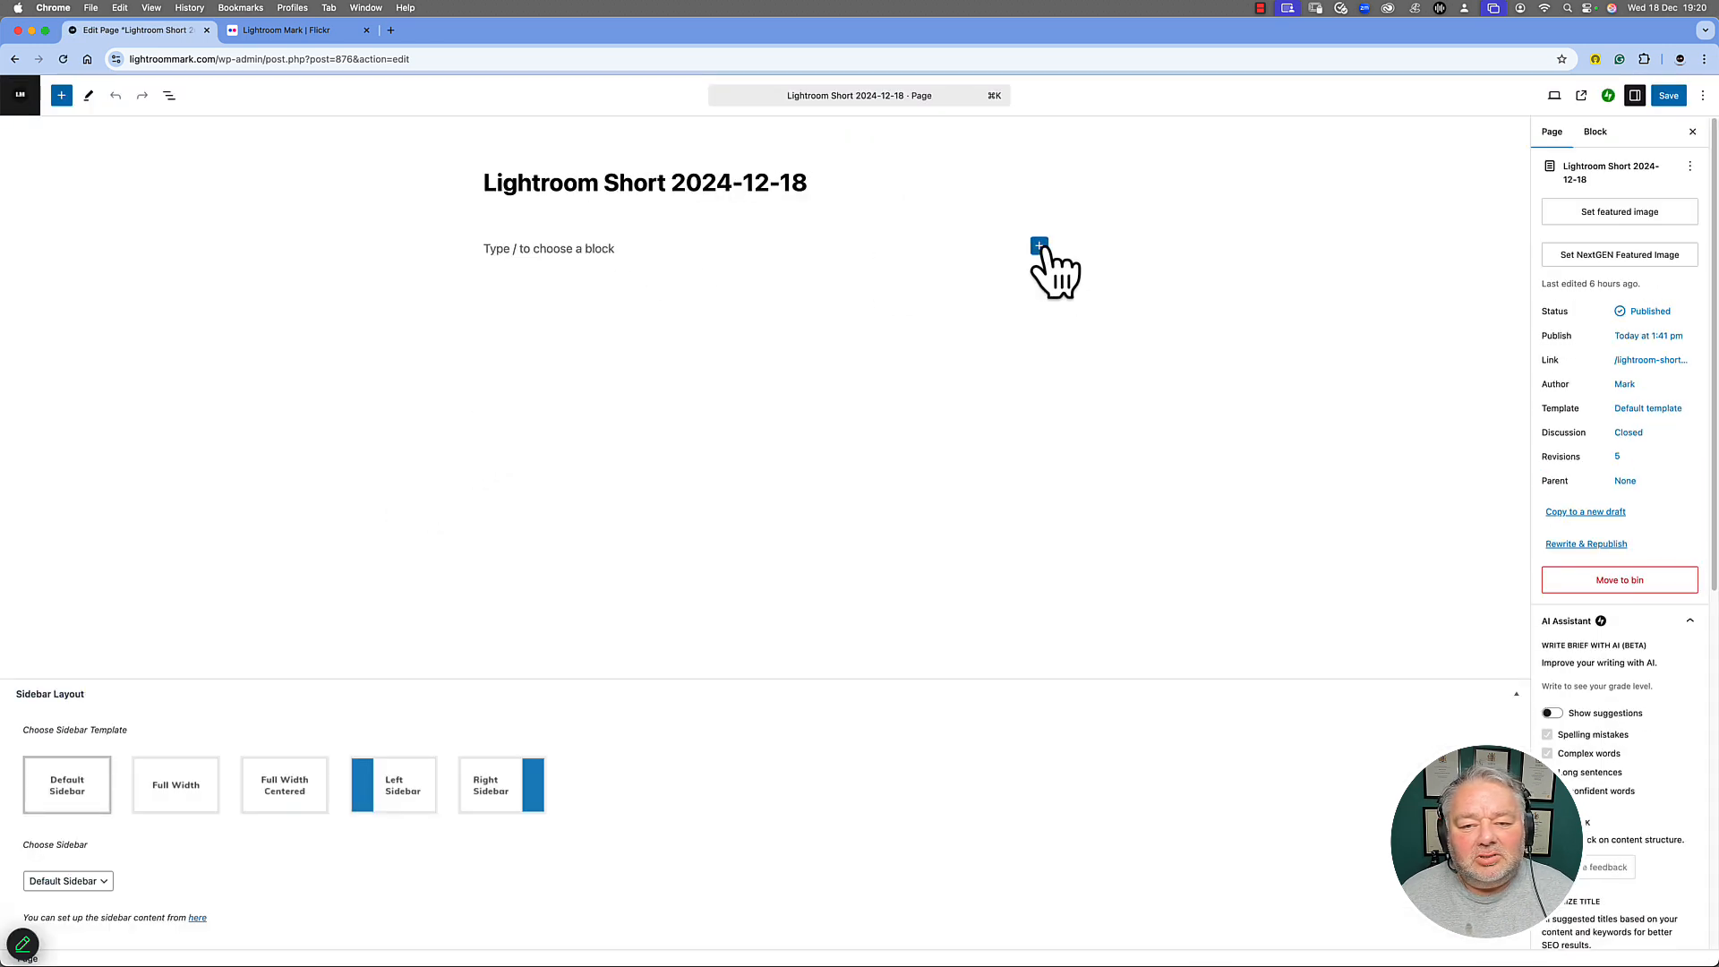
- Insert an Image block with the color woman-in-hat photo from the Media Library and save the page
left_click(1039, 246)
left_click(1149, 349)
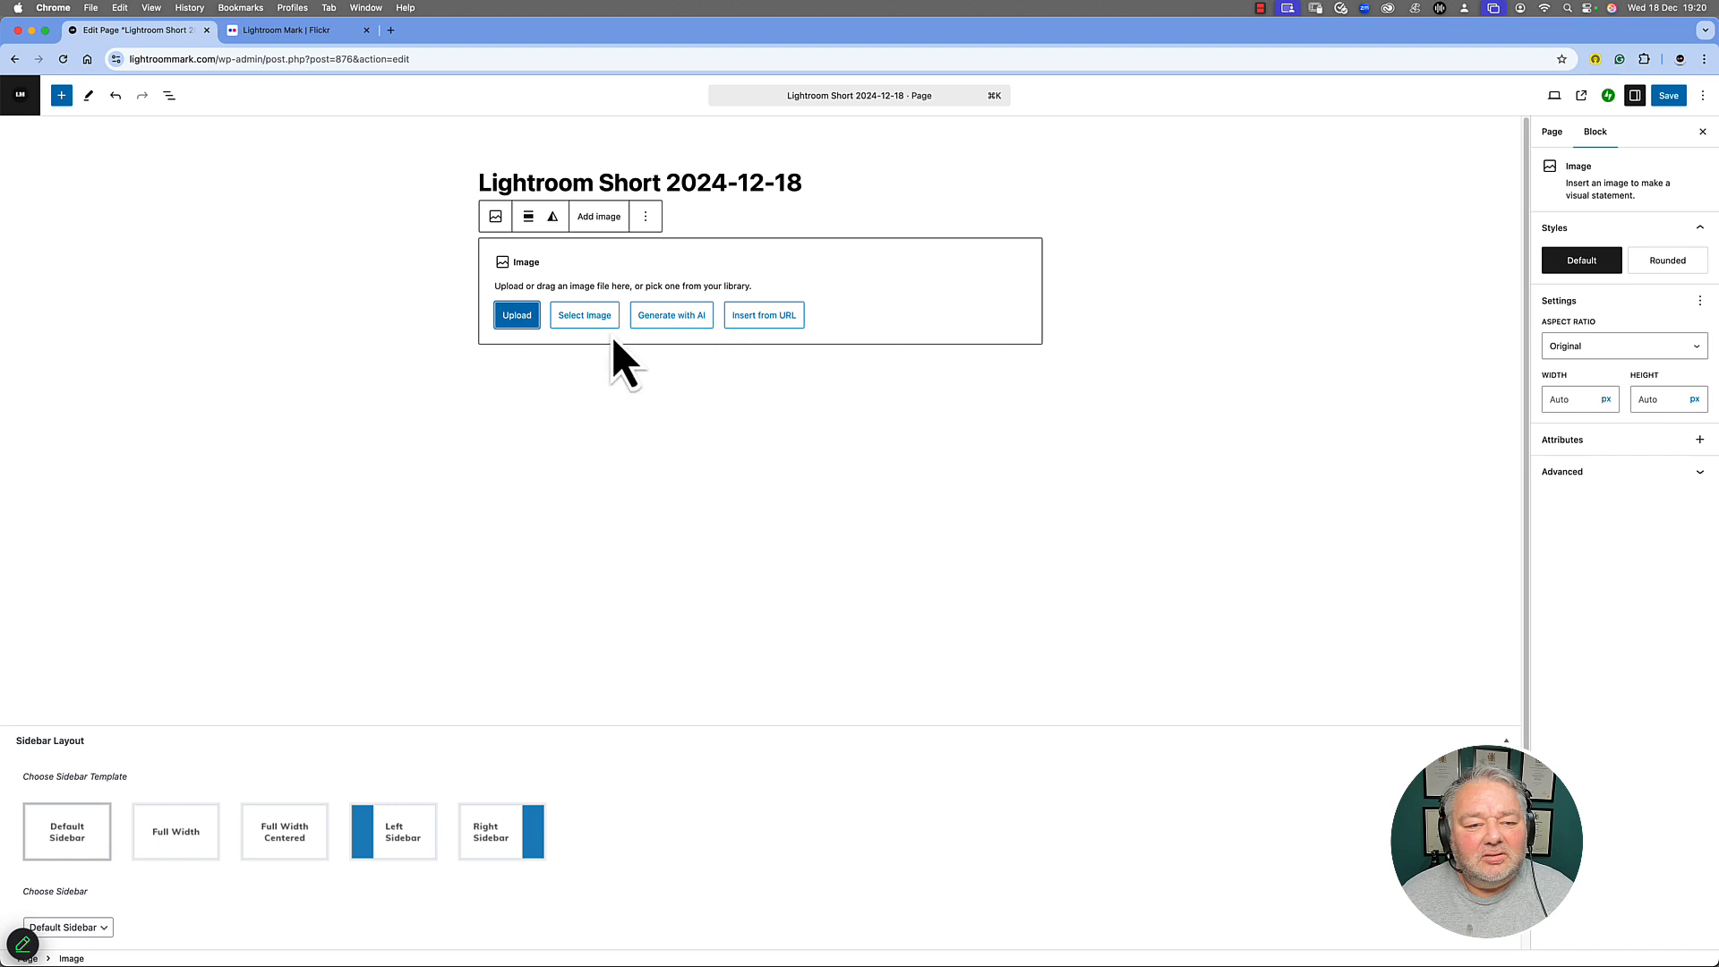
left_click(564, 318)
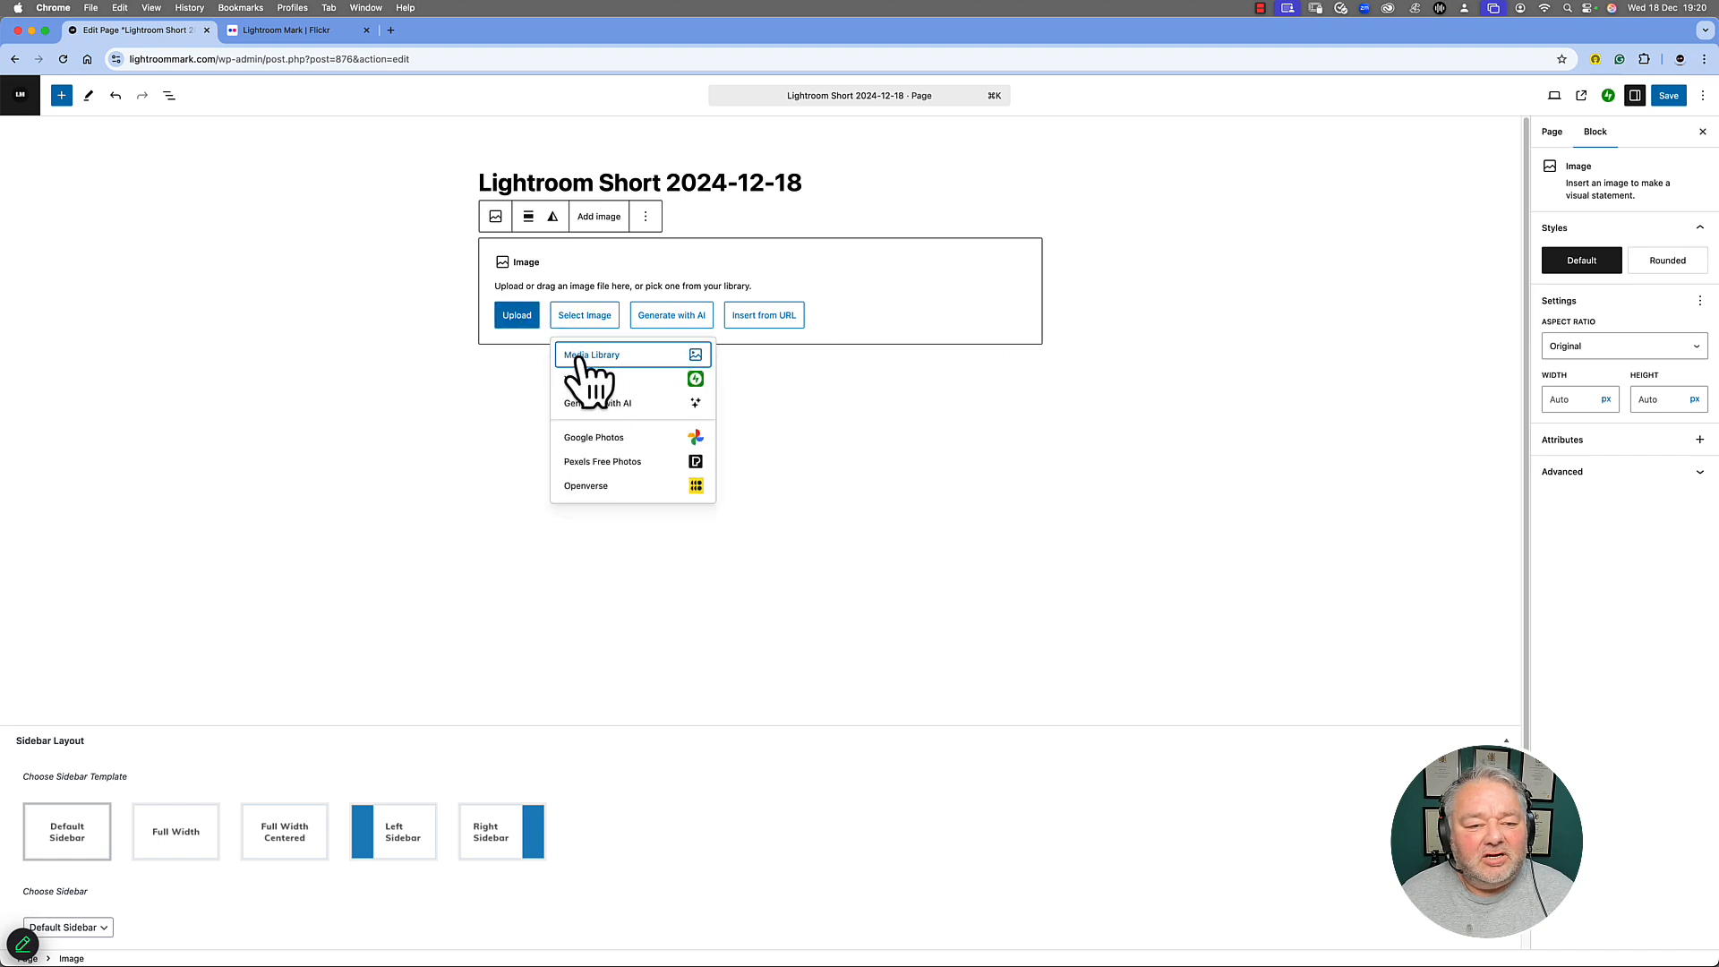
left_click(578, 358)
left_click(235, 280)
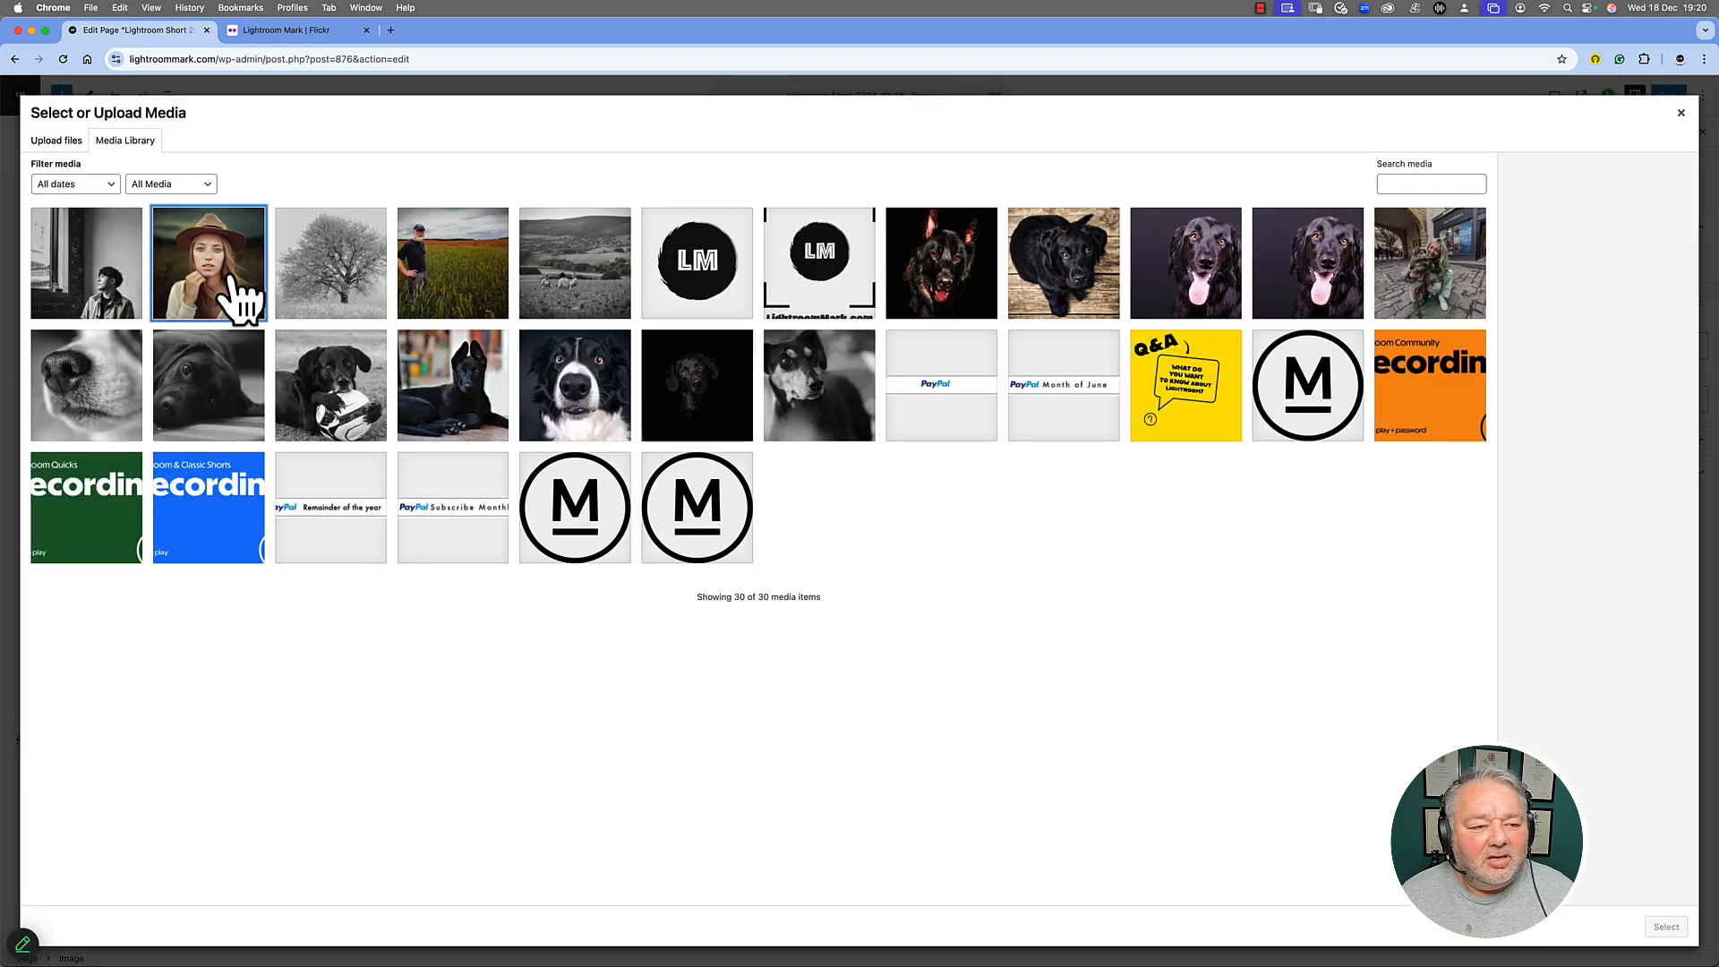
left_click(1663, 926)
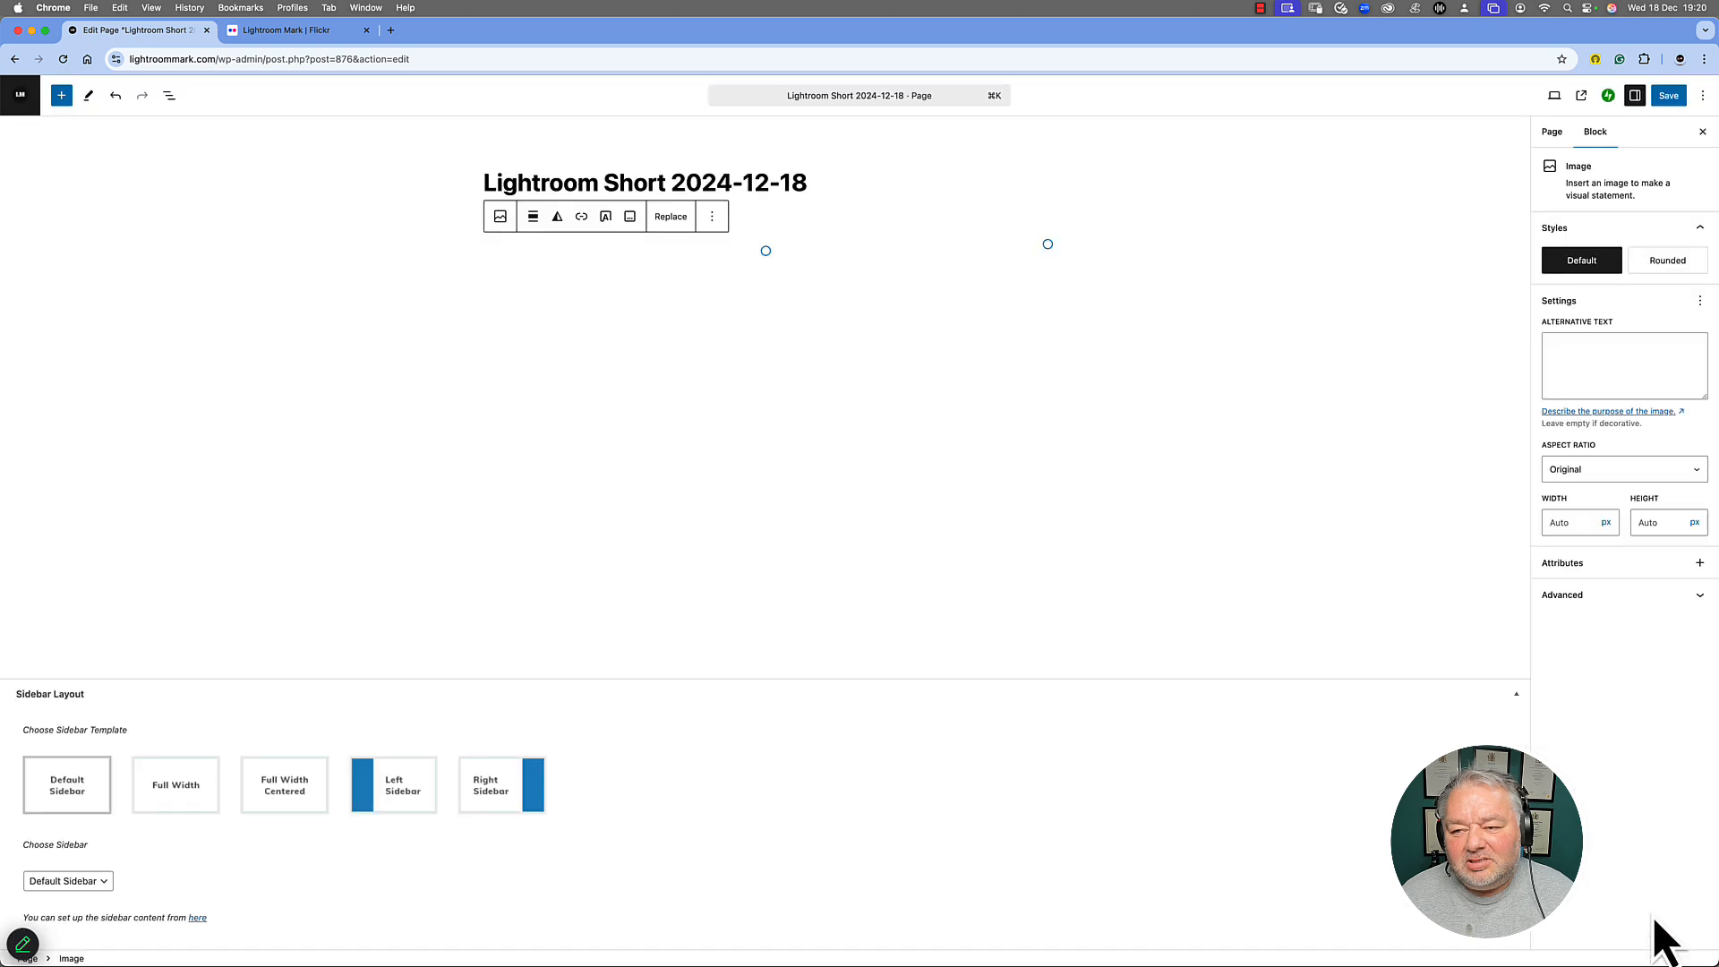
left_click(1669, 95)
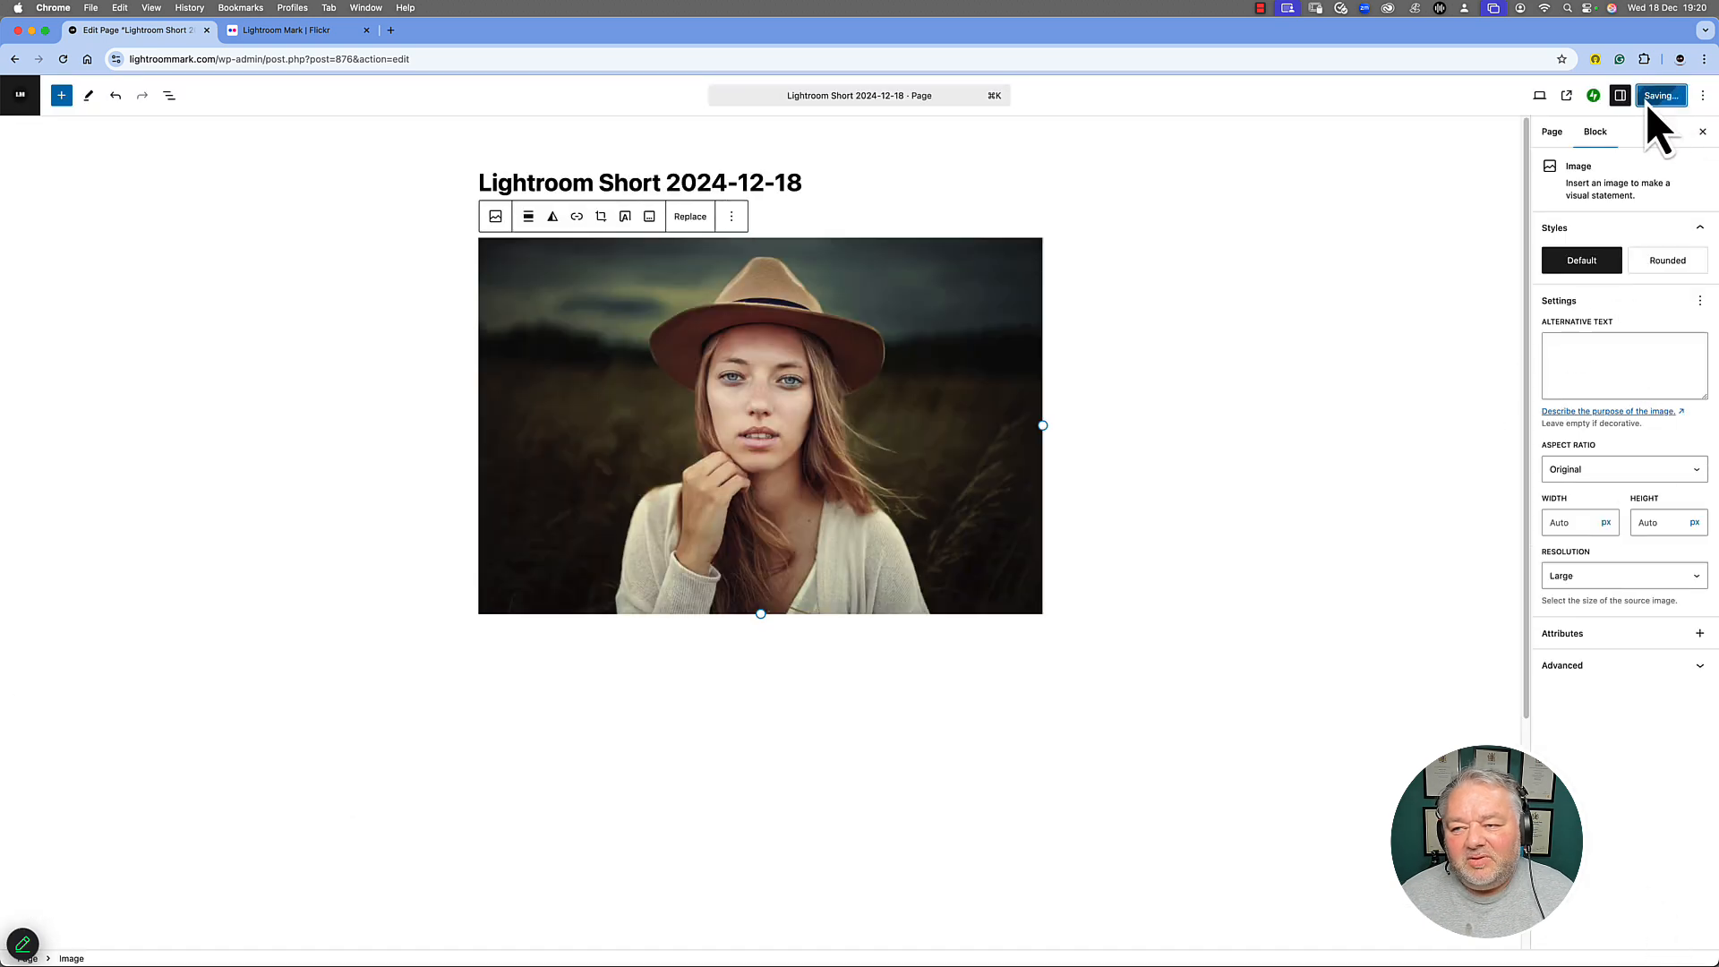
- Compare the woman-in-hat photo on the live WordPress page, in the Flickr photostream and in Lightroom Classic's WP/LR Sync collection
left_click(1568, 98)
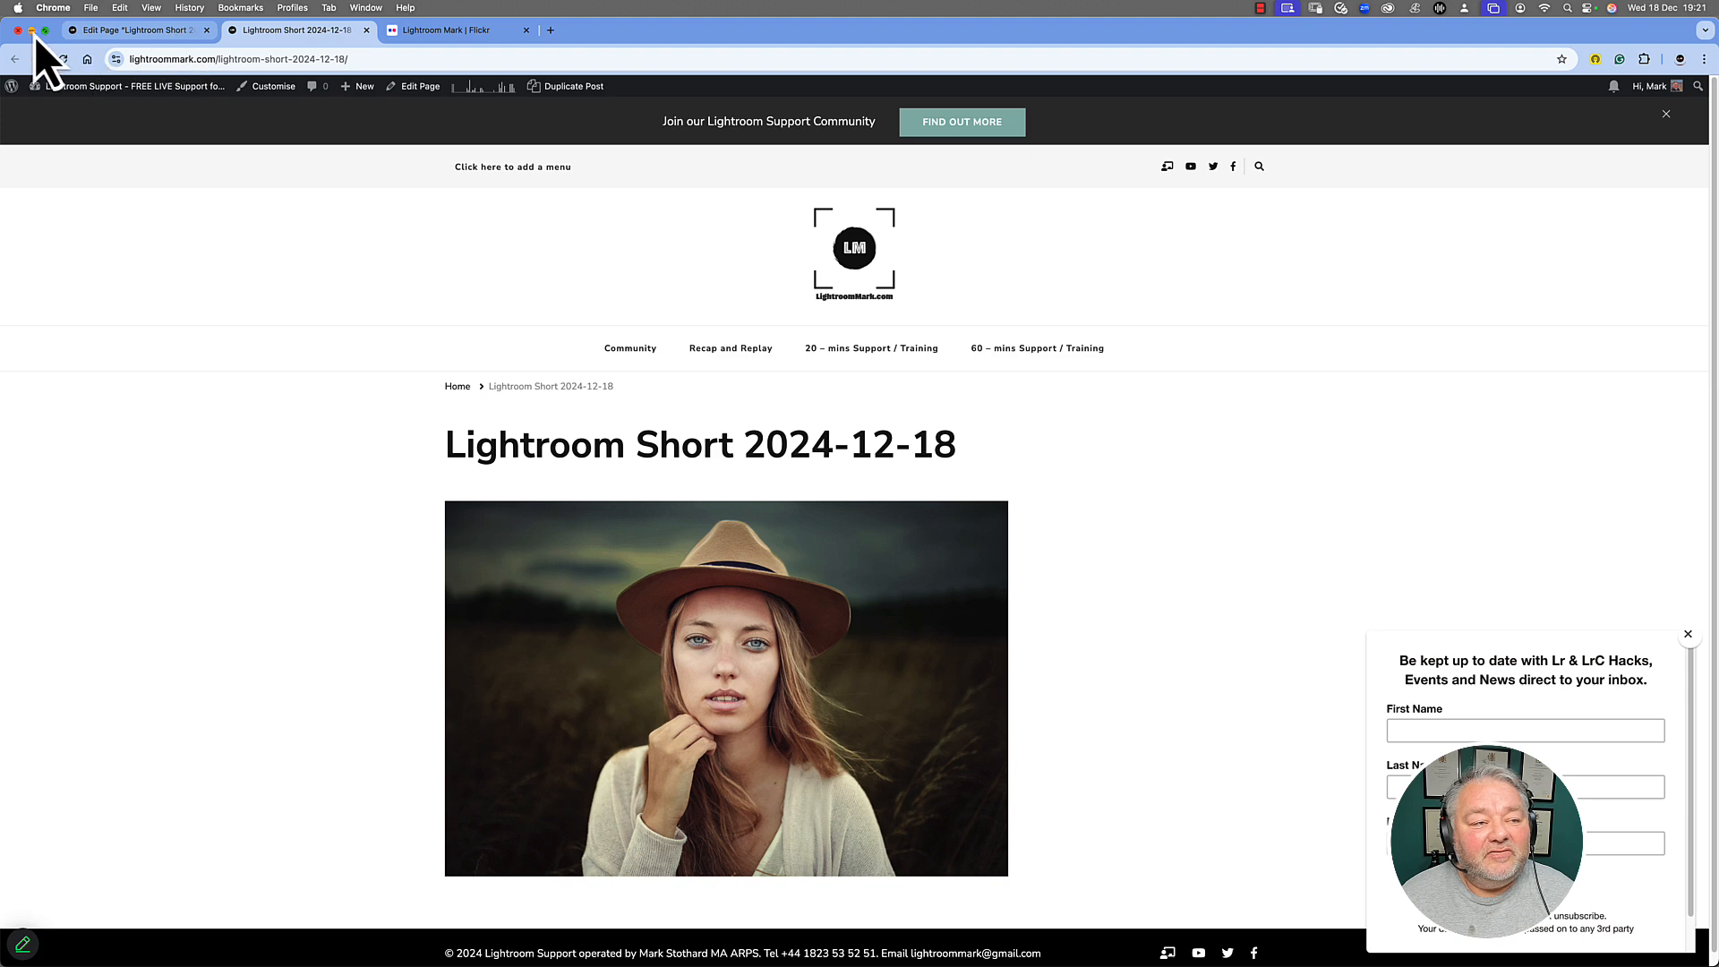
left_click(443, 30)
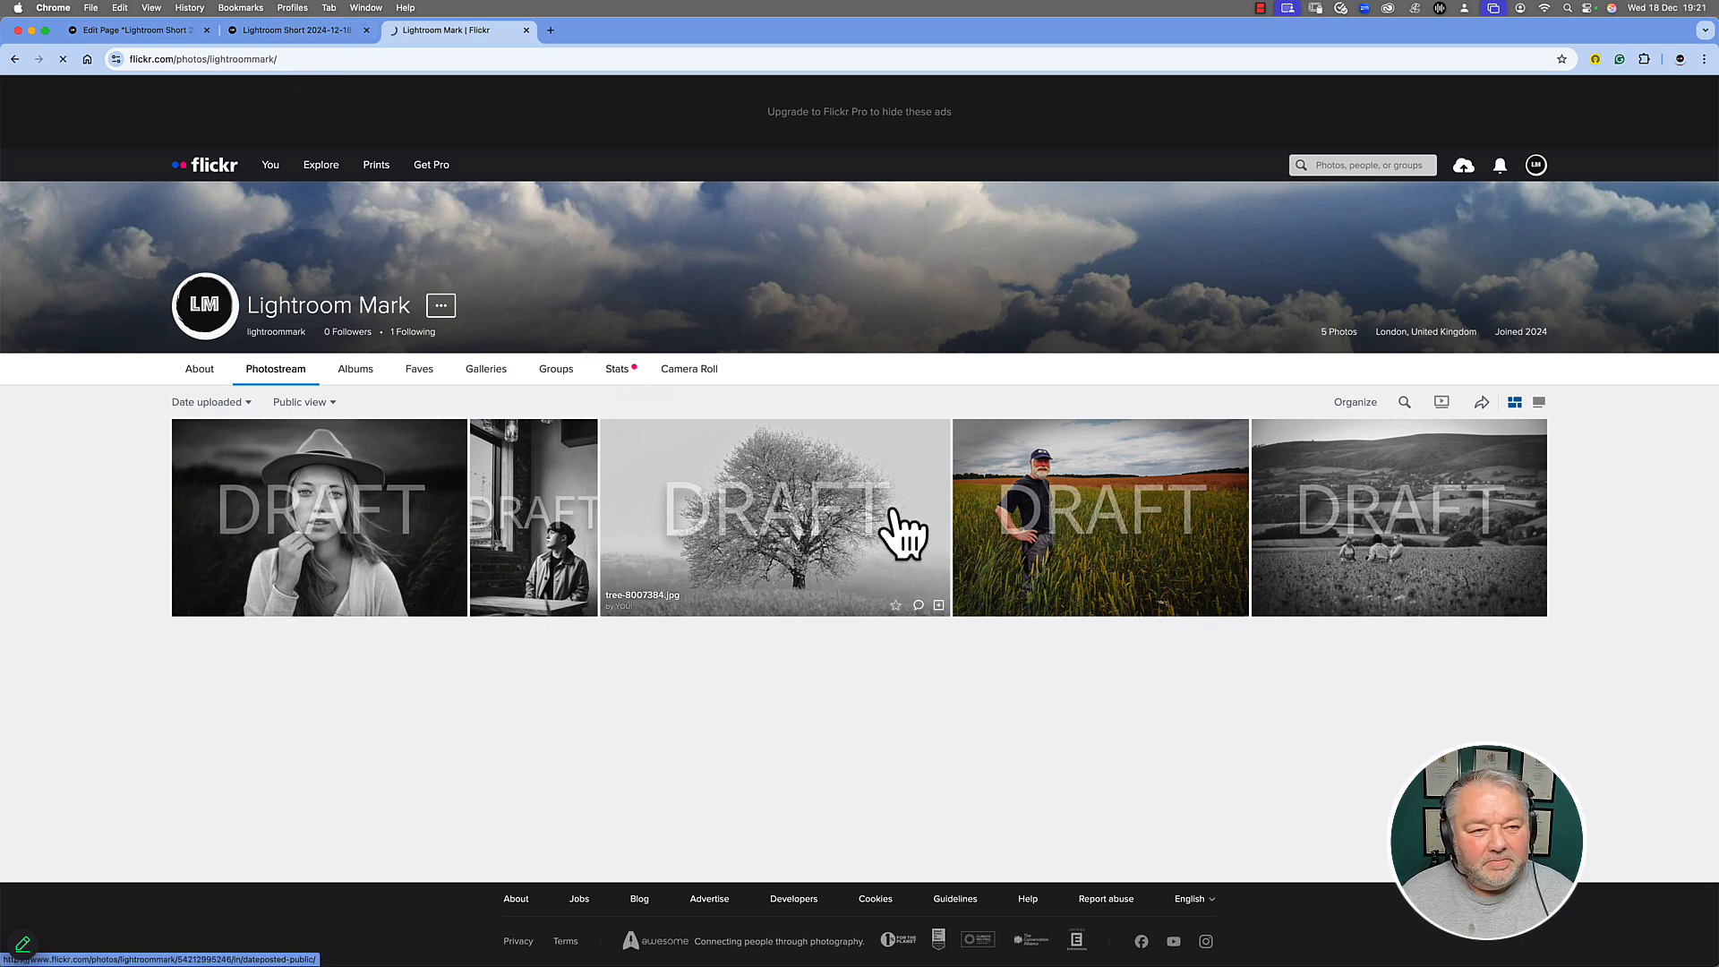
key("super+Tab")
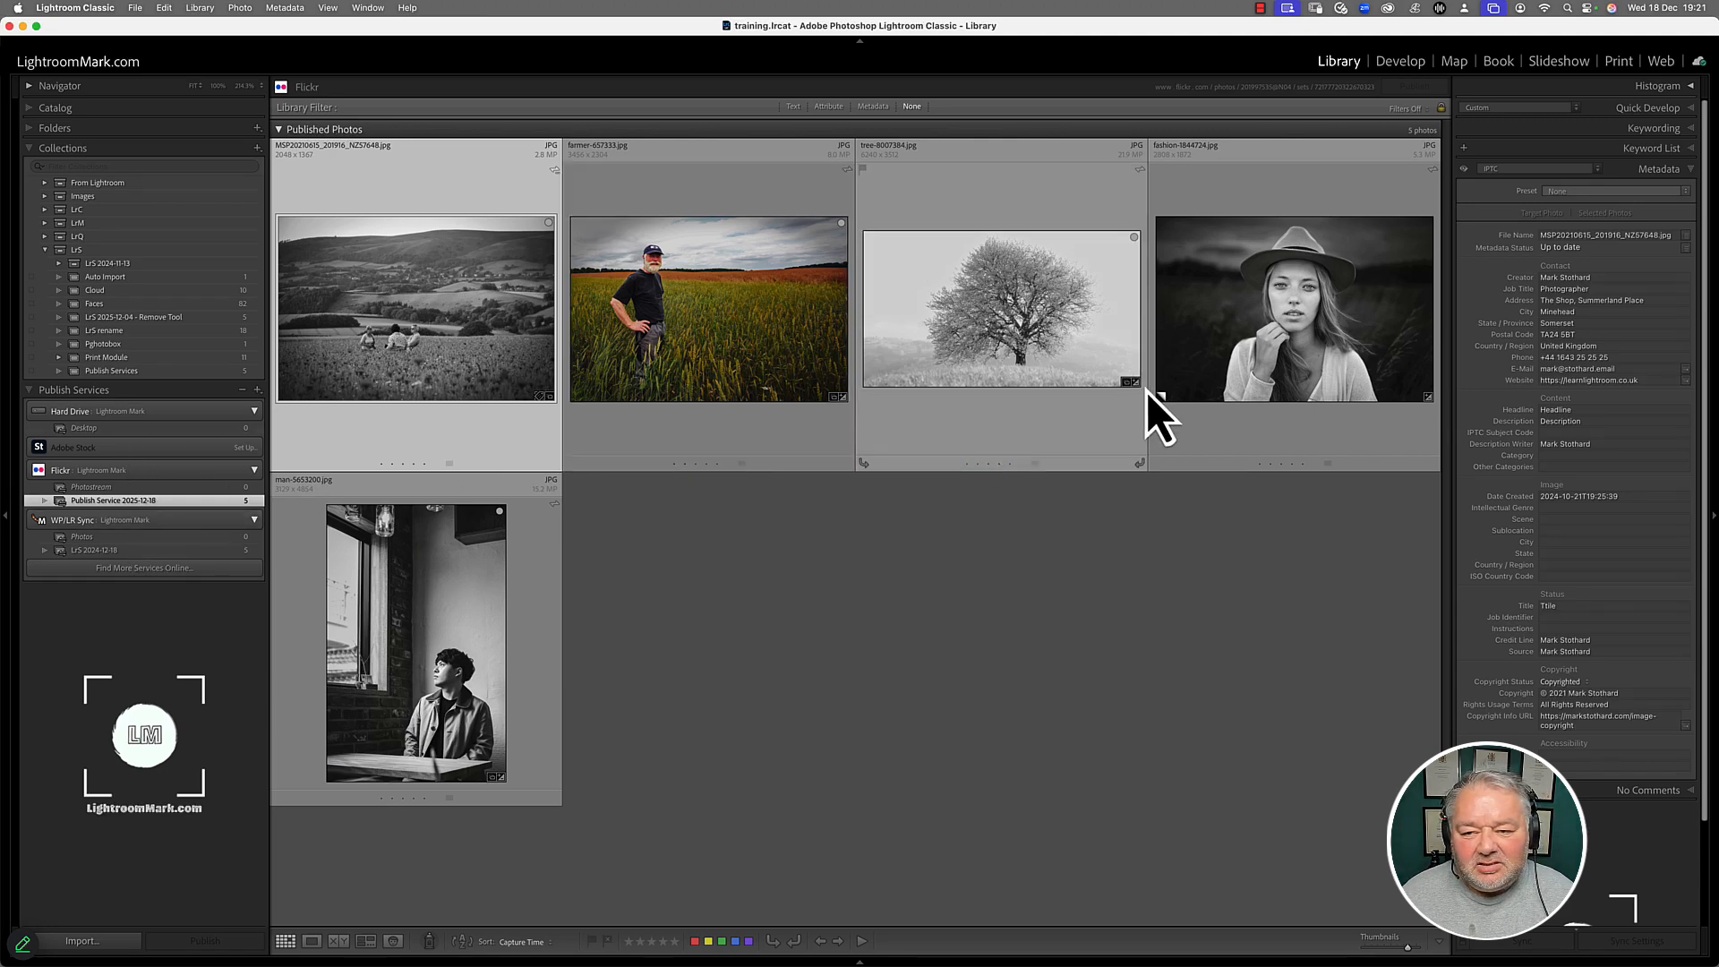
left_click(142, 553)
left_click(1302, 363)
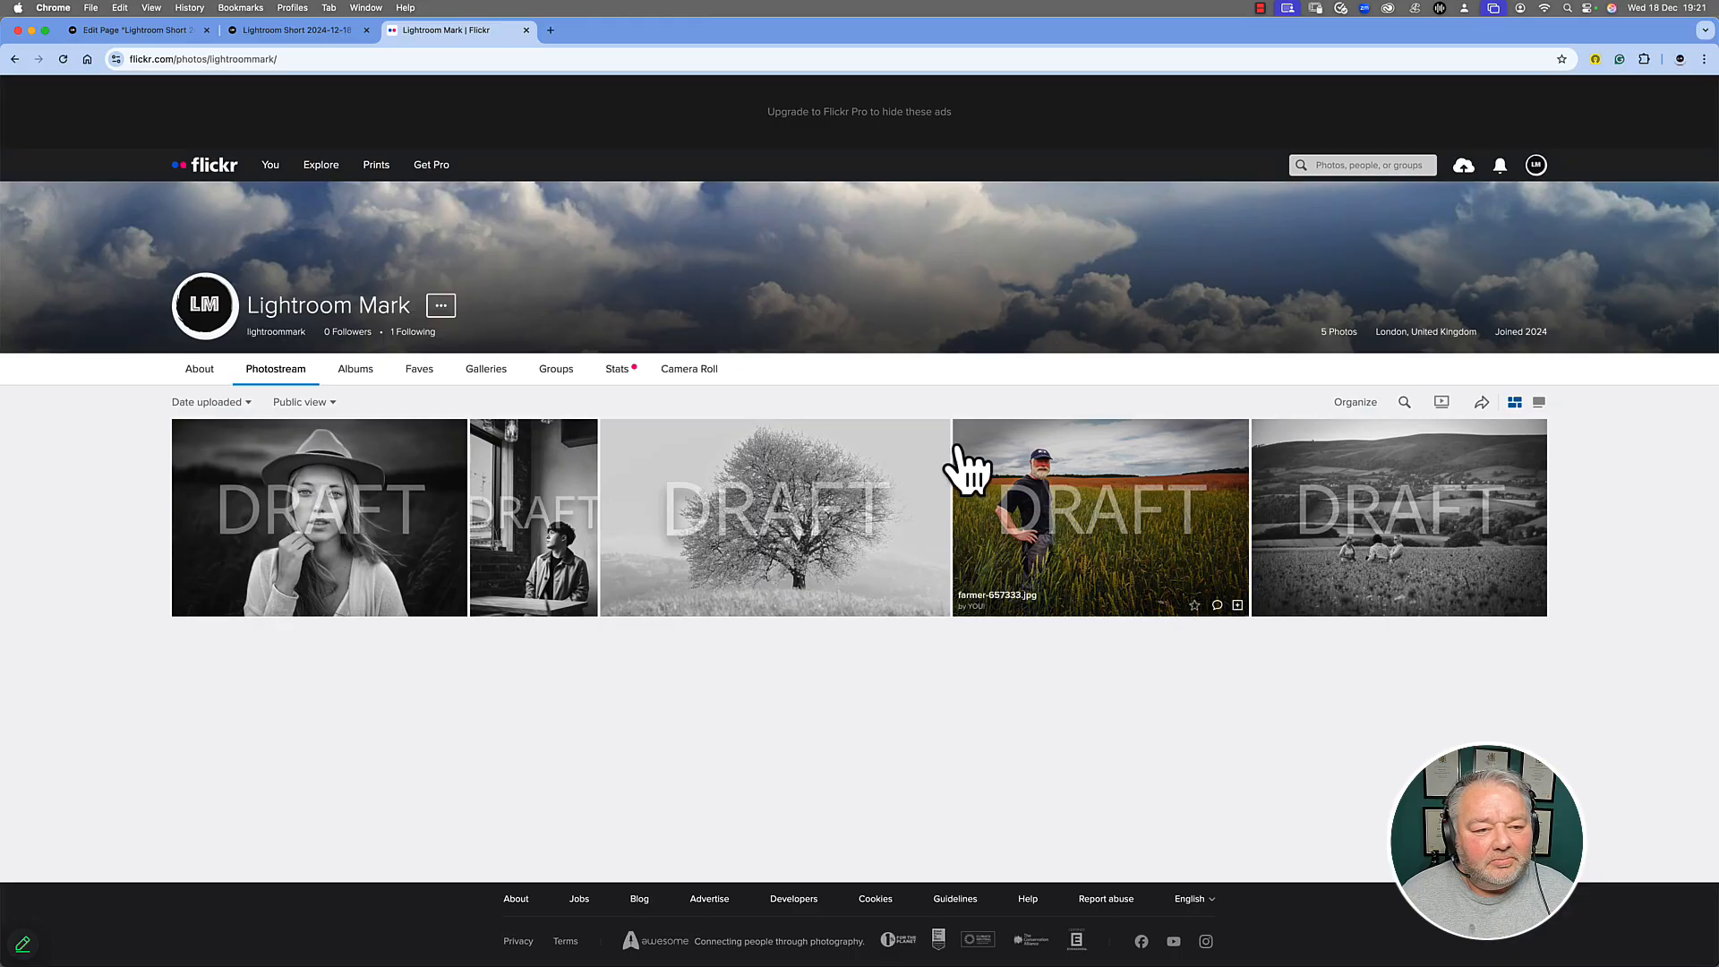
left_click(387, 544)
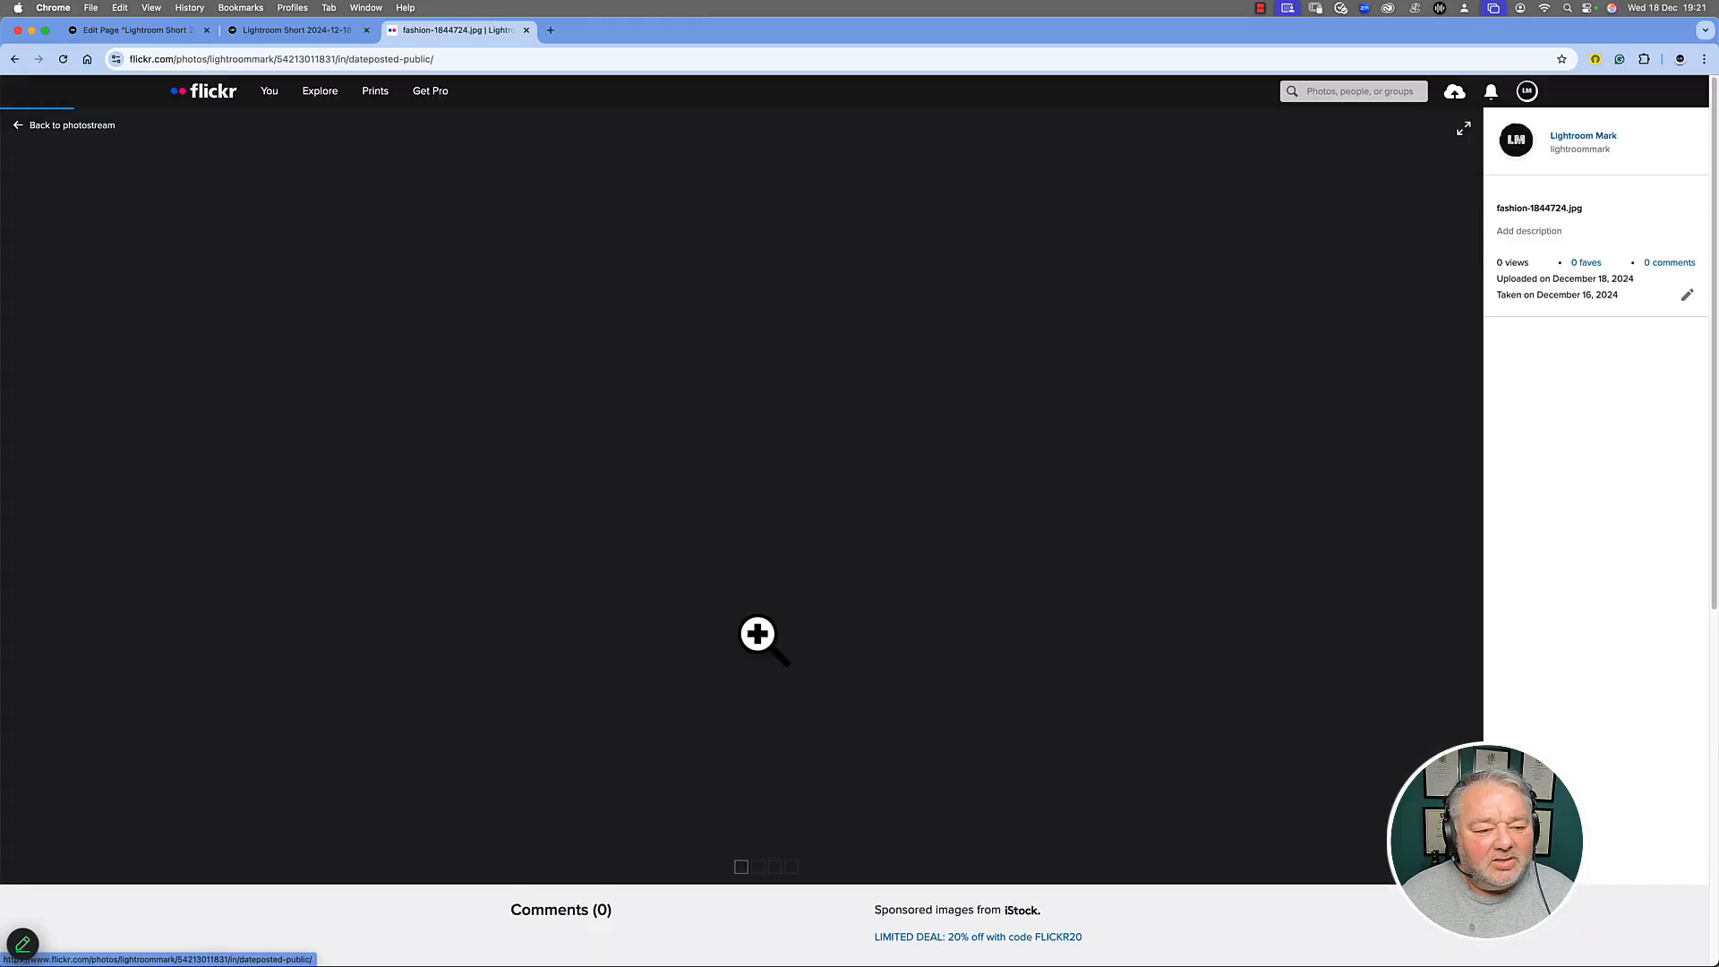
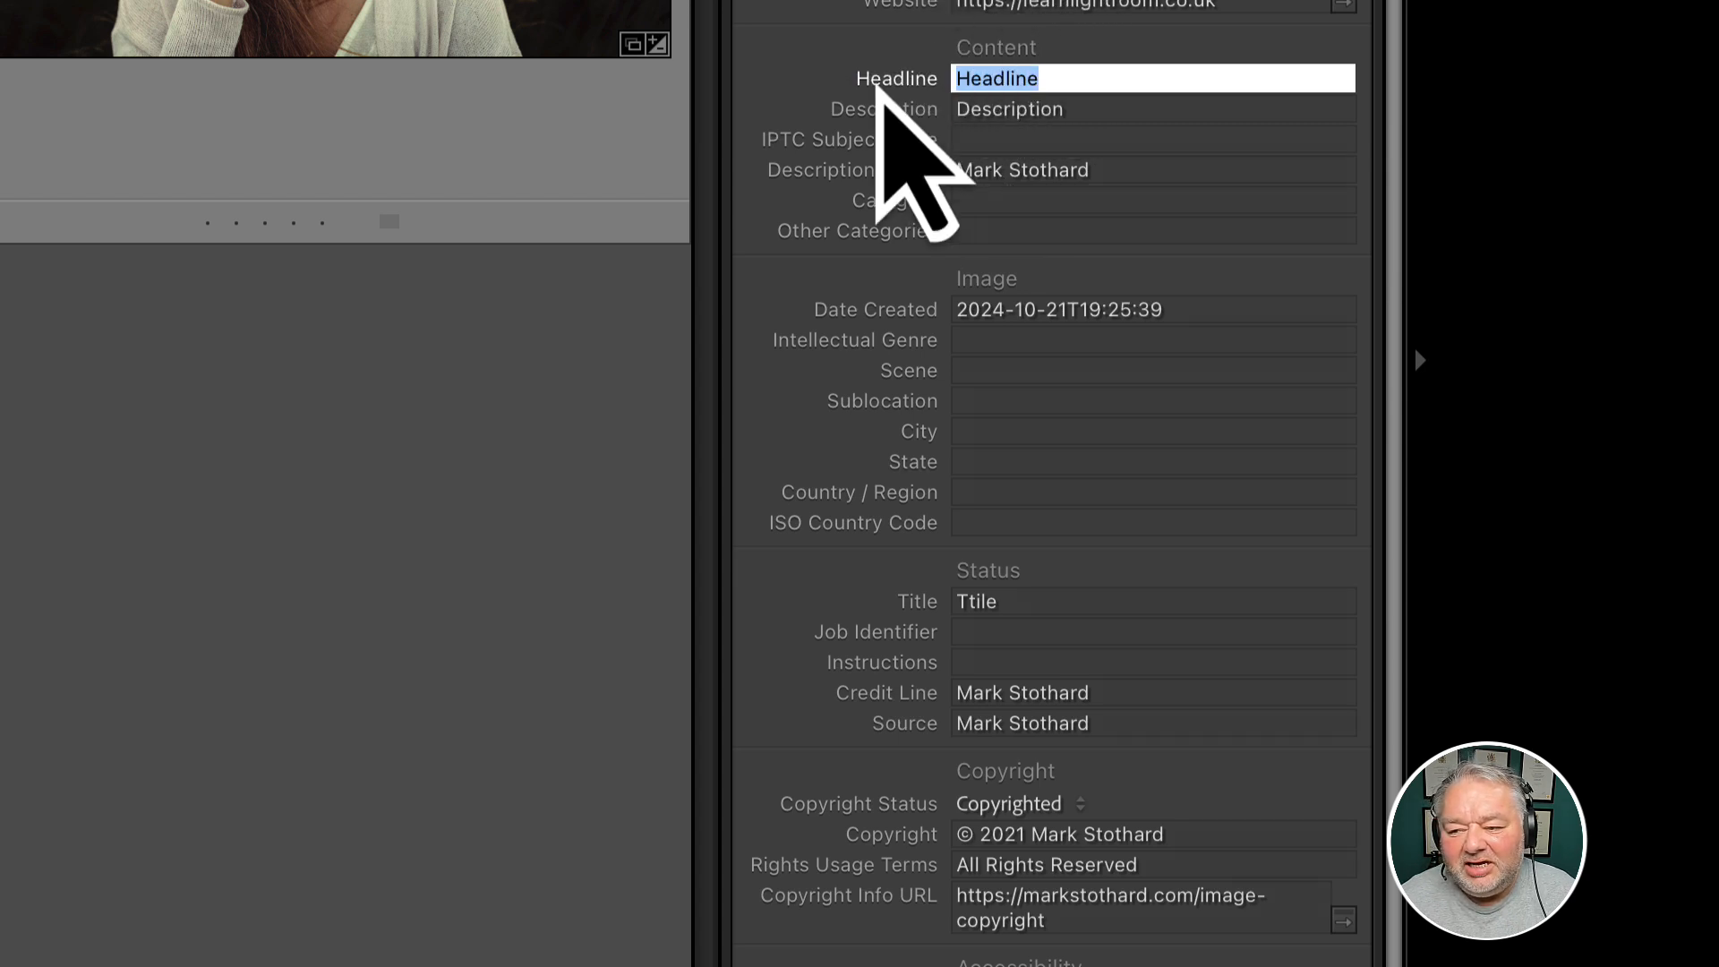
- Examine the Description and Title fields in the IPTC metadata of the black-and-white landscape photo in the WP/LR Sync collection
left_click(1028, 106)
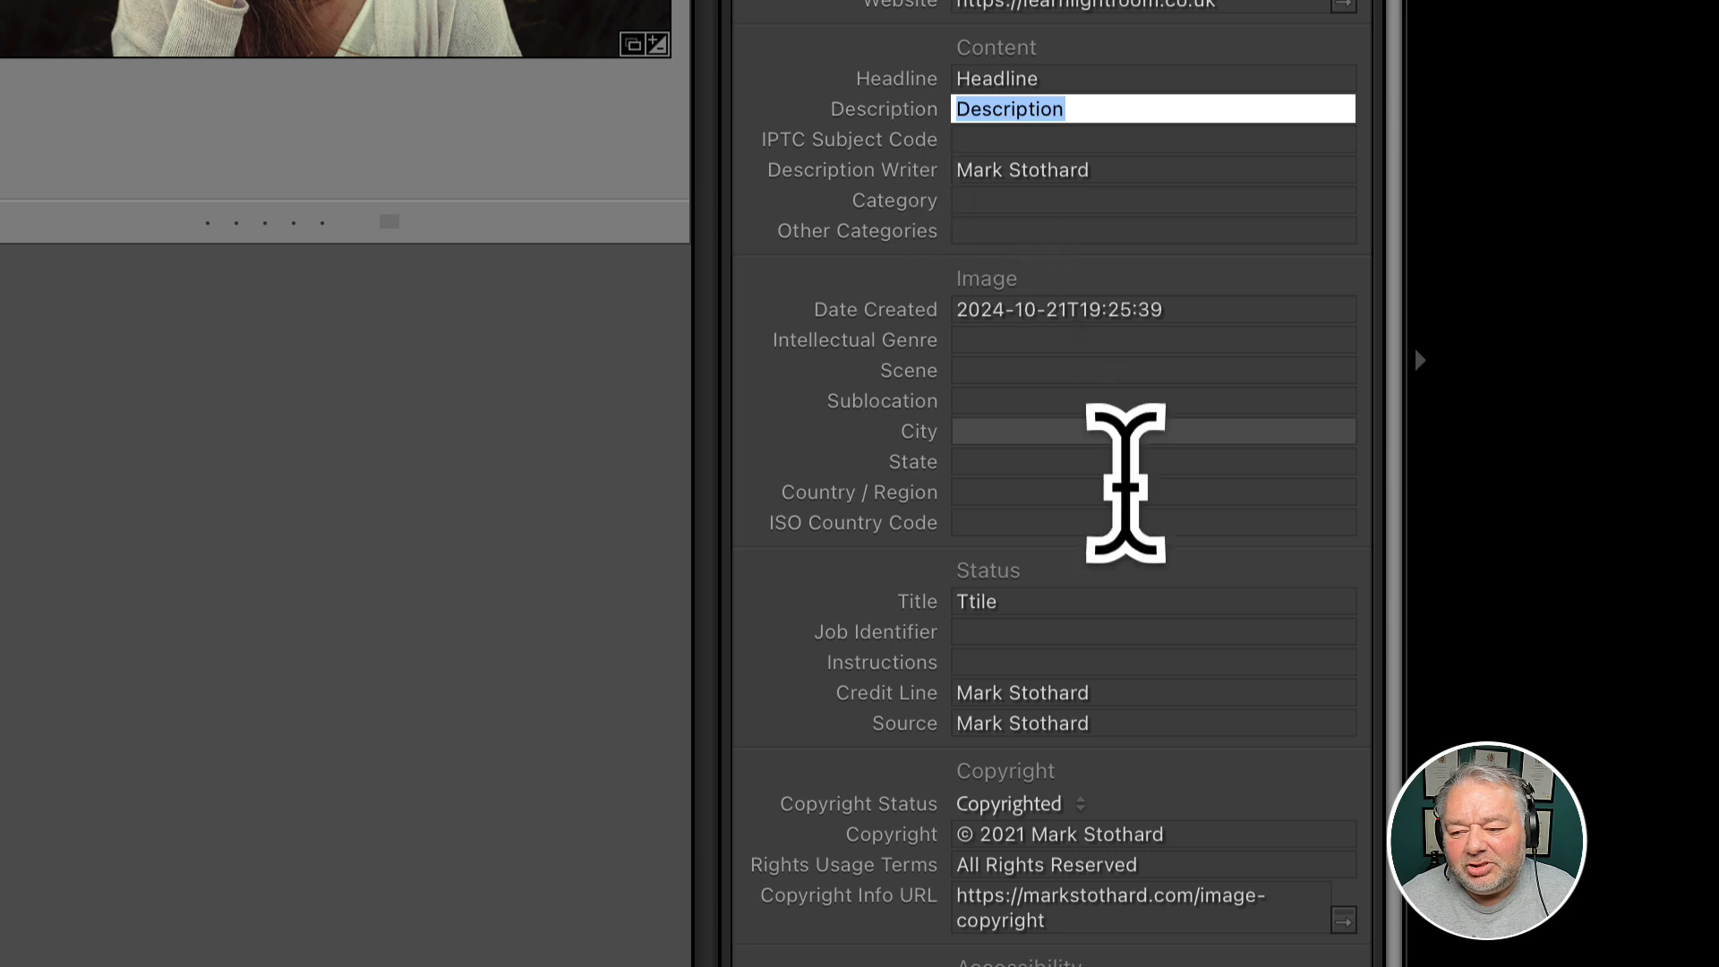
left_click(1071, 598)
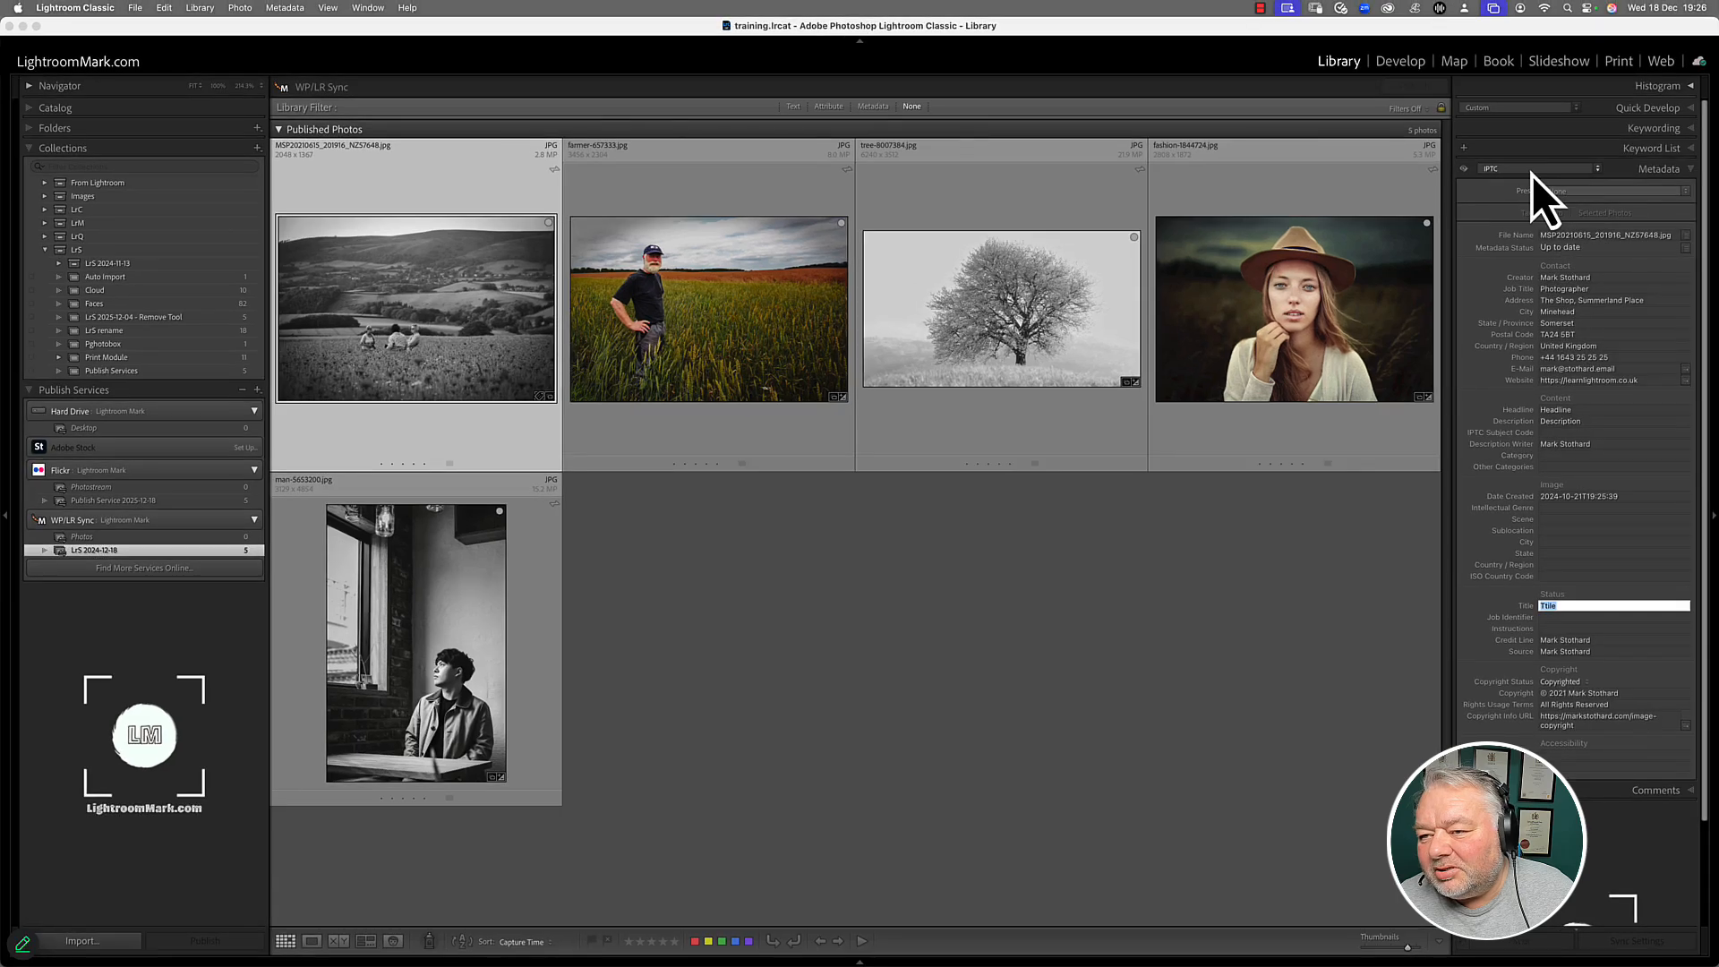
- View the black-and-white landscape photo's metadata in the Default, IPTC Extension and Large Caption sets
left_click(1532, 176)
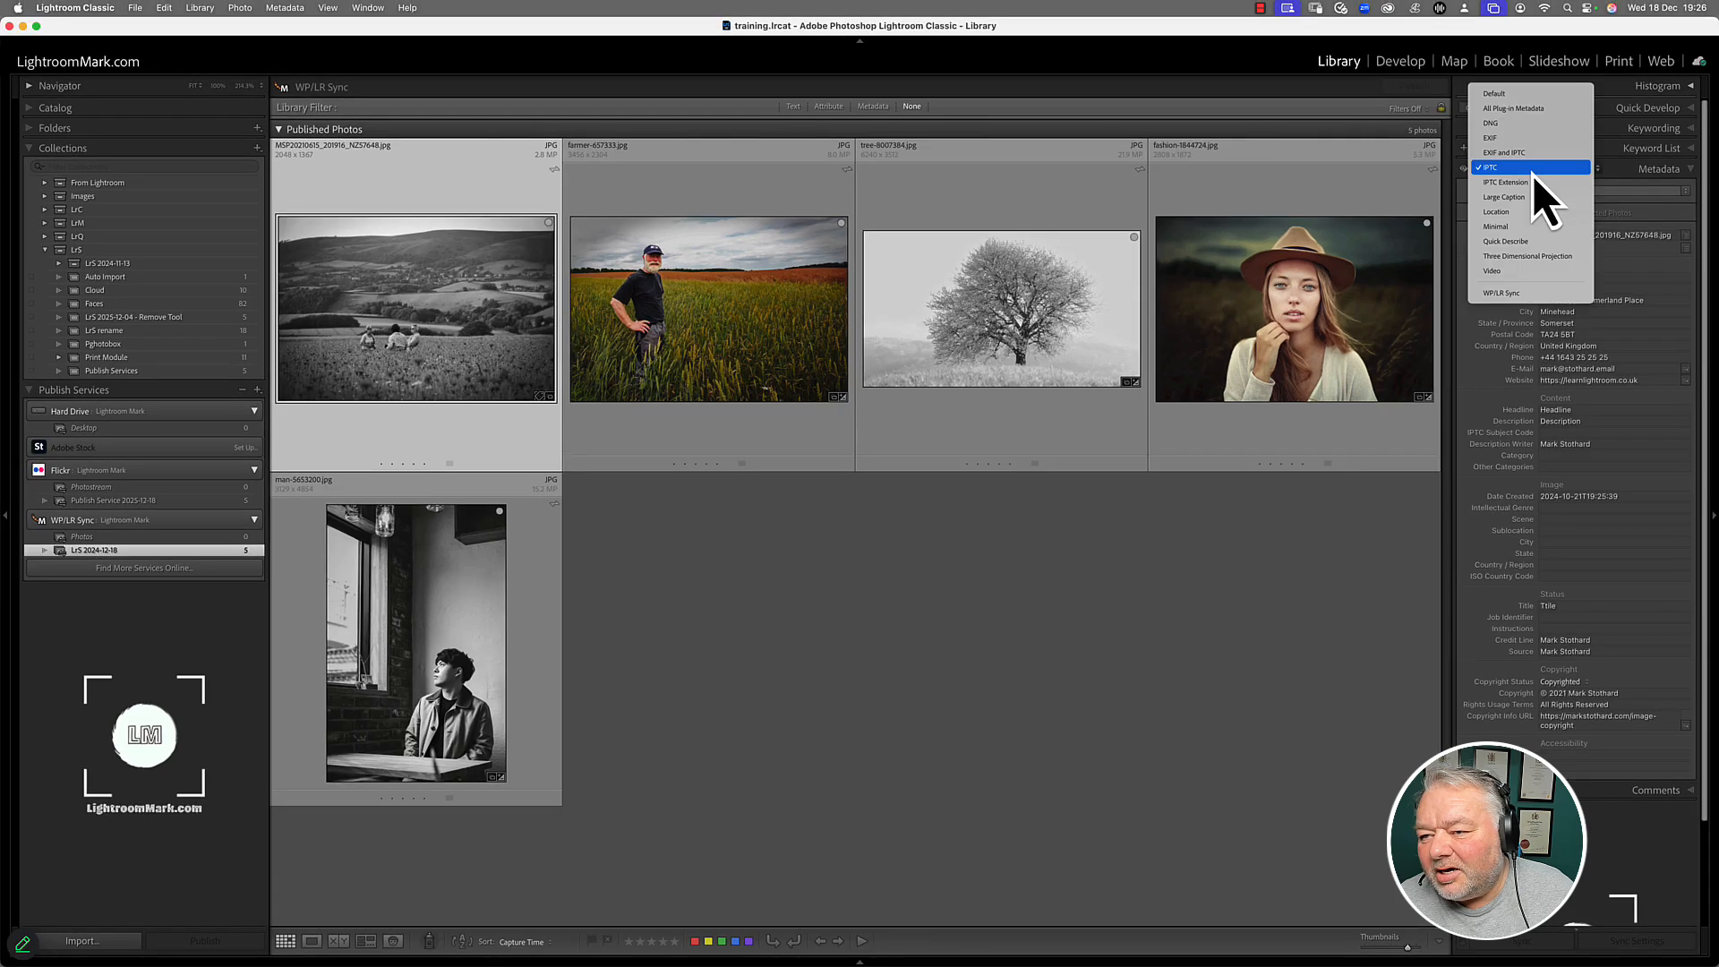
left_click(1532, 94)
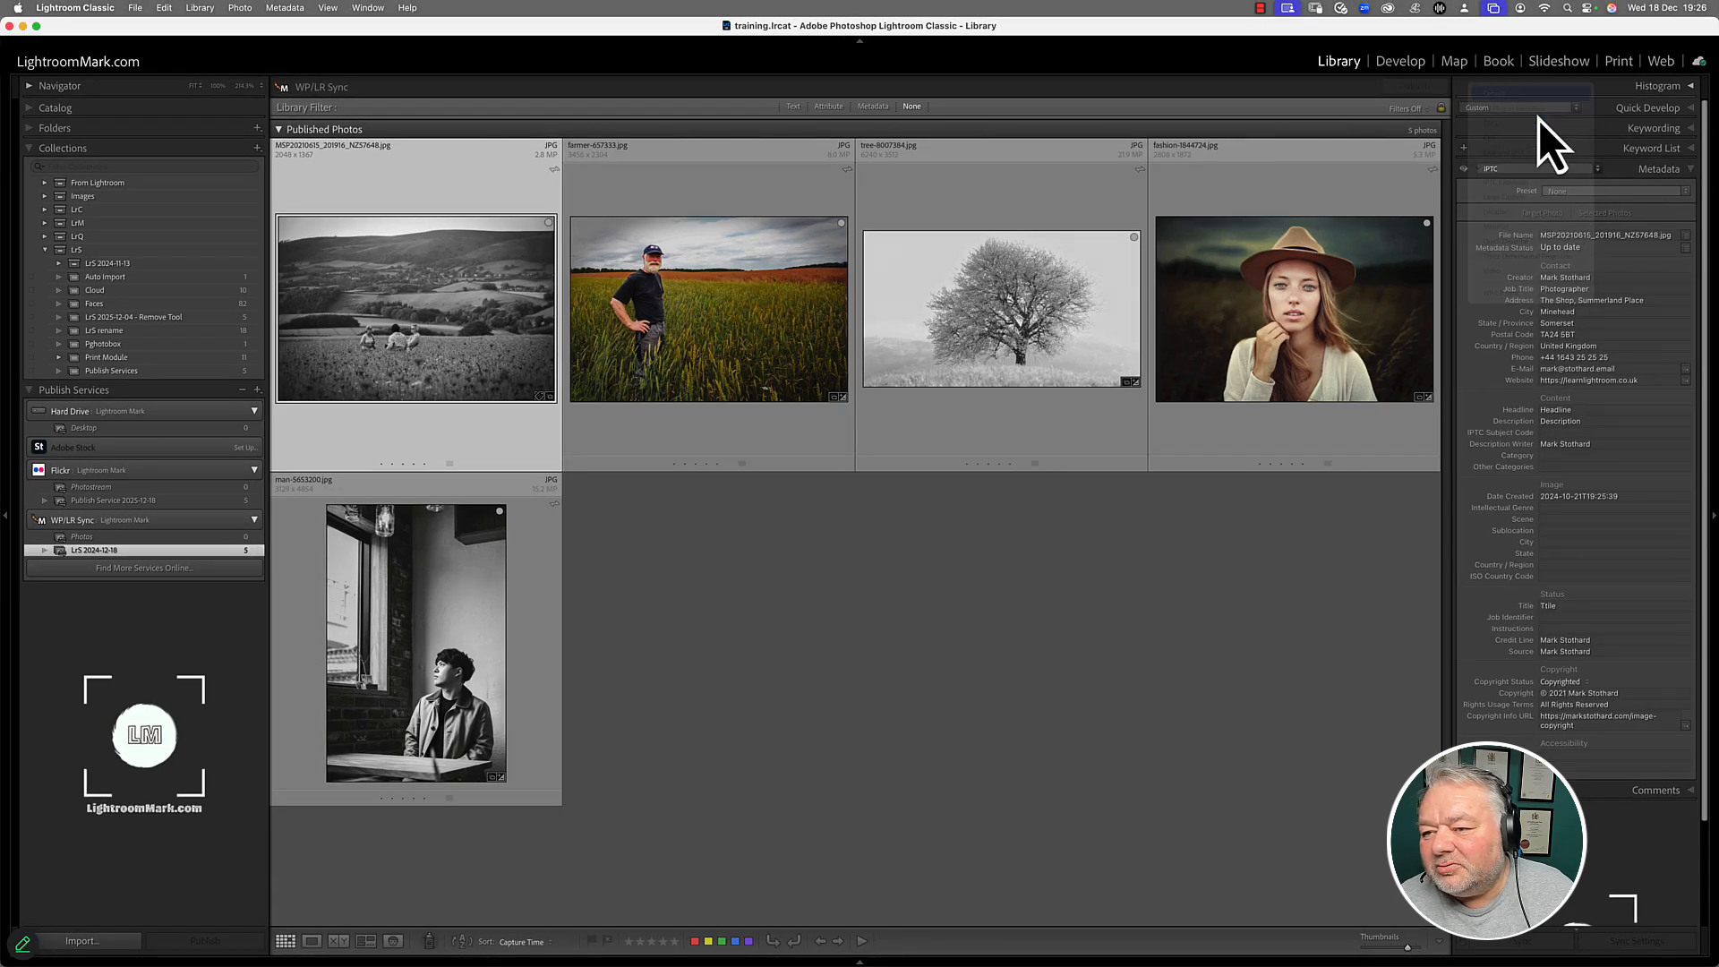
left_click(1538, 172)
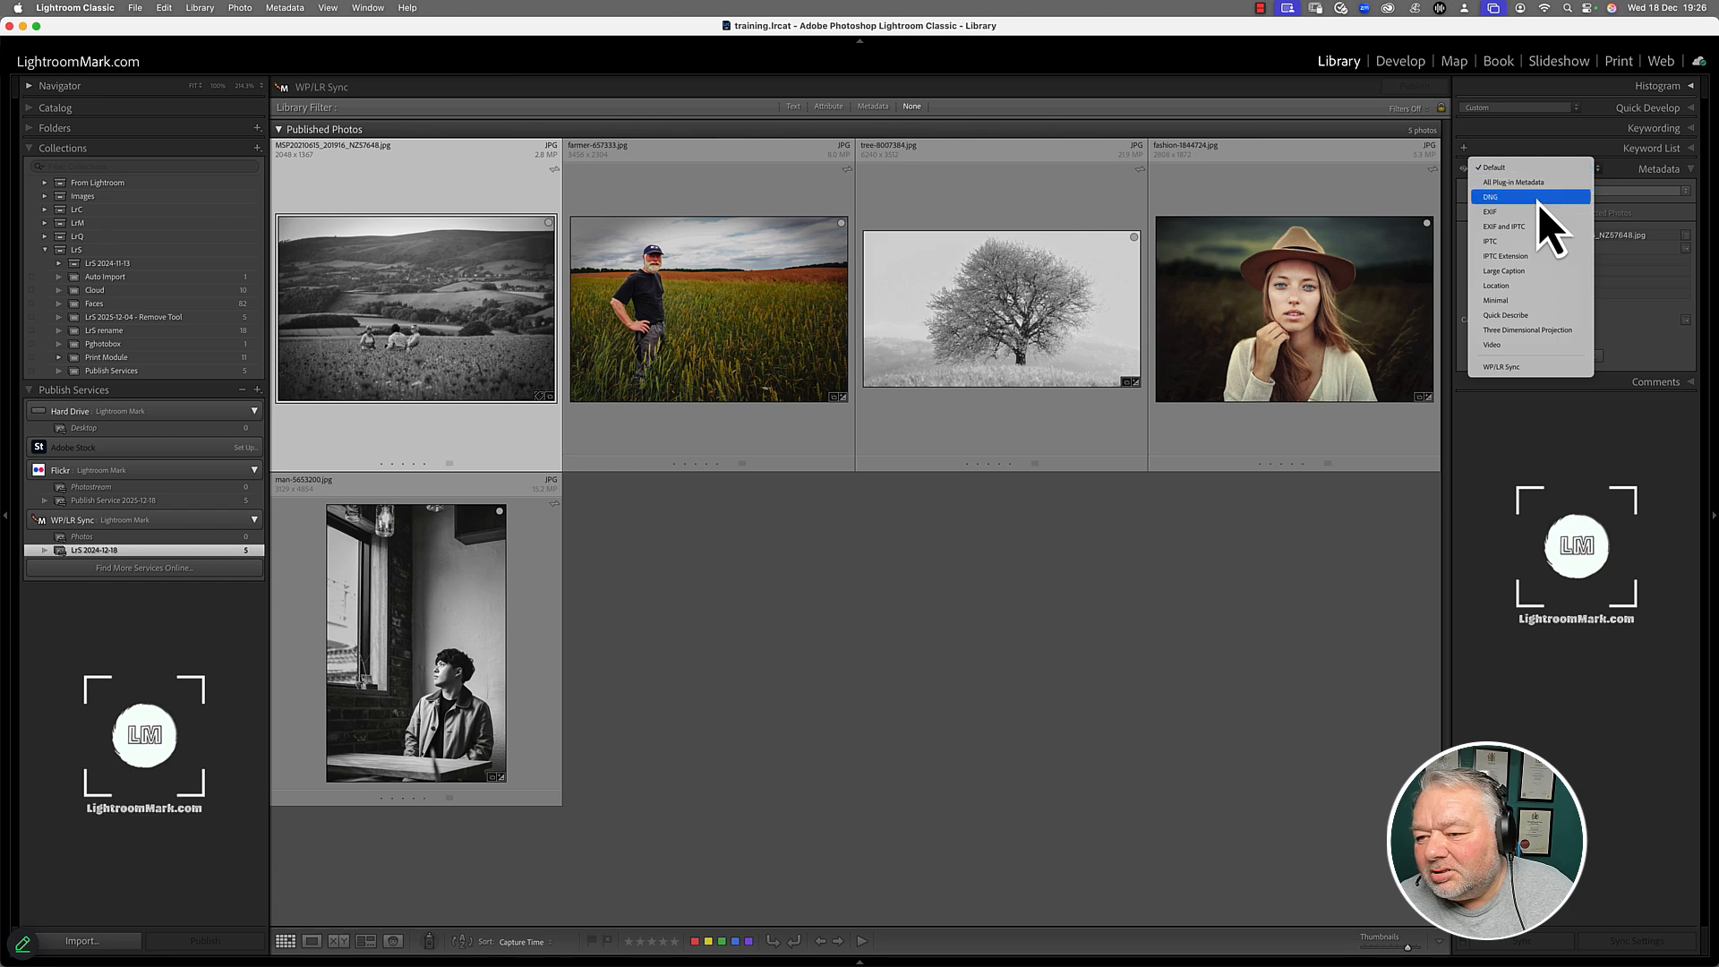
left_click(1532, 257)
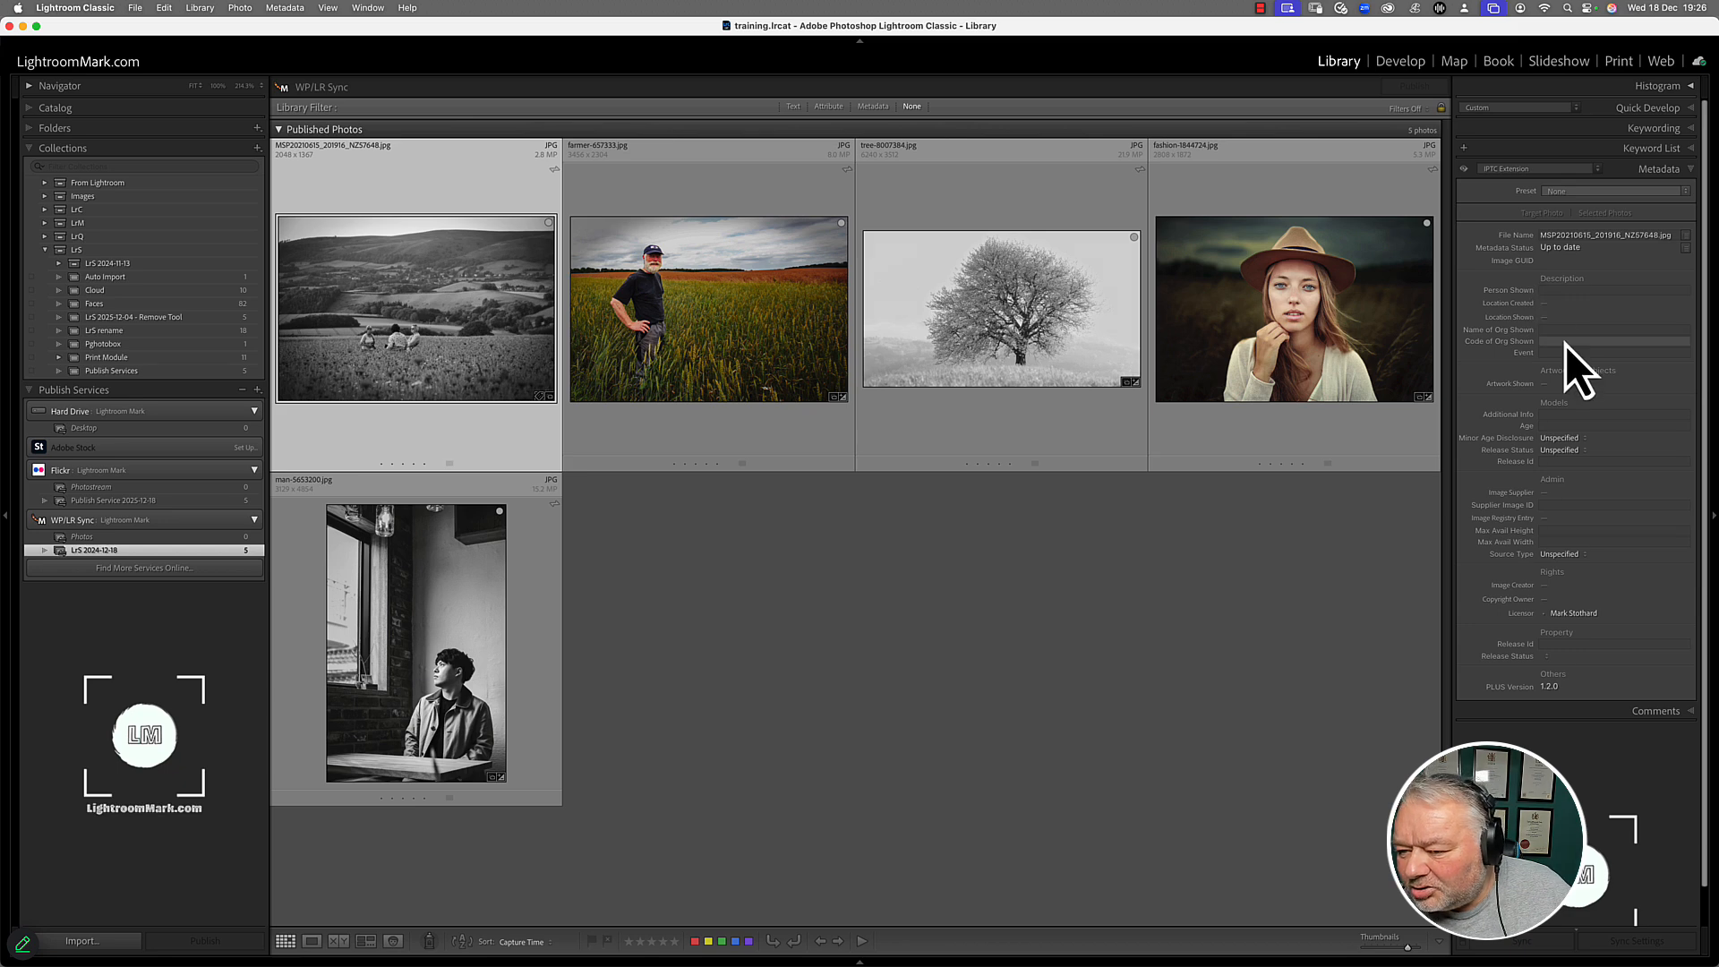
left_click(1529, 171)
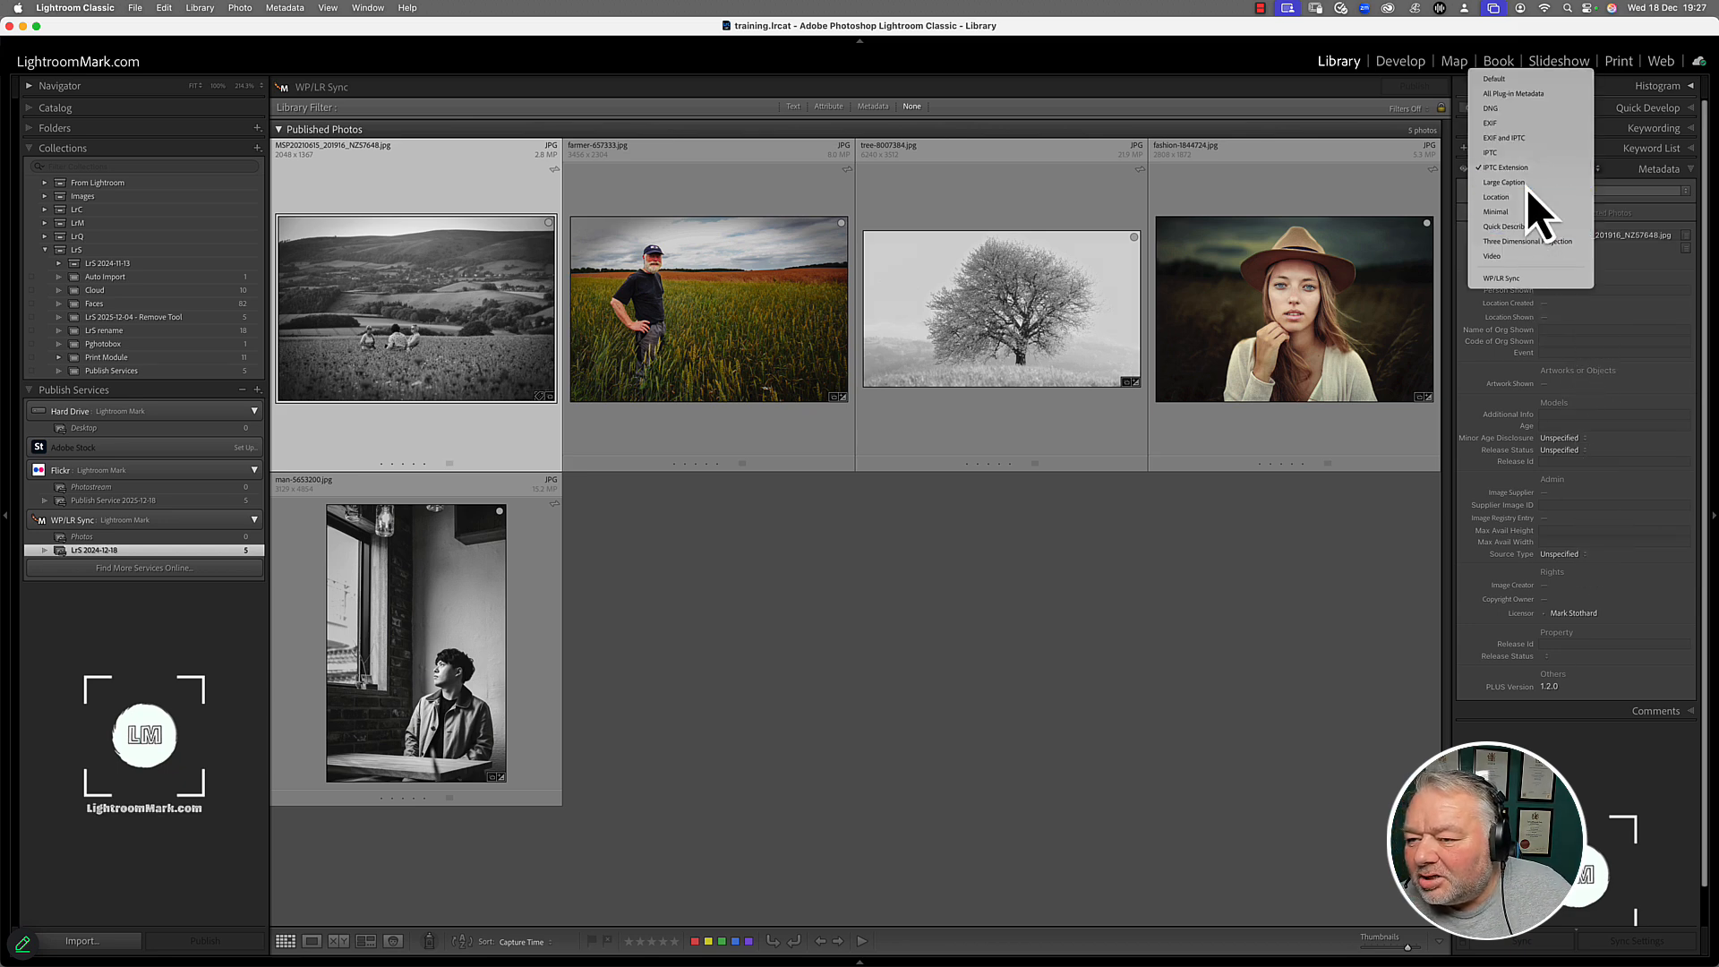
left_click(1527, 184)
left_click(1539, 268)
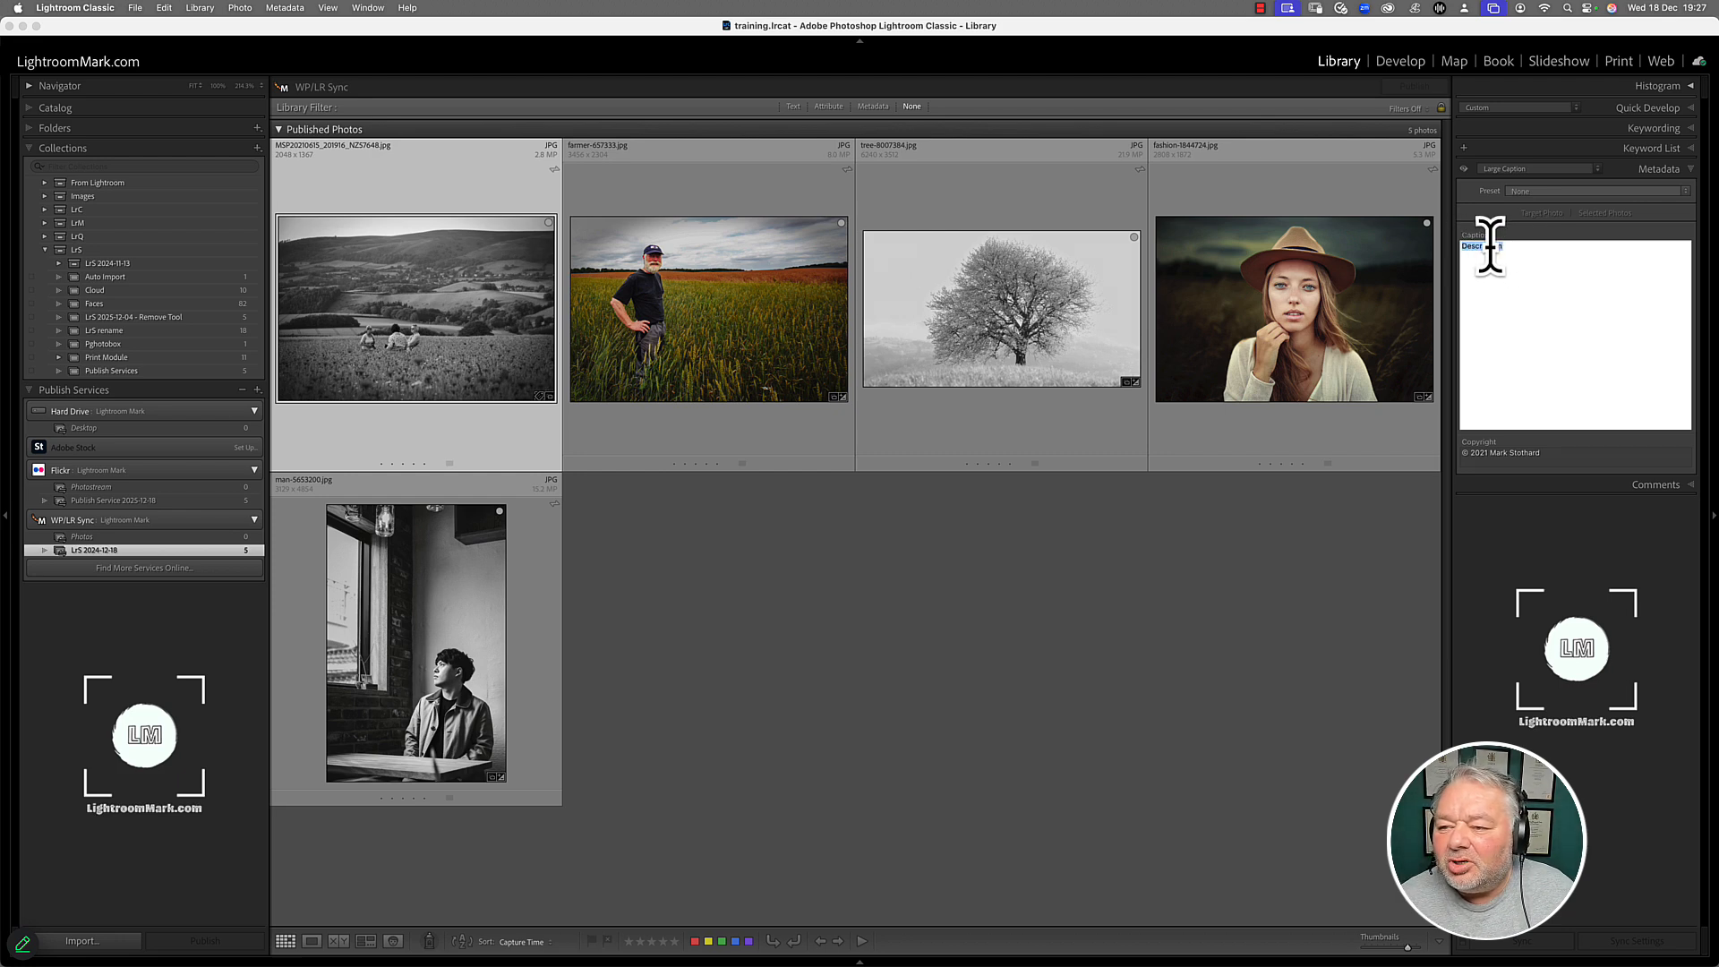
- Compare the landscape photo's Description field in the IPTC and Large Caption metadata sets, ending on the IPTC set
left_click(1523, 172)
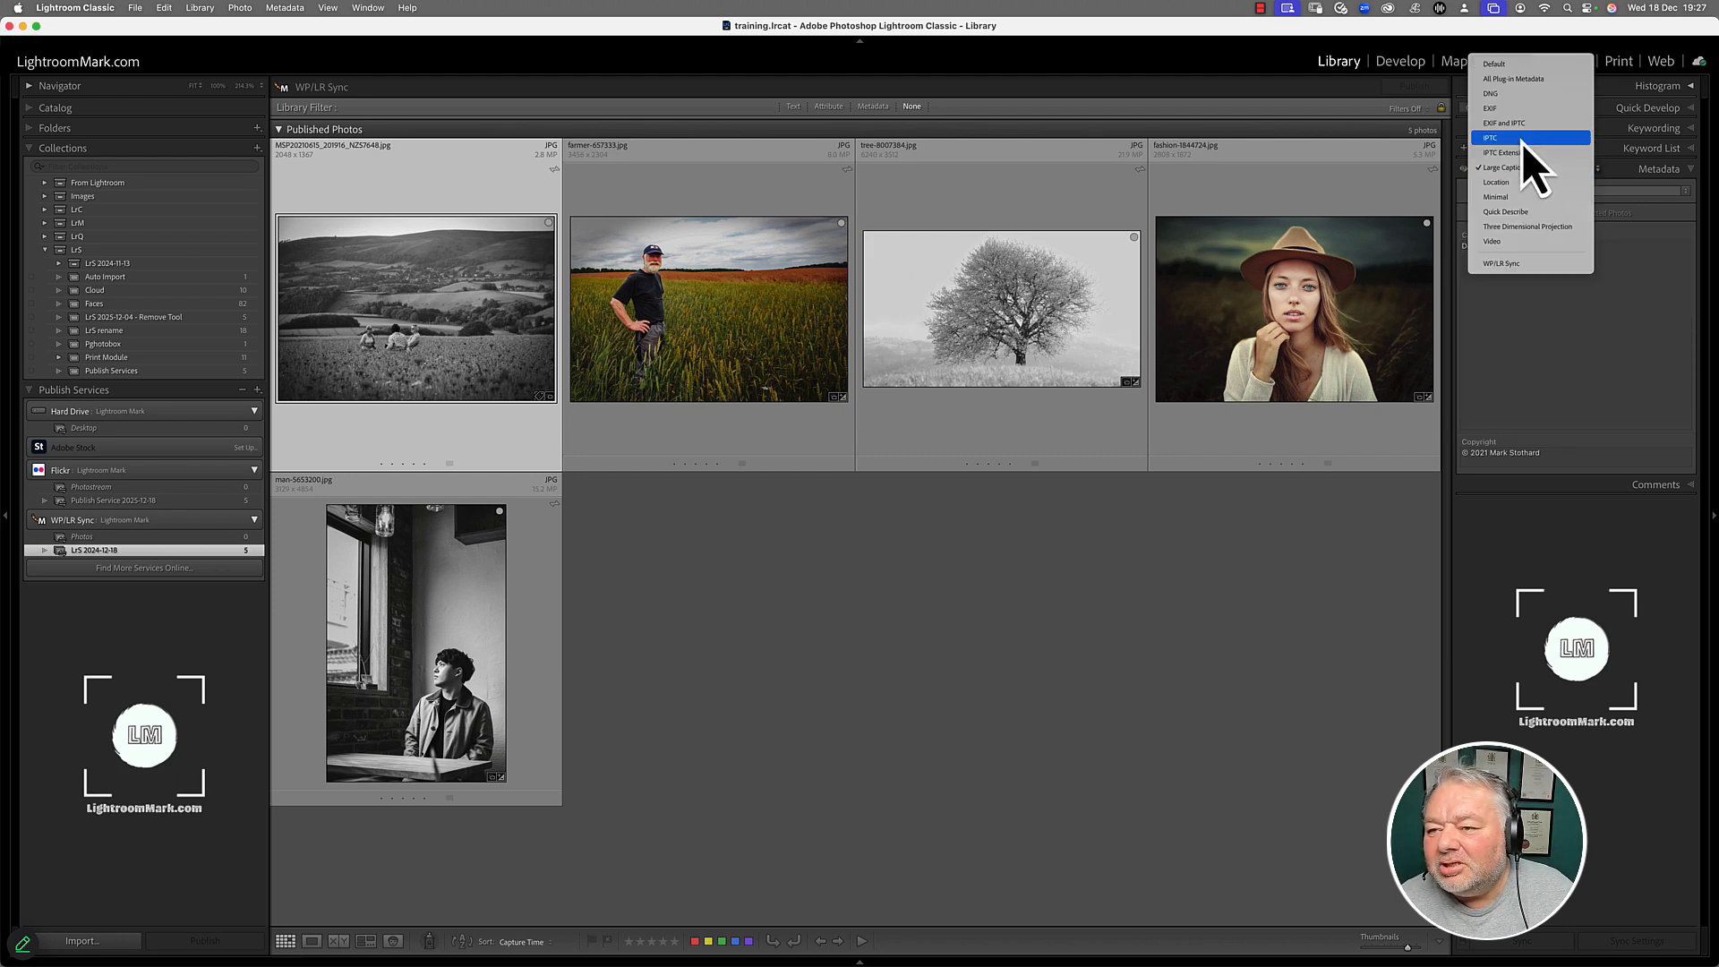
left_click(1522, 139)
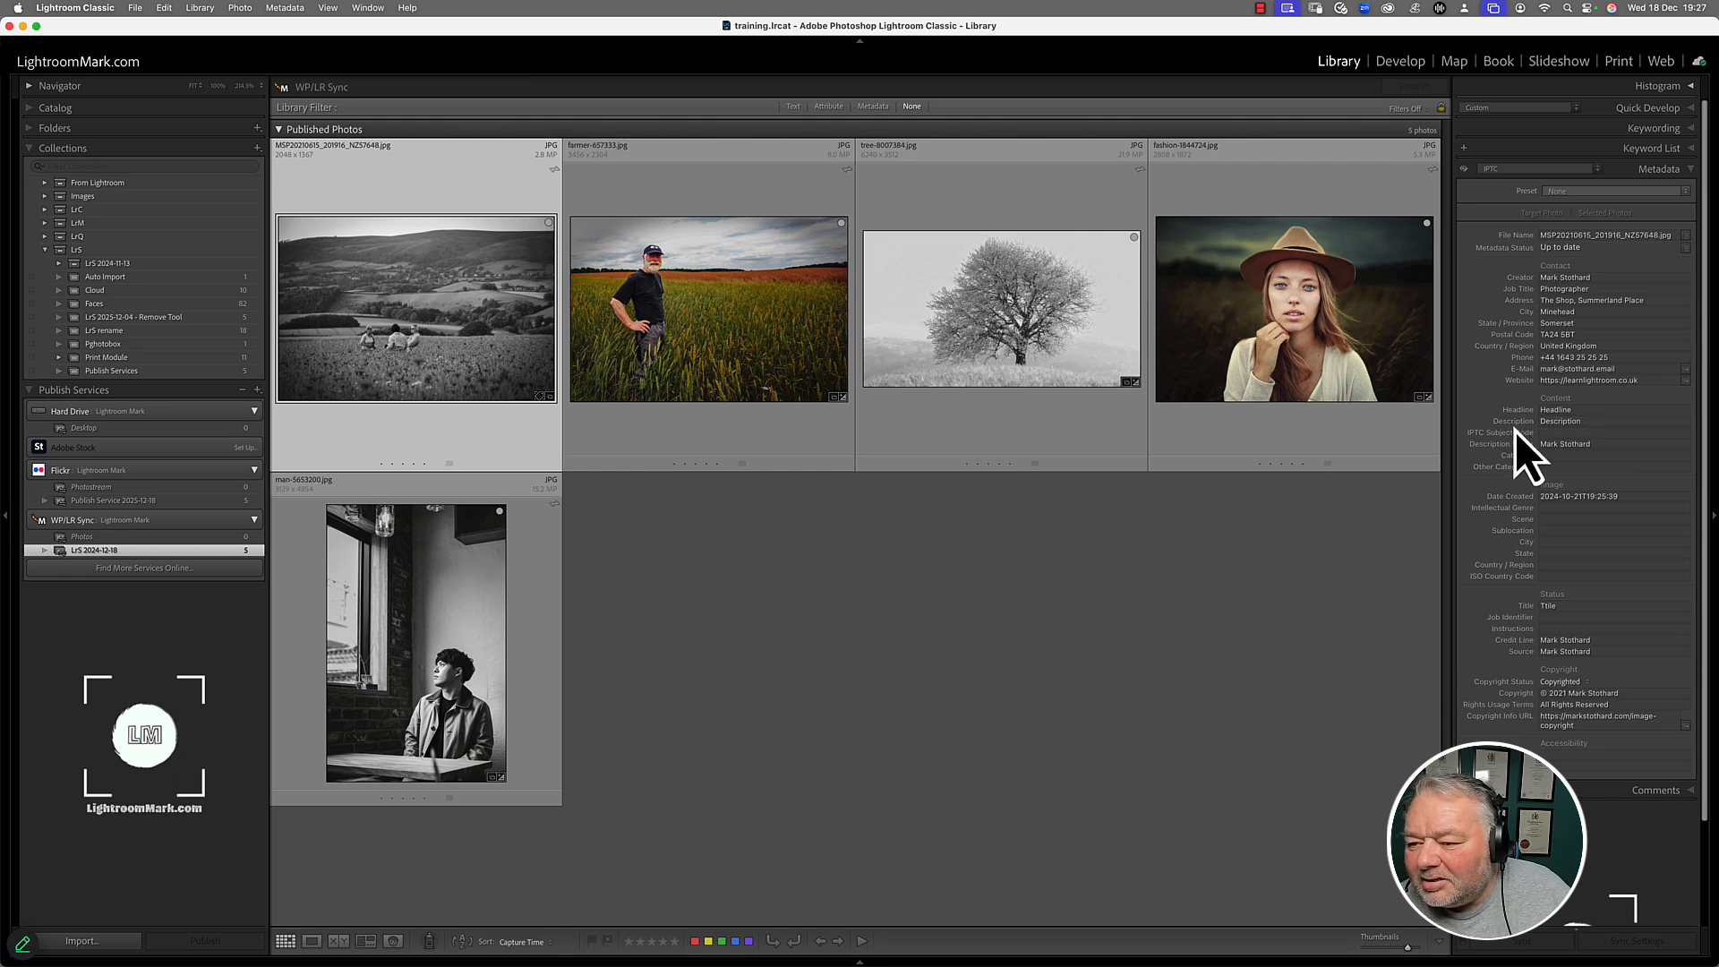
left_click(1526, 172)
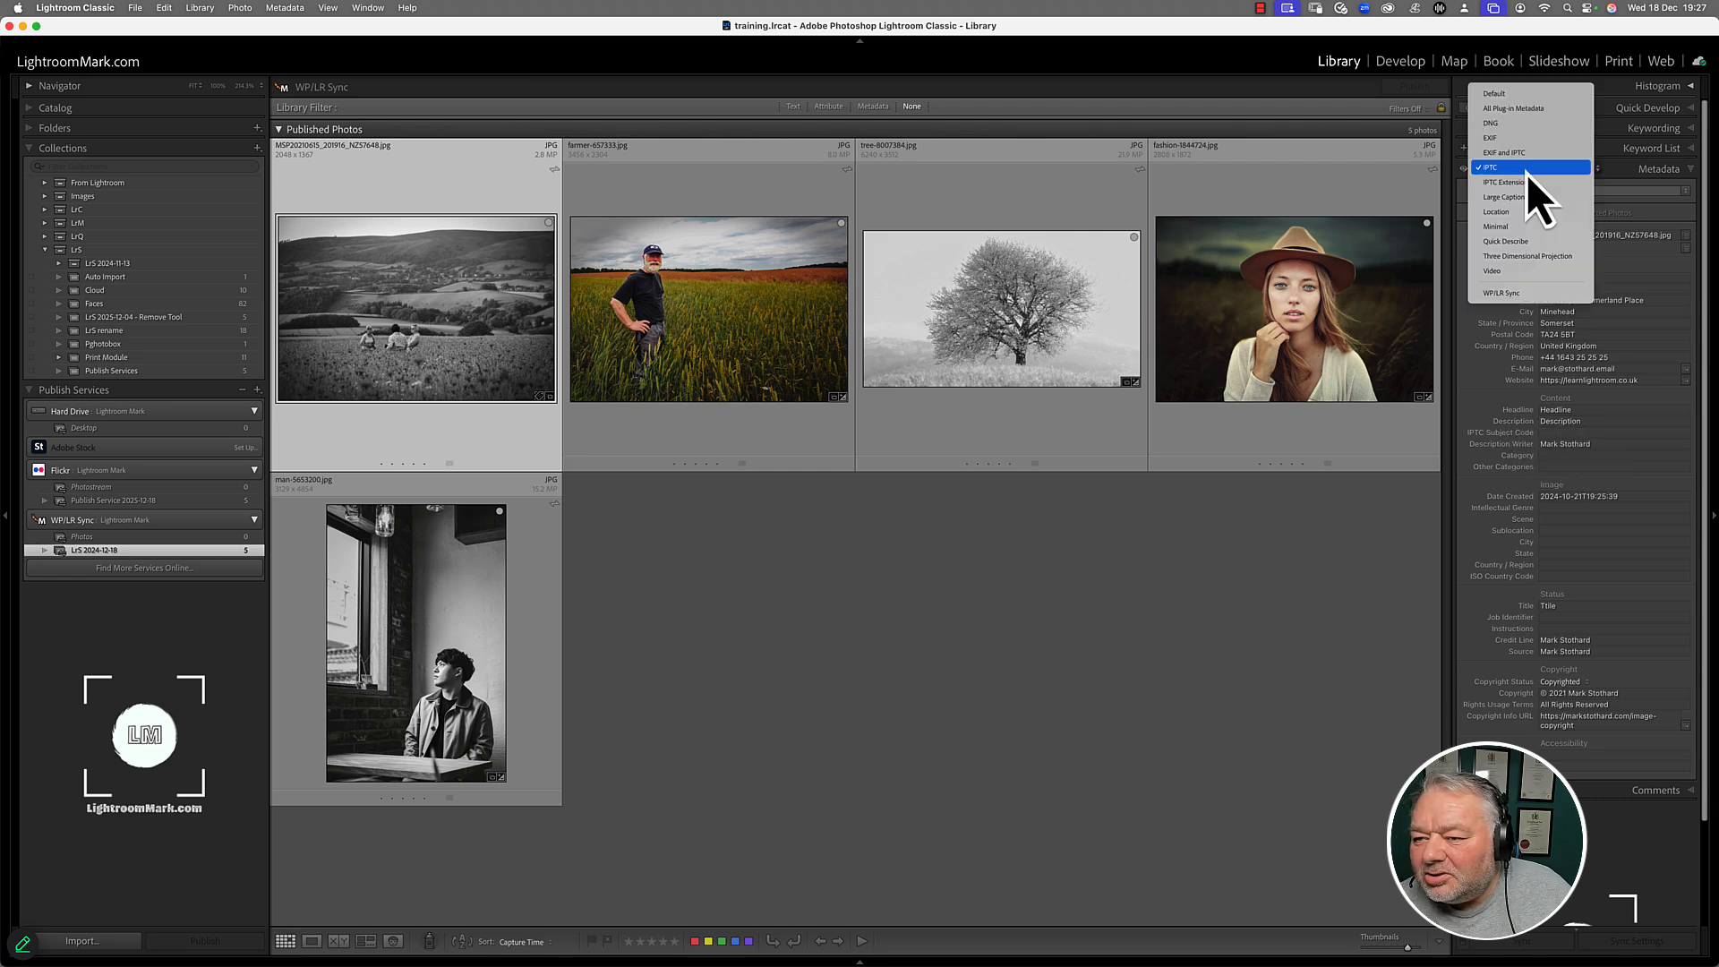
left_click(1523, 204)
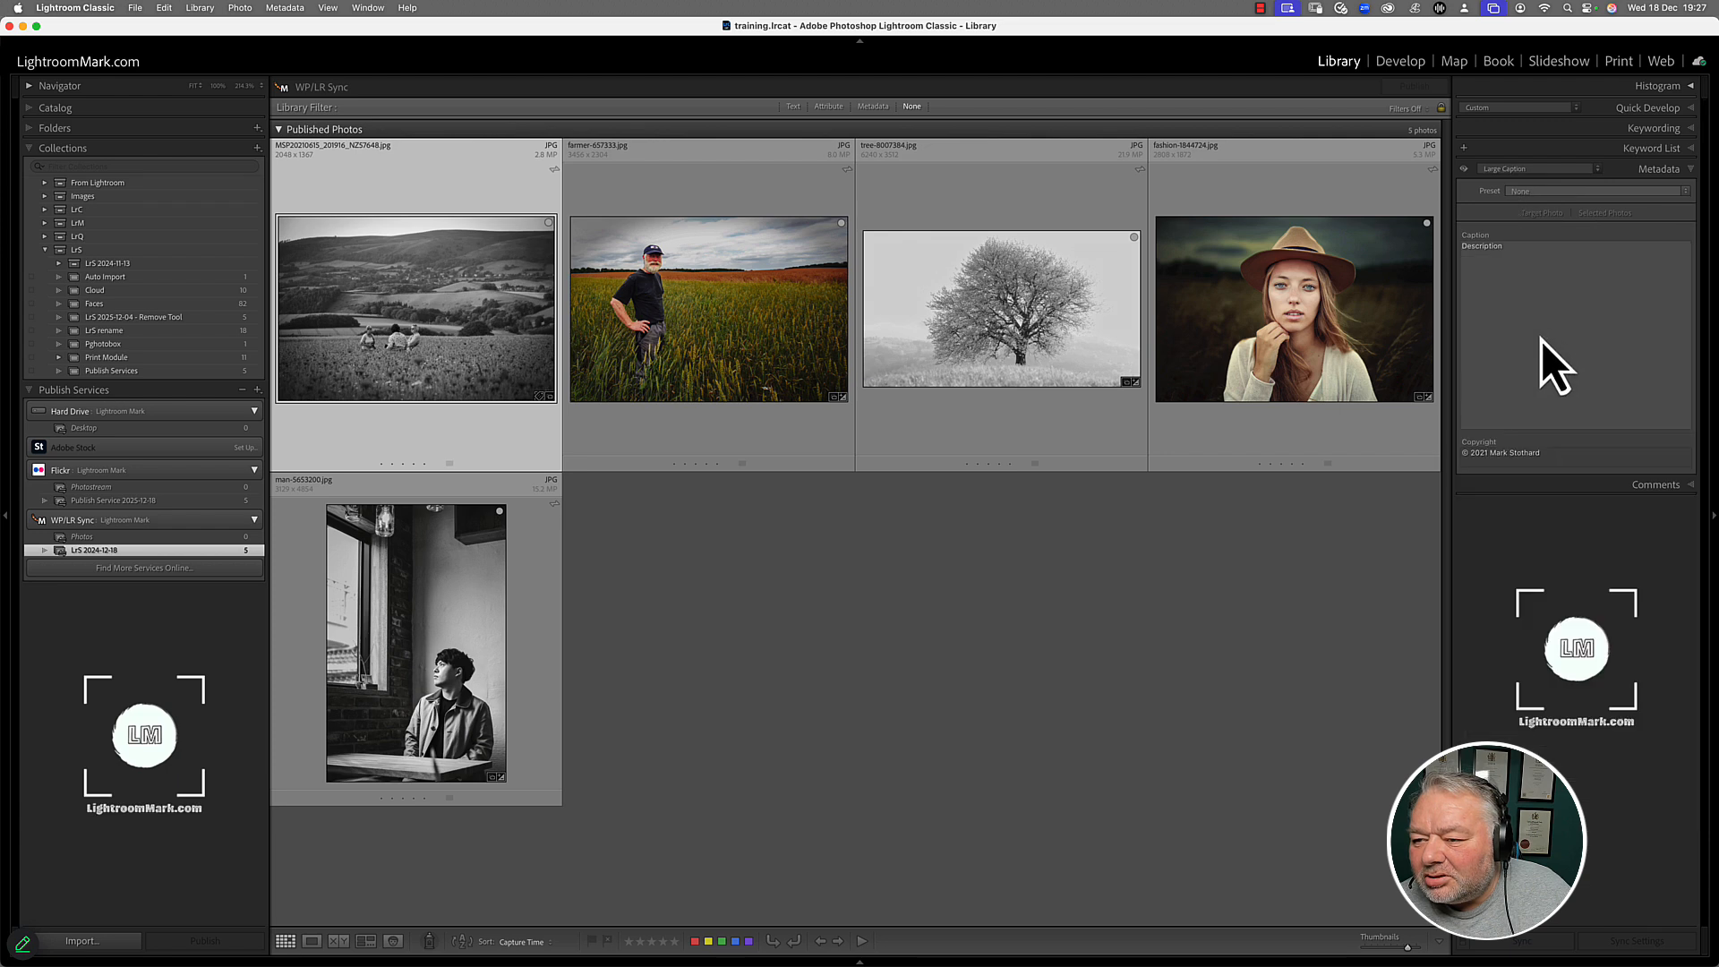
left_click(1501, 170)
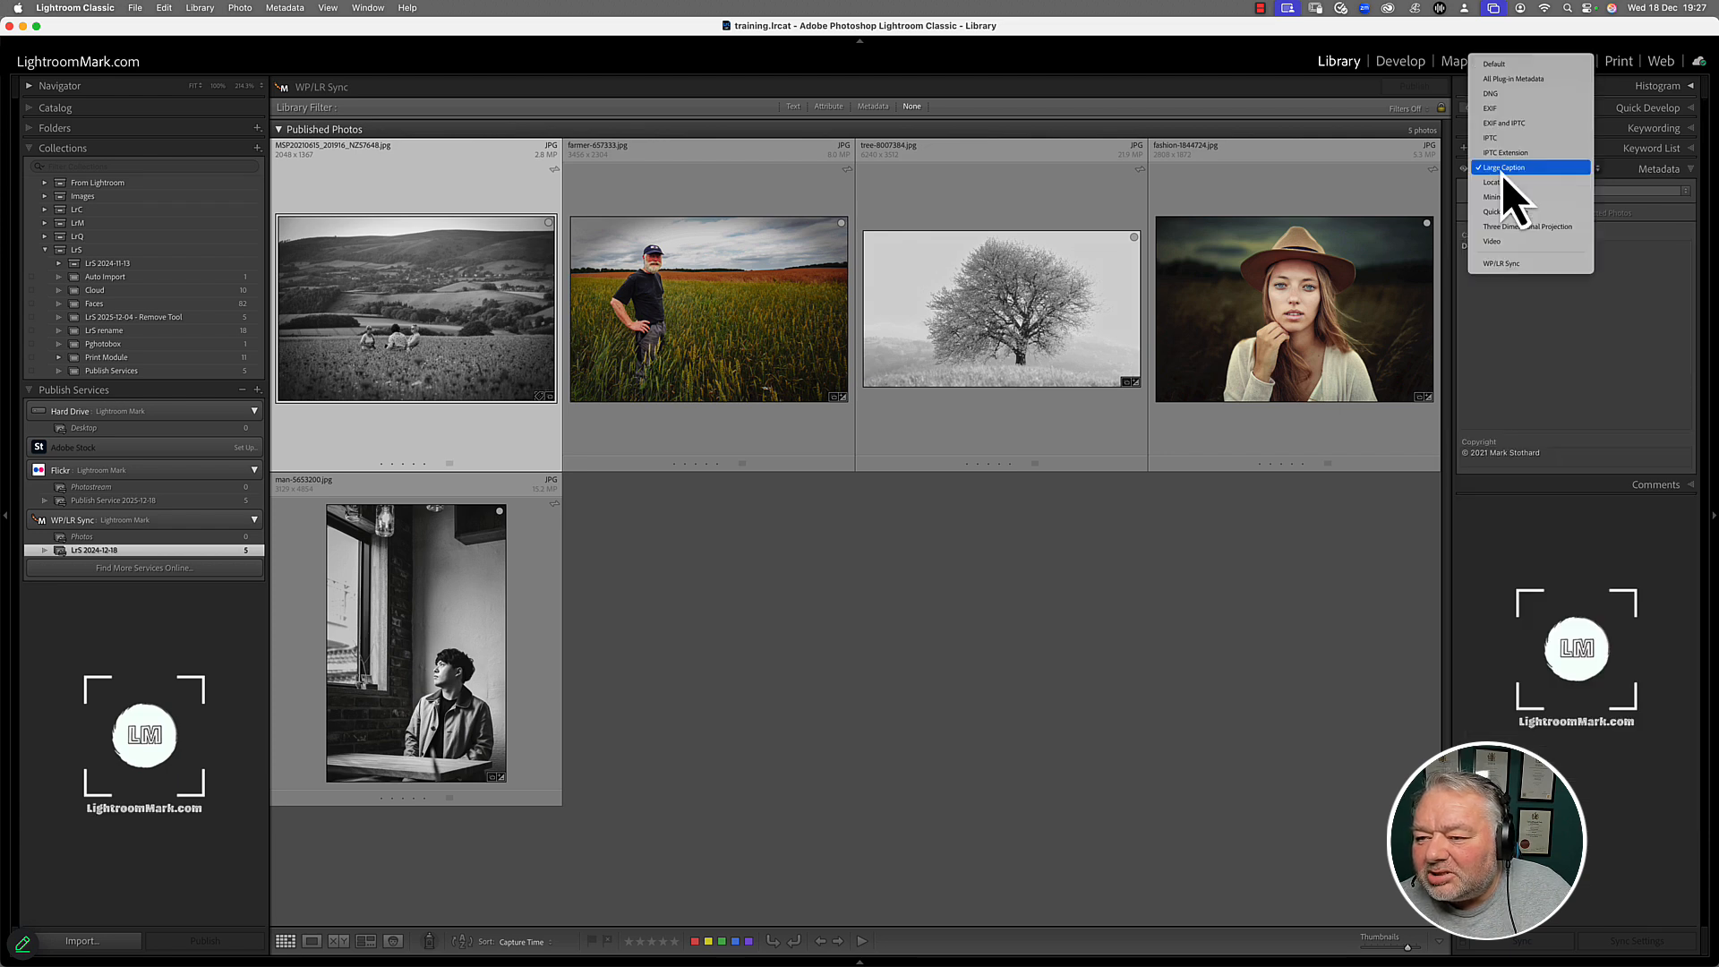
left_click(1508, 140)
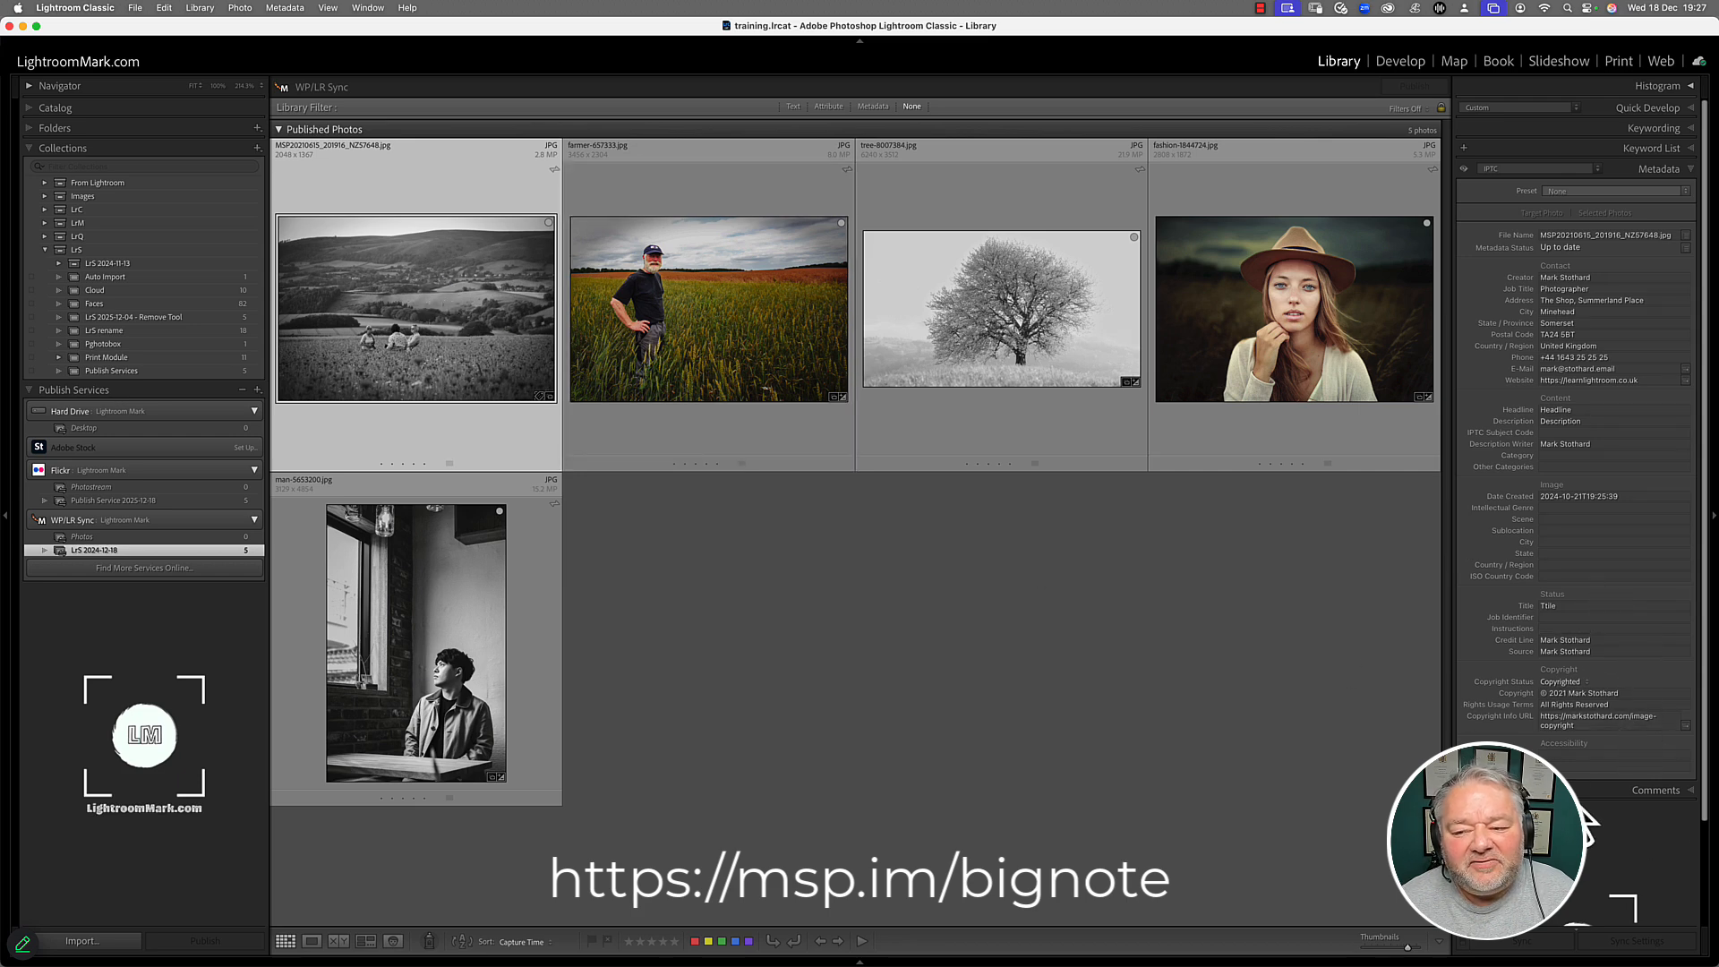
- Switch to Chrome and inspect the title and description fields of the landscape photo on its Flickr page
key("super+Tab")
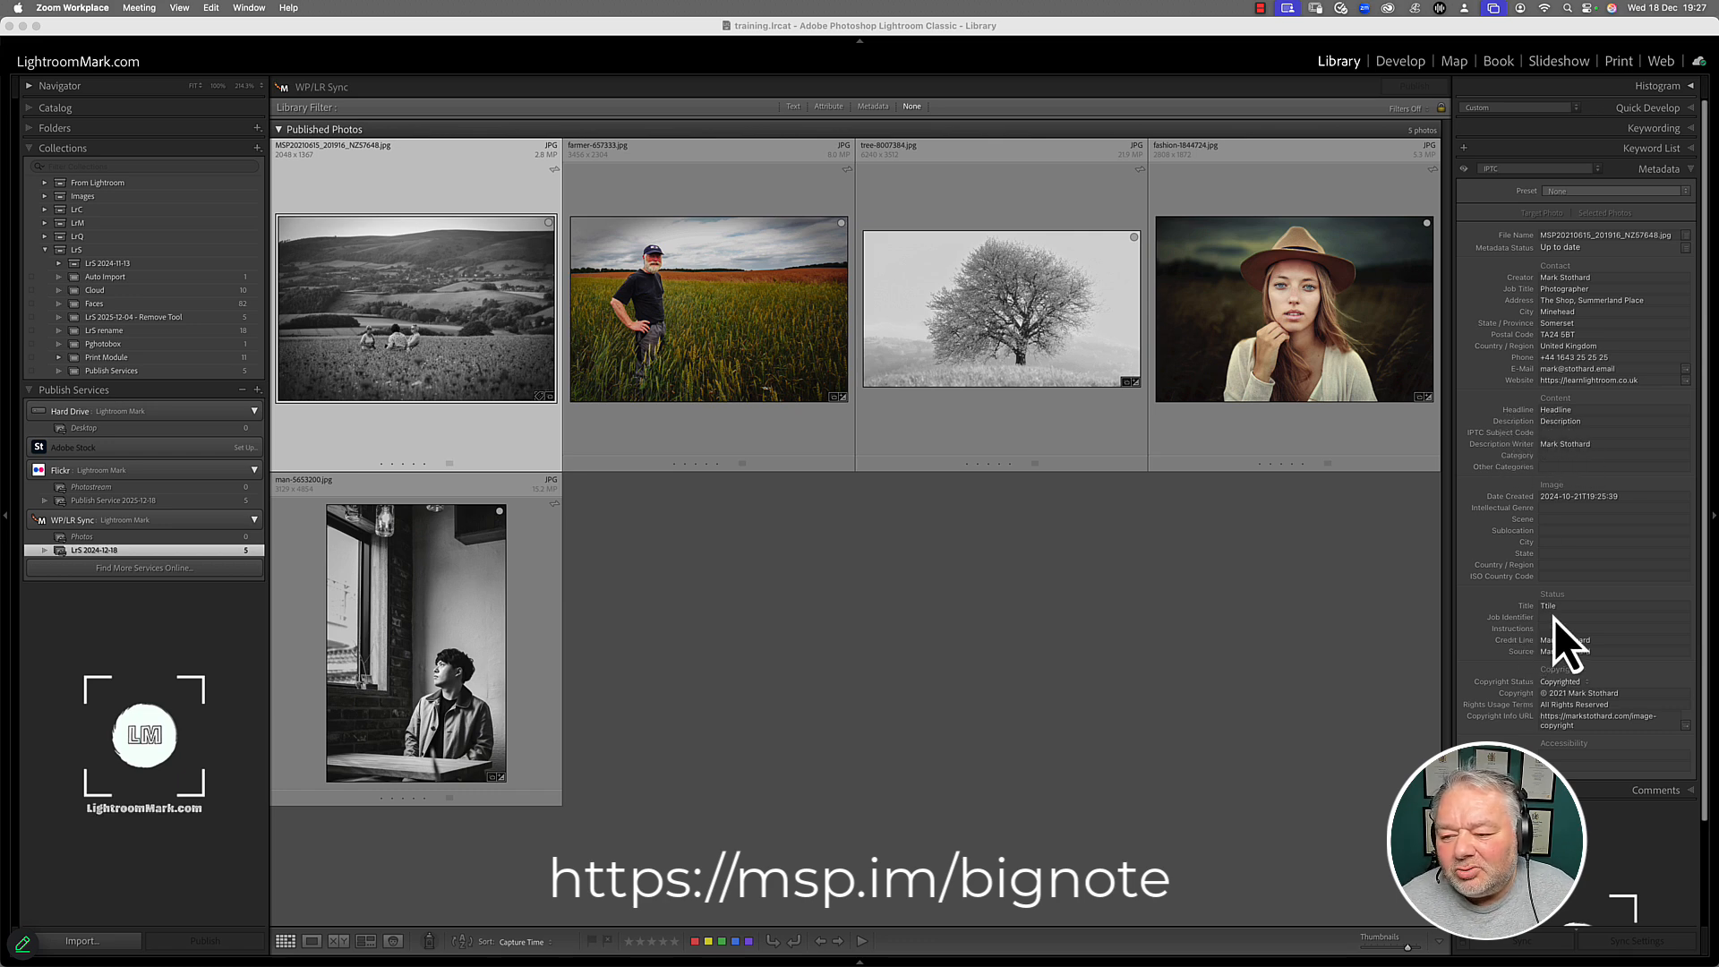
left_click(436, 295)
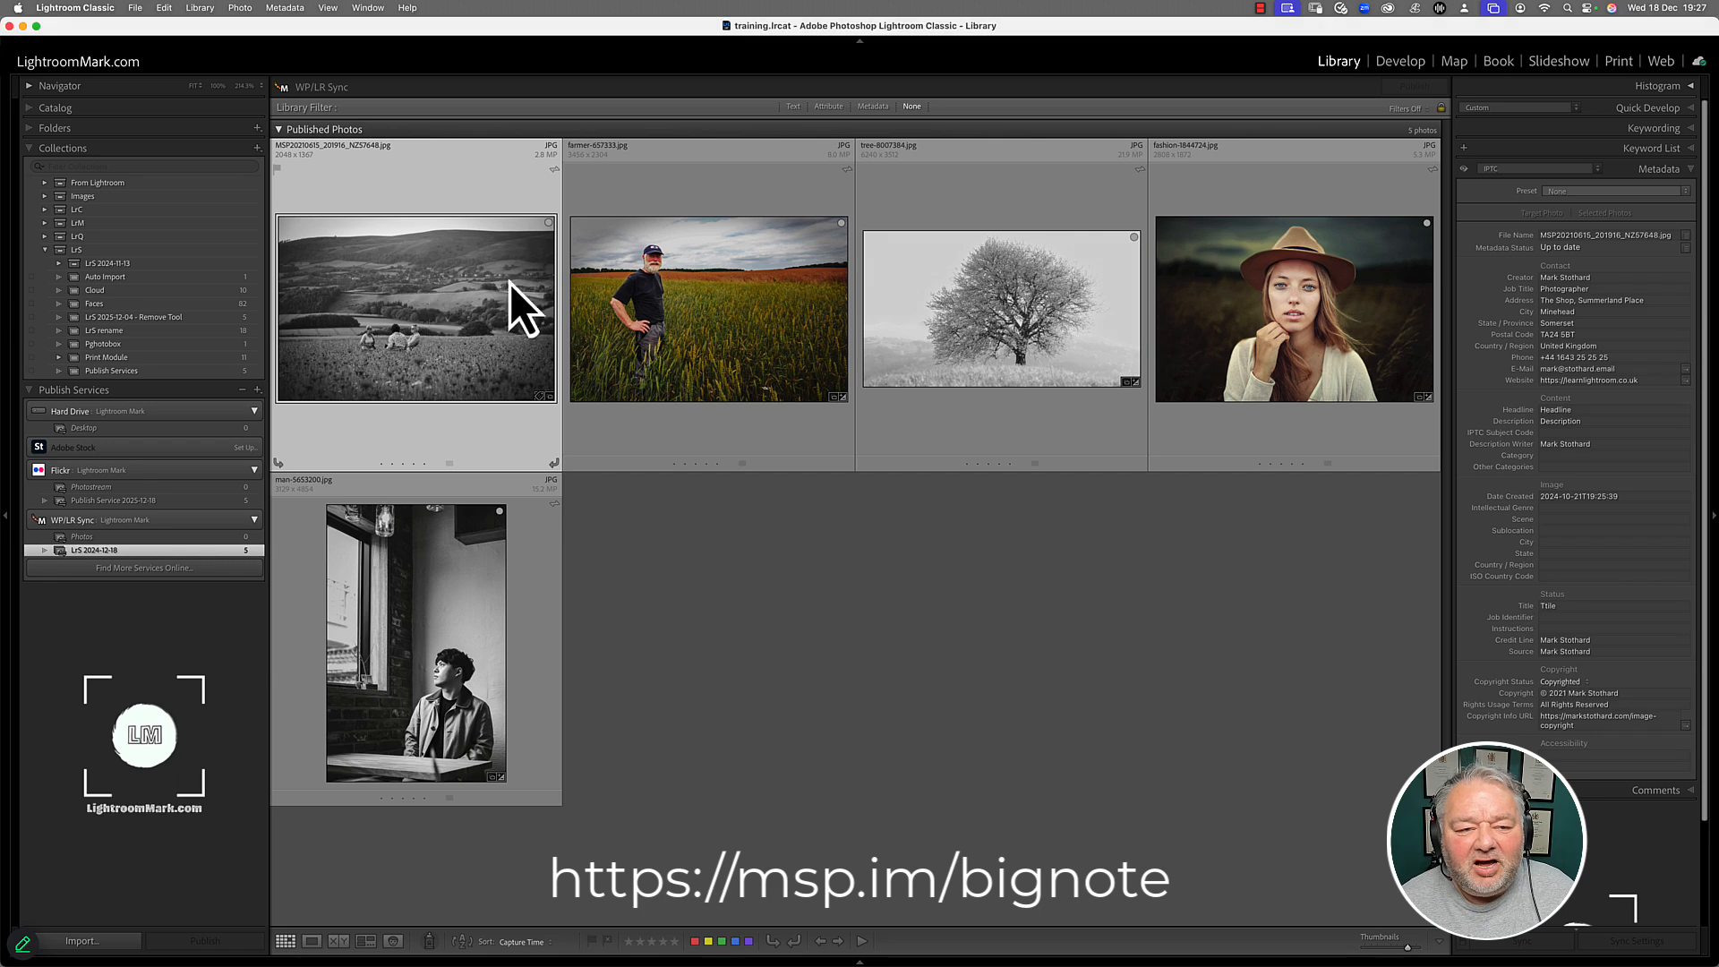
key("super+Tab")
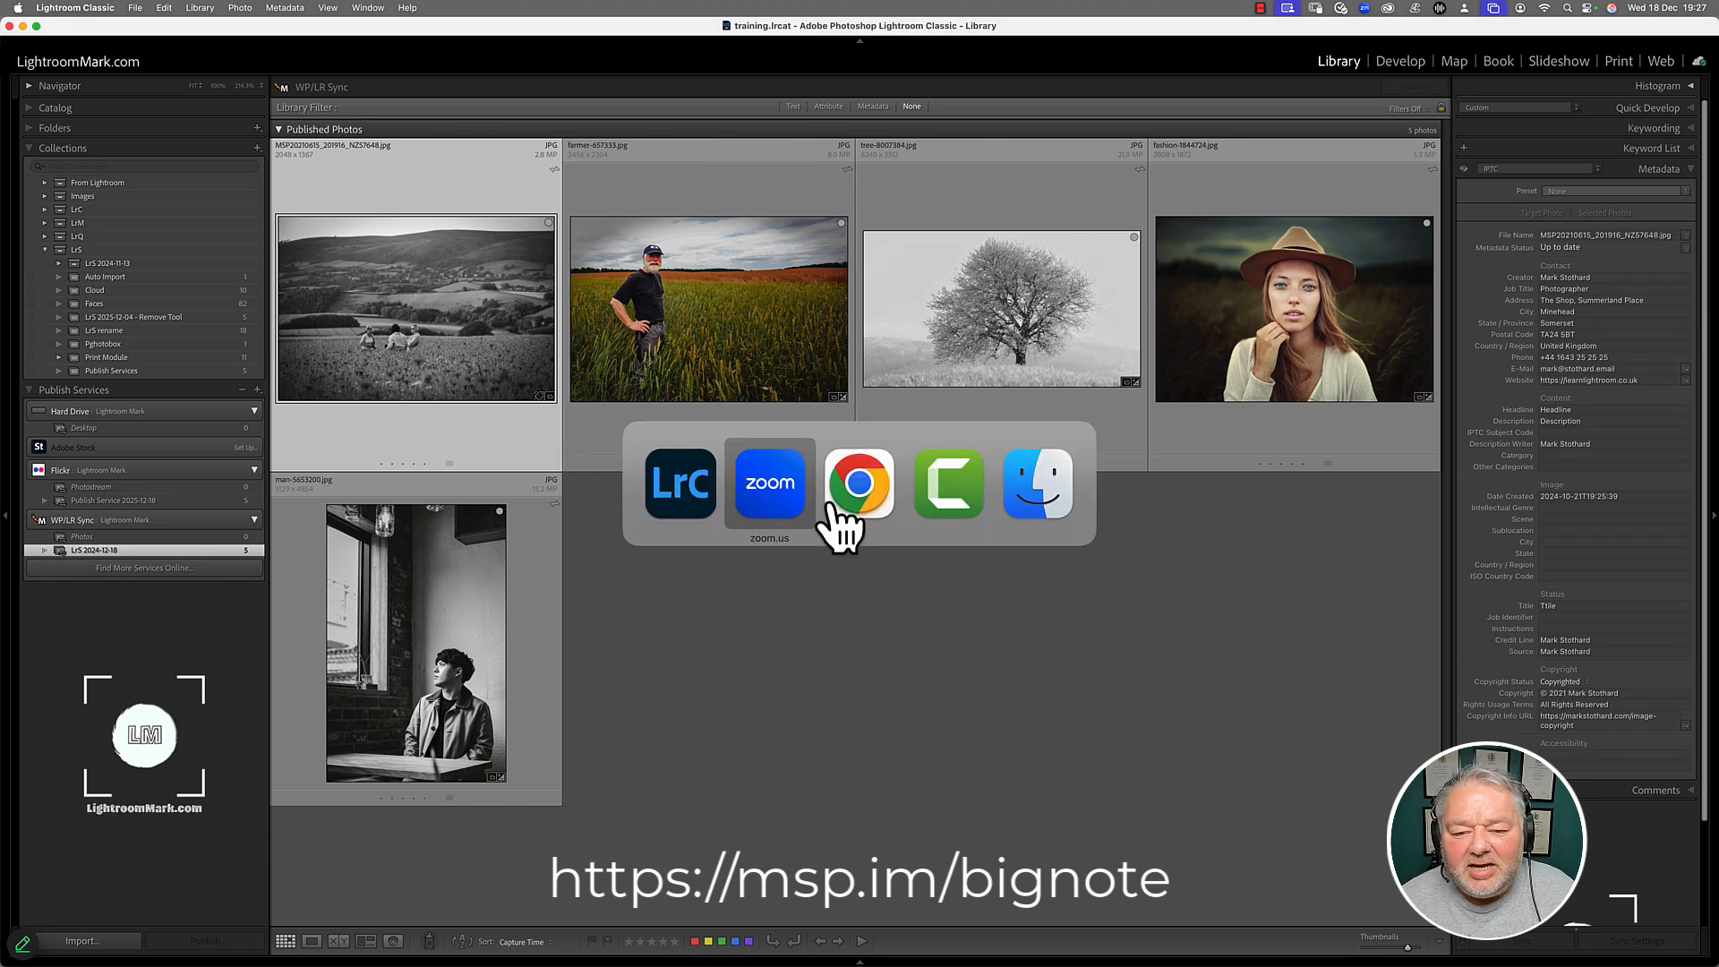
left_click(857, 484)
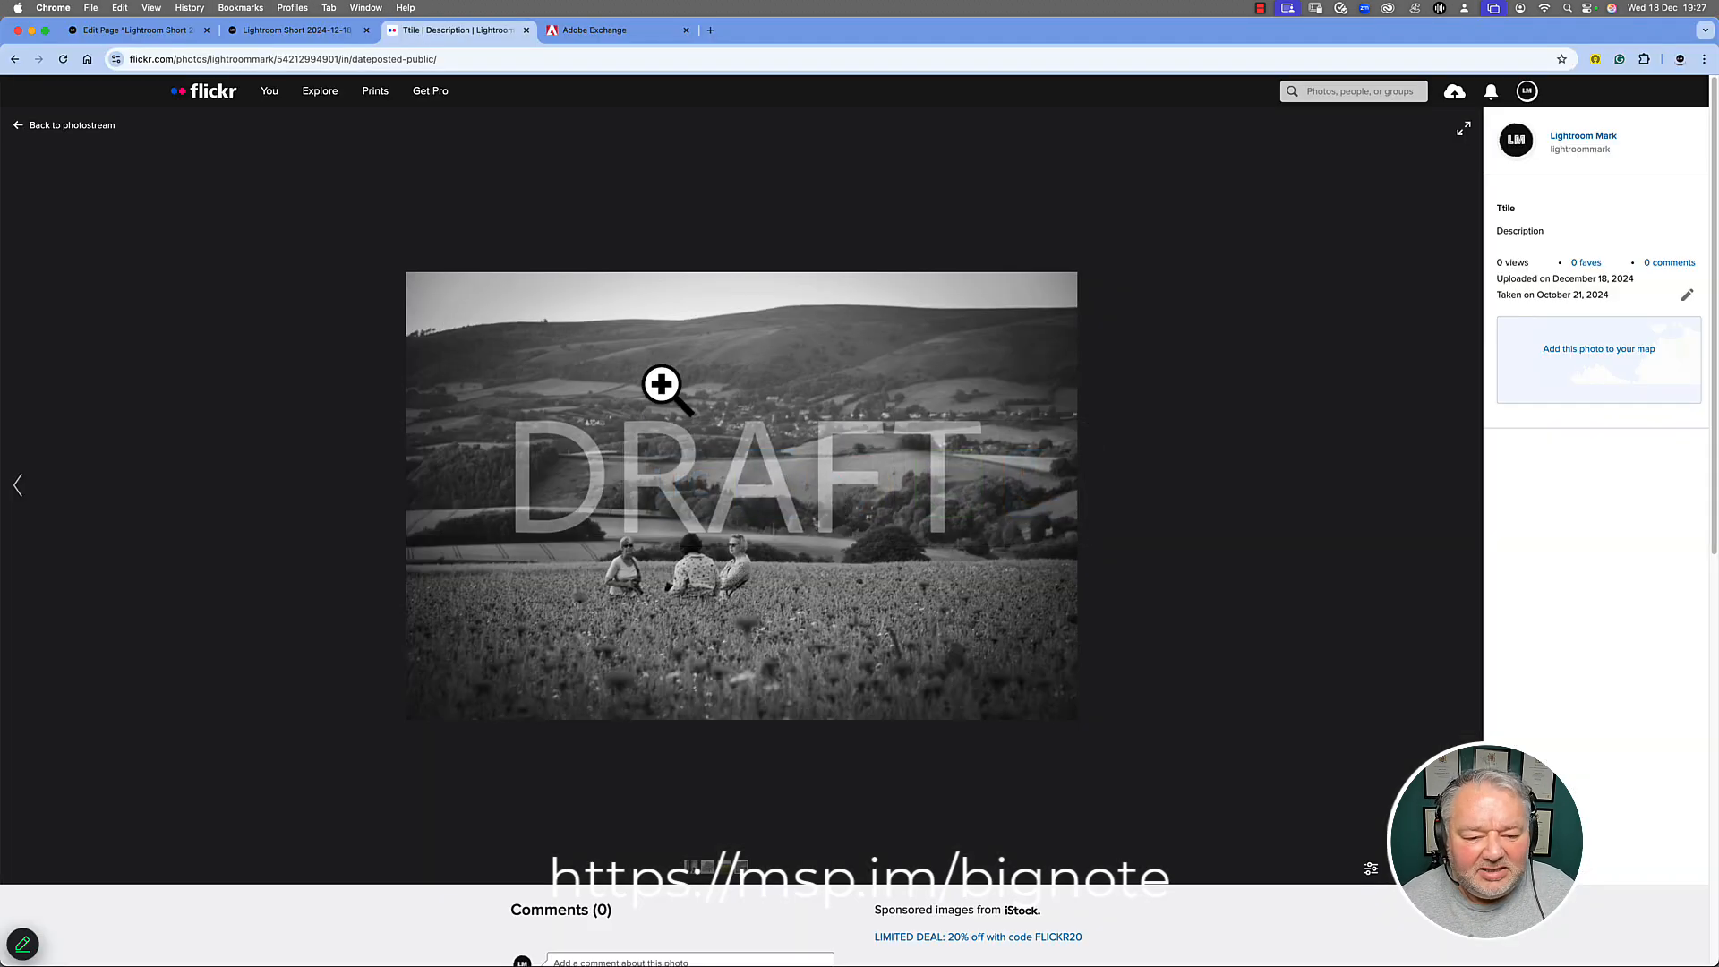
left_click(1574, 210)
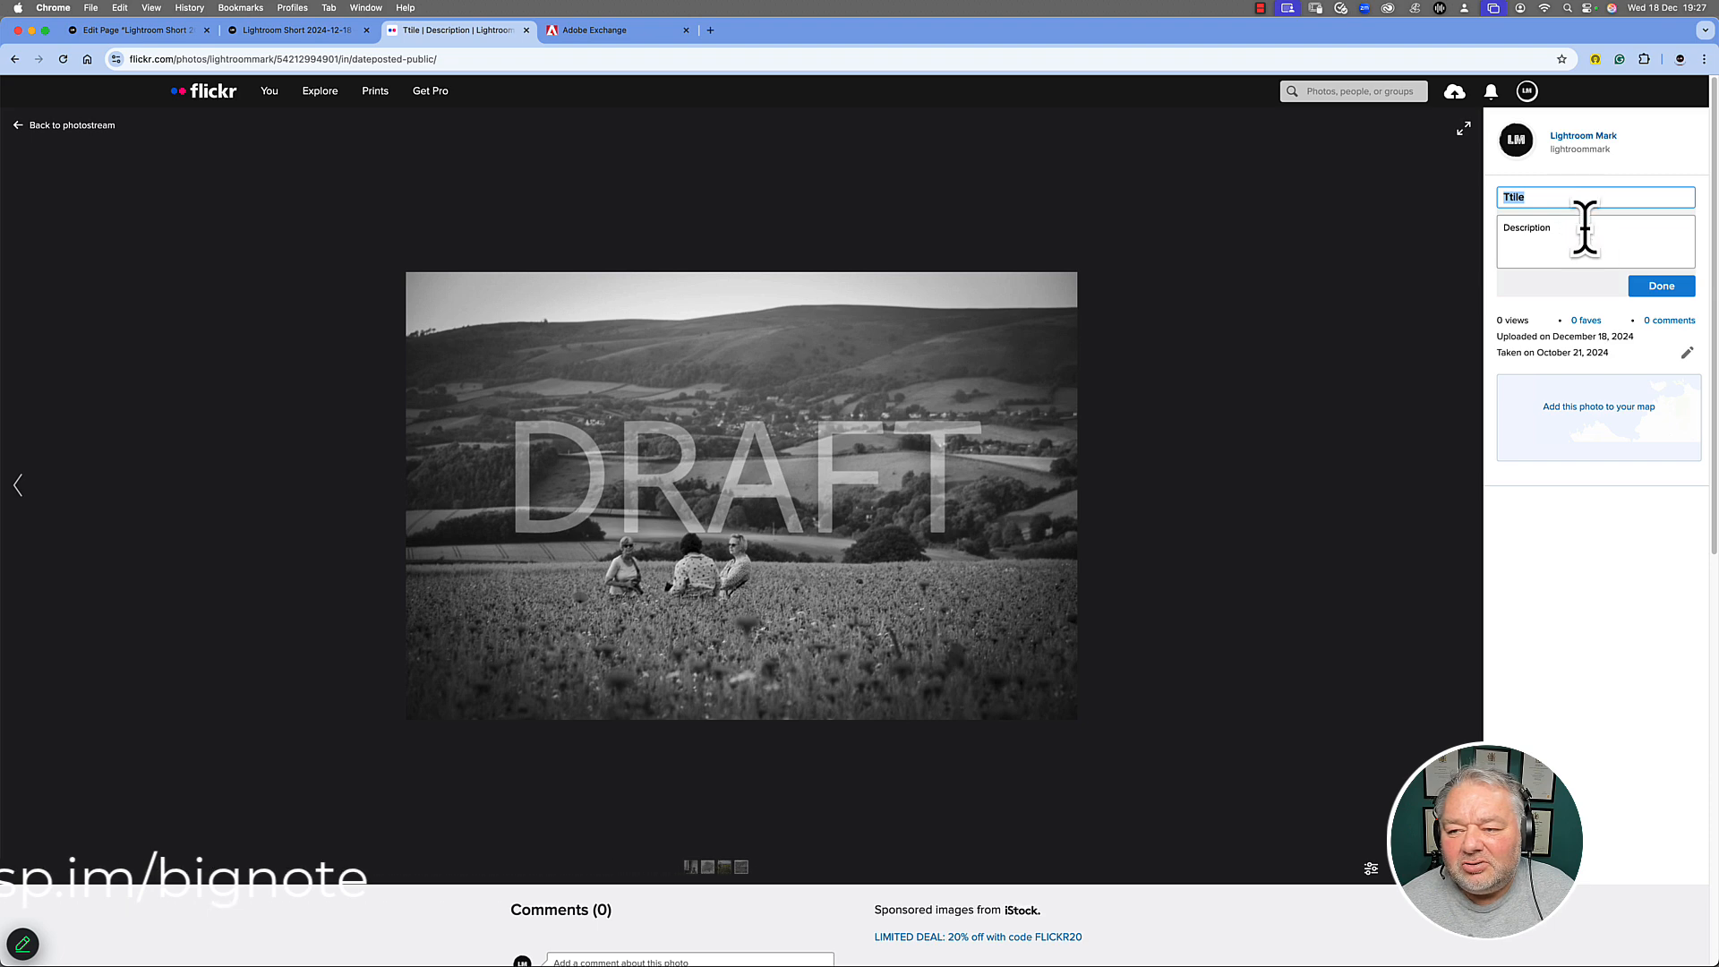
left_click(1585, 230)
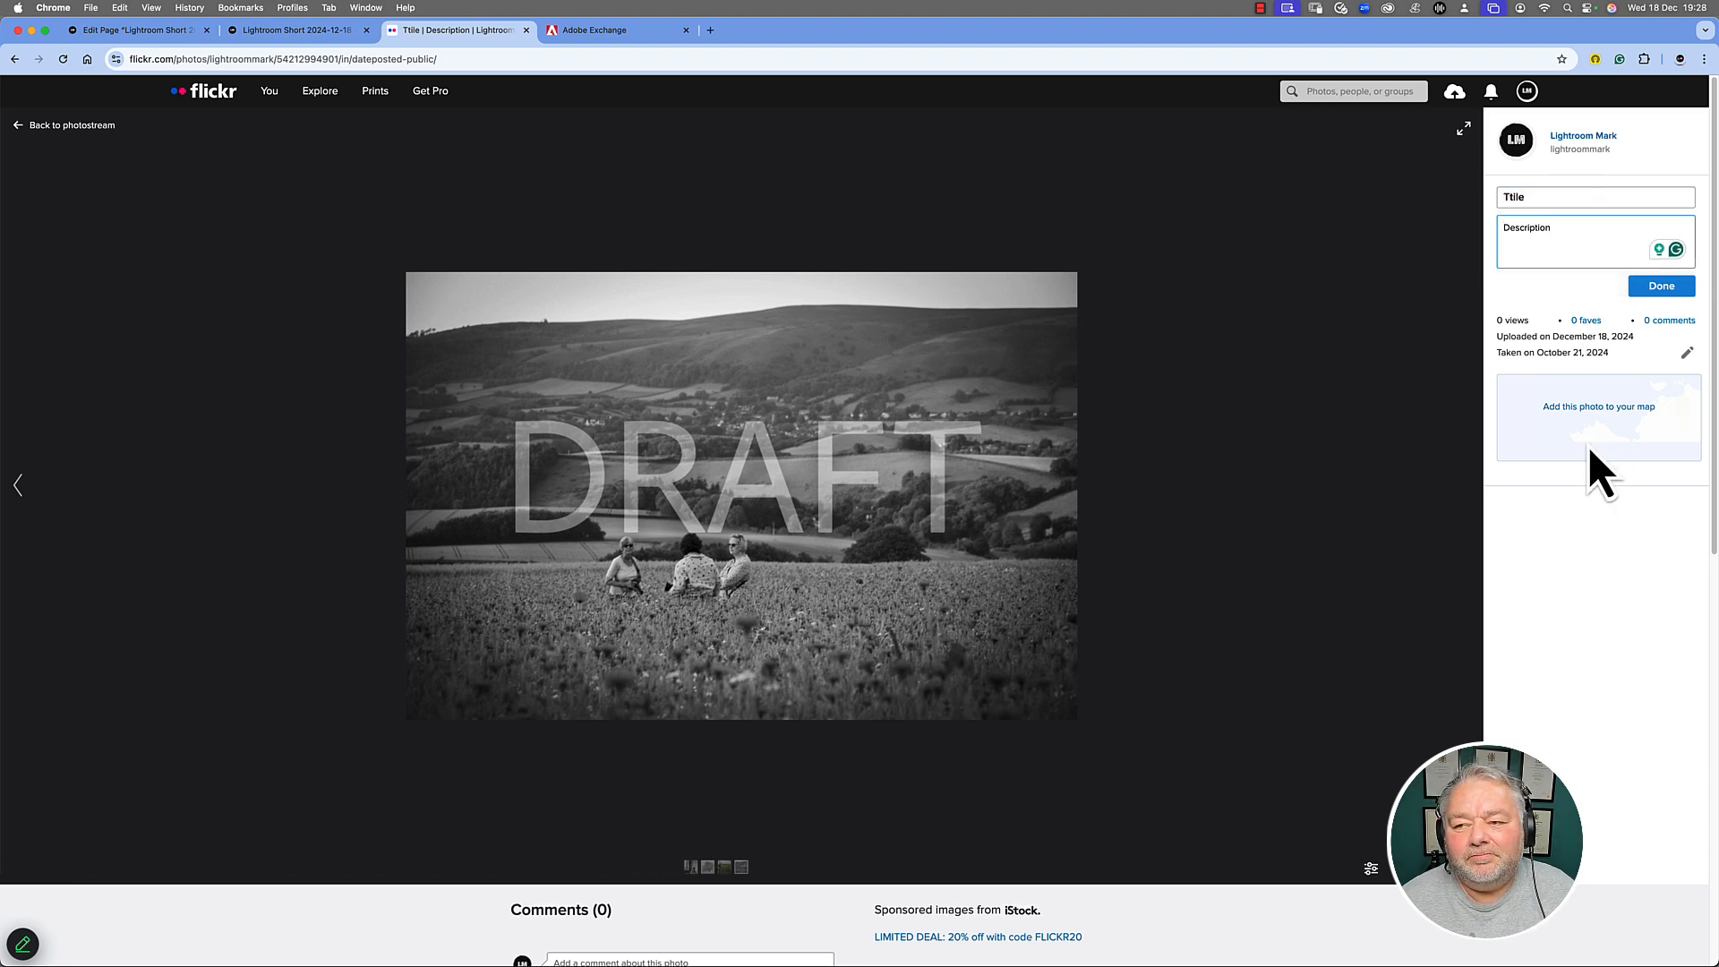
left_click(1522, 194)
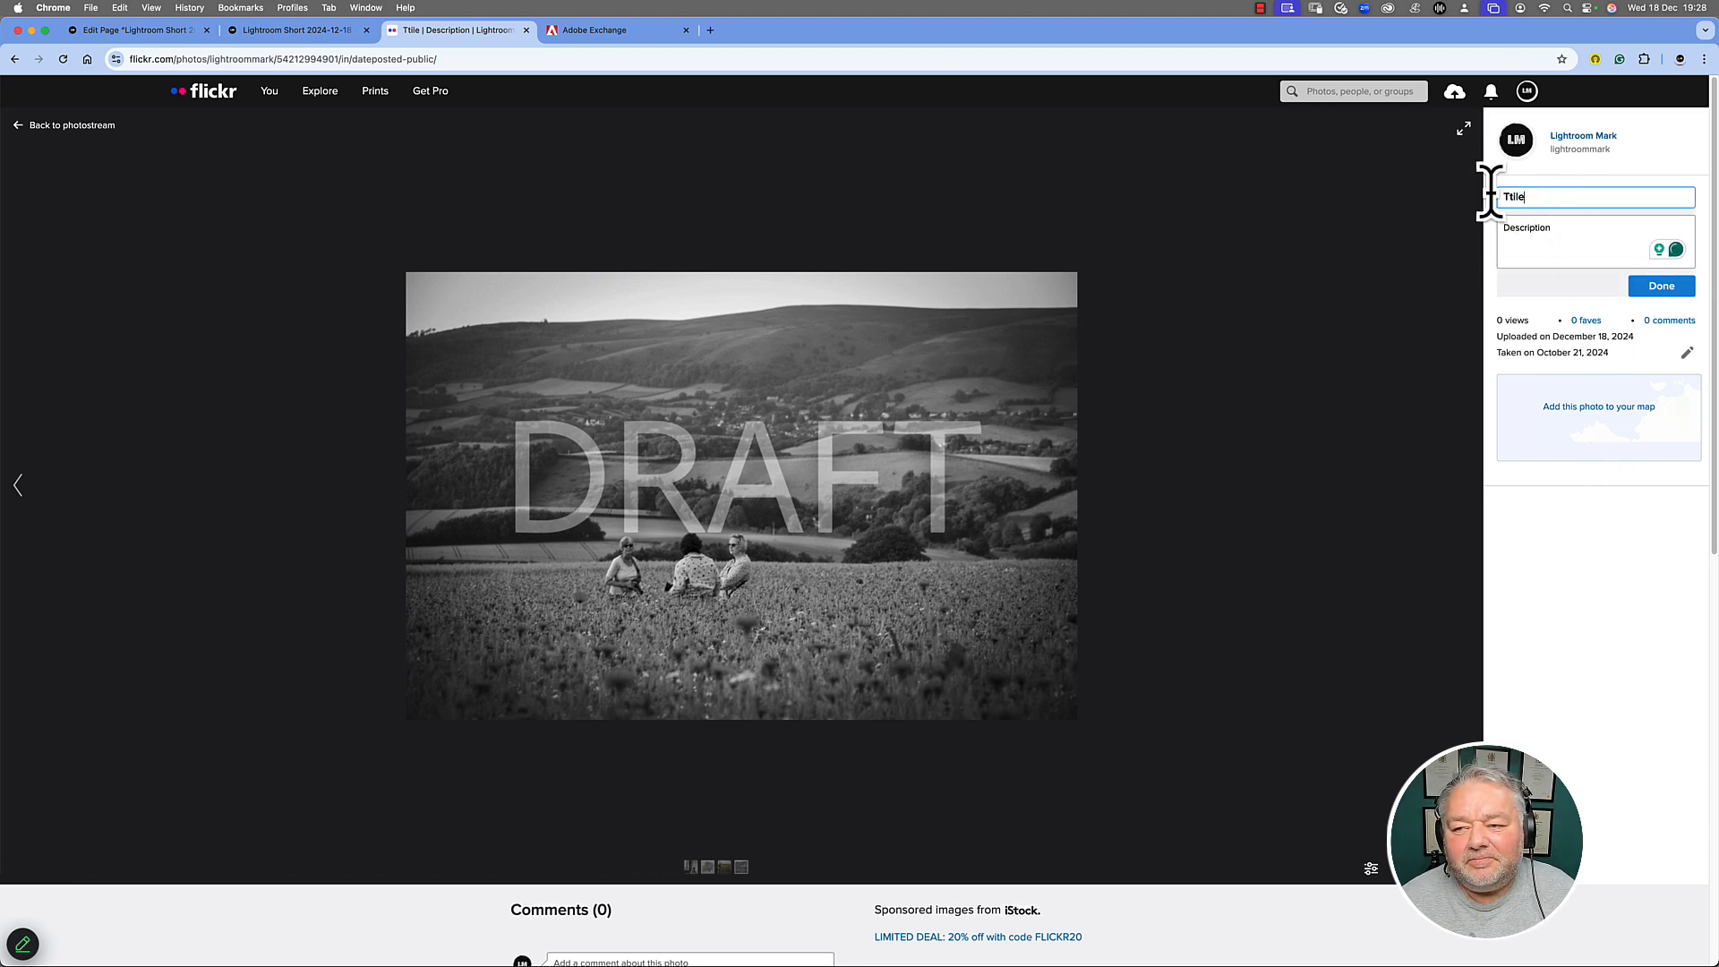
key("super+a")
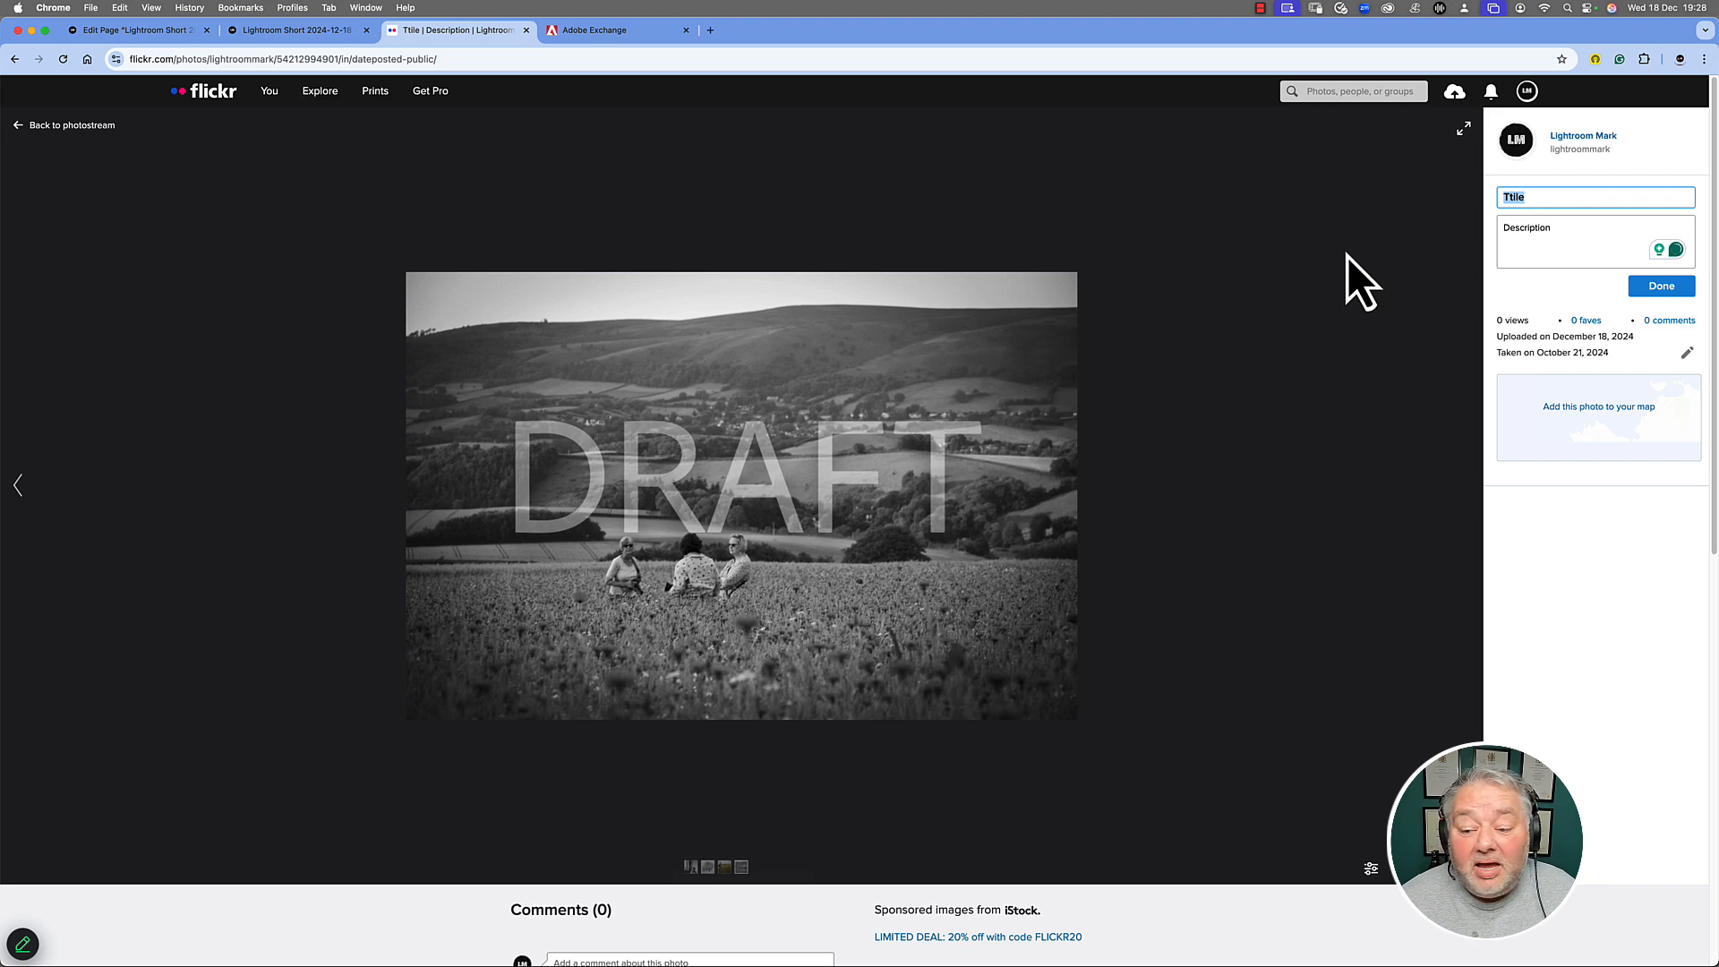
- Review the Flickr photo's album, tags and additional info, and check the Headline field in Lightroom Classic's IPTC metadata
scroll(1319, 406, "down", 5)
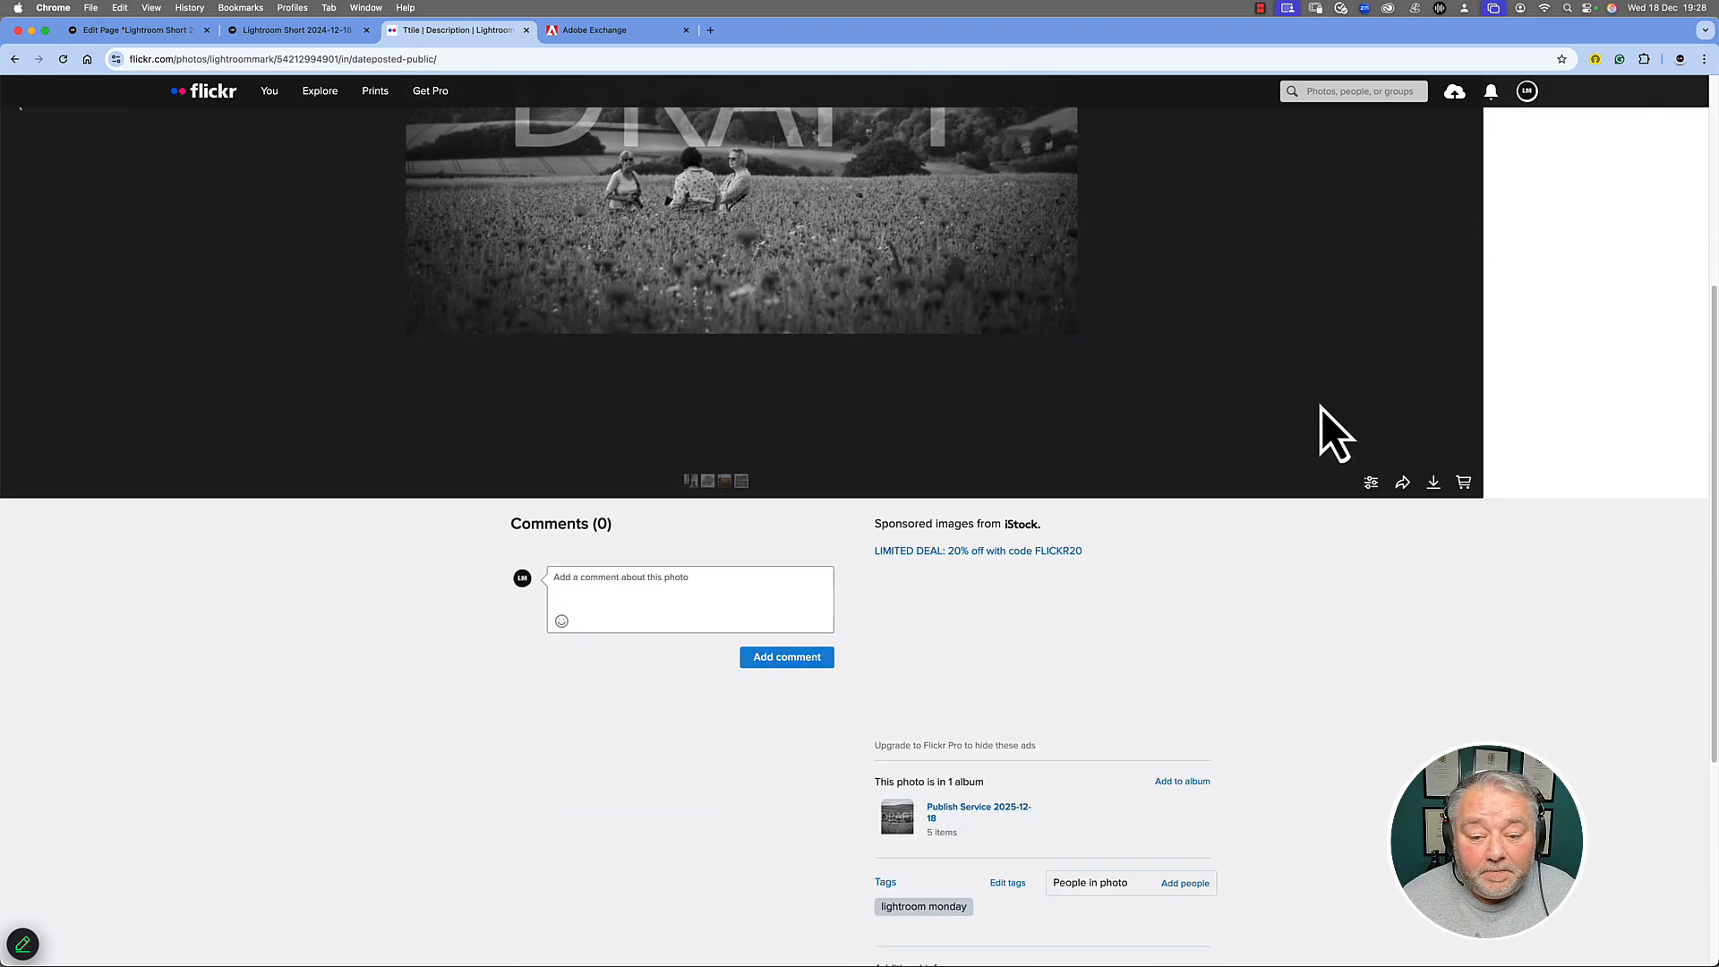
scroll(1323, 430, "down", 3)
scroll(1401, 492, "down", 3)
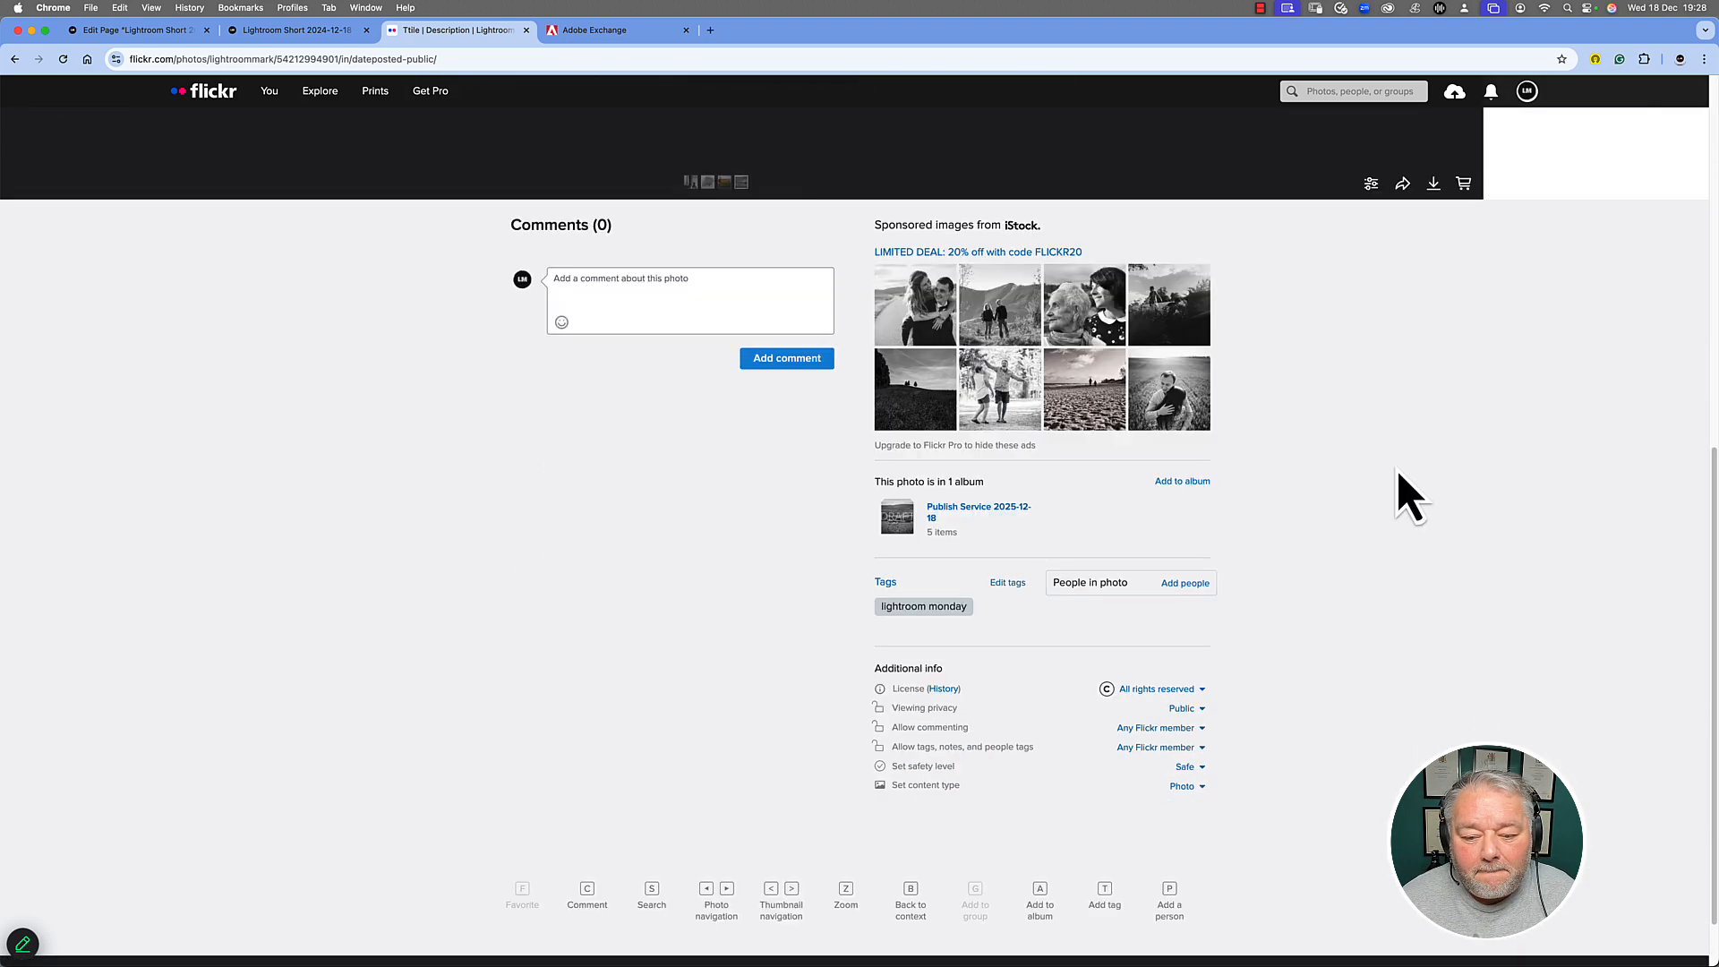
scroll(1410, 497, "down", 1)
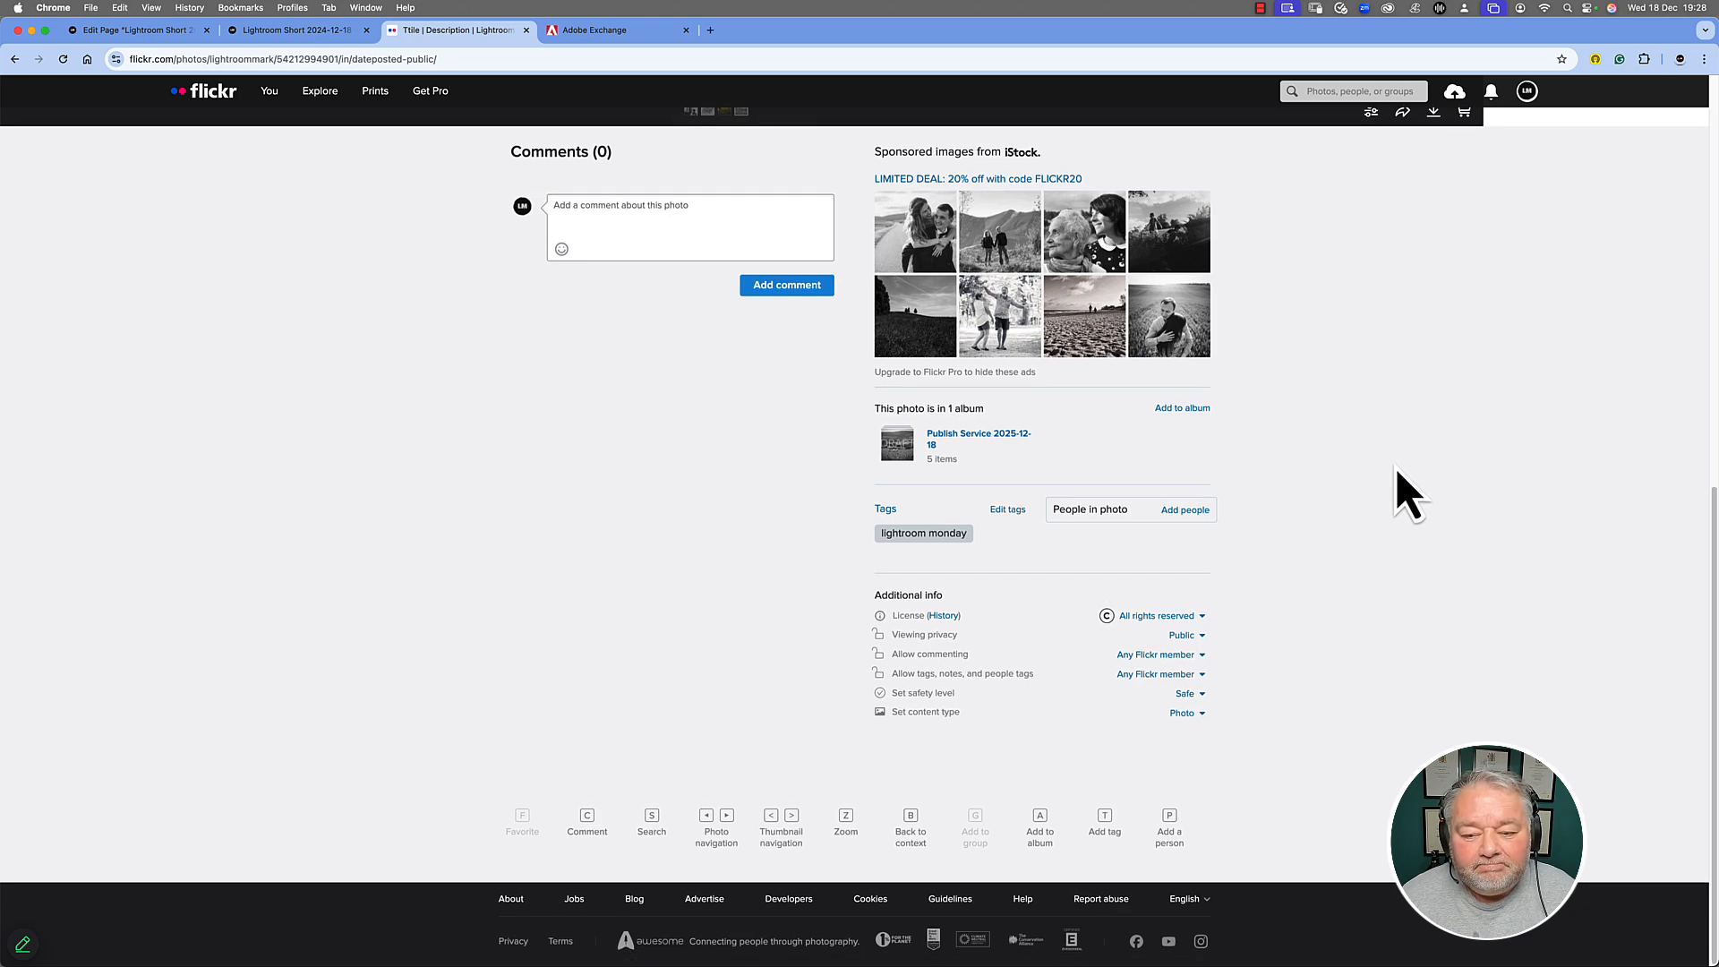
scroll(1397, 469, "up", 10)
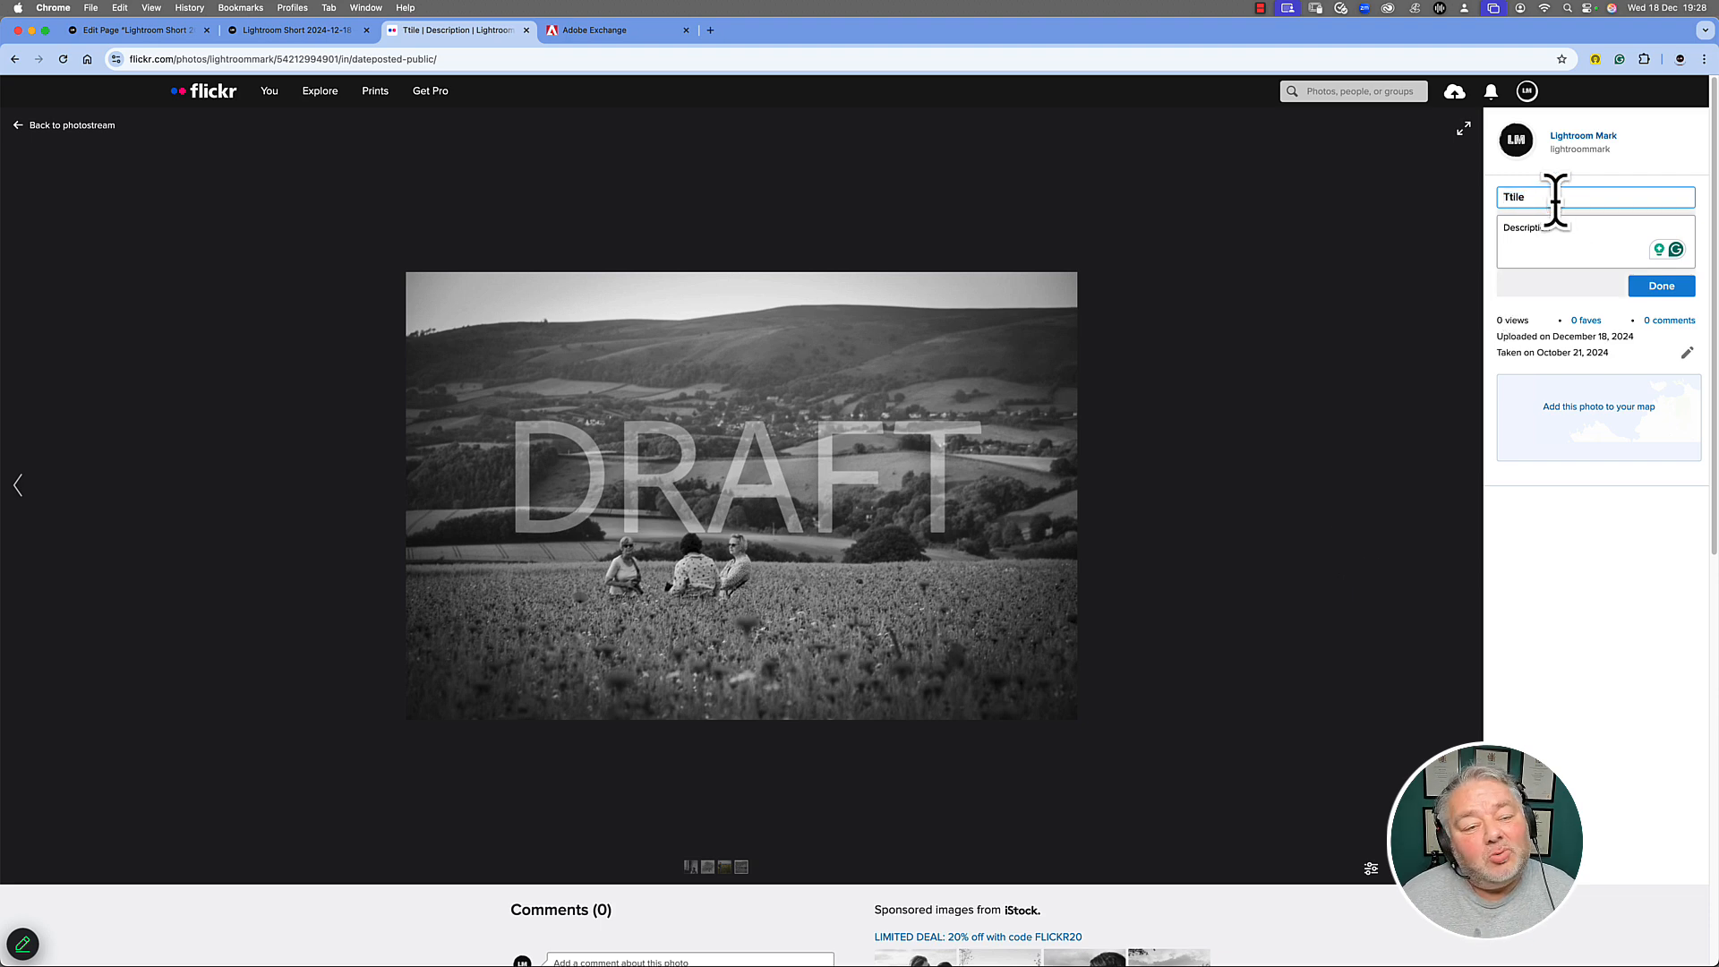
key("super+Tab")
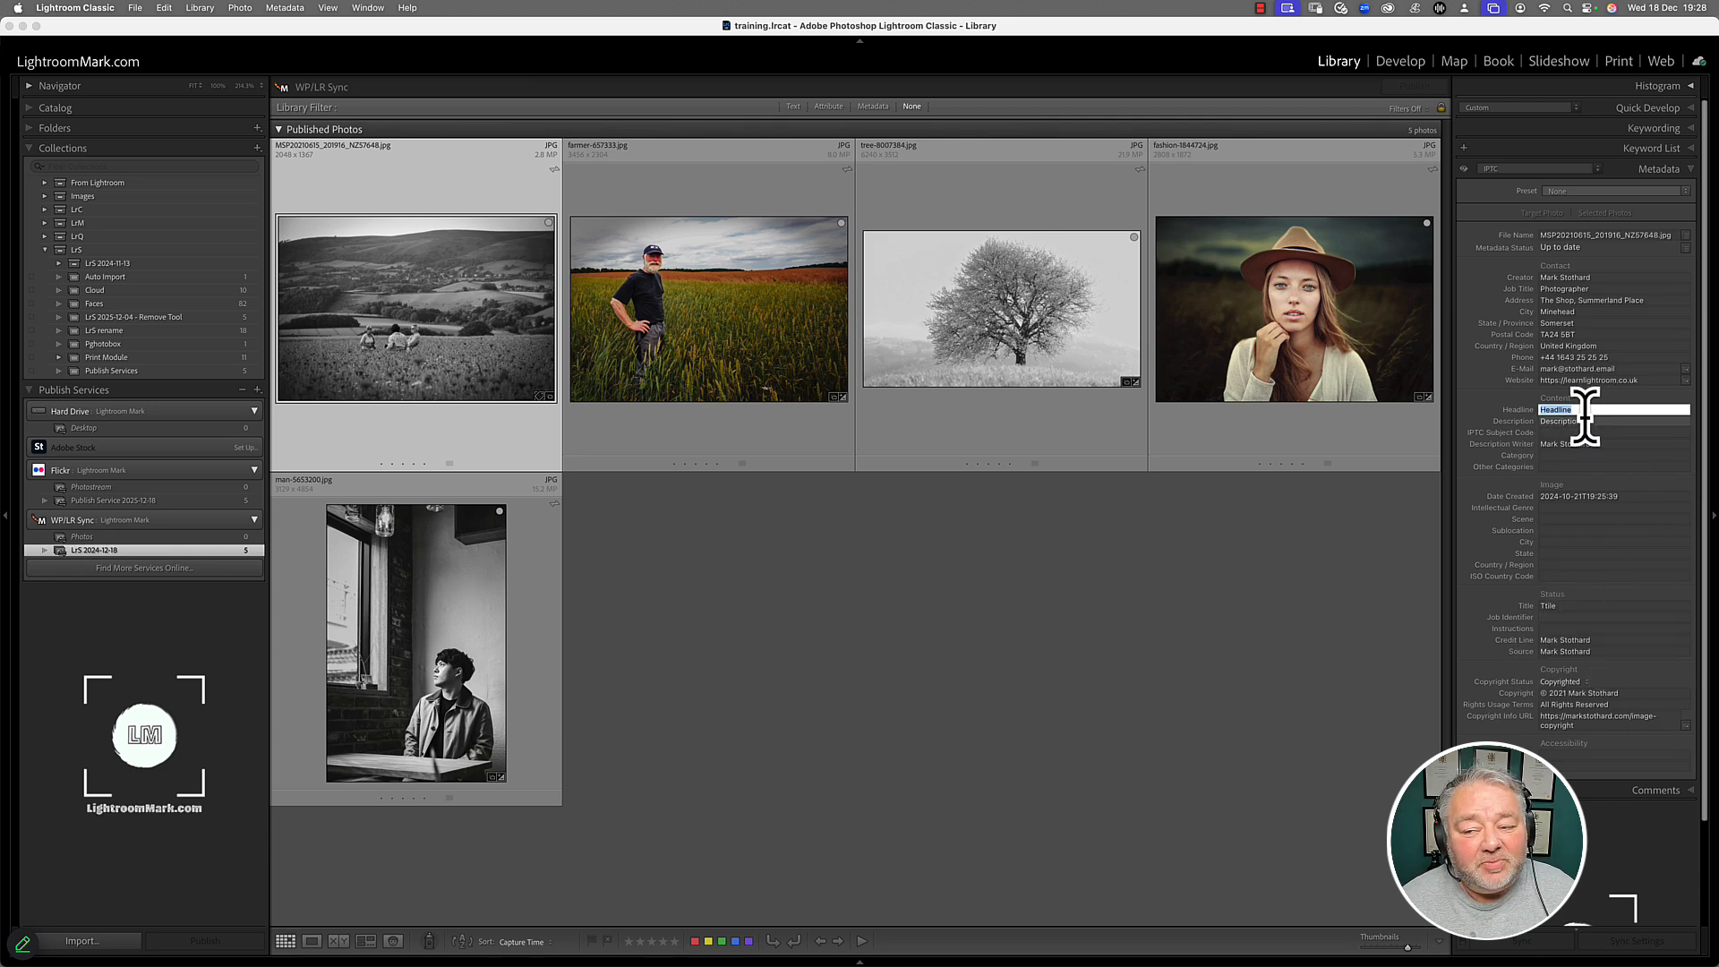
key("super+Tab")
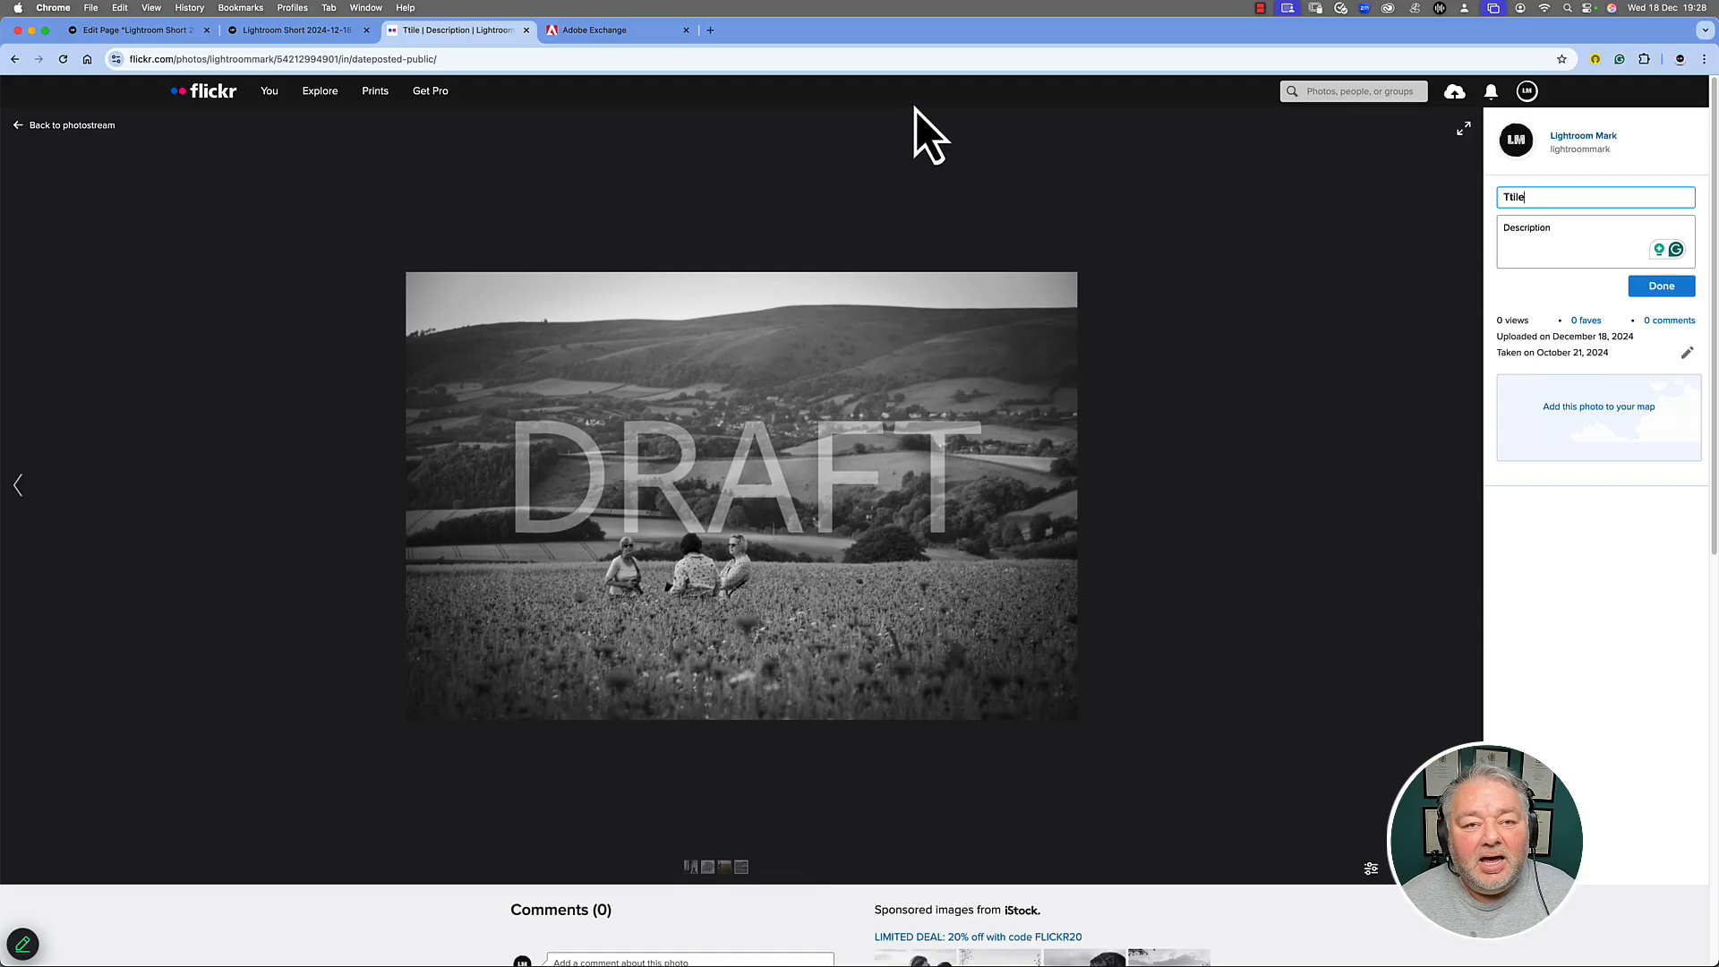
- Search Google for "lightroom classic note" in a new browser tab
left_click(709, 30)
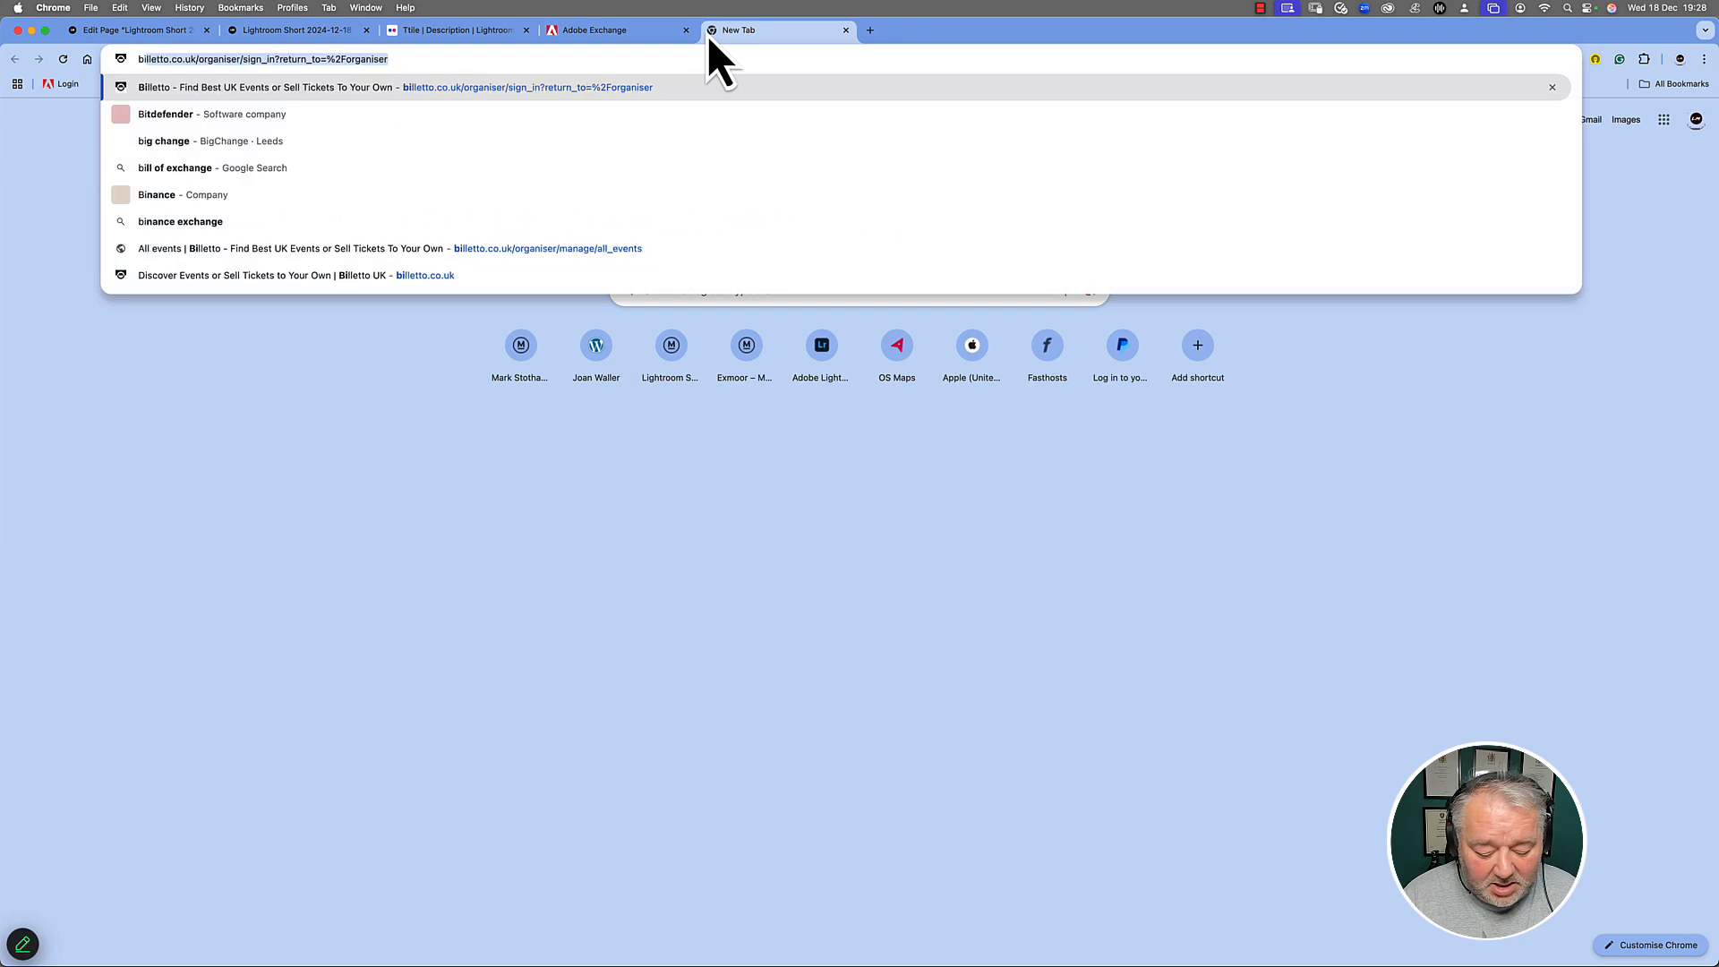
type("lightroom ")
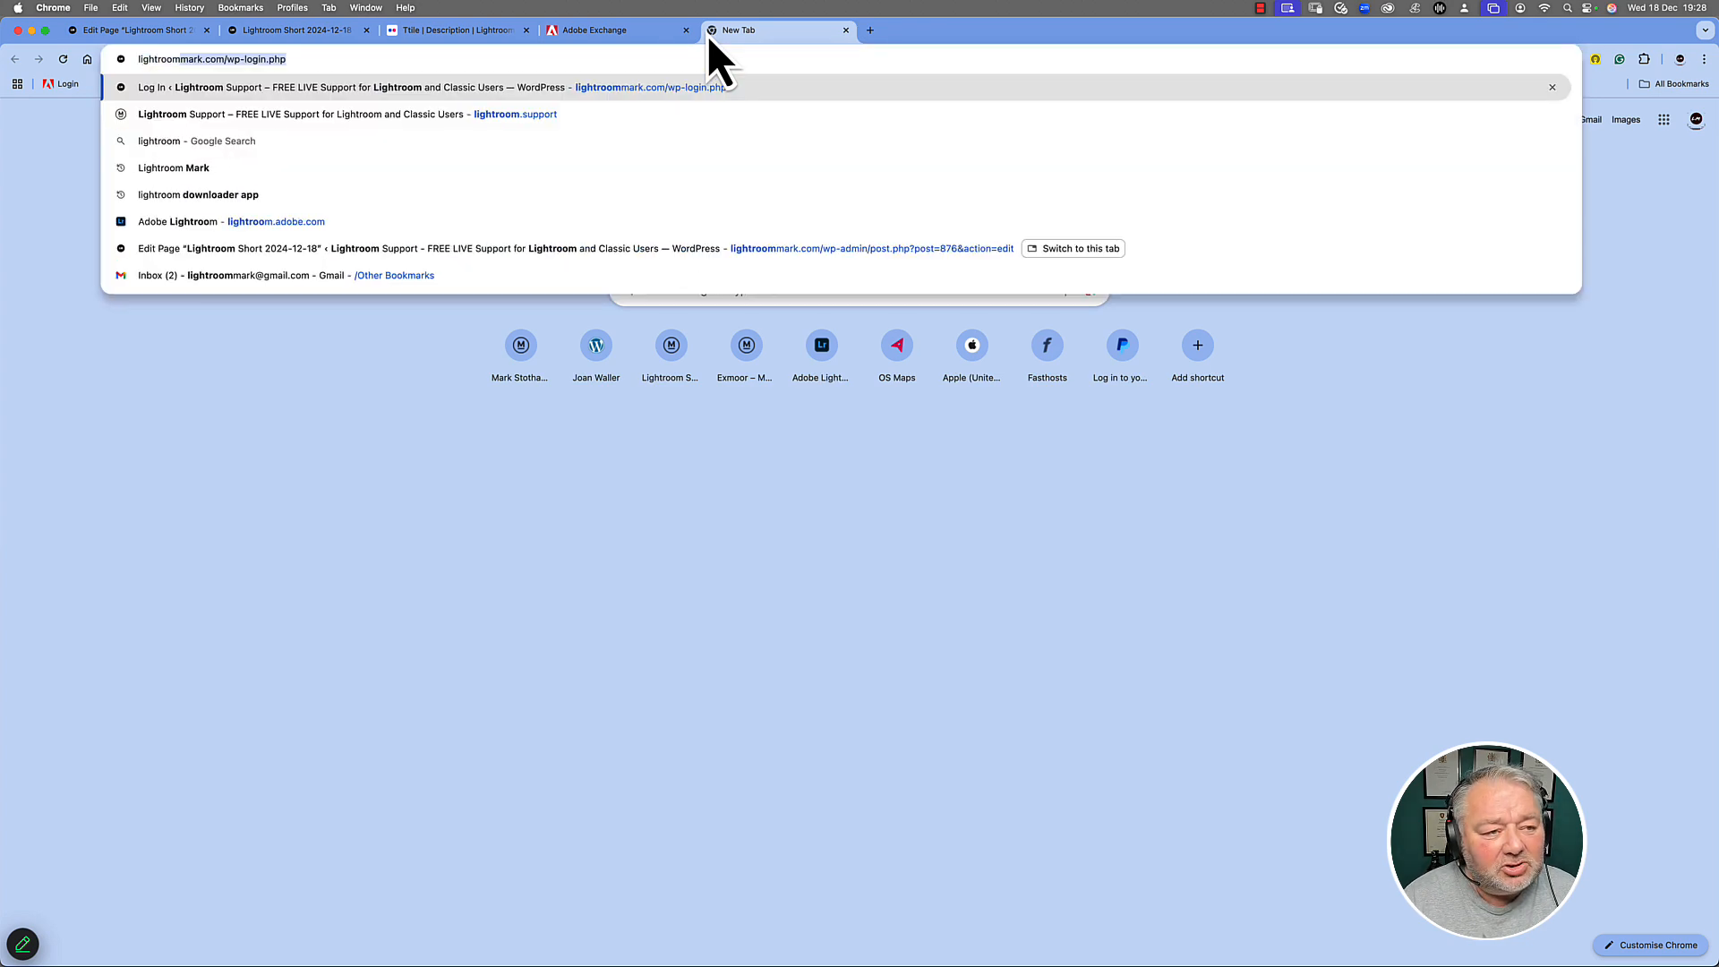
type("classic not")
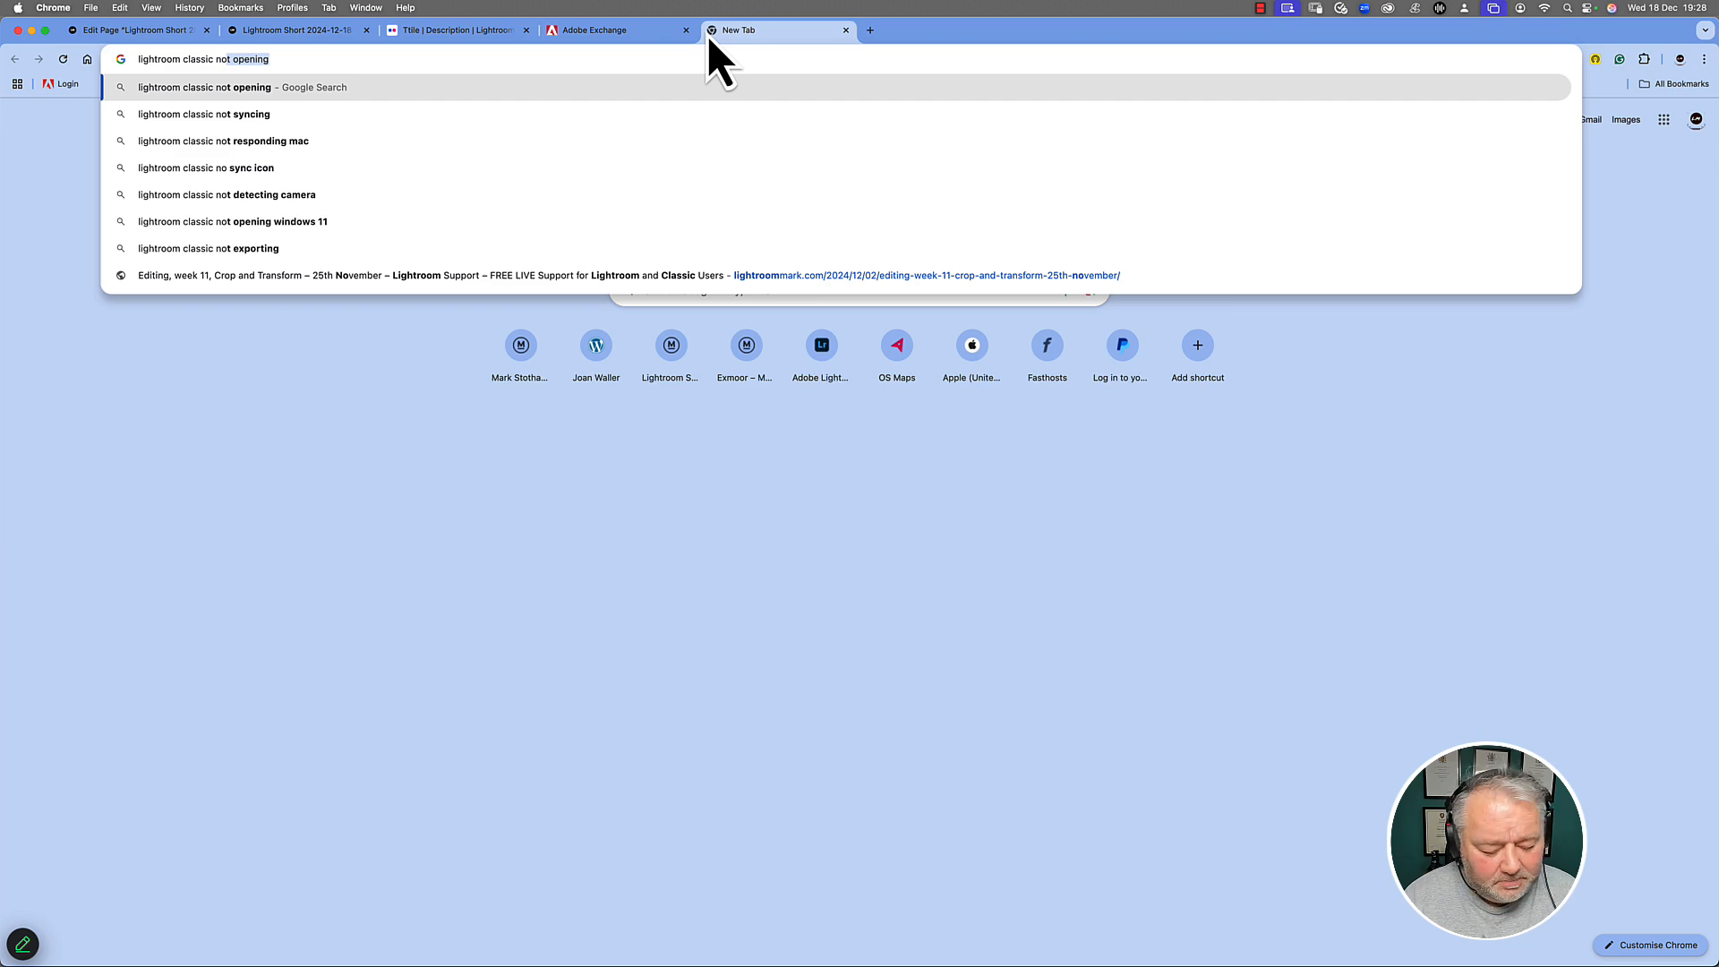
type("e")
key("Return")
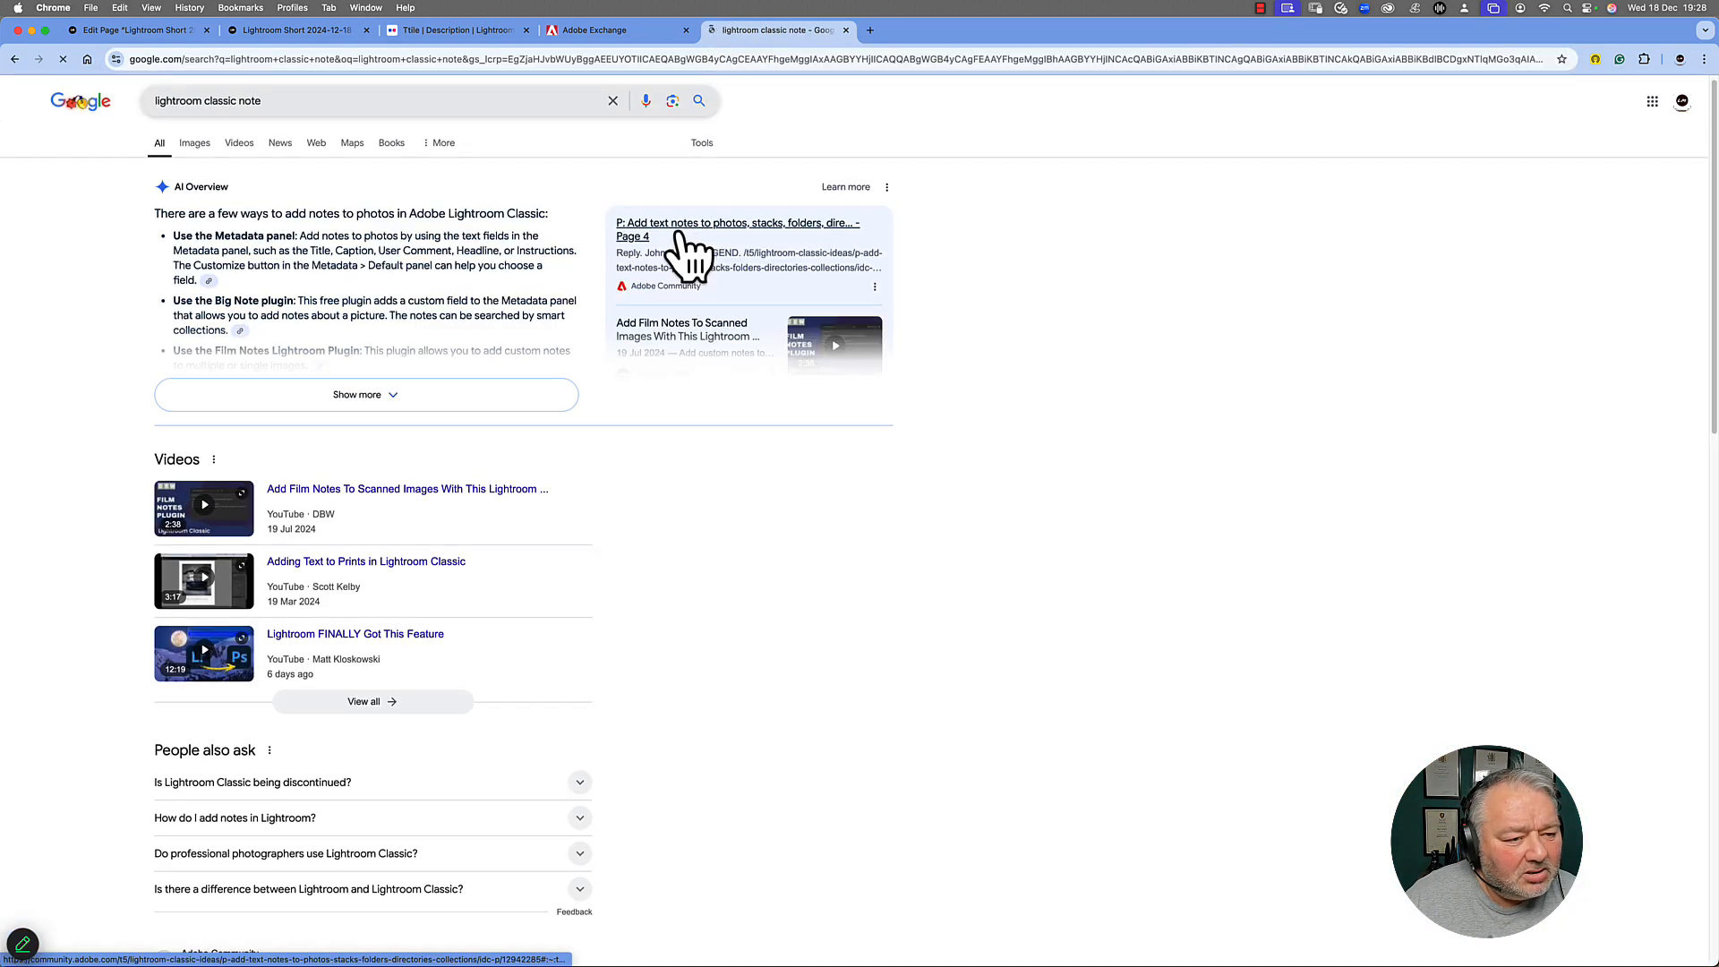
- Find the Big Note plugin by Lightroom Solutions in the search results and open its page
scroll(510, 255, "down", 5)
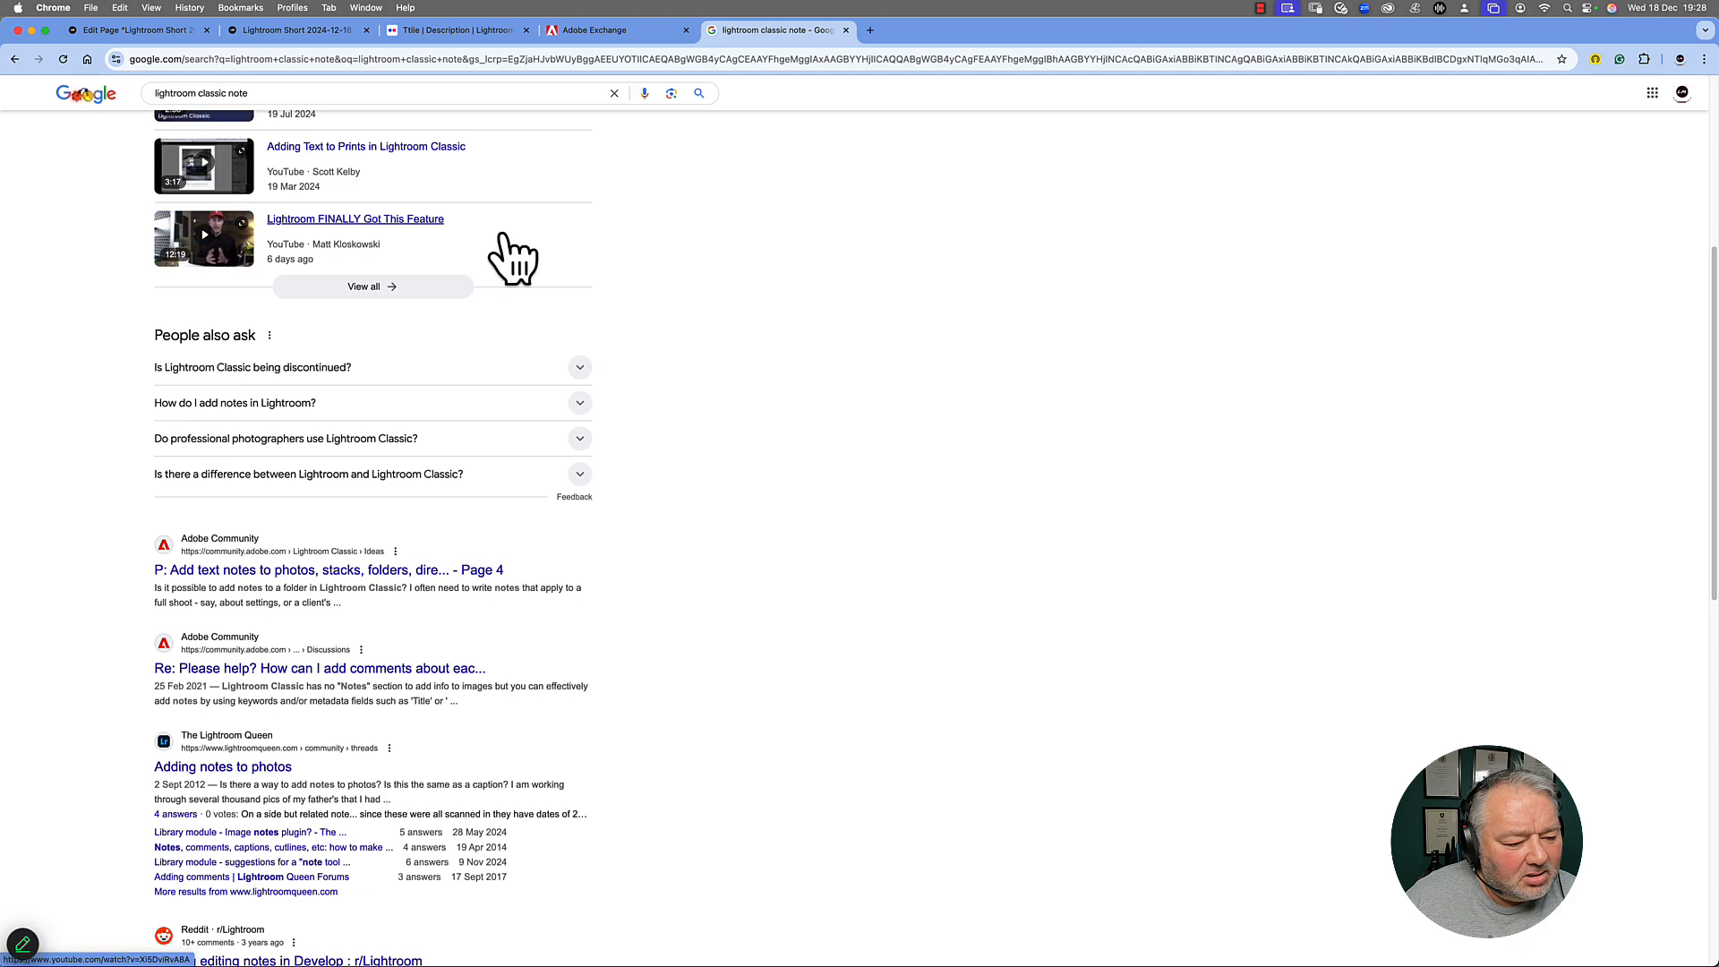
scroll(512, 259, "down", 3)
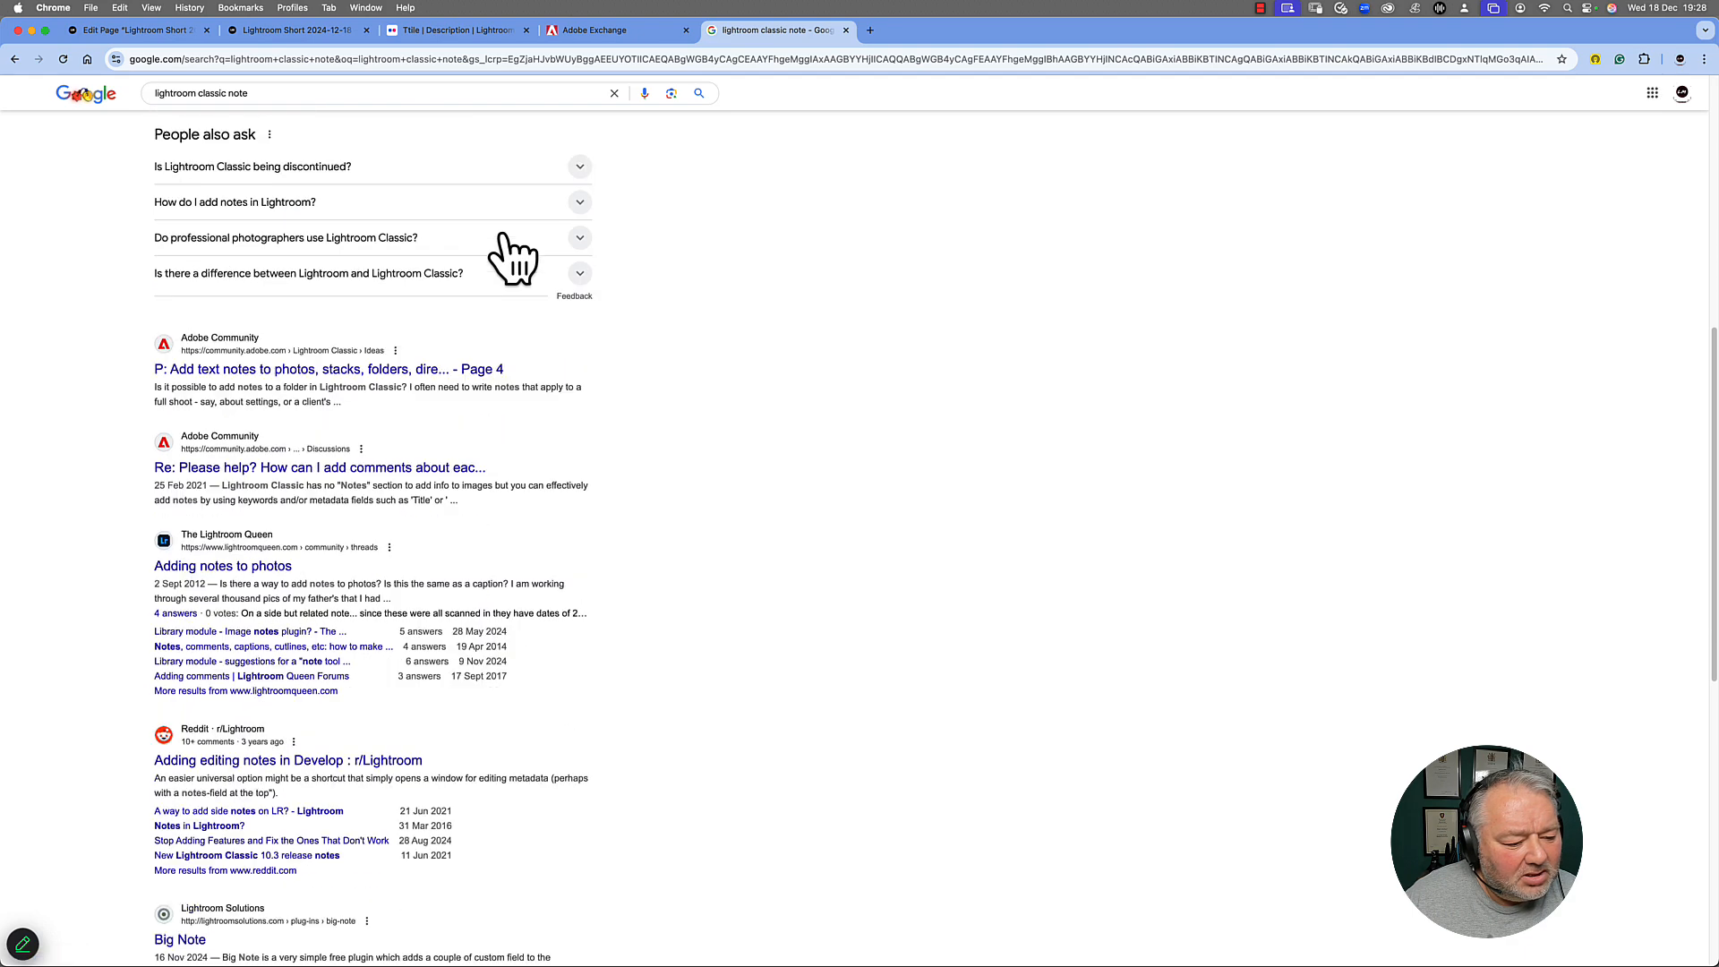
scroll(513, 257, "down", 3)
left_click(192, 694)
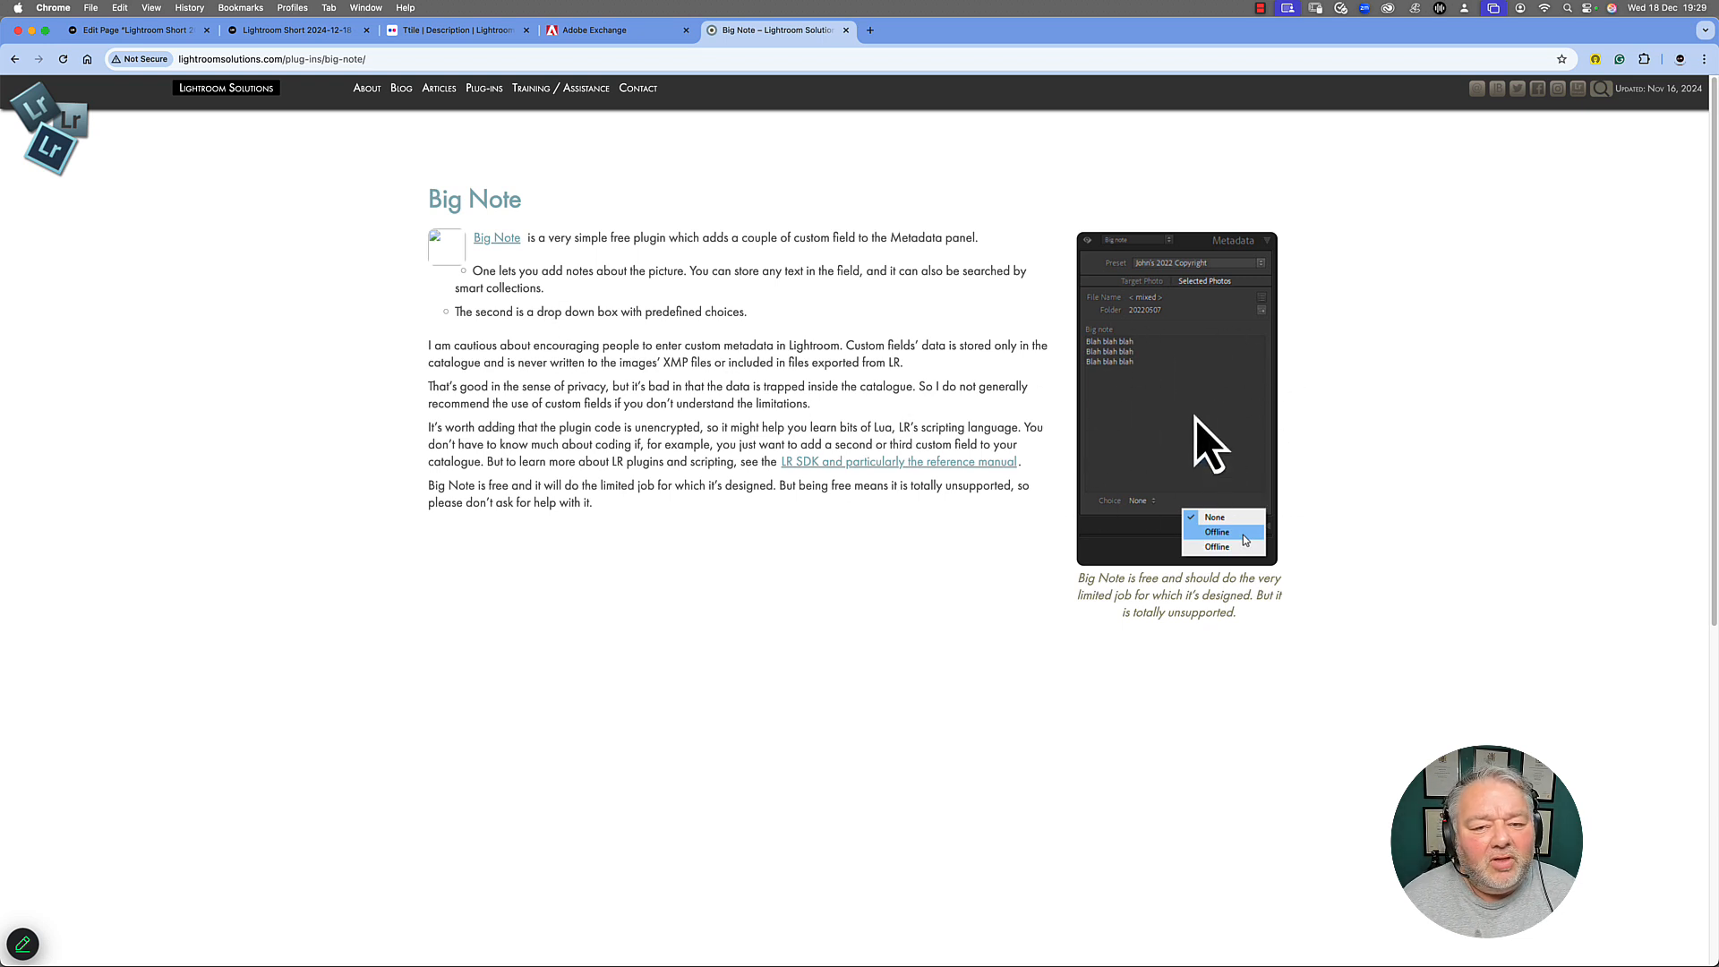
- Switch to Lightroom Classic and review the available metadata view sets for the selected photo
key("super+Tab")
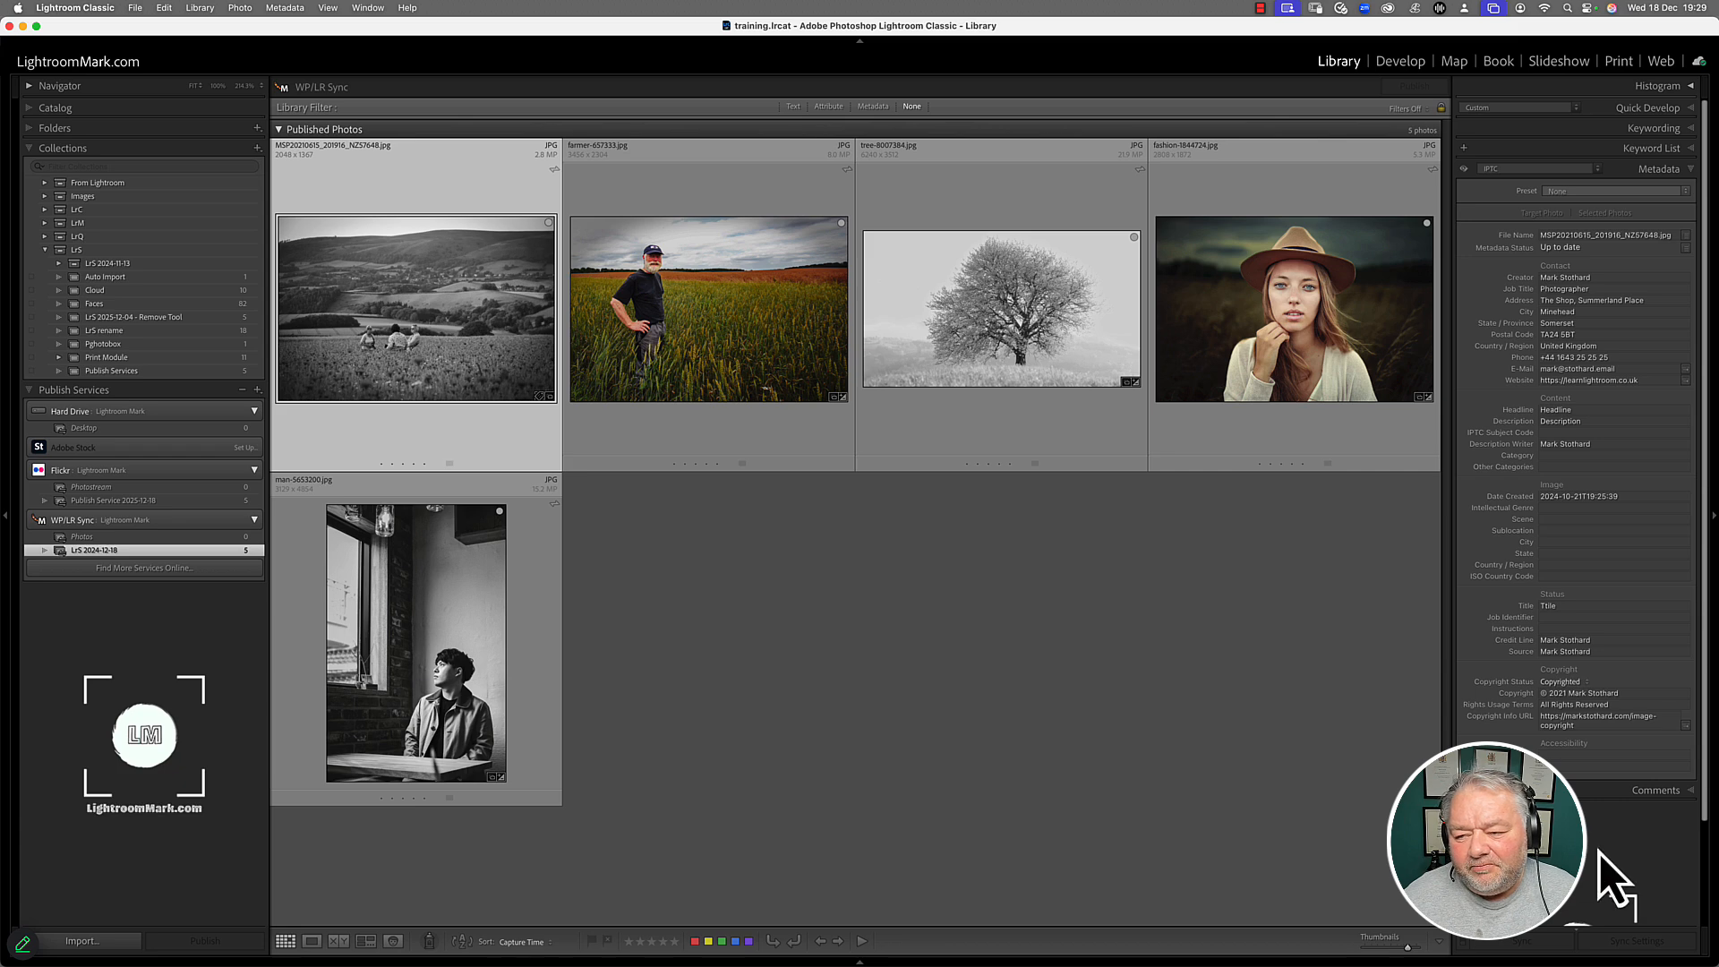
left_click(1494, 169)
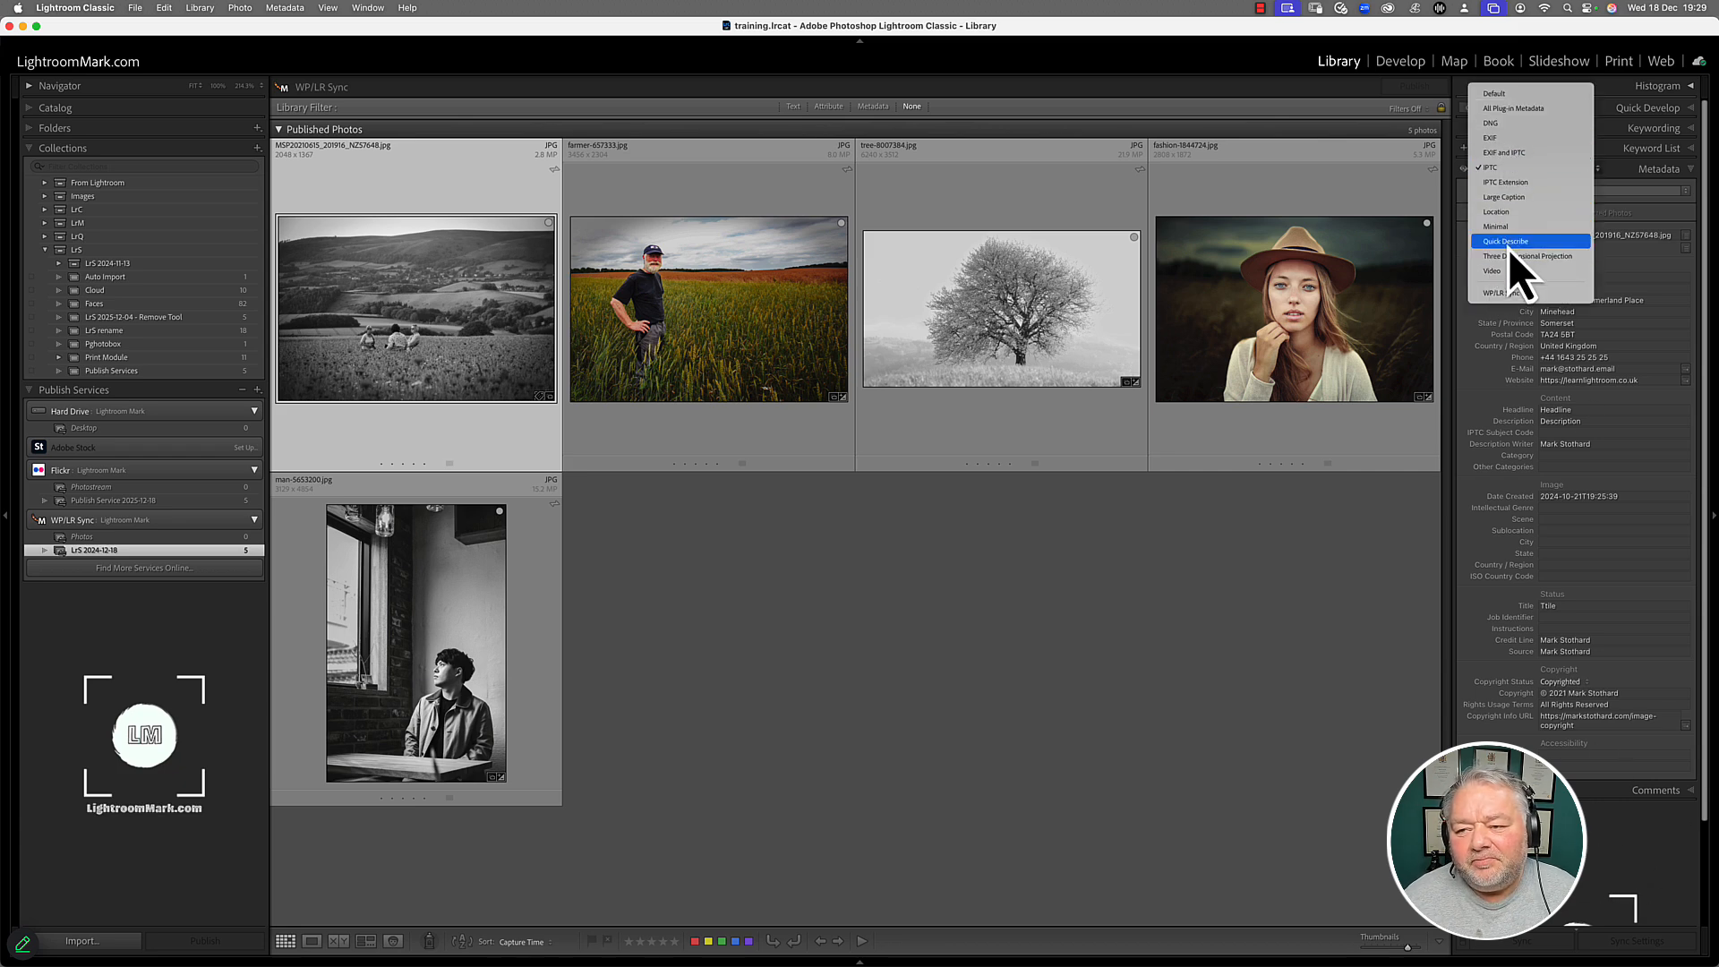
- Switch to Chrome, filter Adobe Exchange's Creative Cloud plugins by Lightroom Classic and look through the listed items
key("super+Tab")
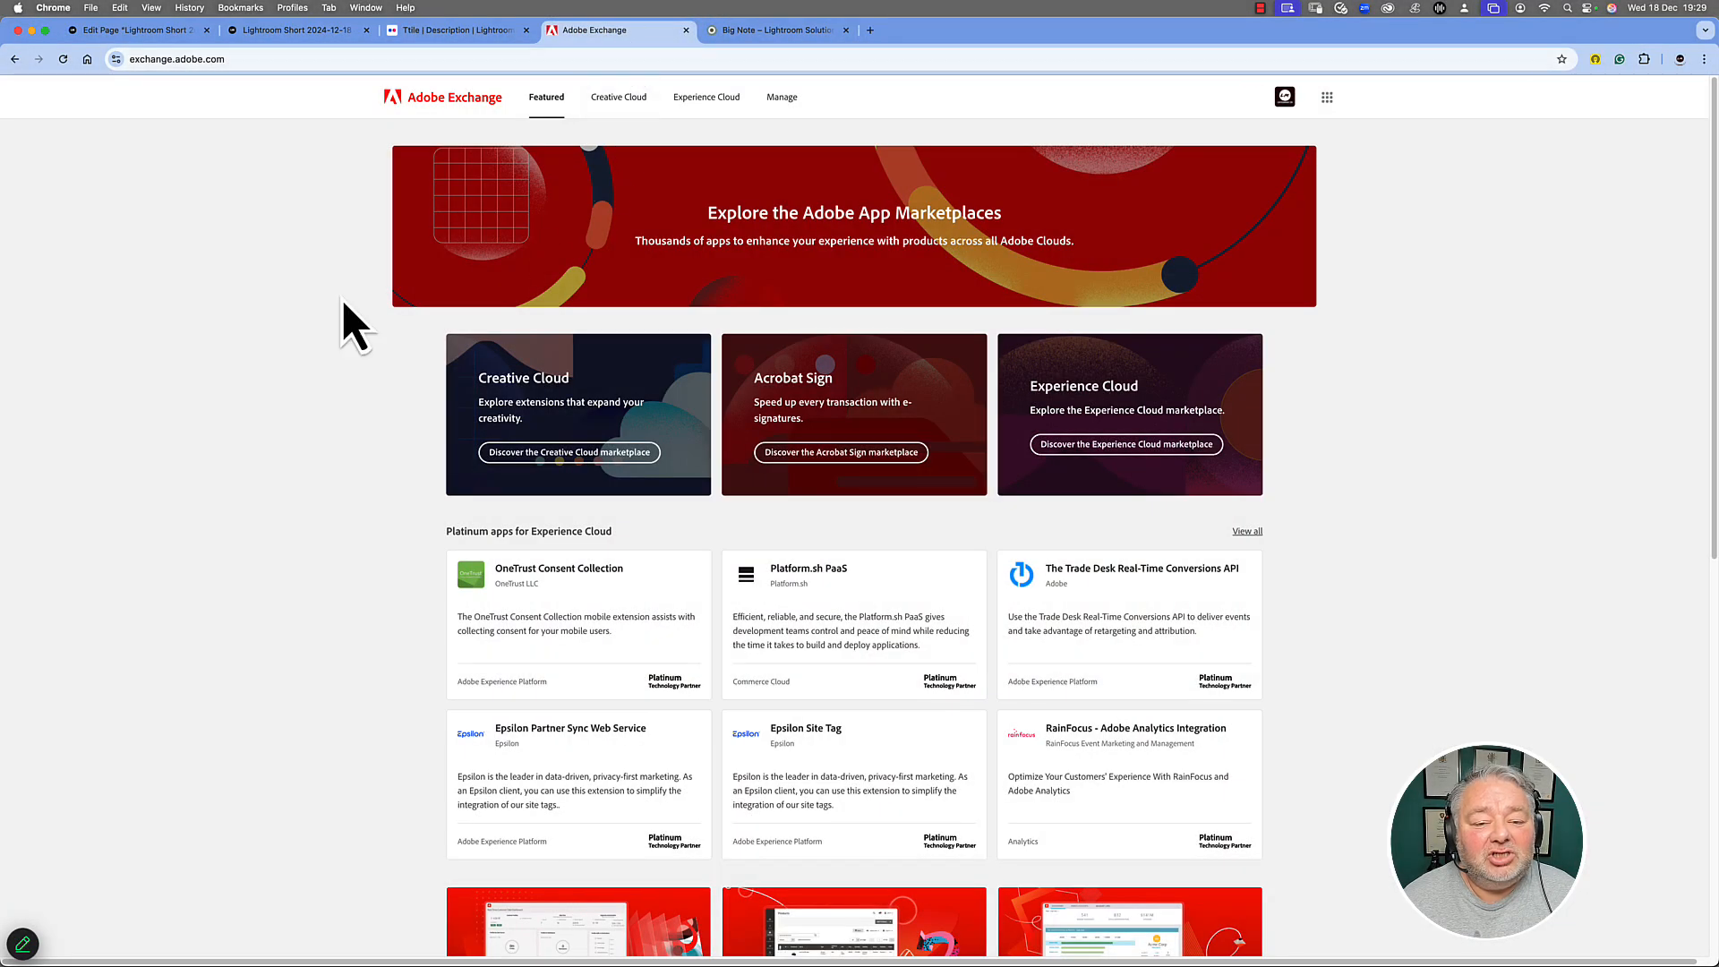
scroll(324, 308, "down", 1)
scroll(324, 308, "down", 5)
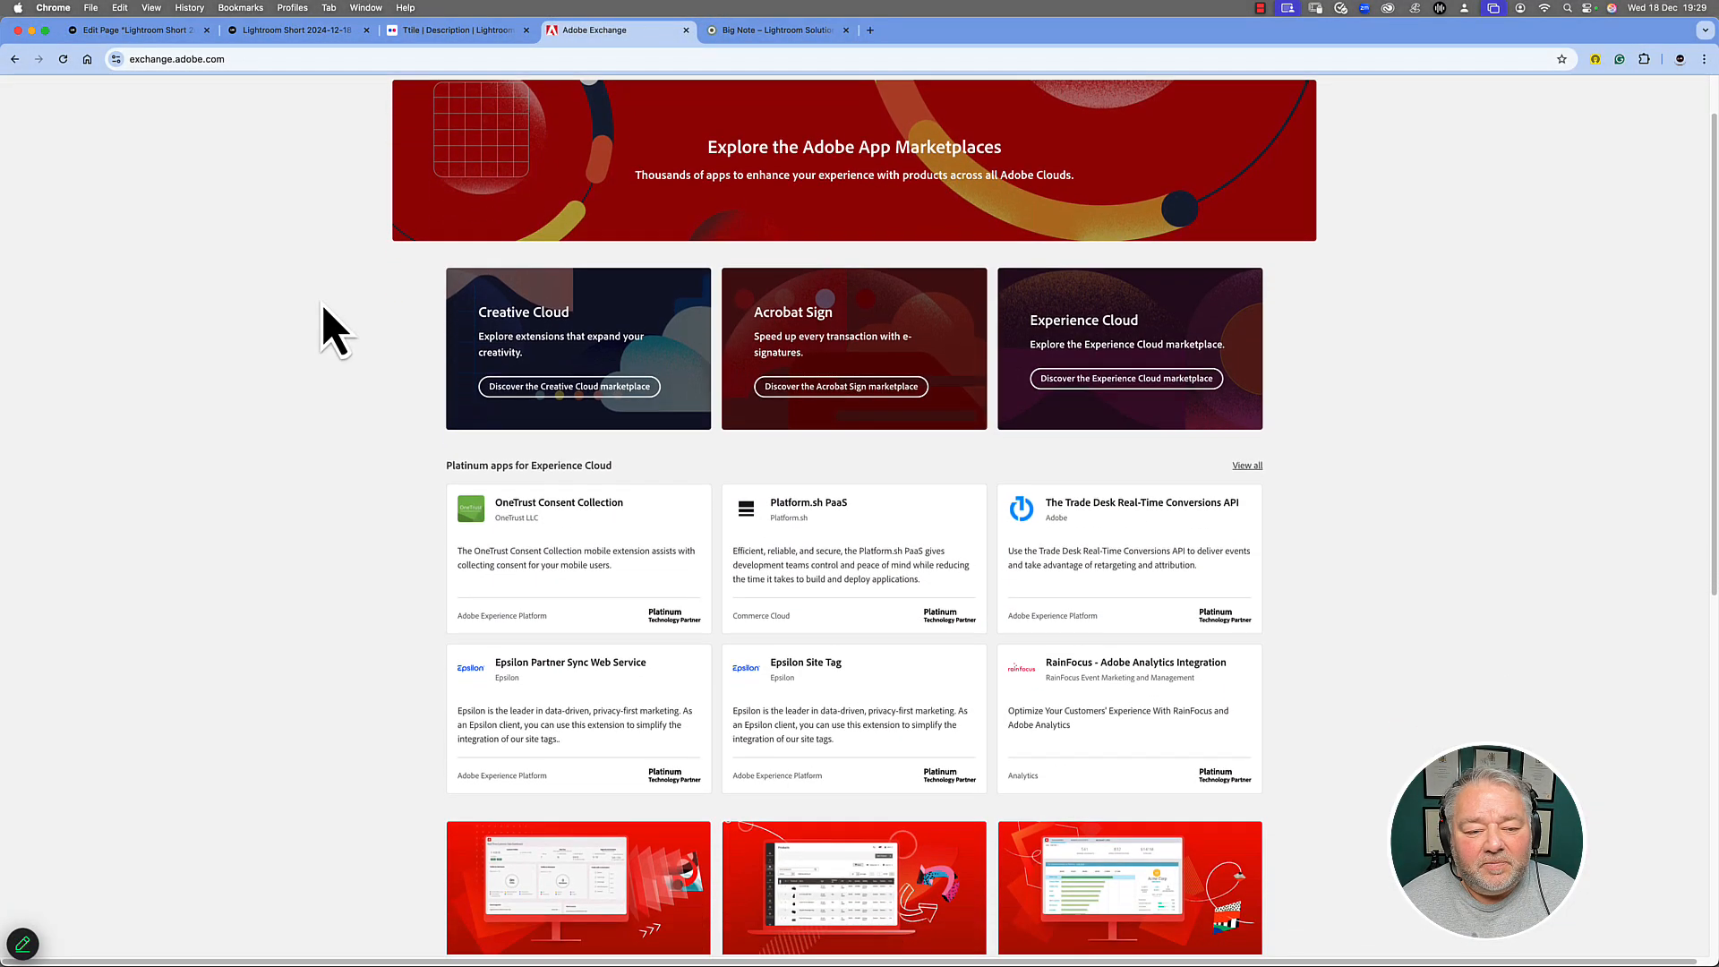
scroll(324, 308, "up", 5)
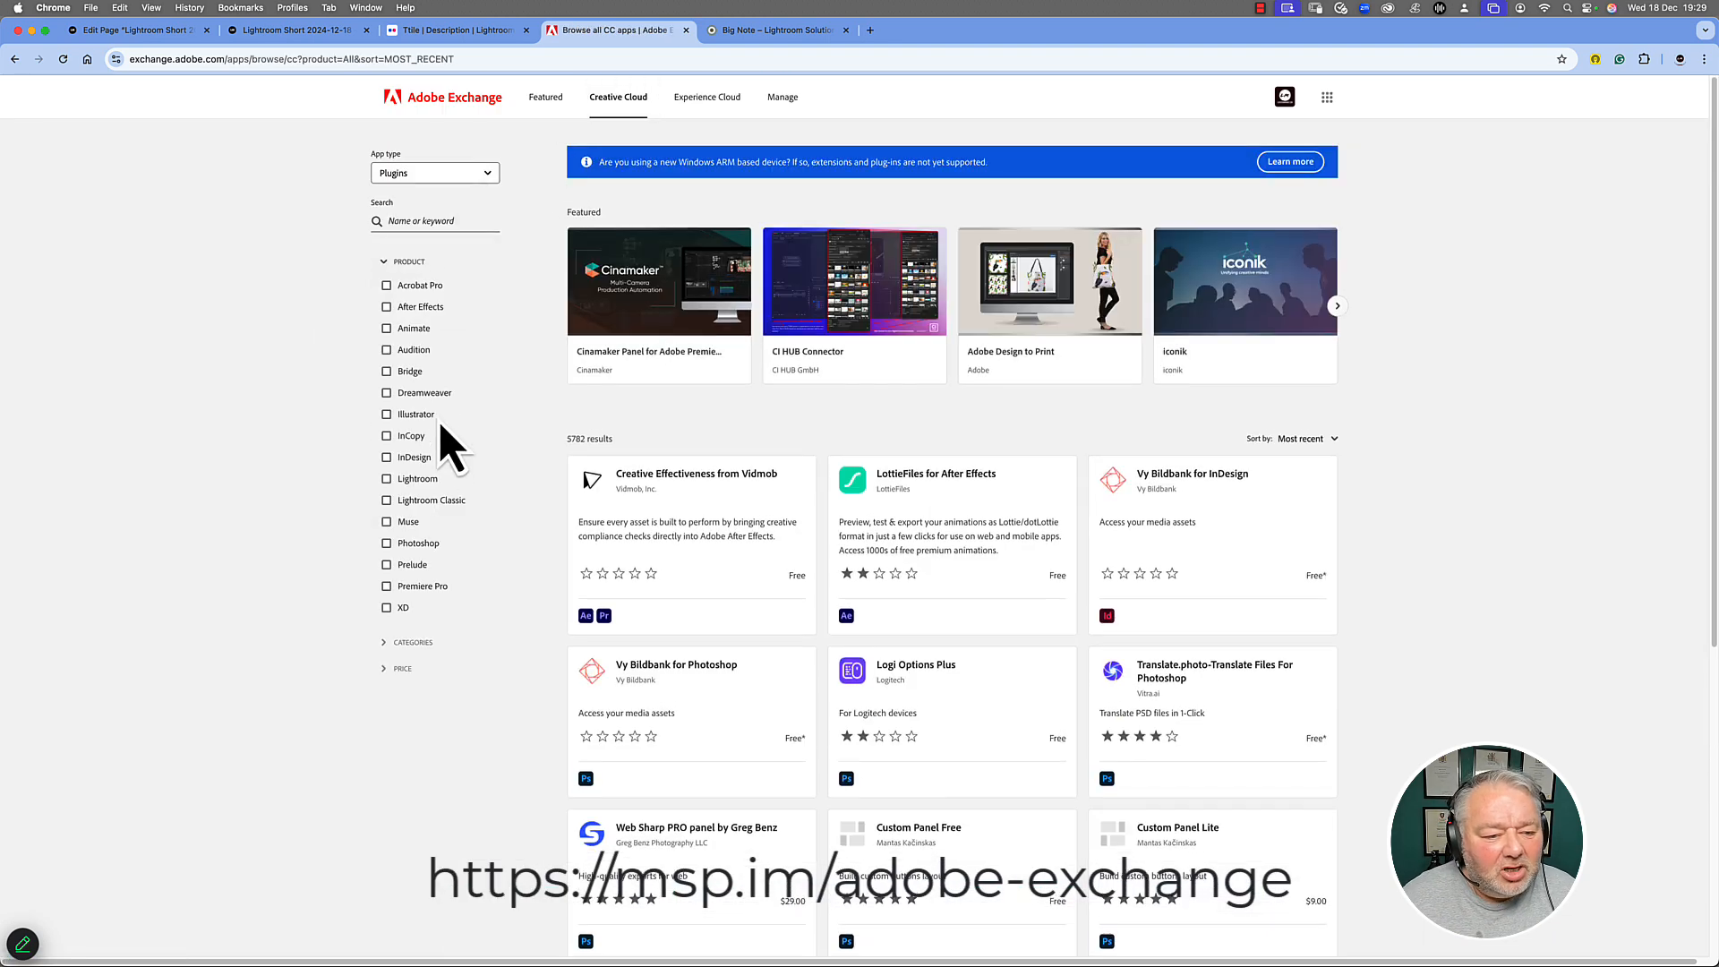
left_click(436, 501)
scroll(1110, 511, "down", 5)
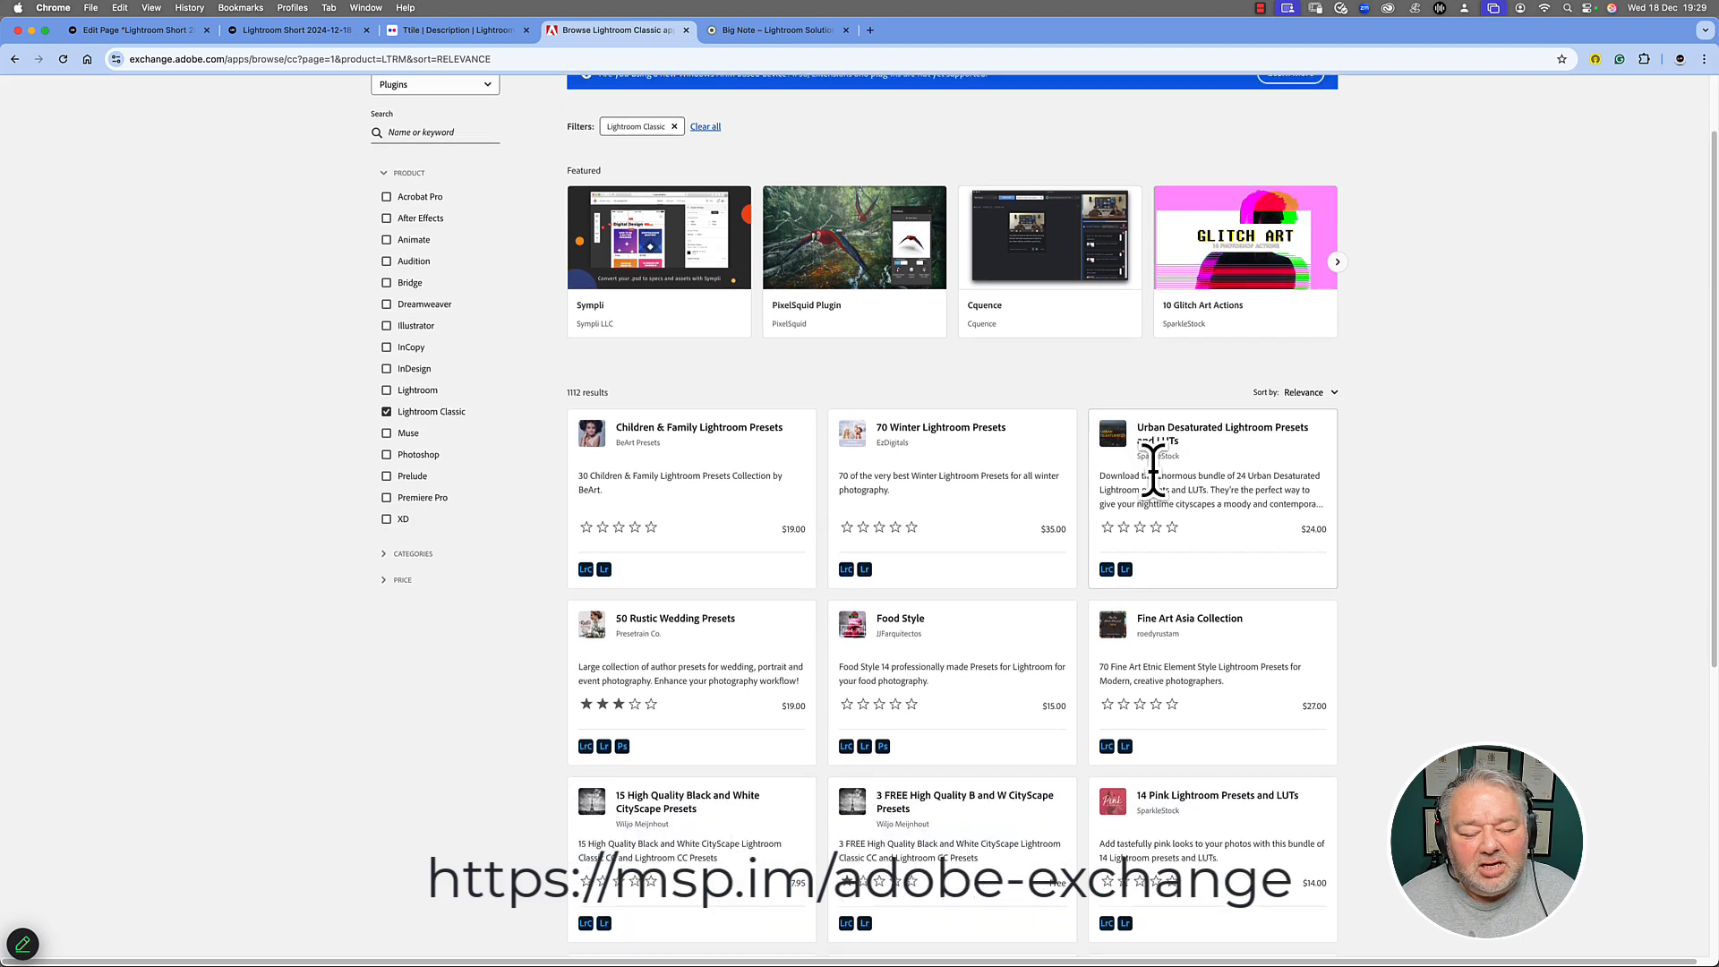
scroll(1164, 501, "up", 5)
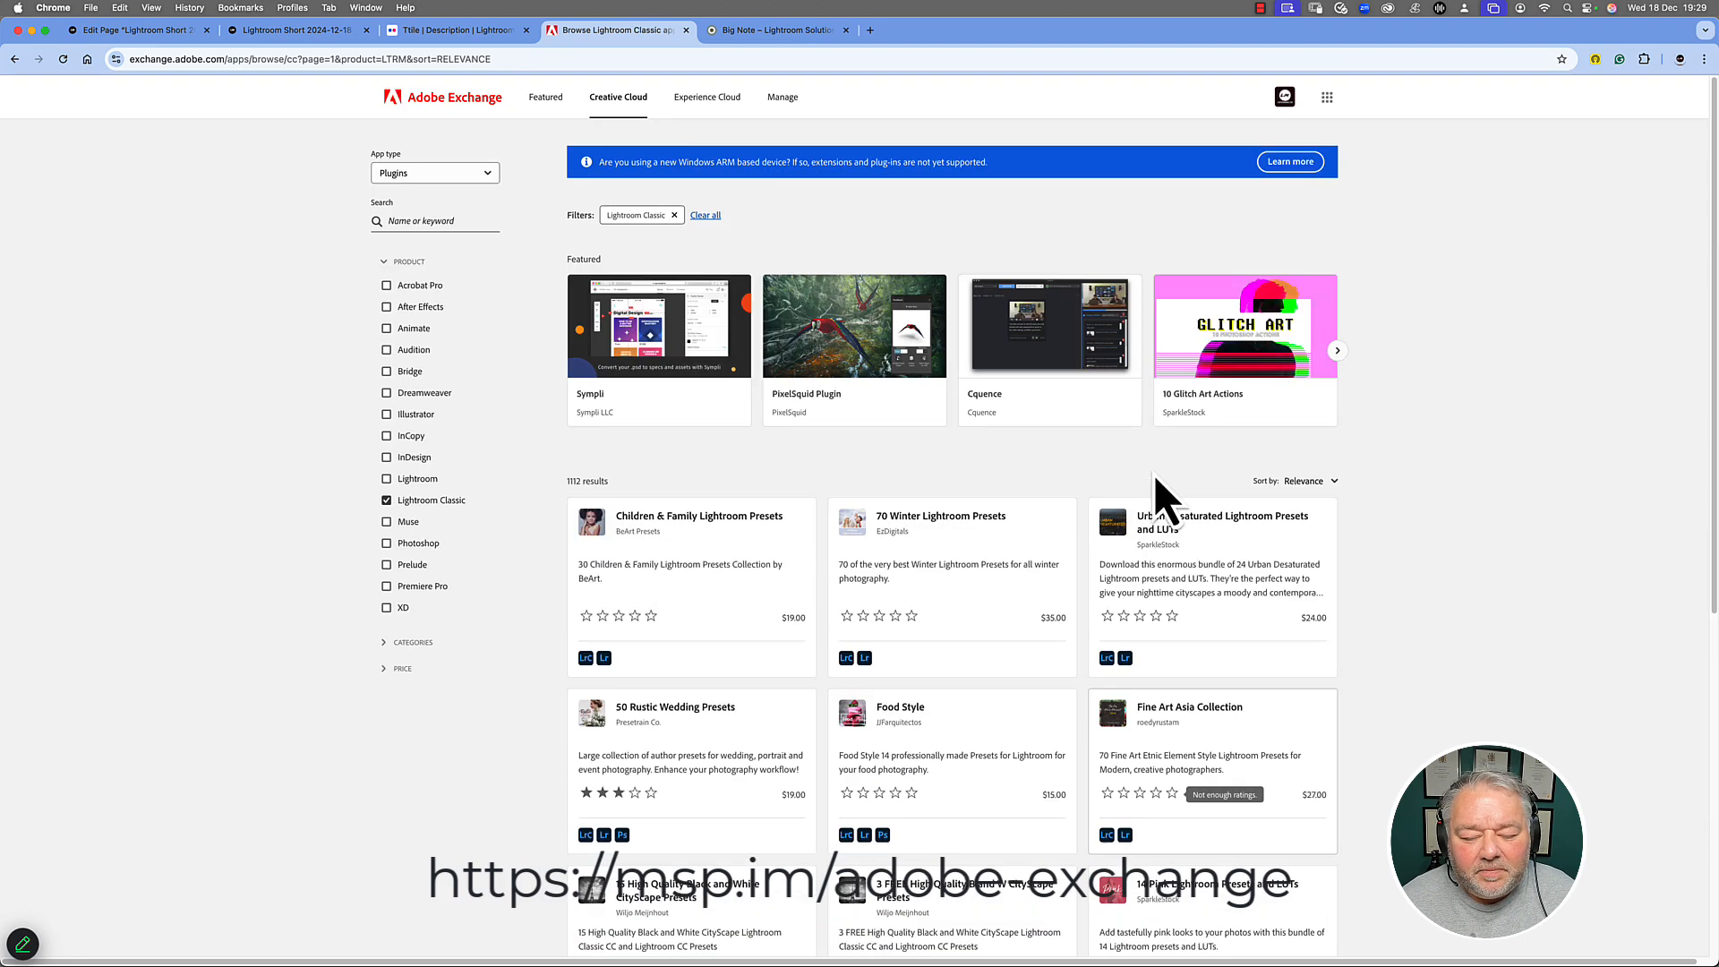
scroll(1164, 501, "down", 8)
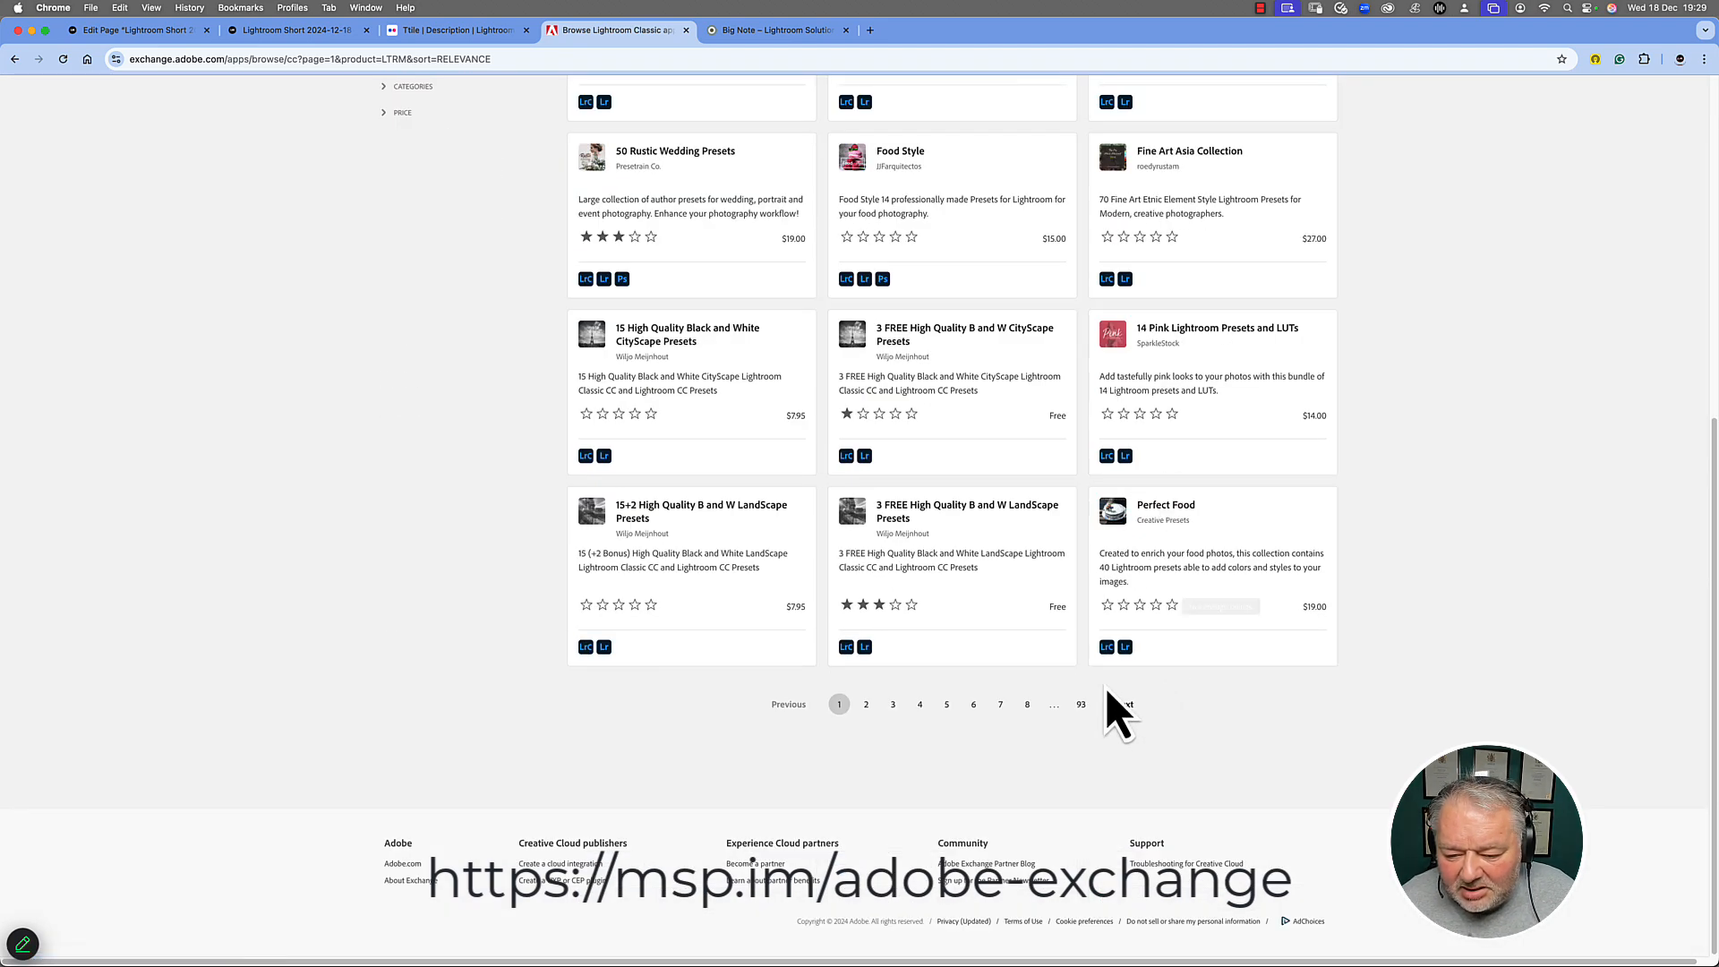
scroll(1155, 573, "up", 3)
scroll(1155, 573, "up", 4)
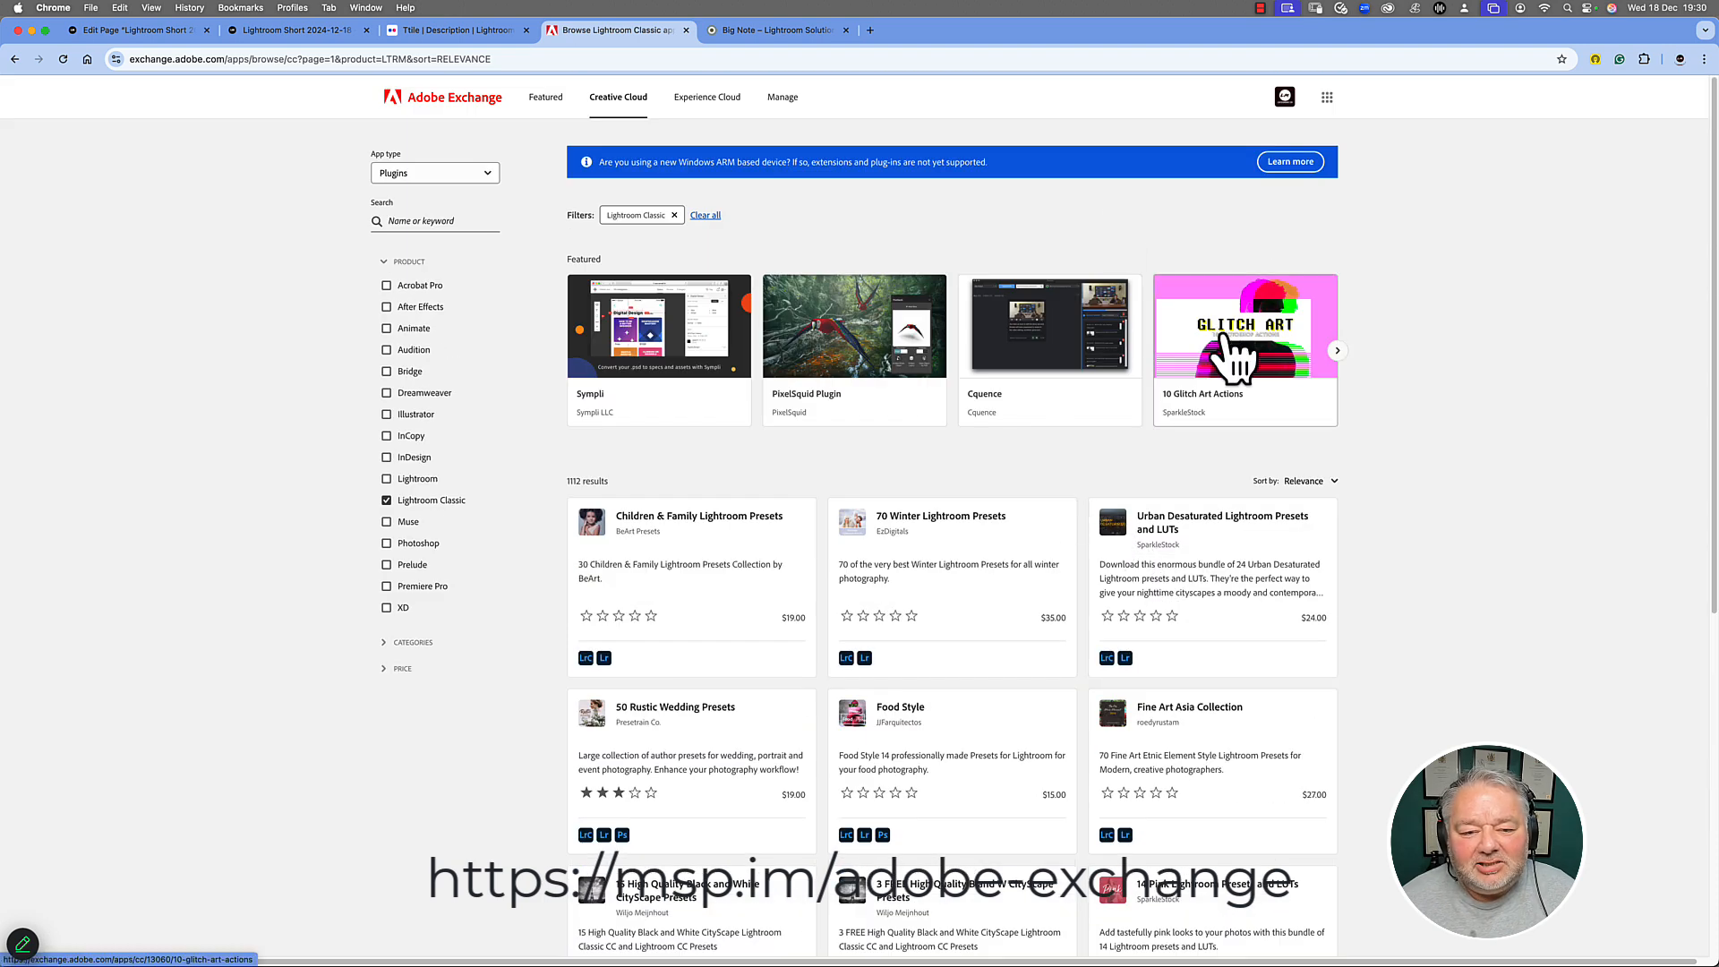
- Search the Lightroom Classic plugins on Adobe Exchange for "dropbox" and for "icloud"
left_click(438, 221)
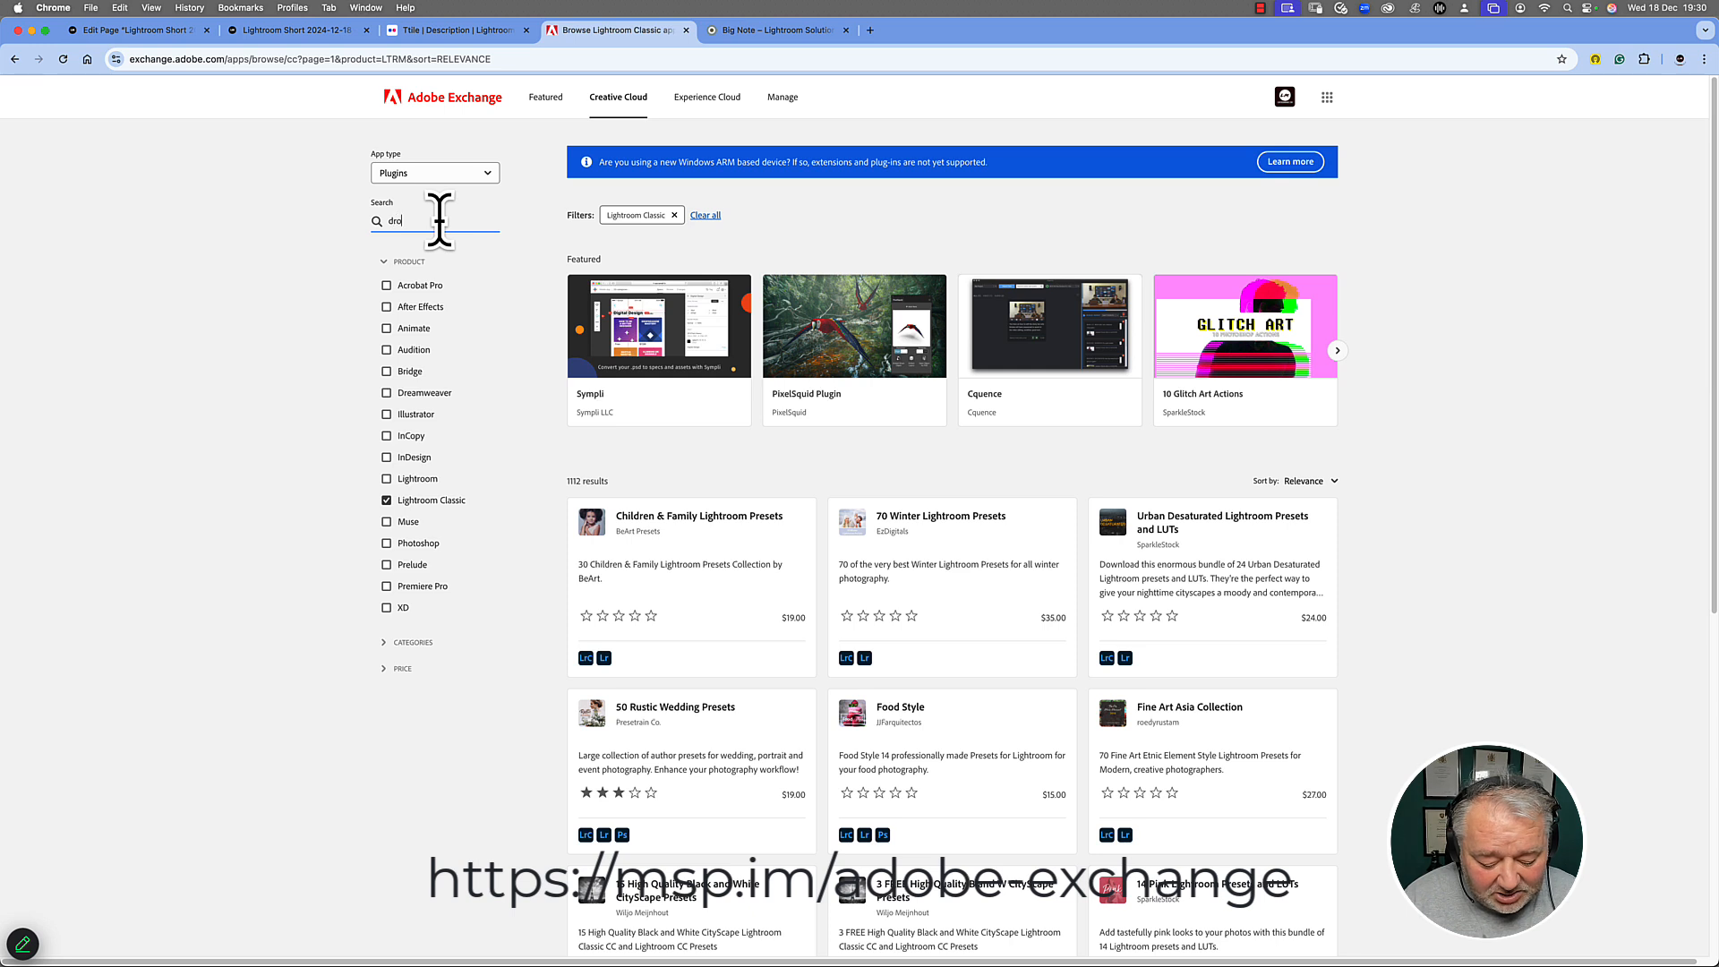
type("dropbox")
key("Return")
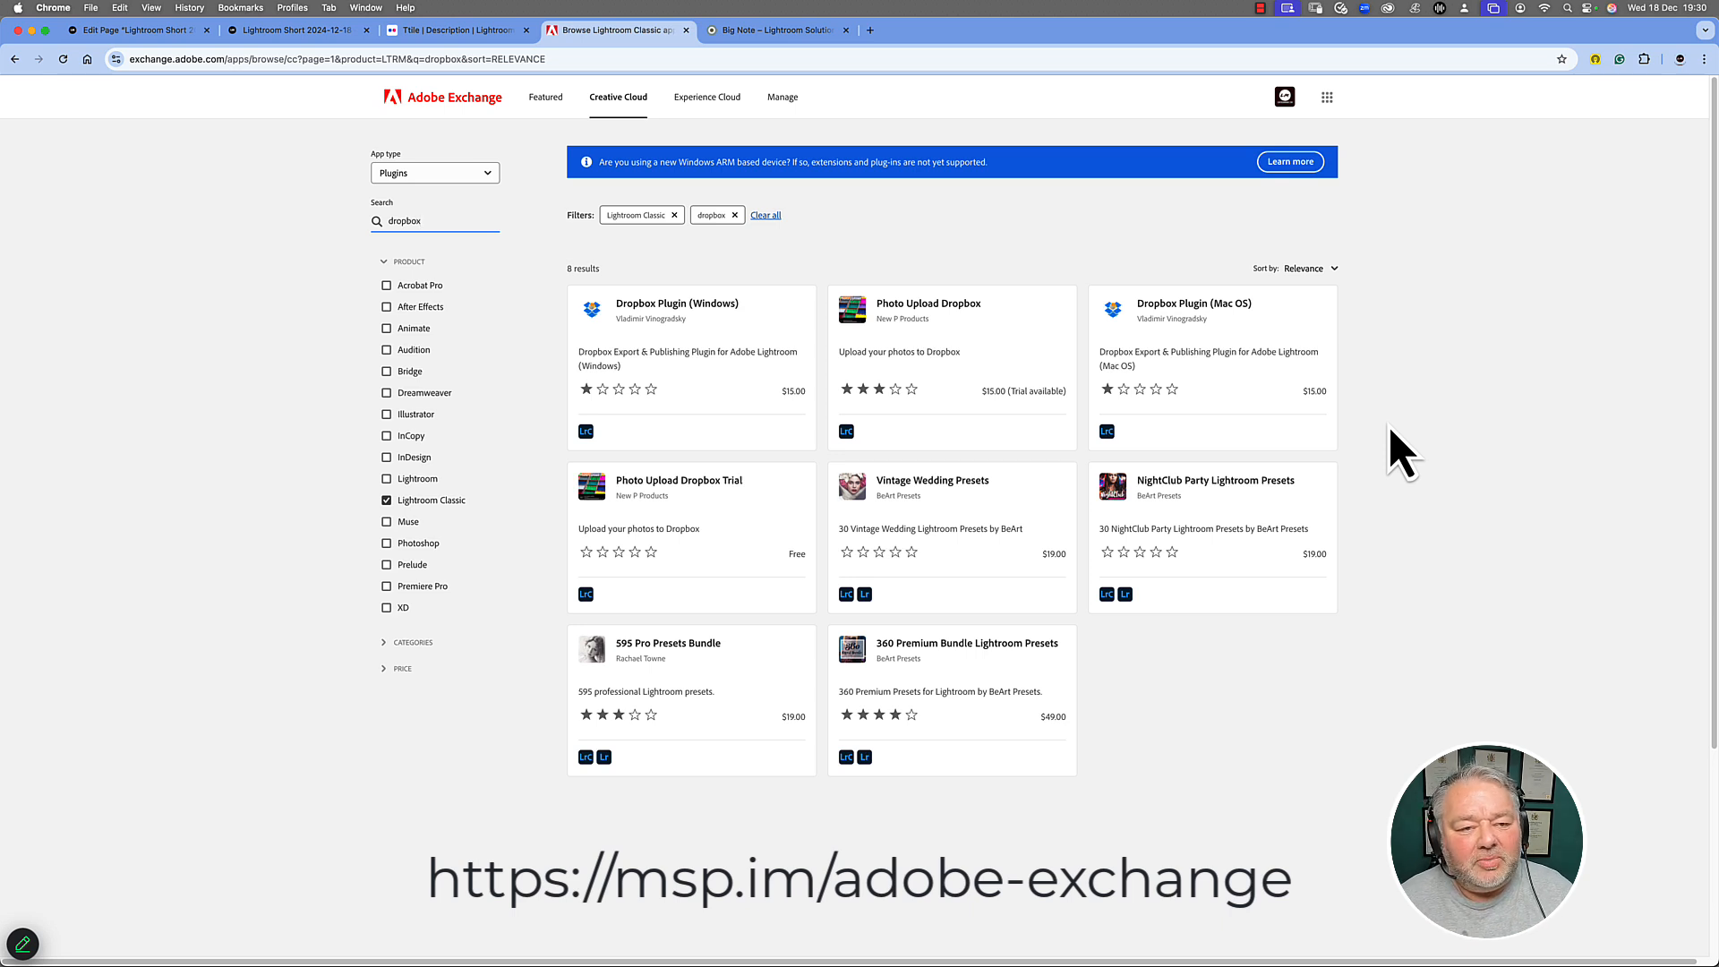
left_click_drag(445, 220, 374, 220)
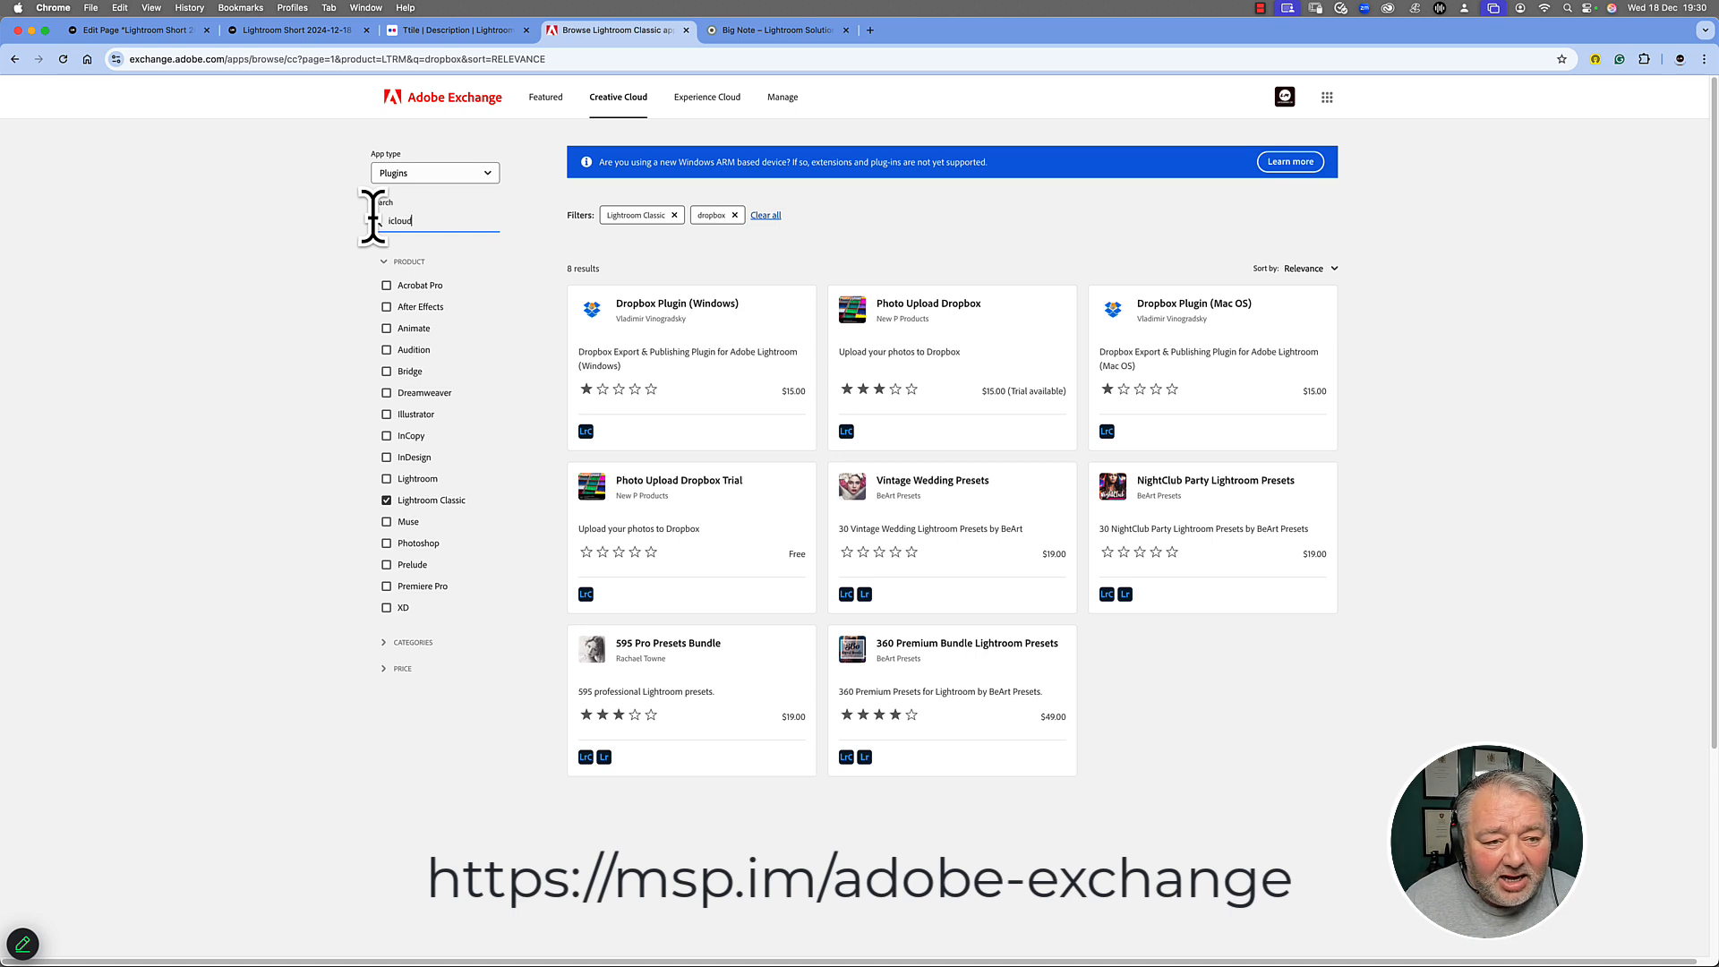
key("Return")
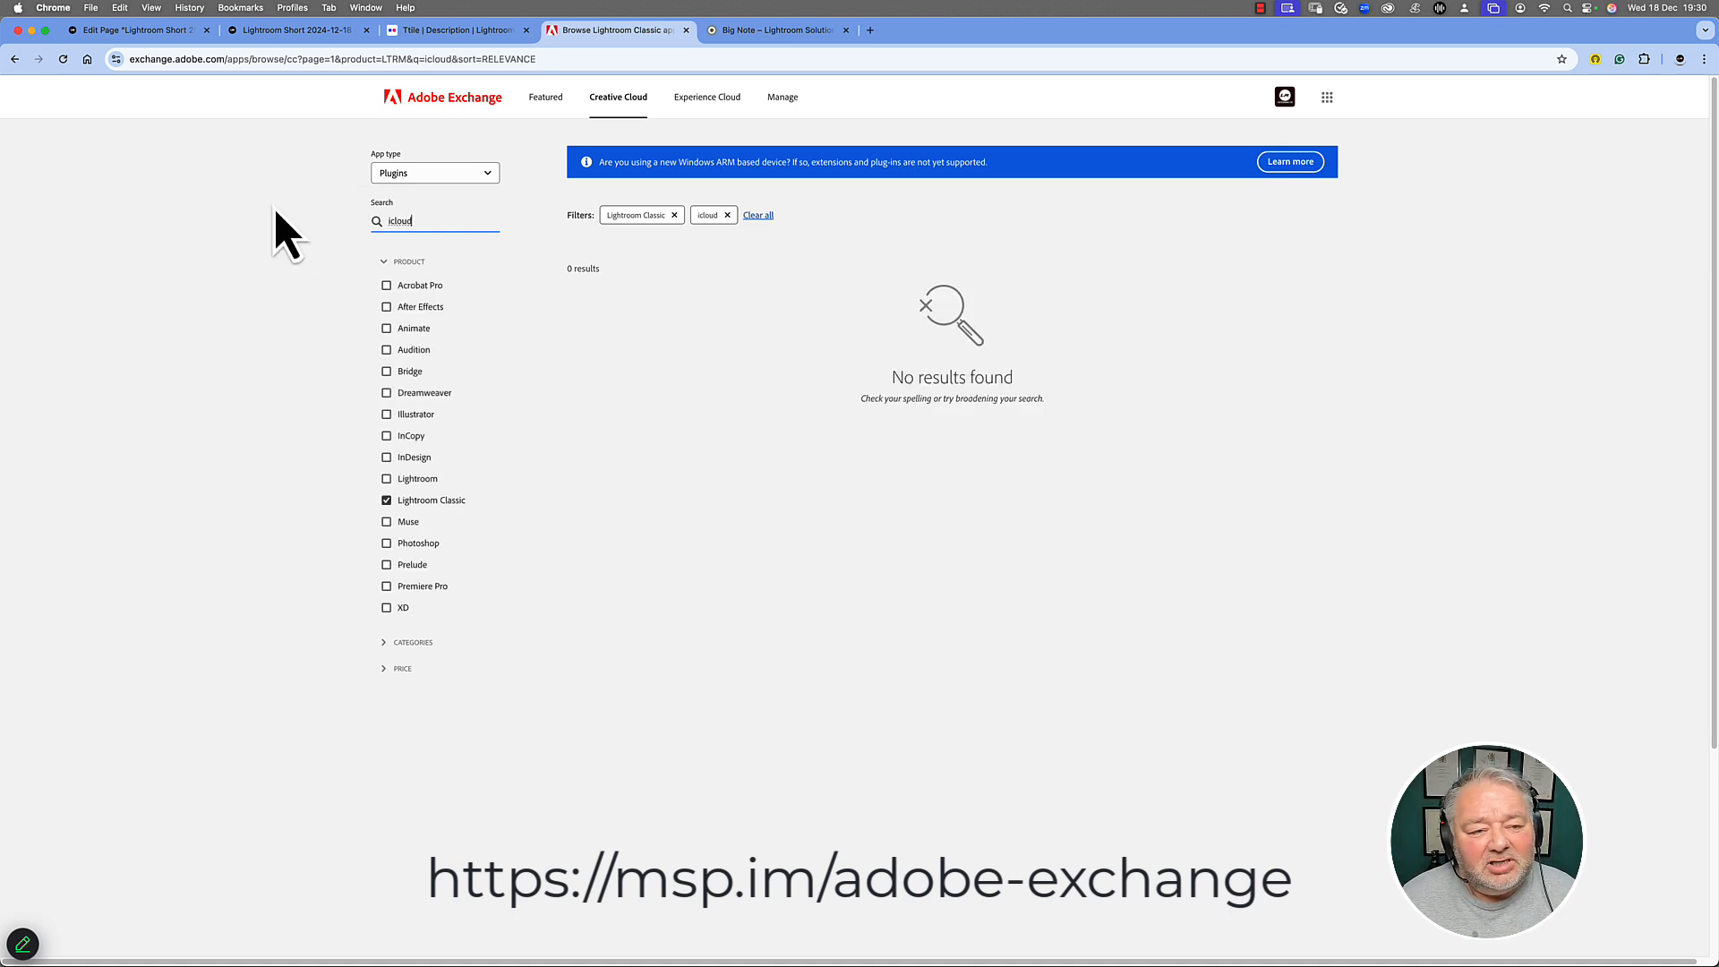
- Search the Lightroom Classic plugins for "one drive" and look through the listed plugins
left_click_drag(433, 220, 379, 220)
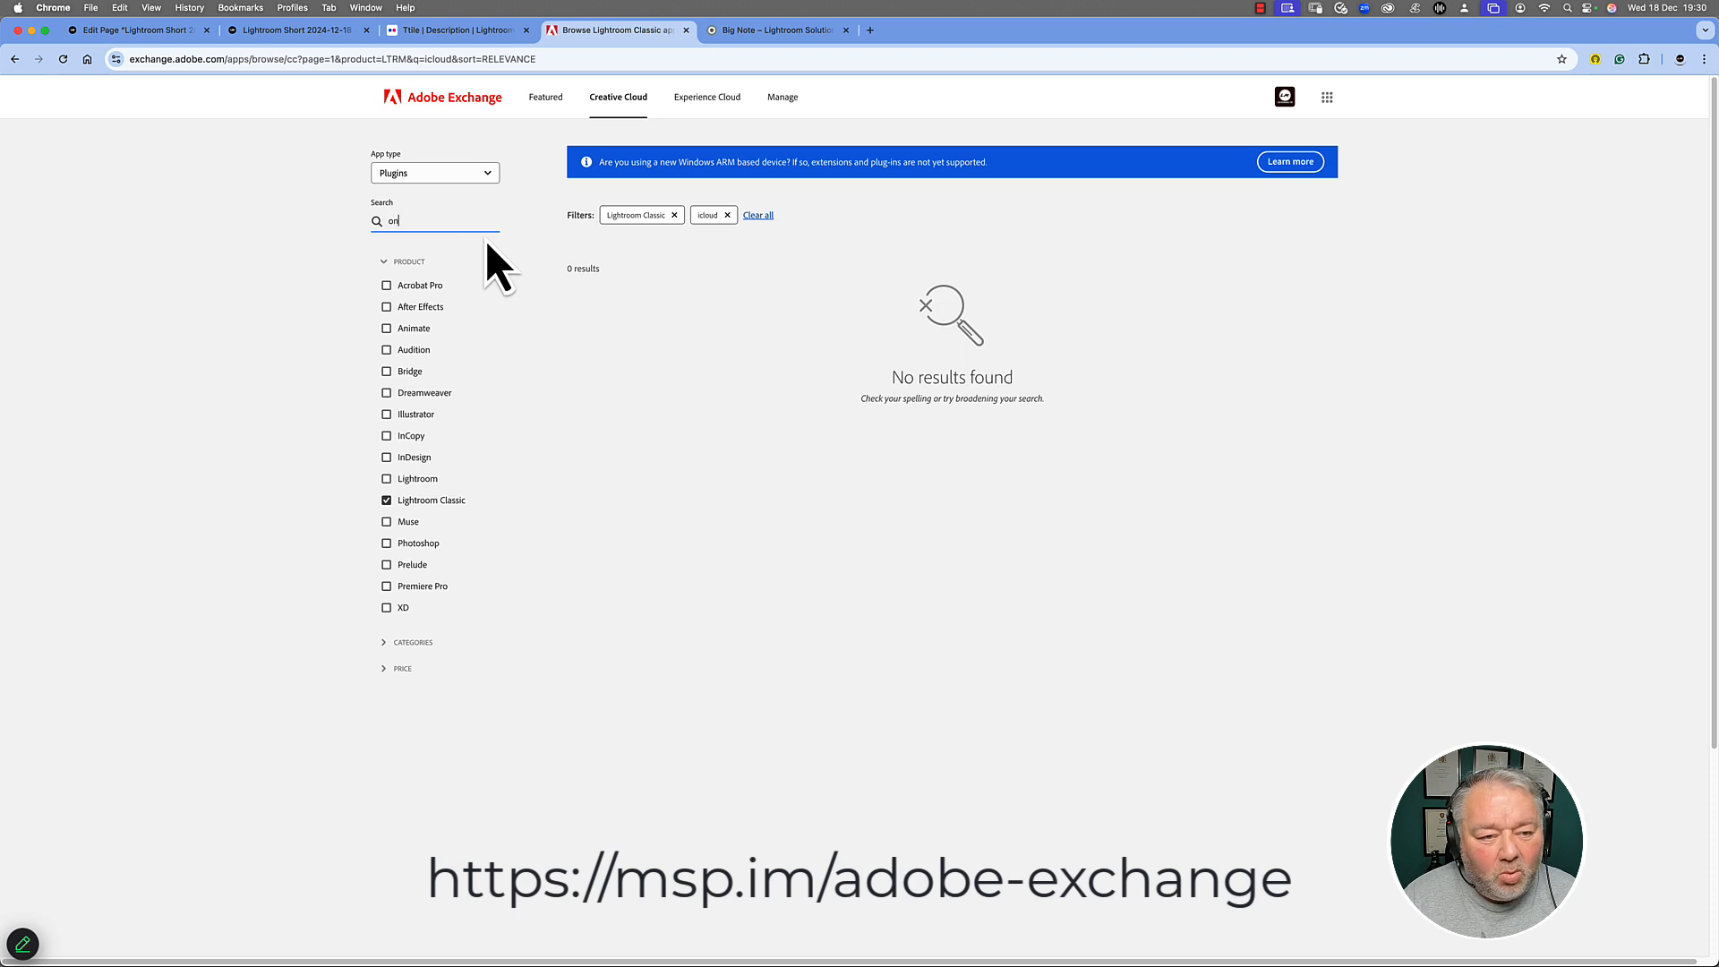
type("one drive")
key("Return")
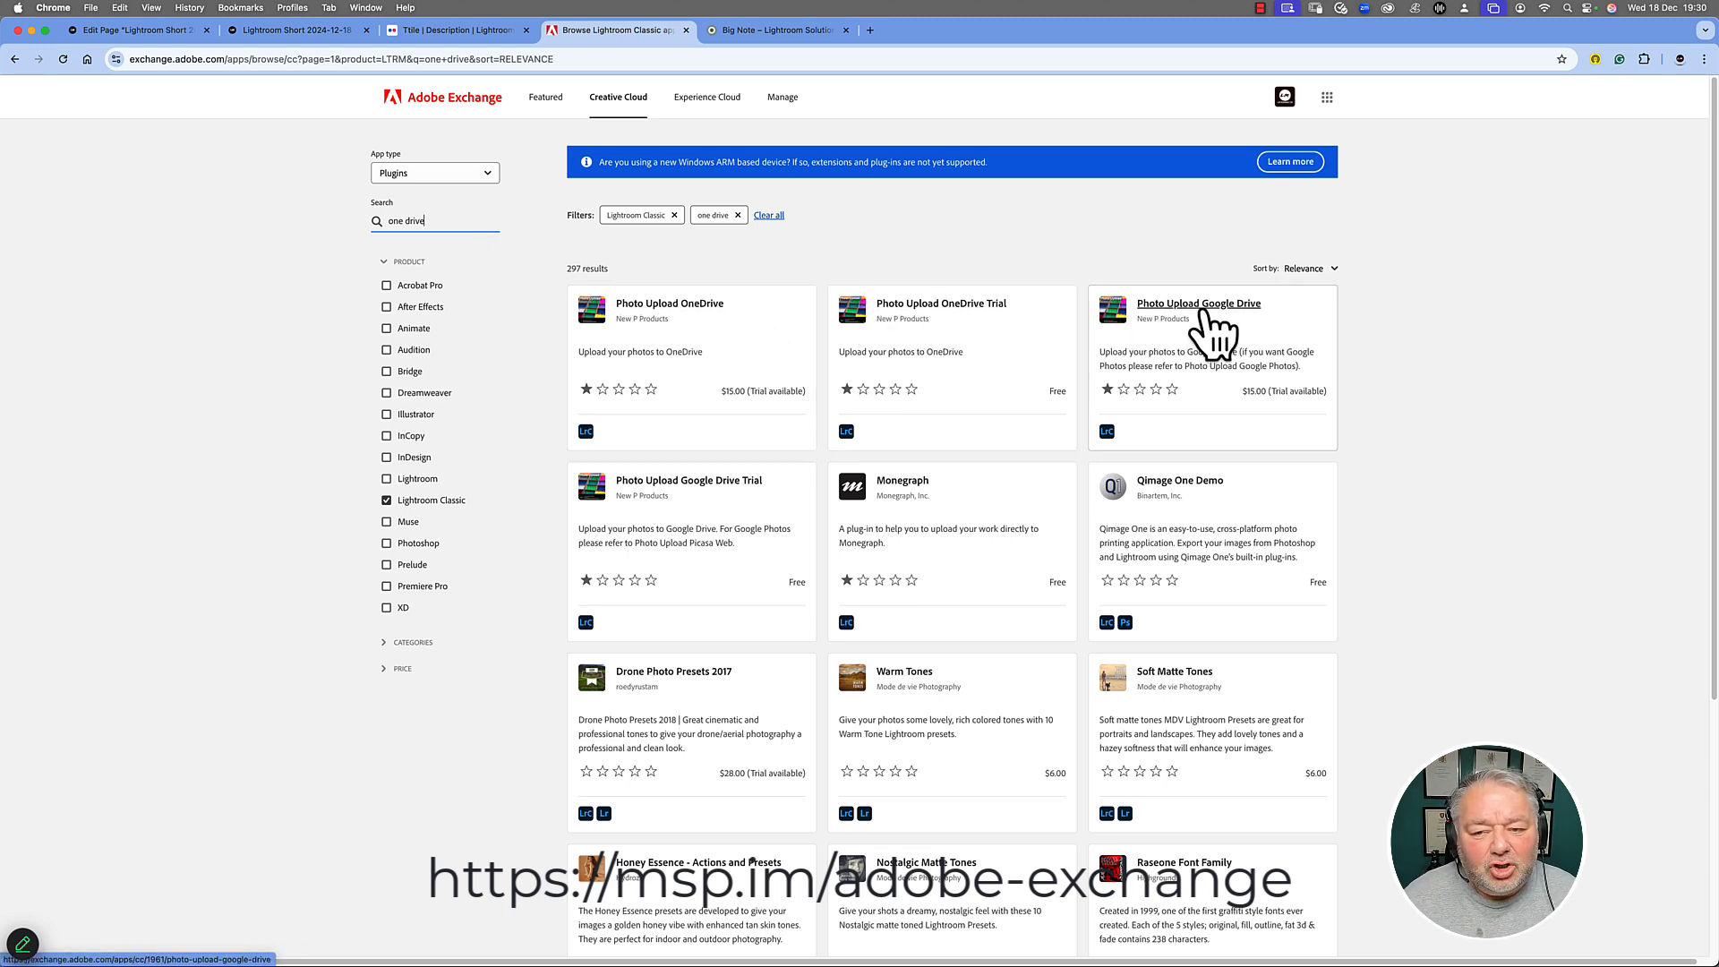
scroll(1204, 314, "down", 2)
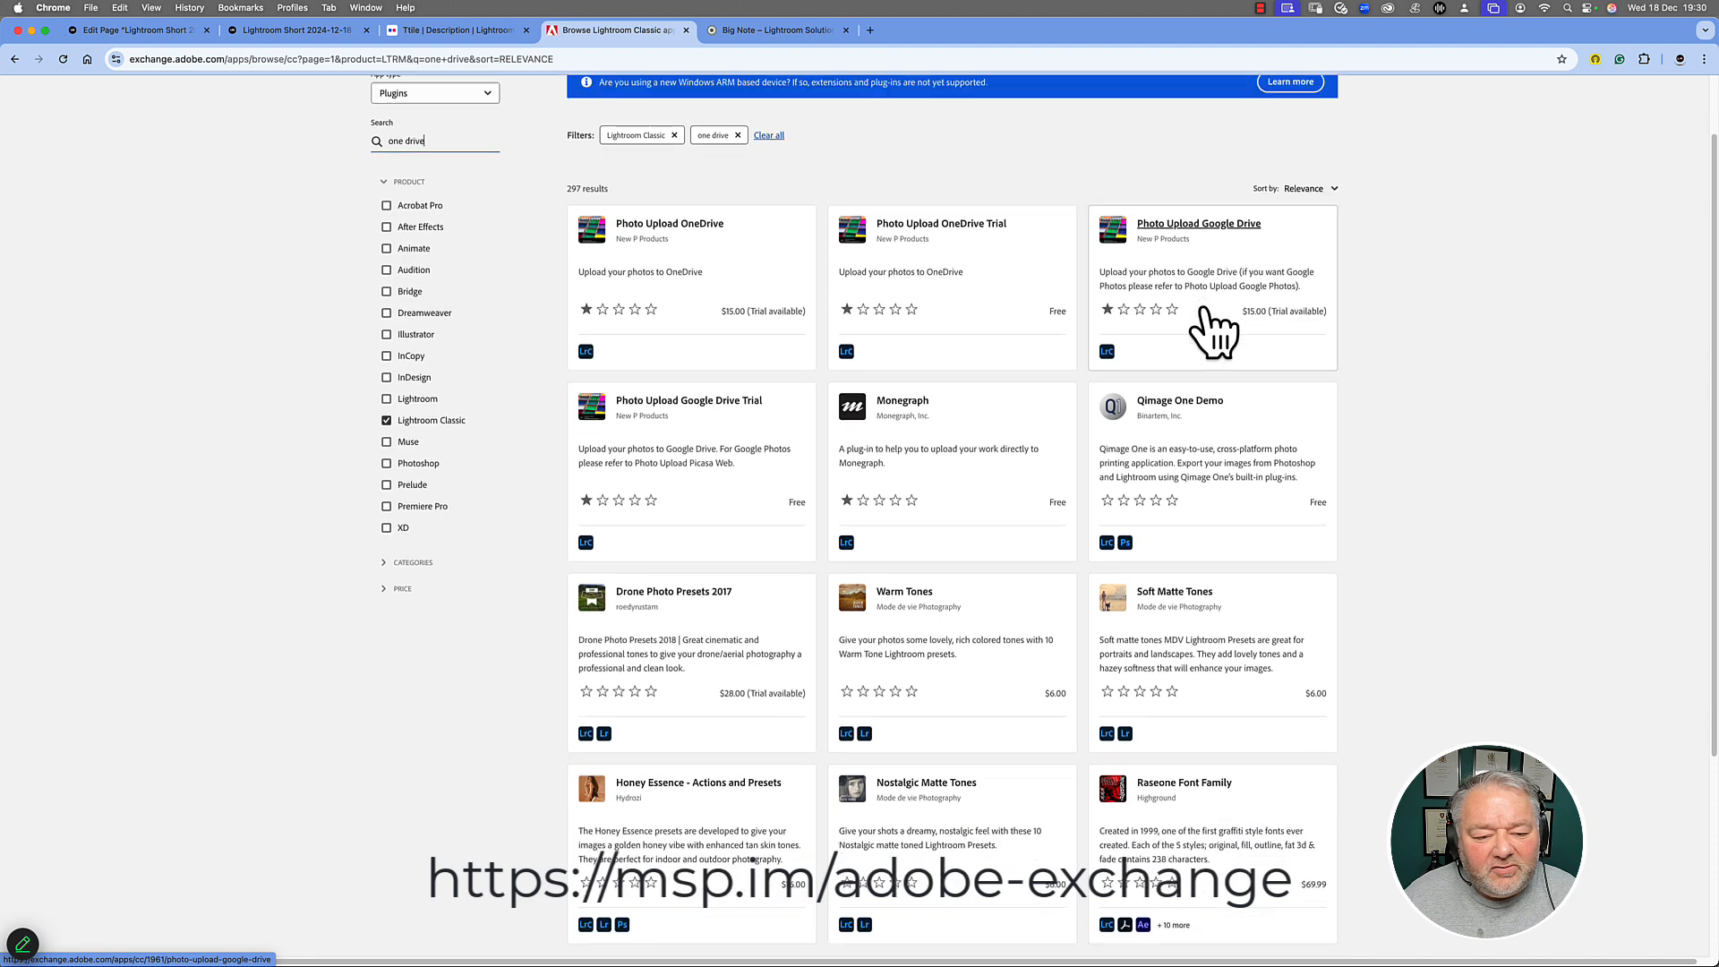
scroll(1213, 331, "down", 3)
scroll(1213, 332, "up", 5)
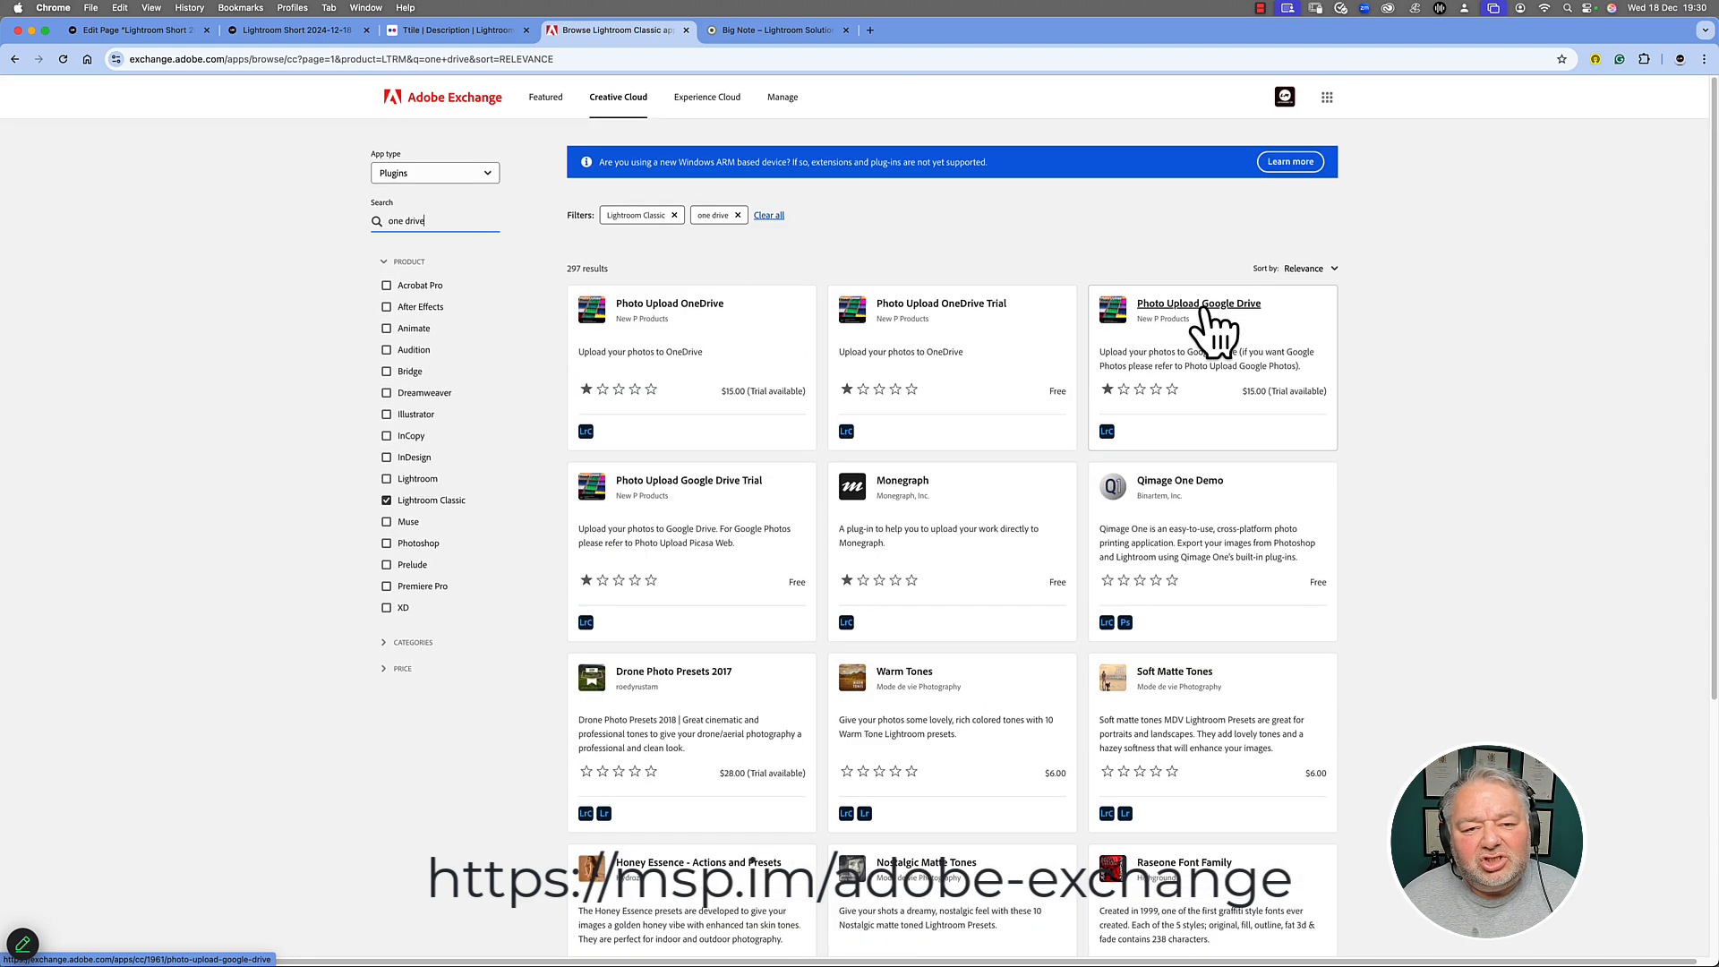